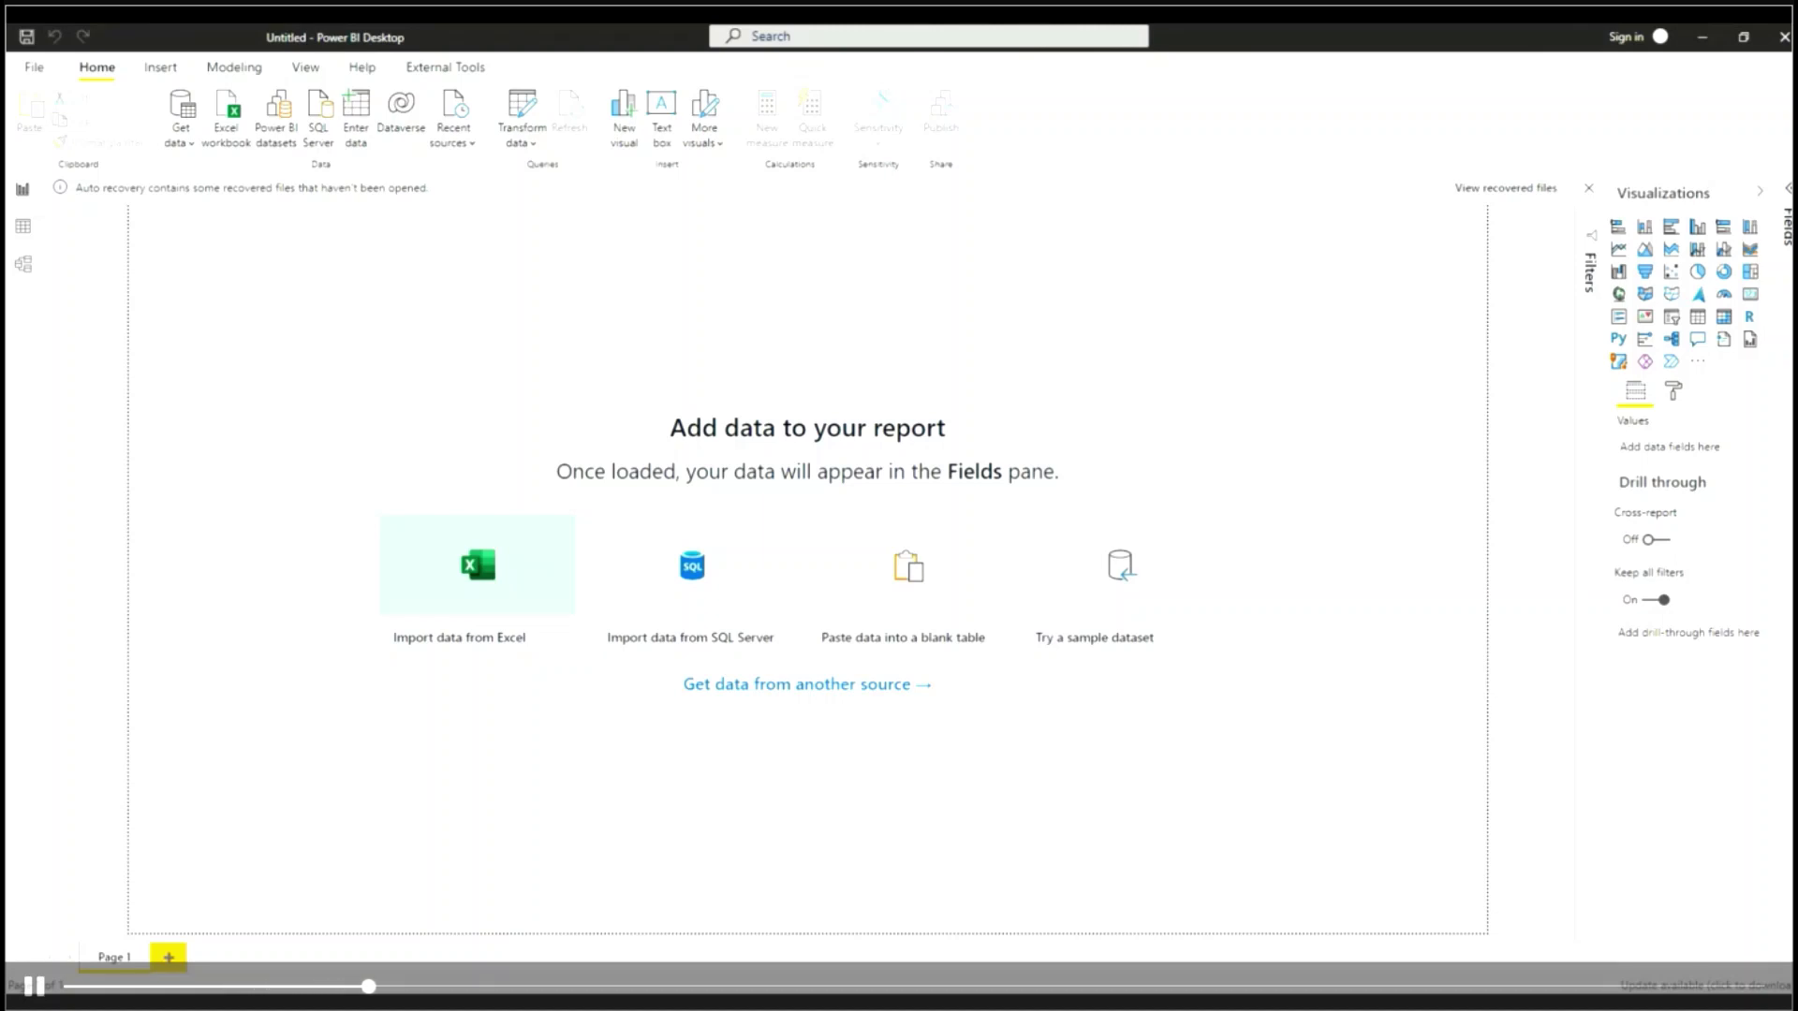
# - Uncheck Auto date/time for new files in the global Data Load options
pyautogui.click(34, 75)
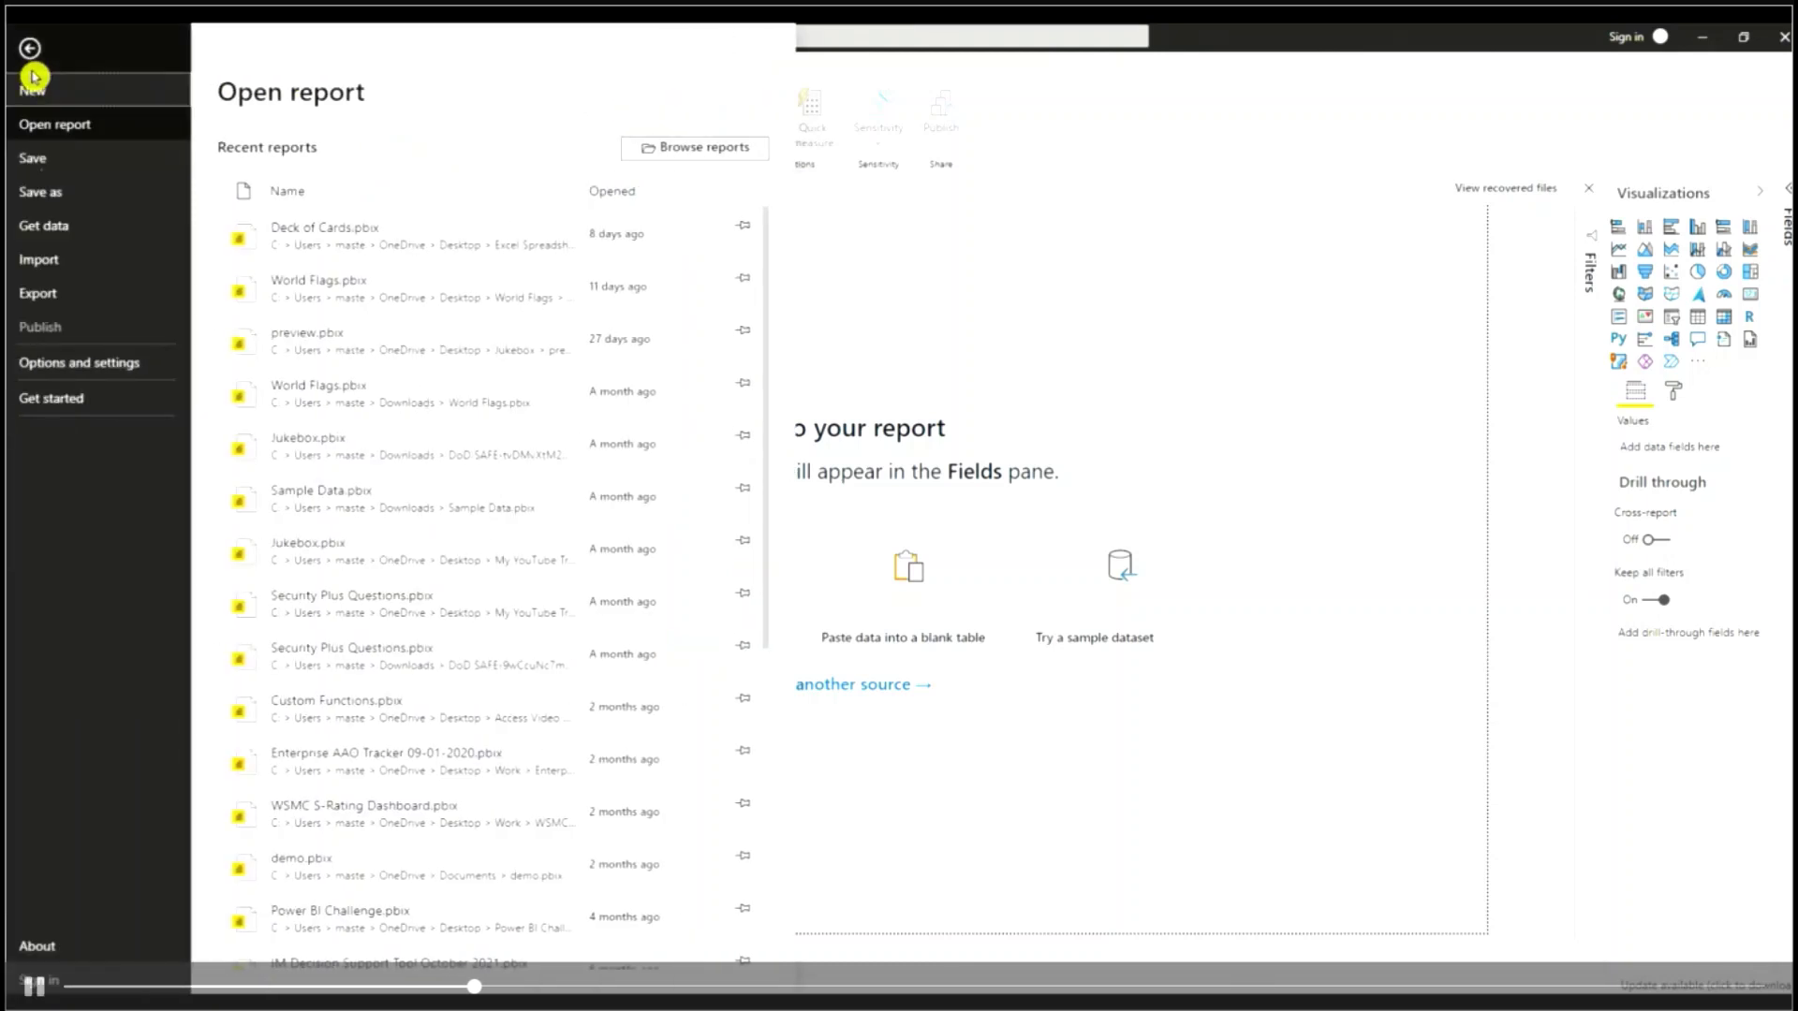
pyautogui.click(129, 372)
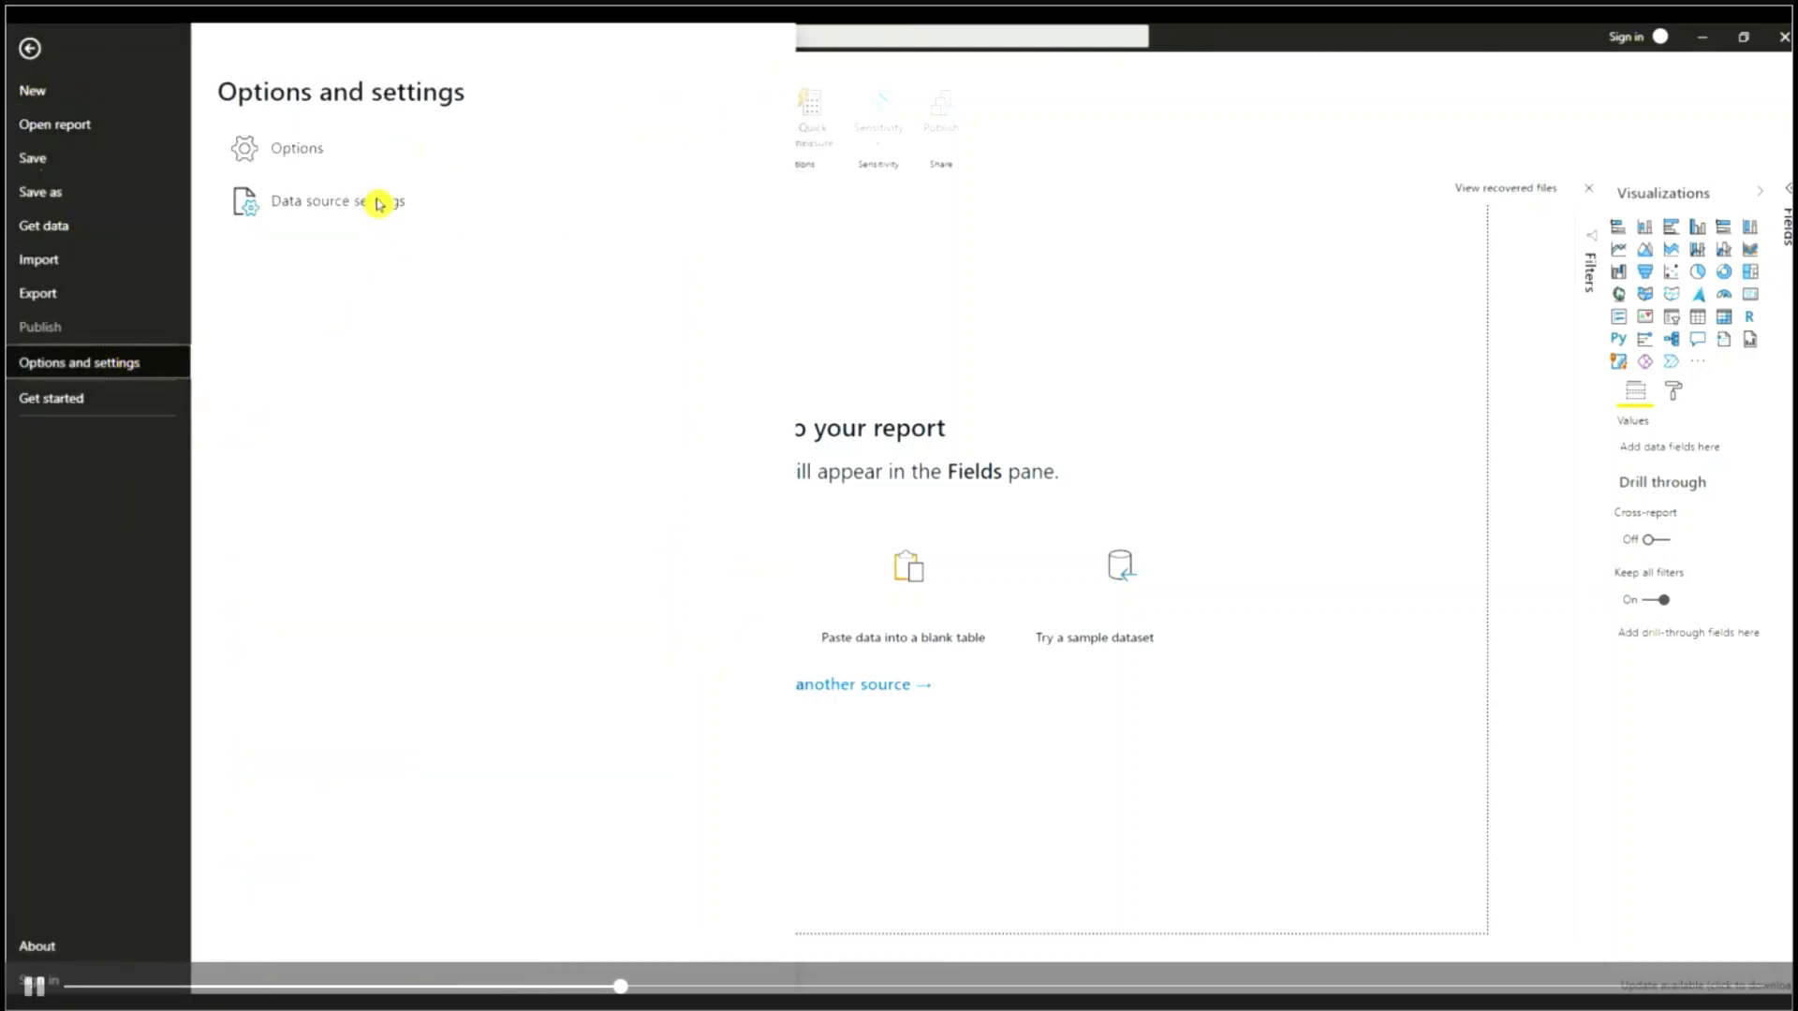
pyautogui.click(353, 148)
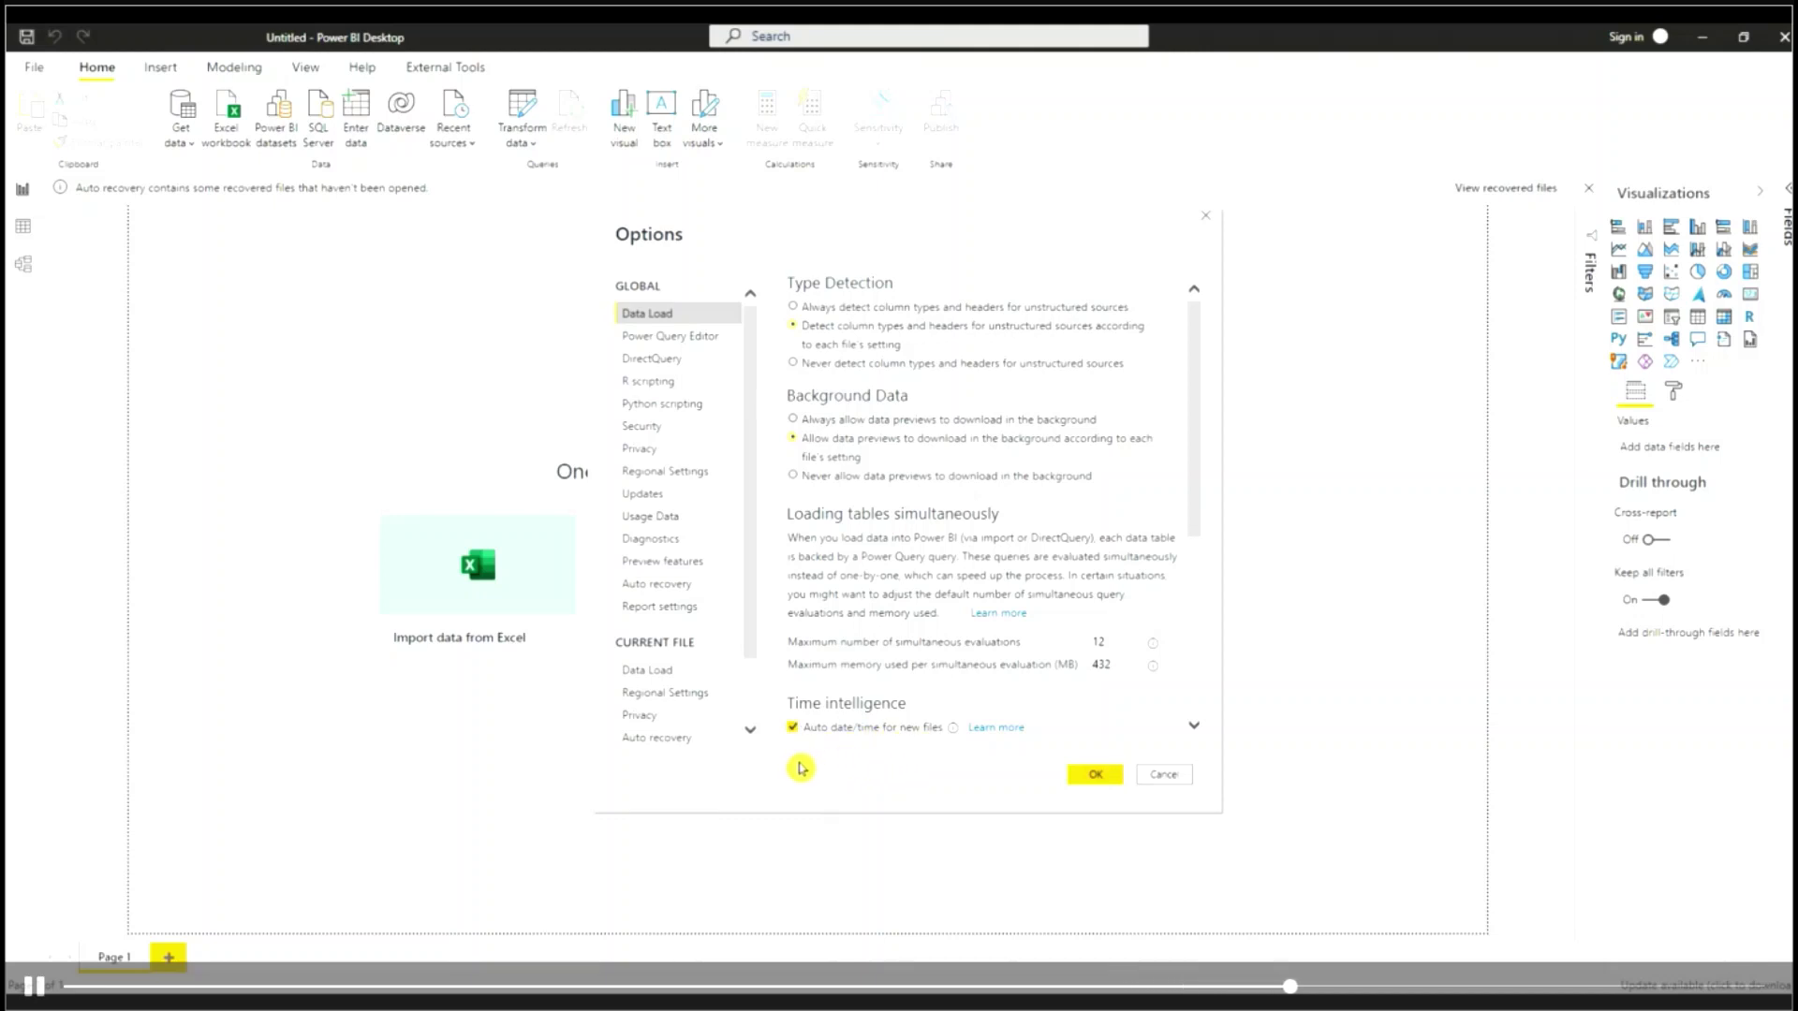
pyautogui.click(793, 728)
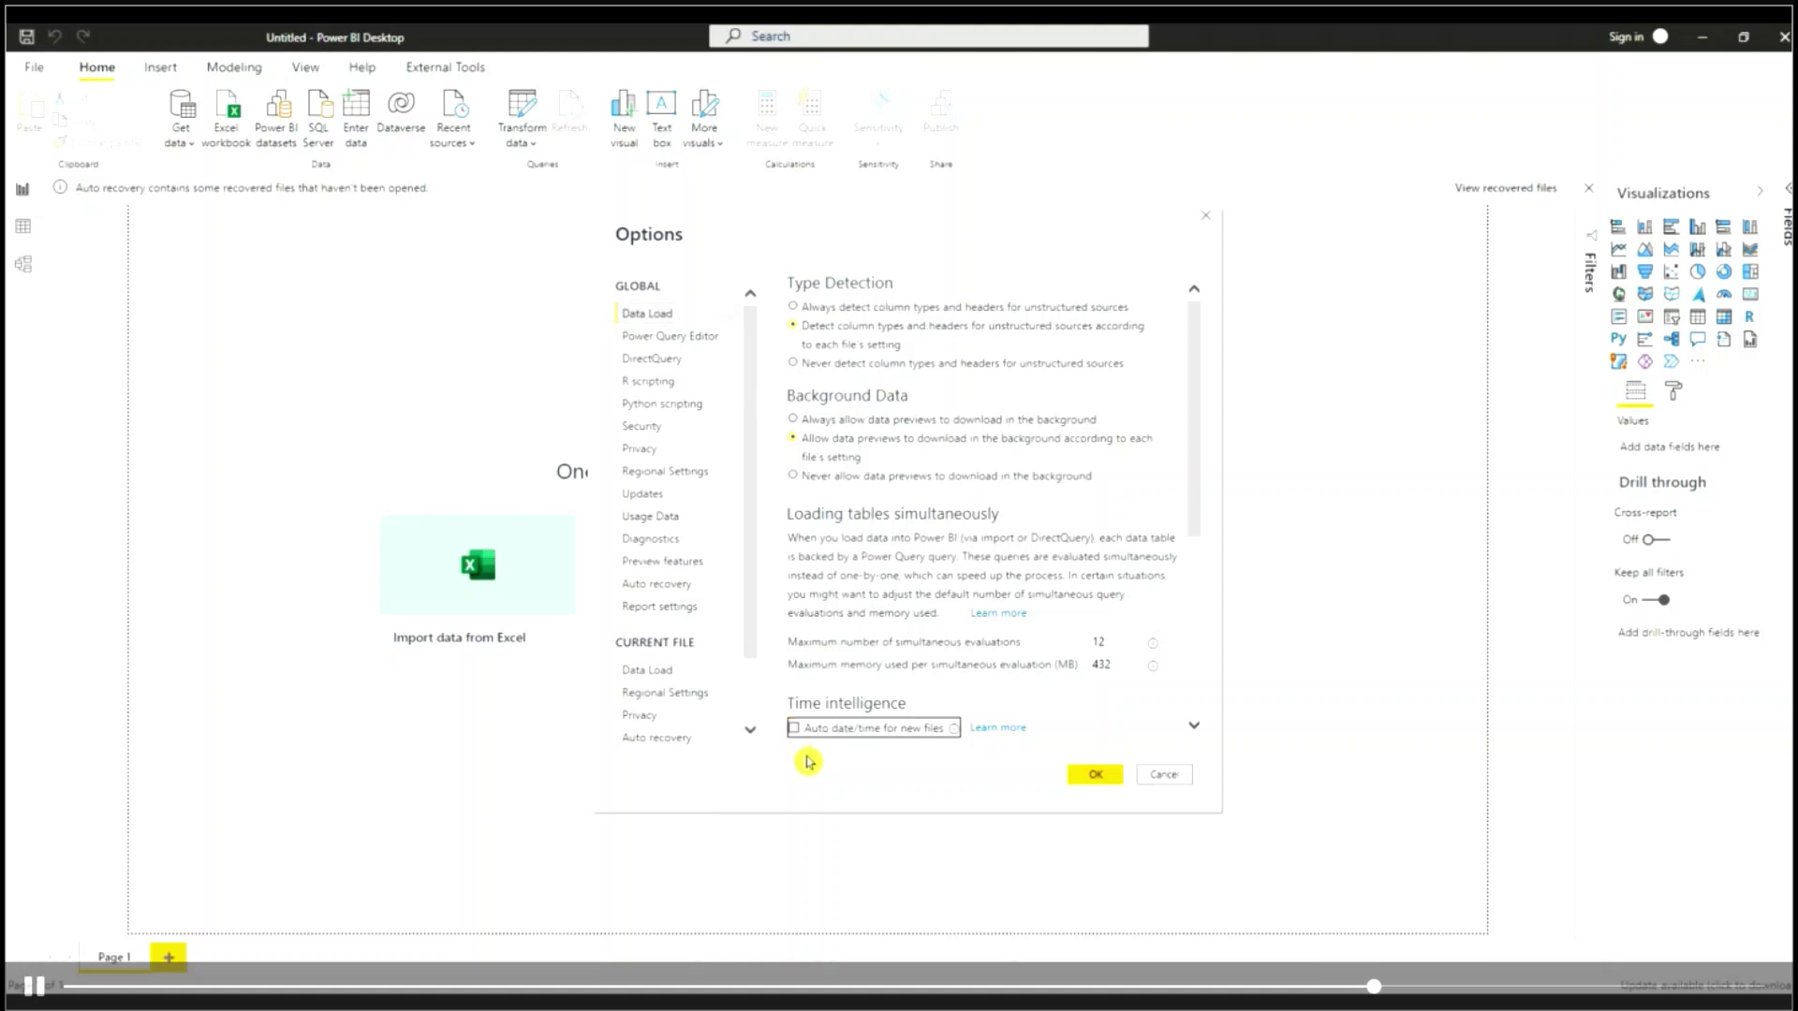
pyautogui.click(1094, 776)
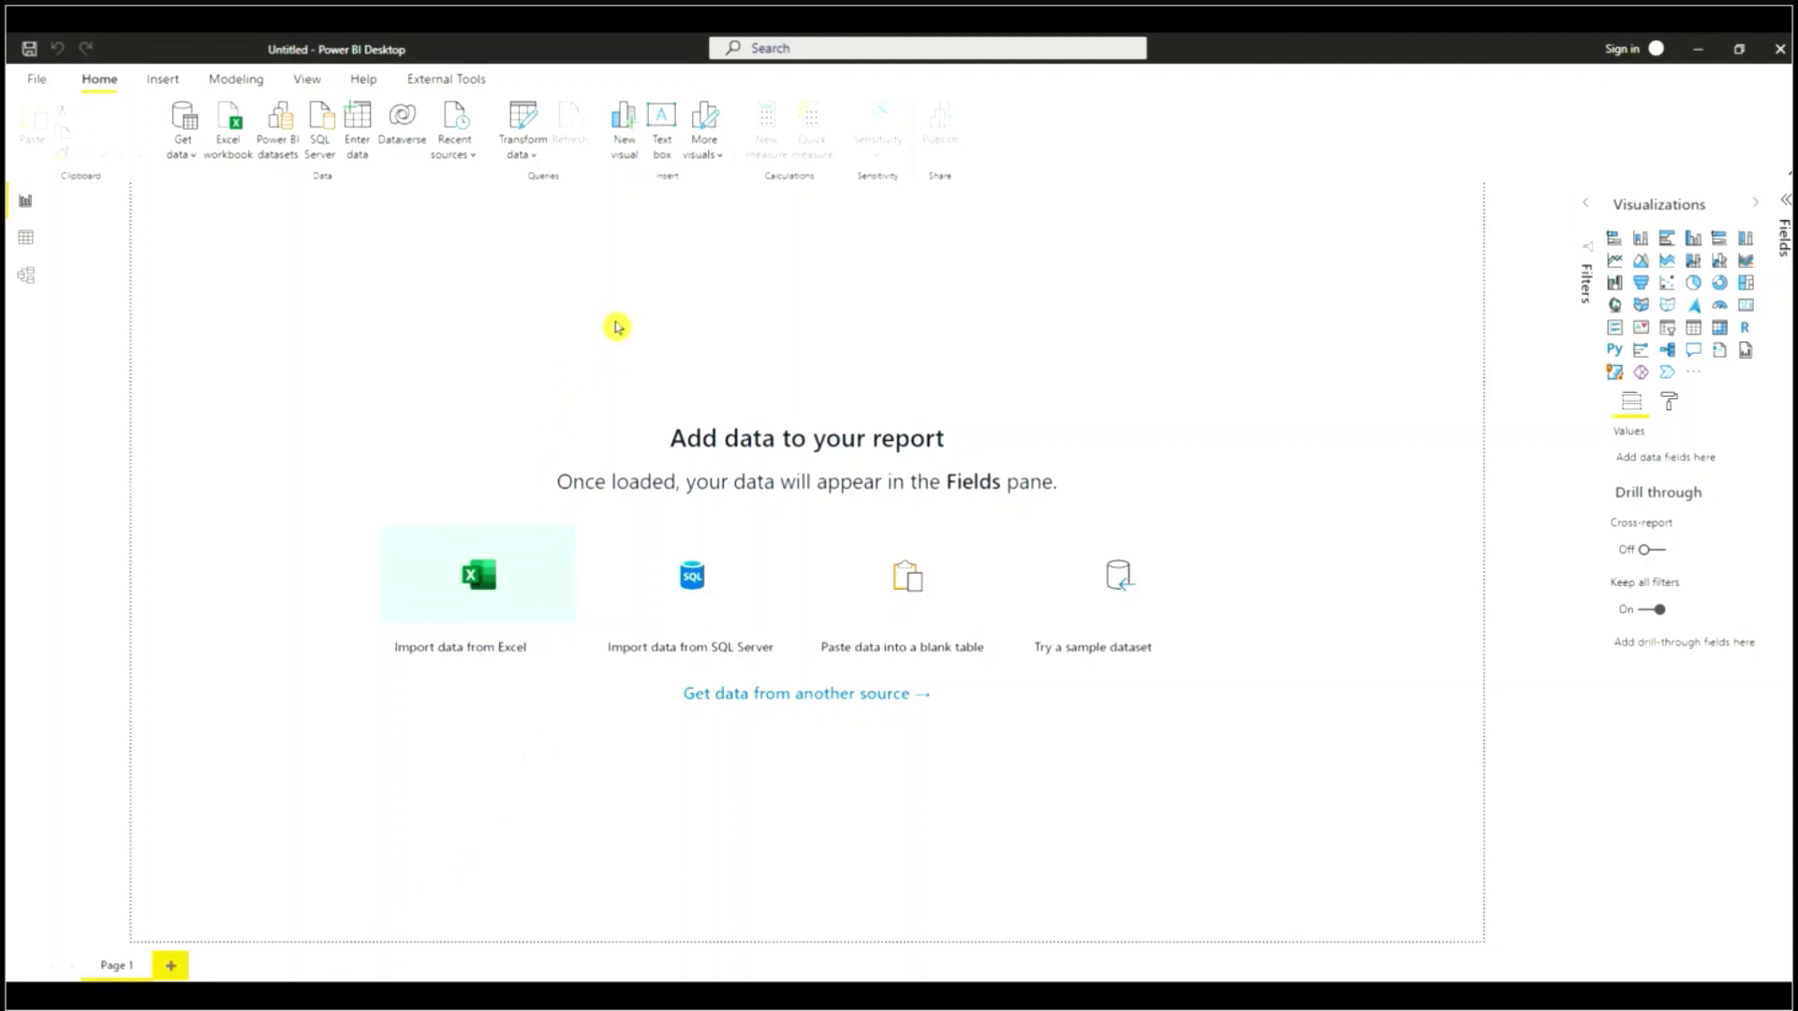
# - In the maximized Power Query editor, load Sheet1 from the data.xlsx Excel workbook
pyautogui.click(540, 143)
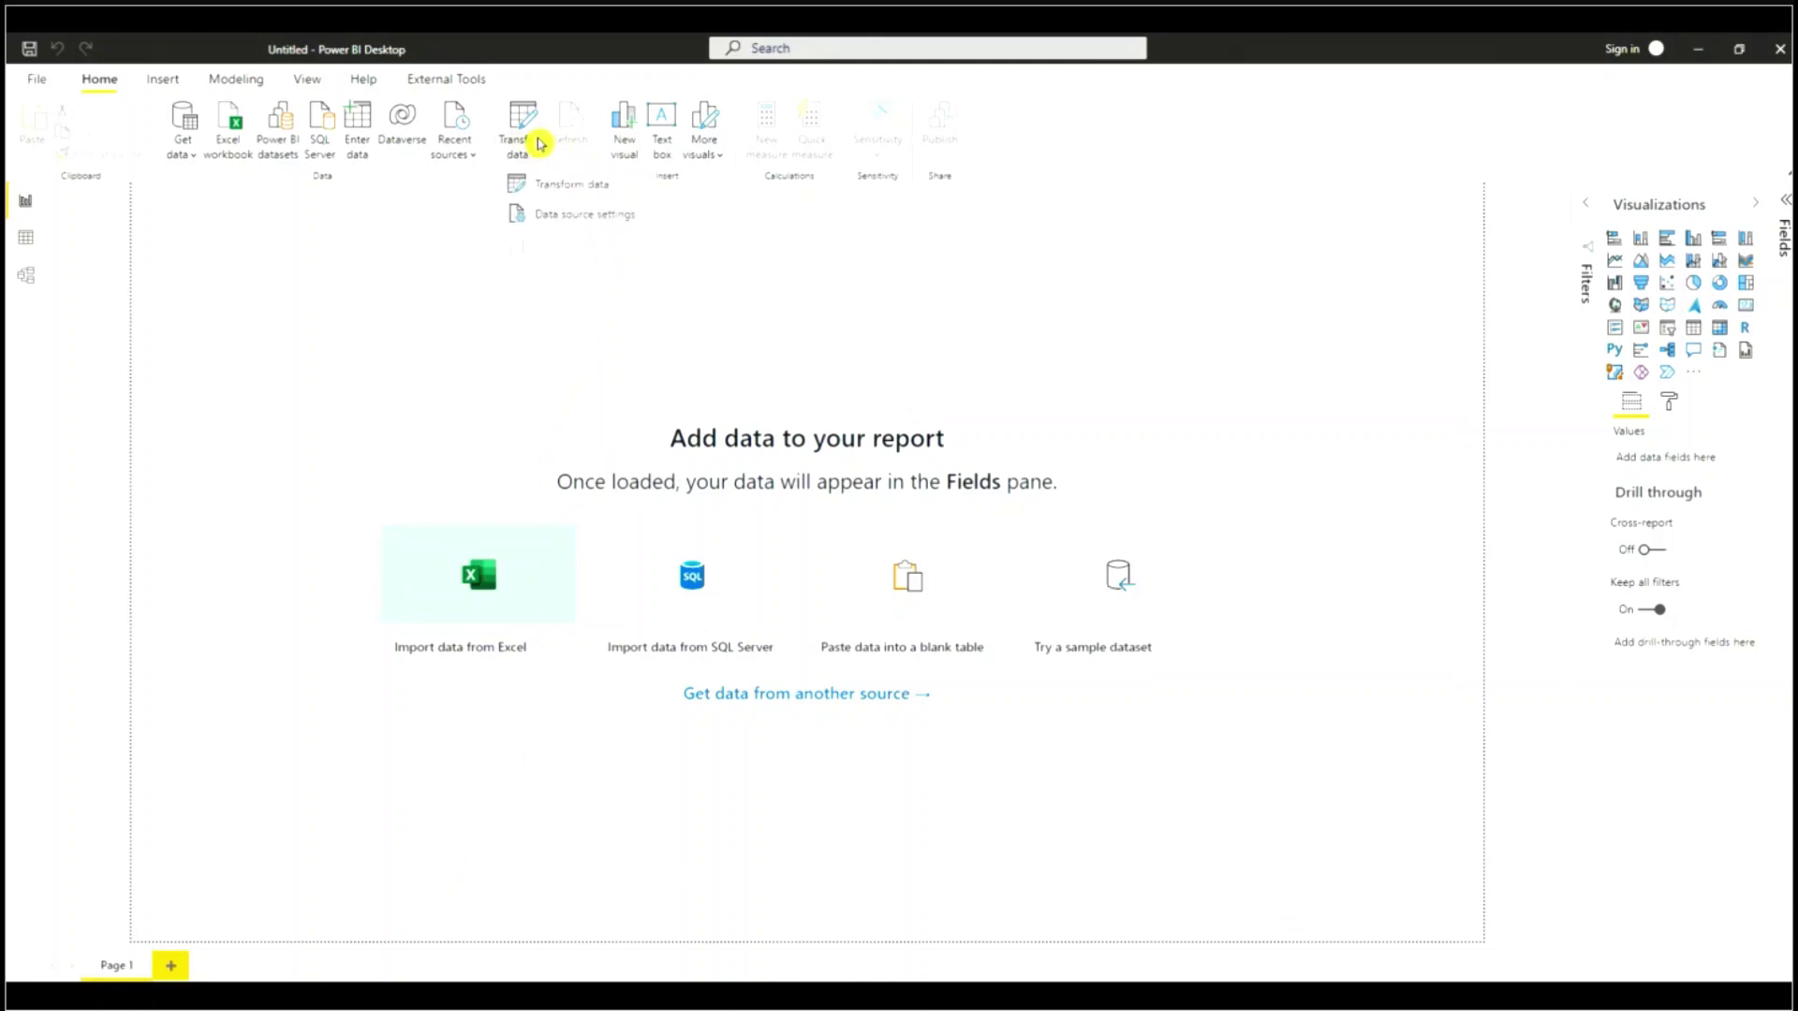
pyautogui.click(562, 187)
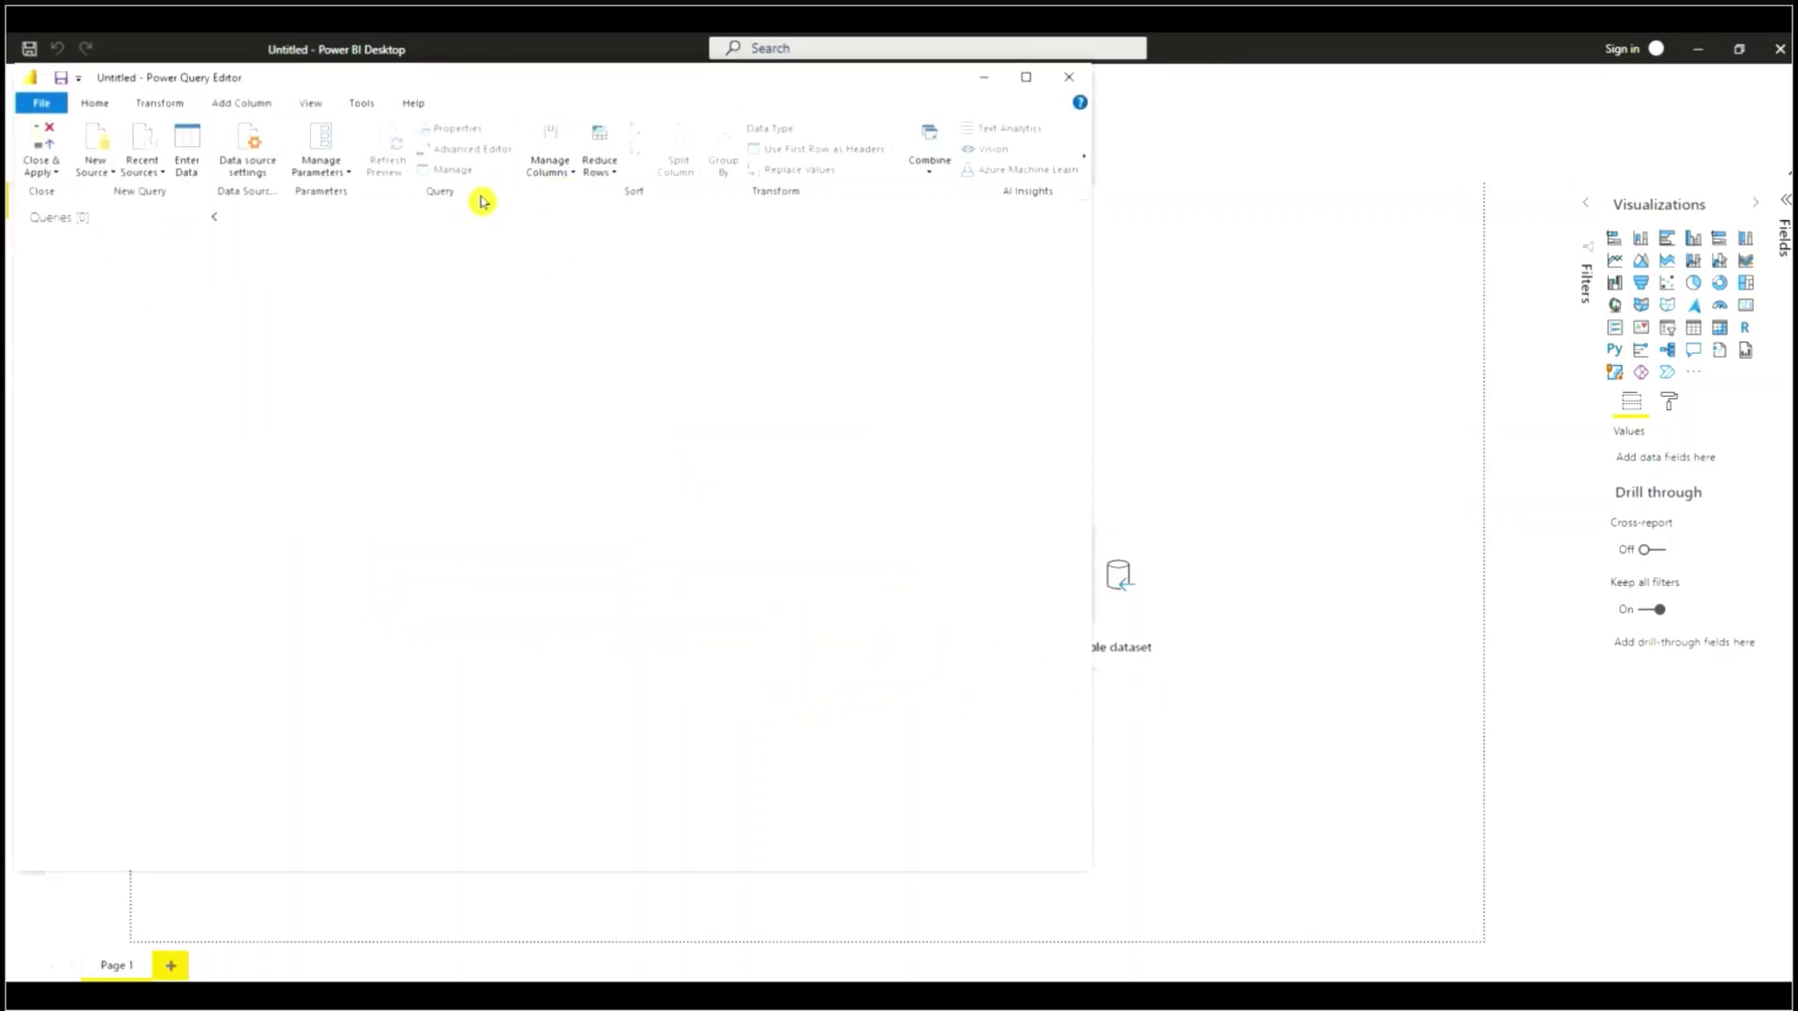
pyautogui.click(1026, 87)
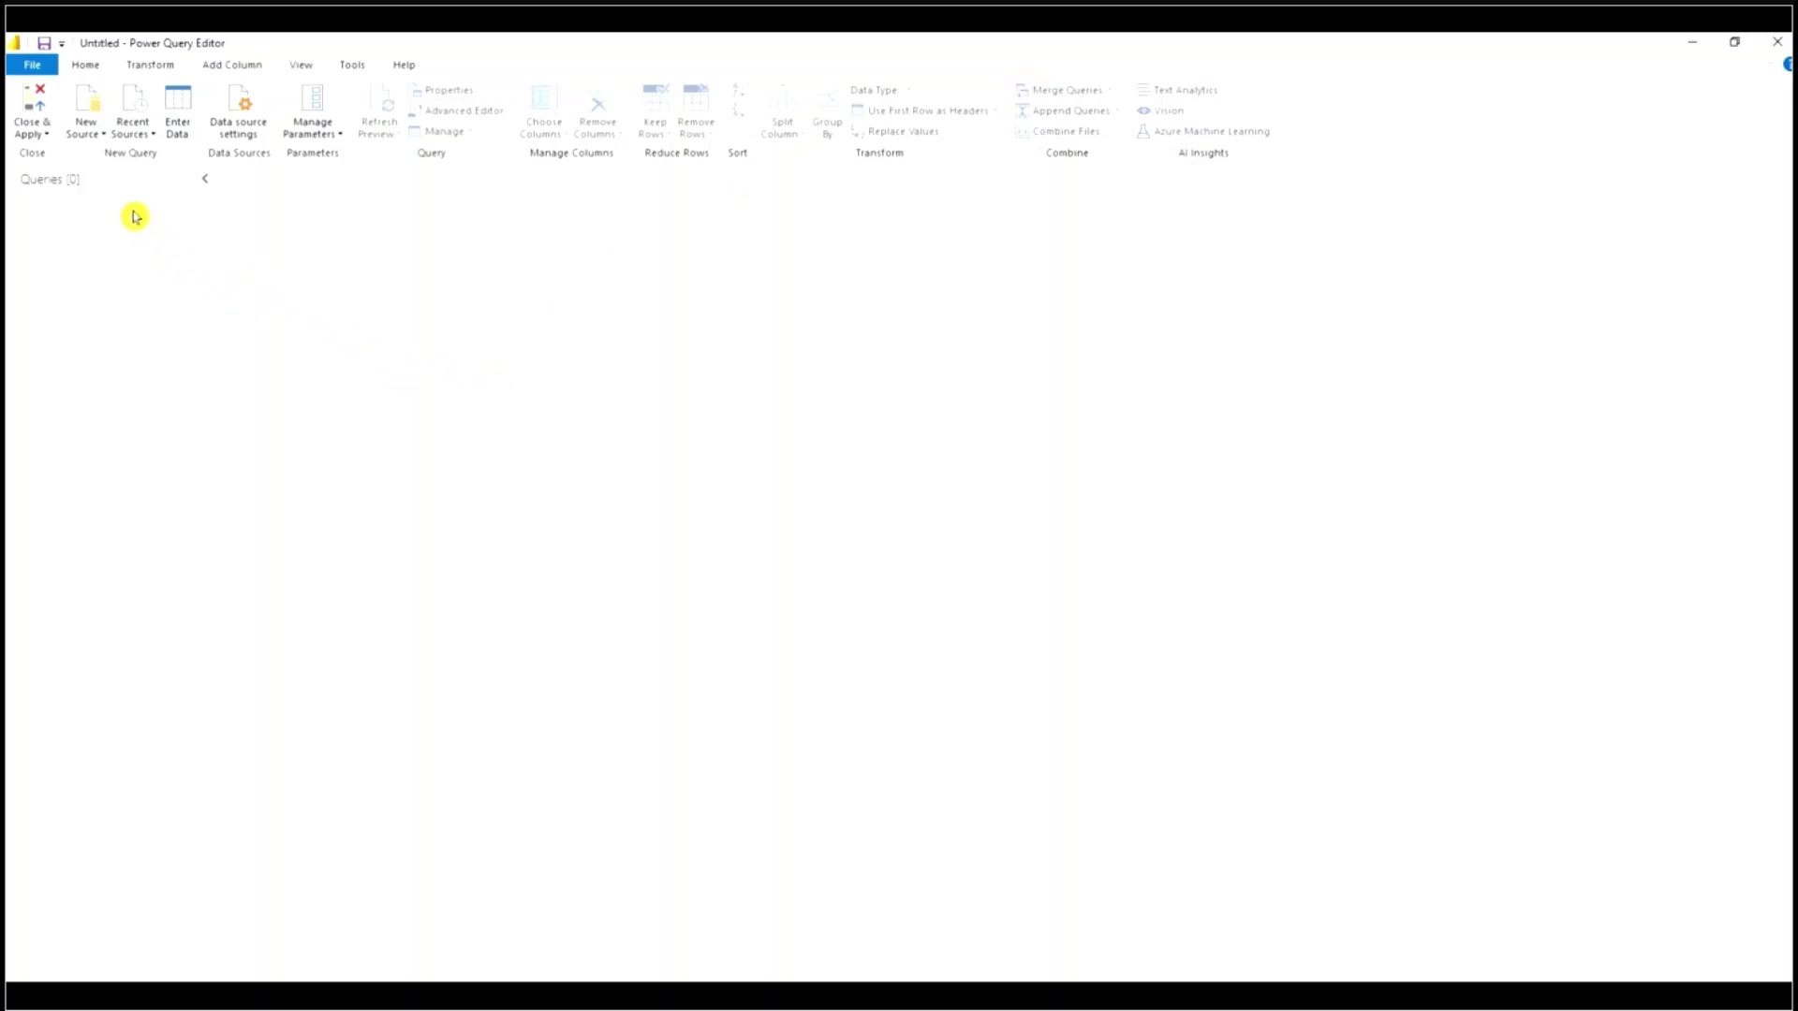
pyautogui.click(93, 136)
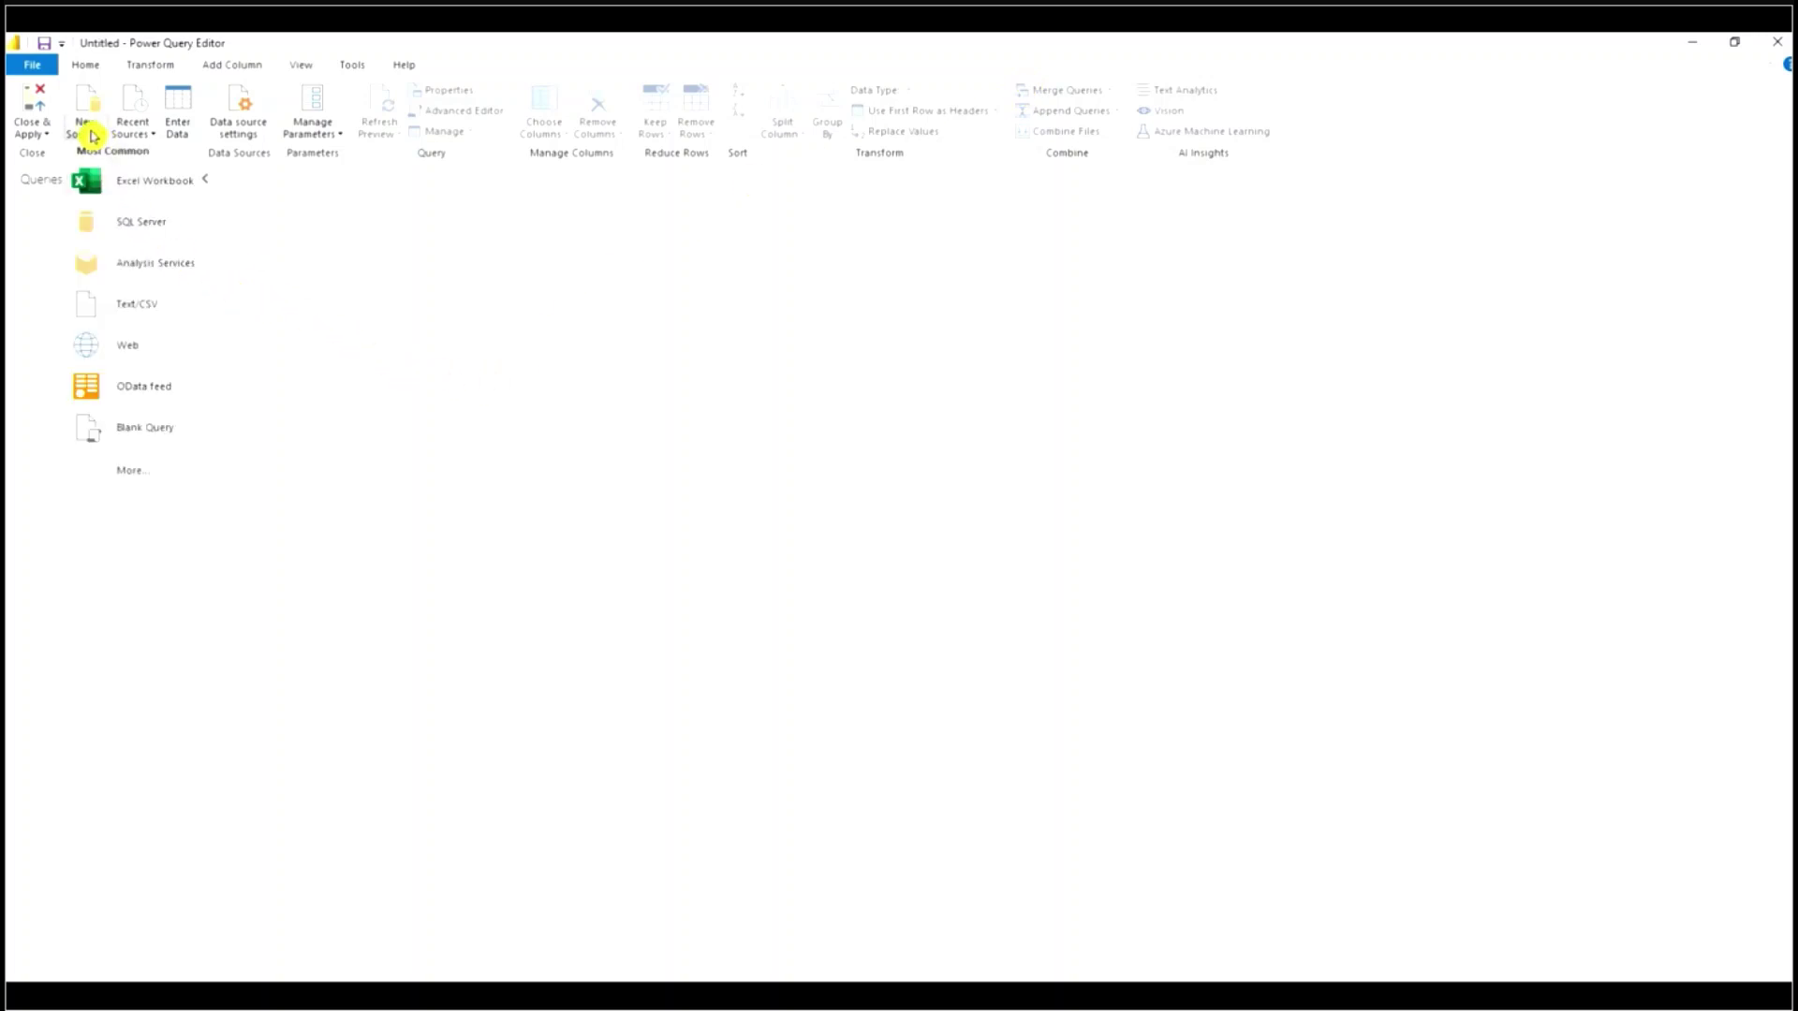
pyautogui.click(128, 181)
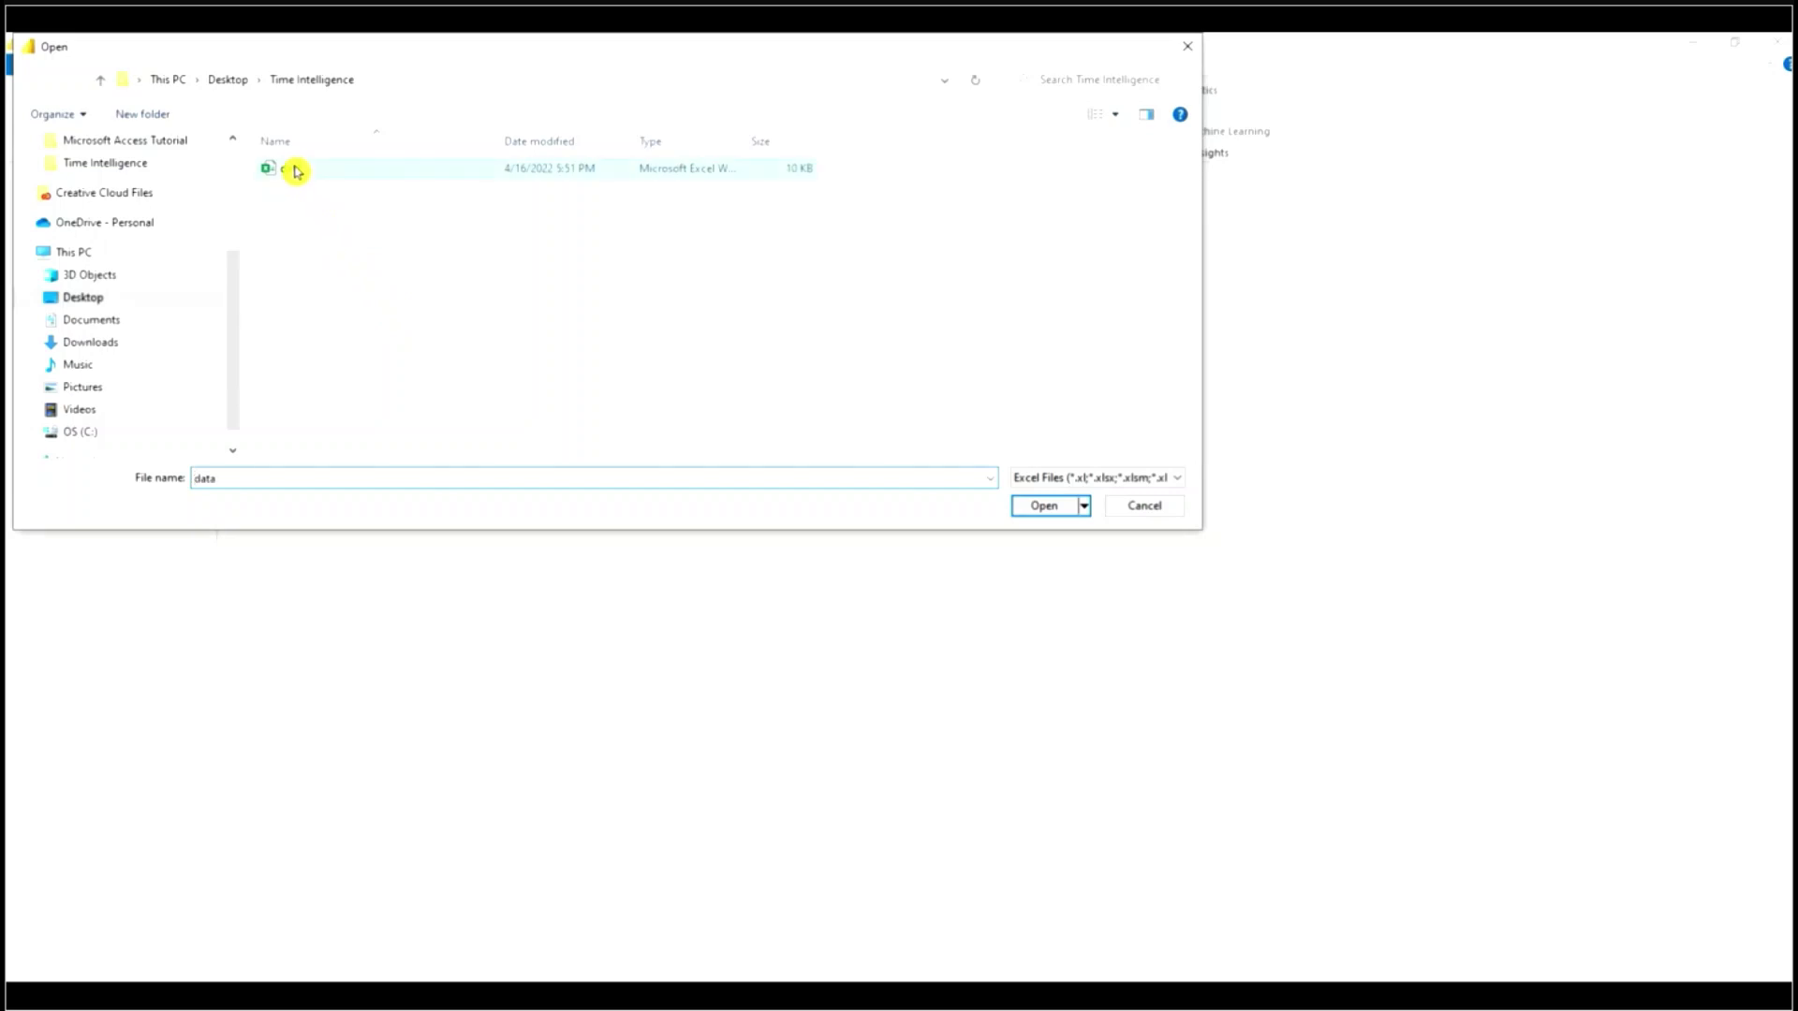
pyautogui.click(1045, 506)
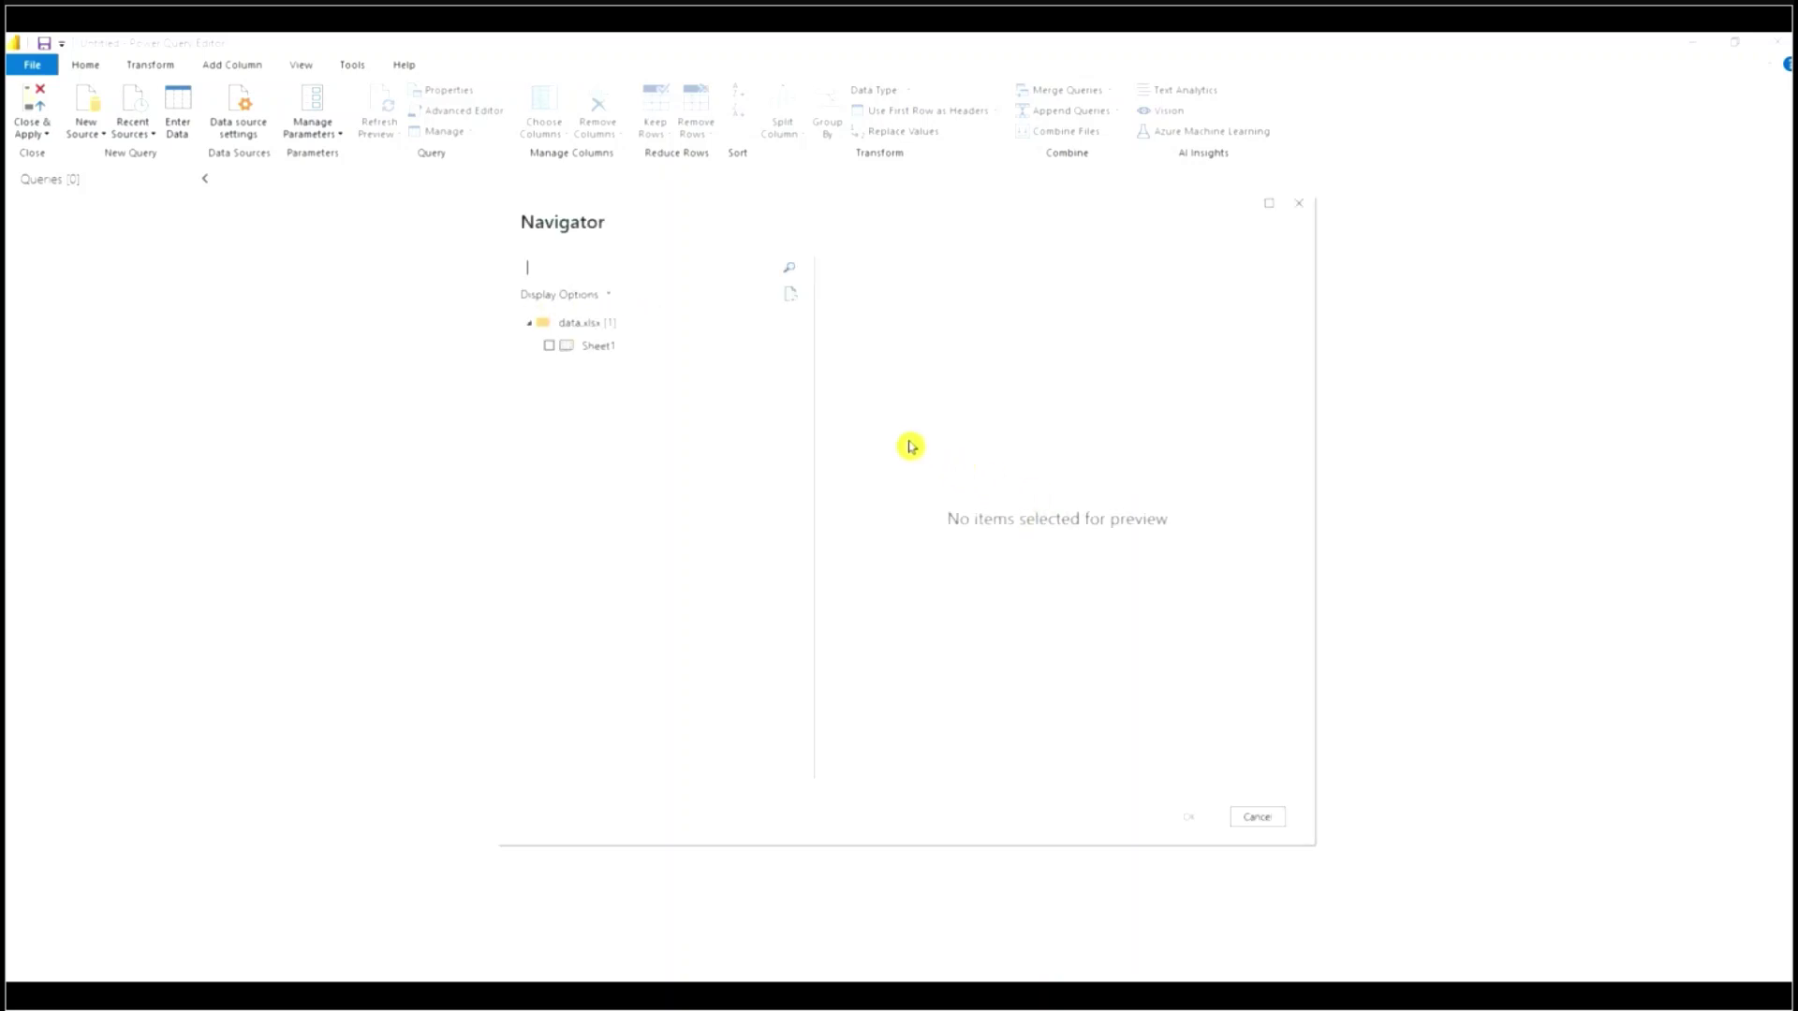
pyautogui.click(549, 349)
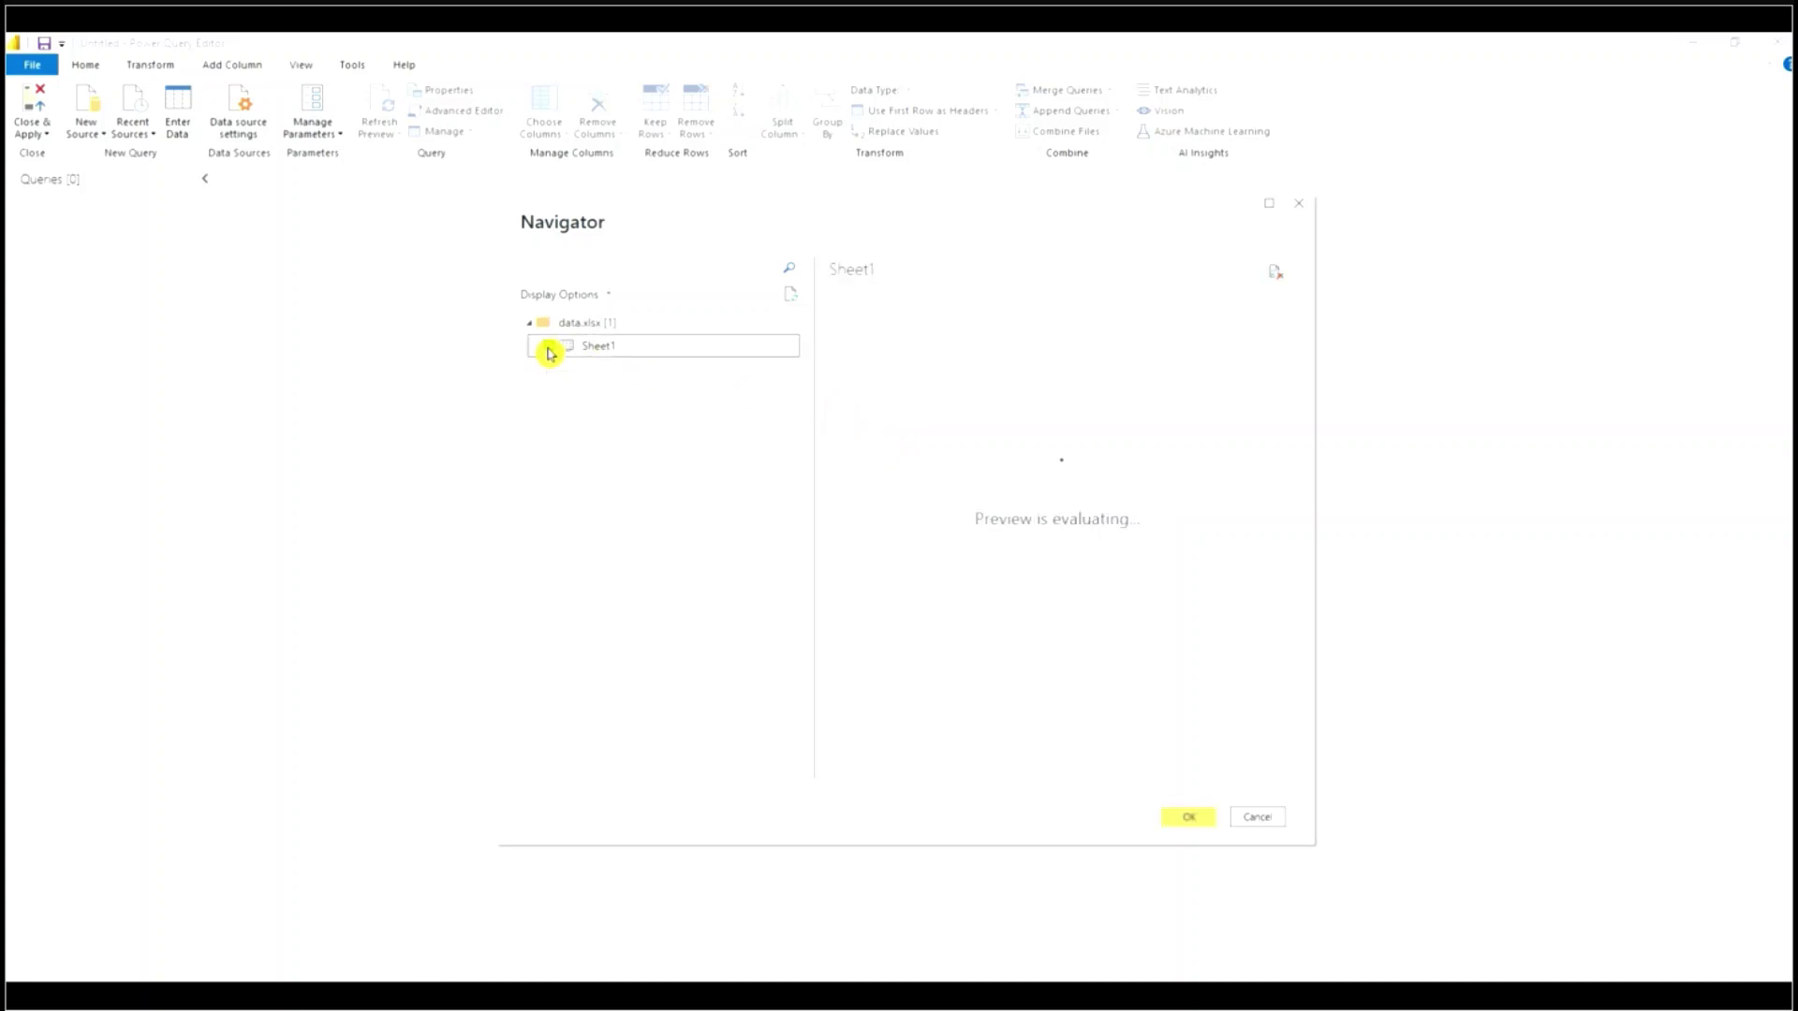
pyautogui.click(1185, 817)
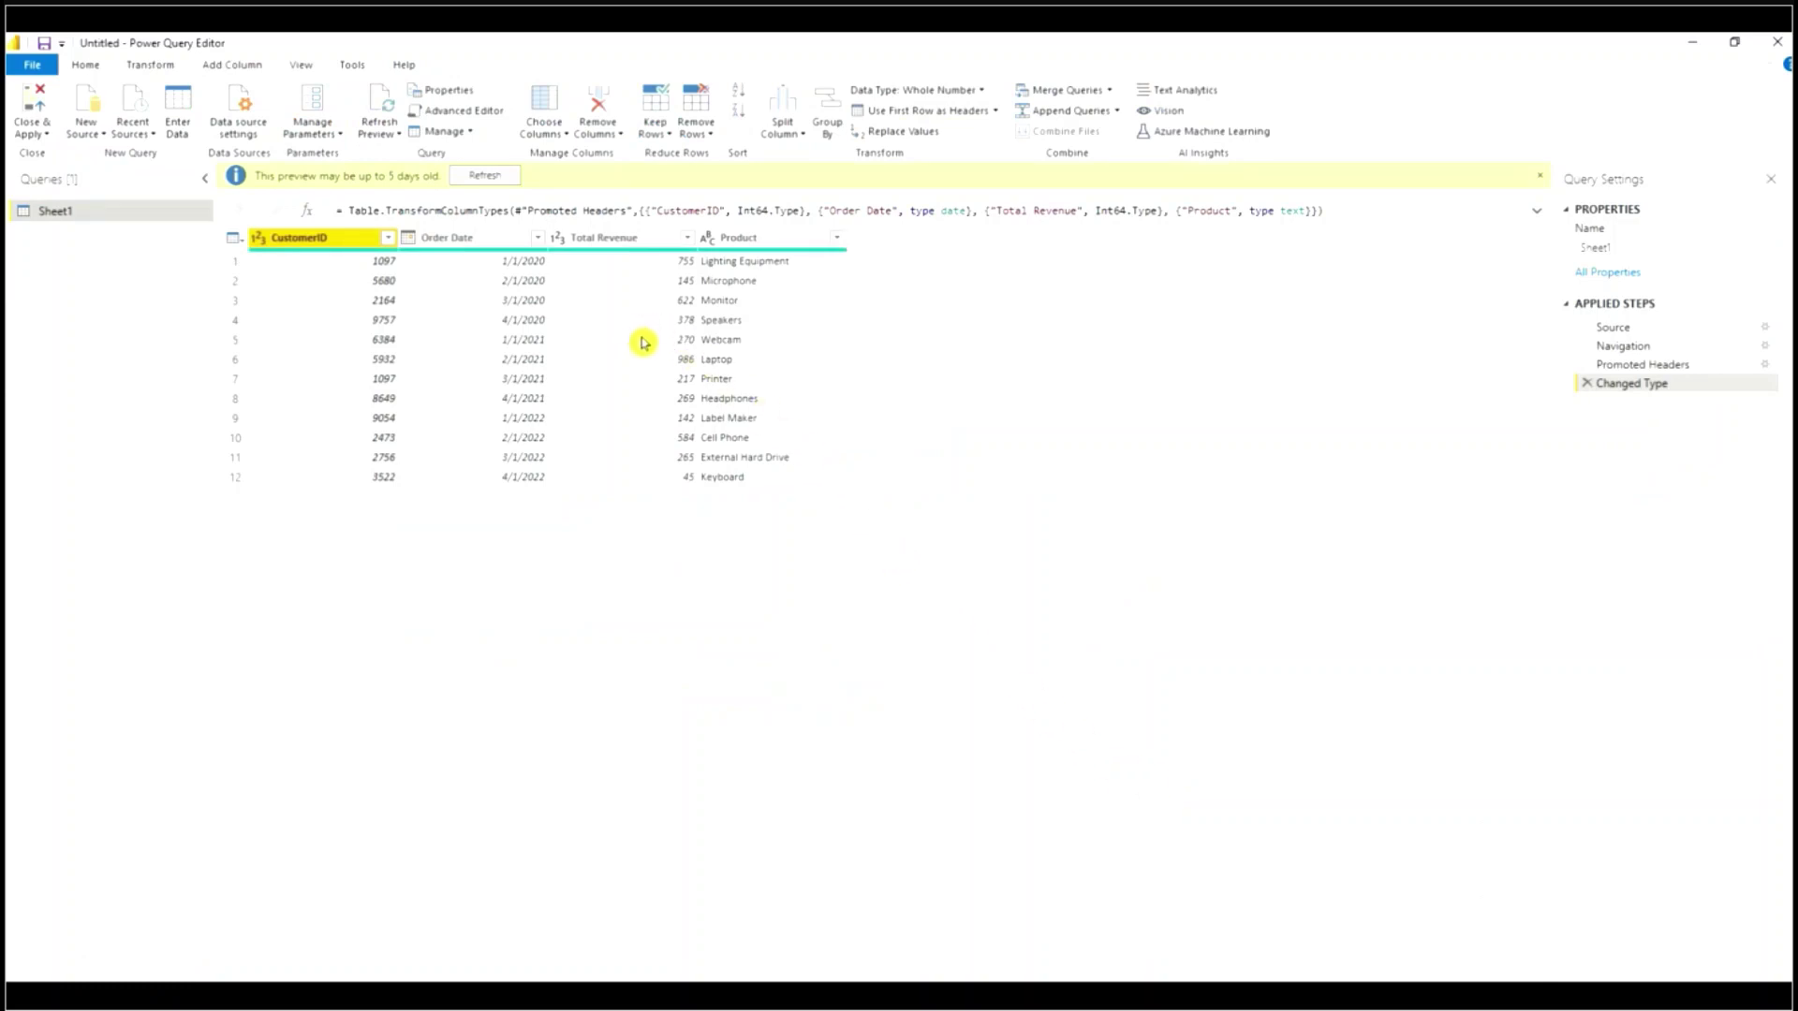
# - Dismiss the preview notice and rename the Sheet1 query to Sales
pyautogui.click(1539, 176)
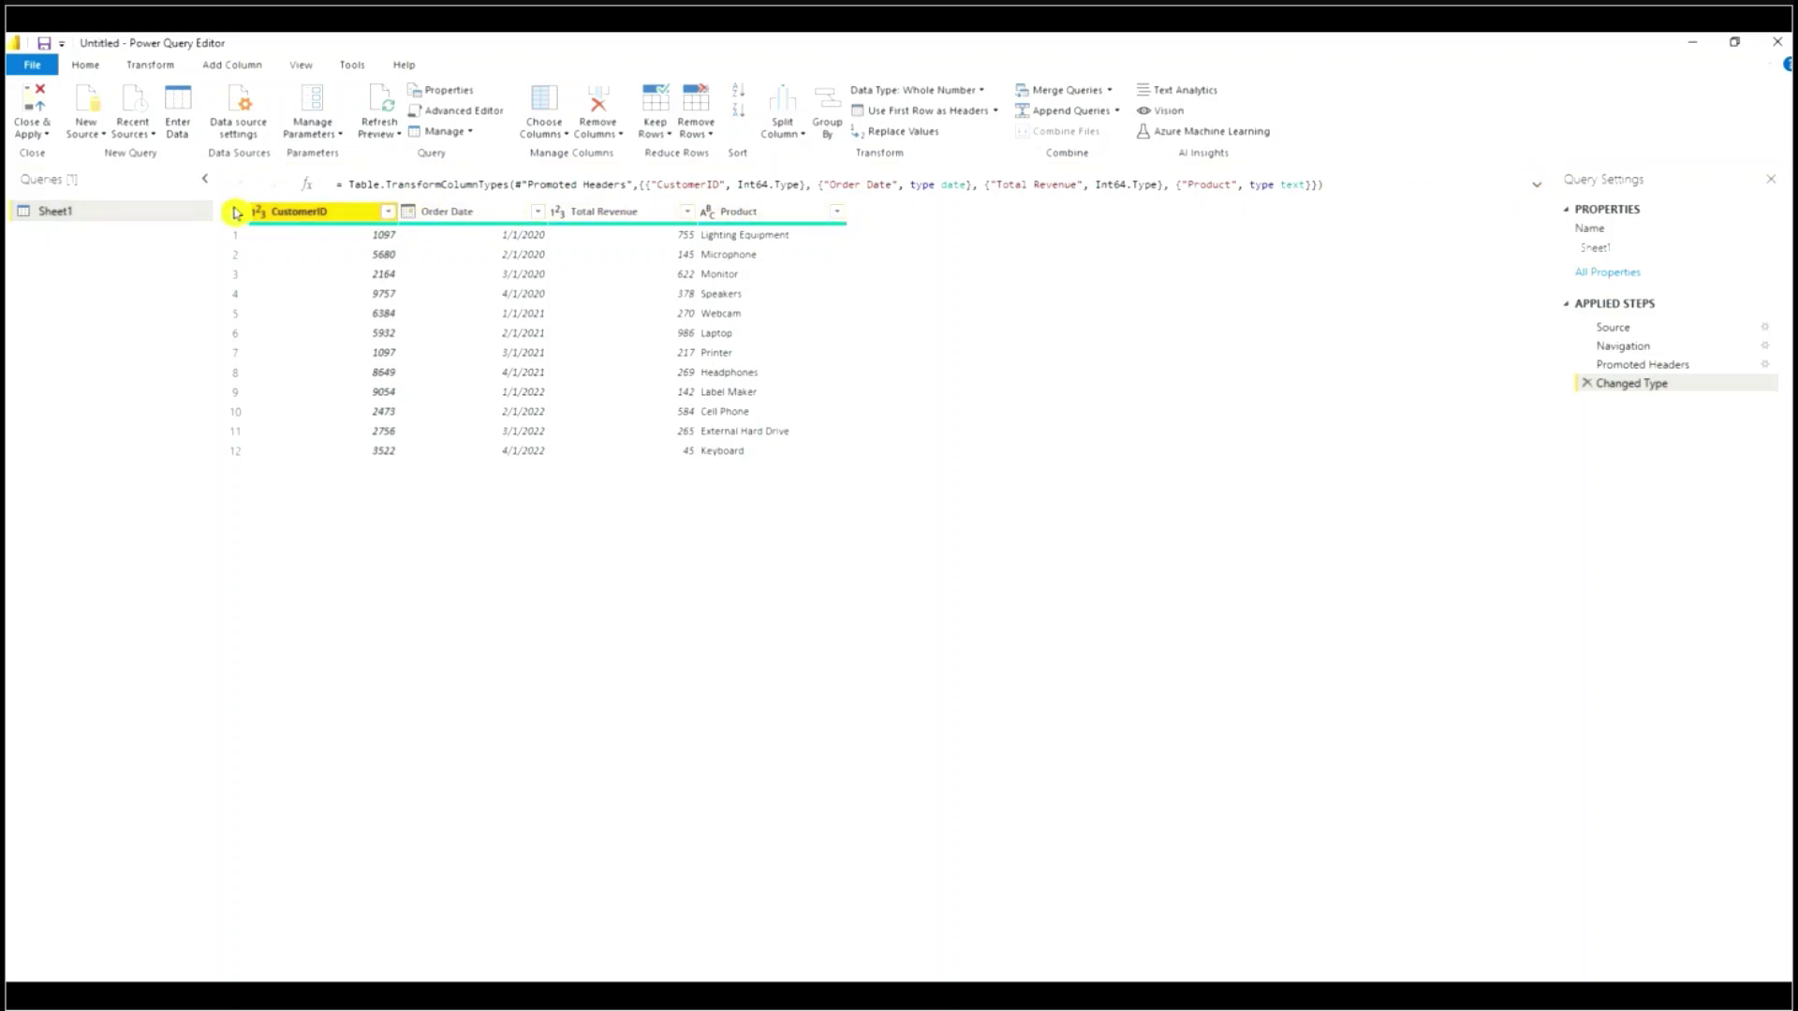
pyautogui.doubleClick(60, 215)
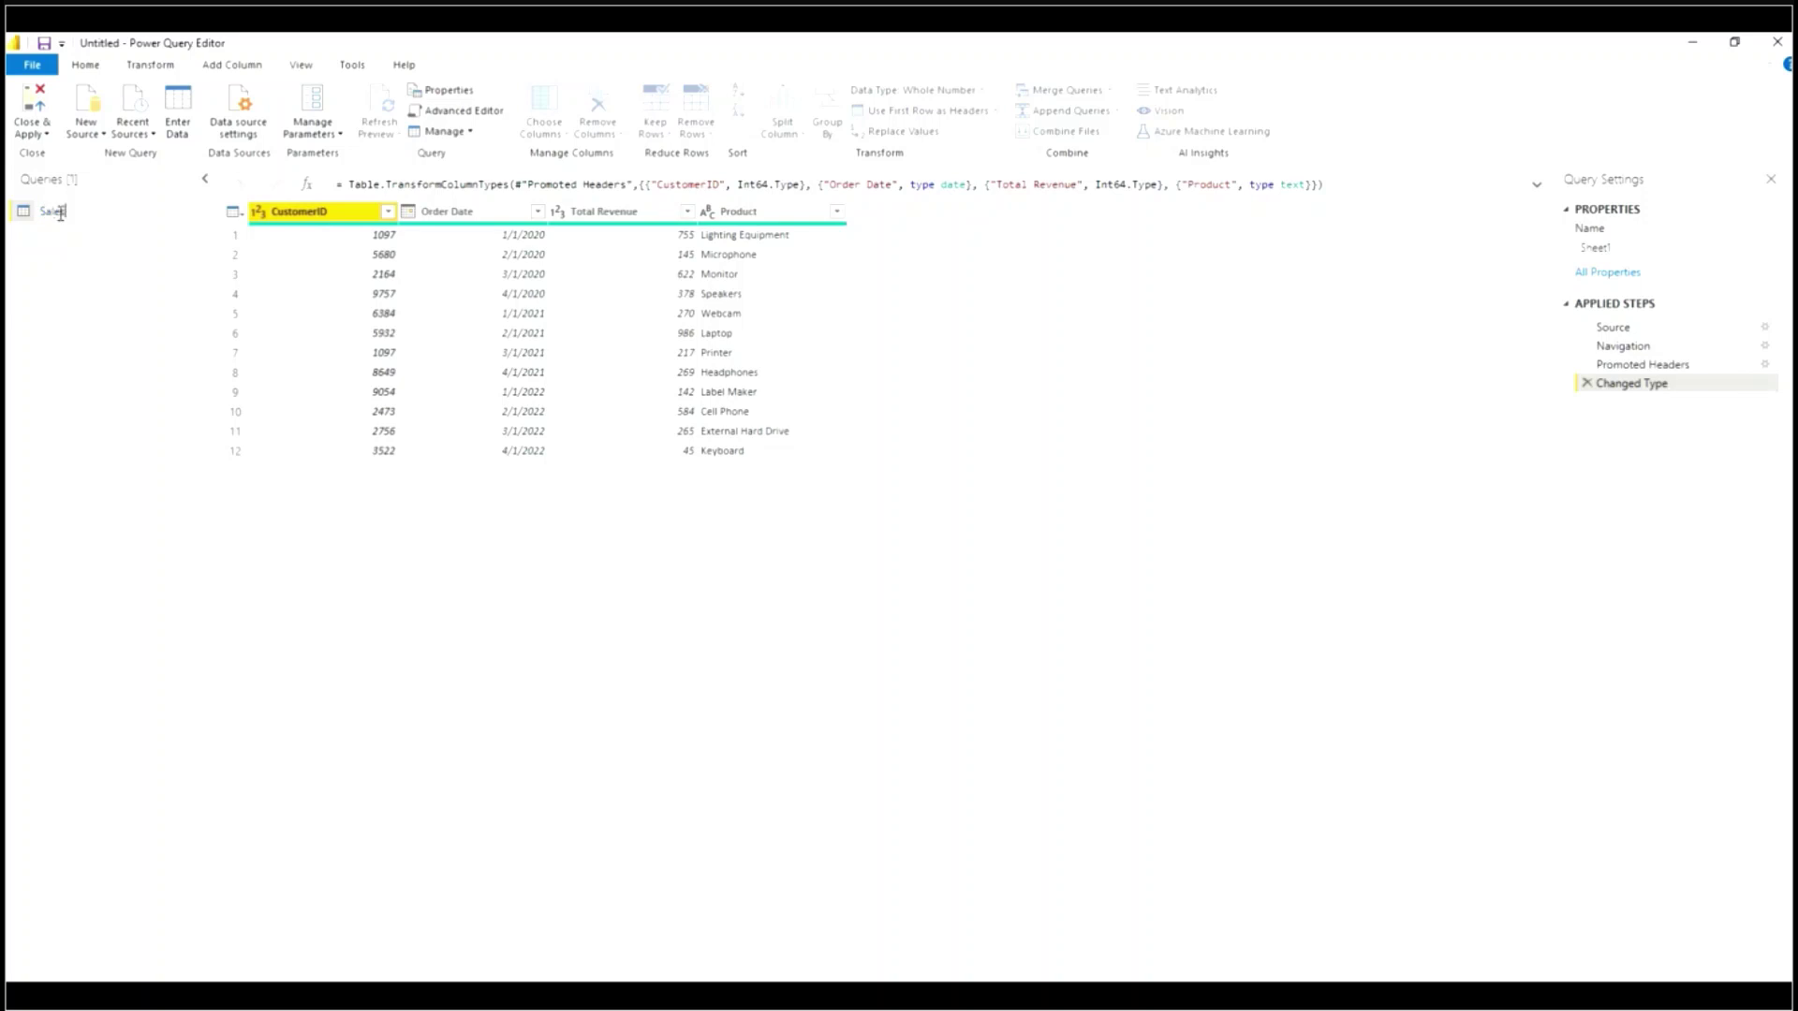
pyautogui.click(93, 293)
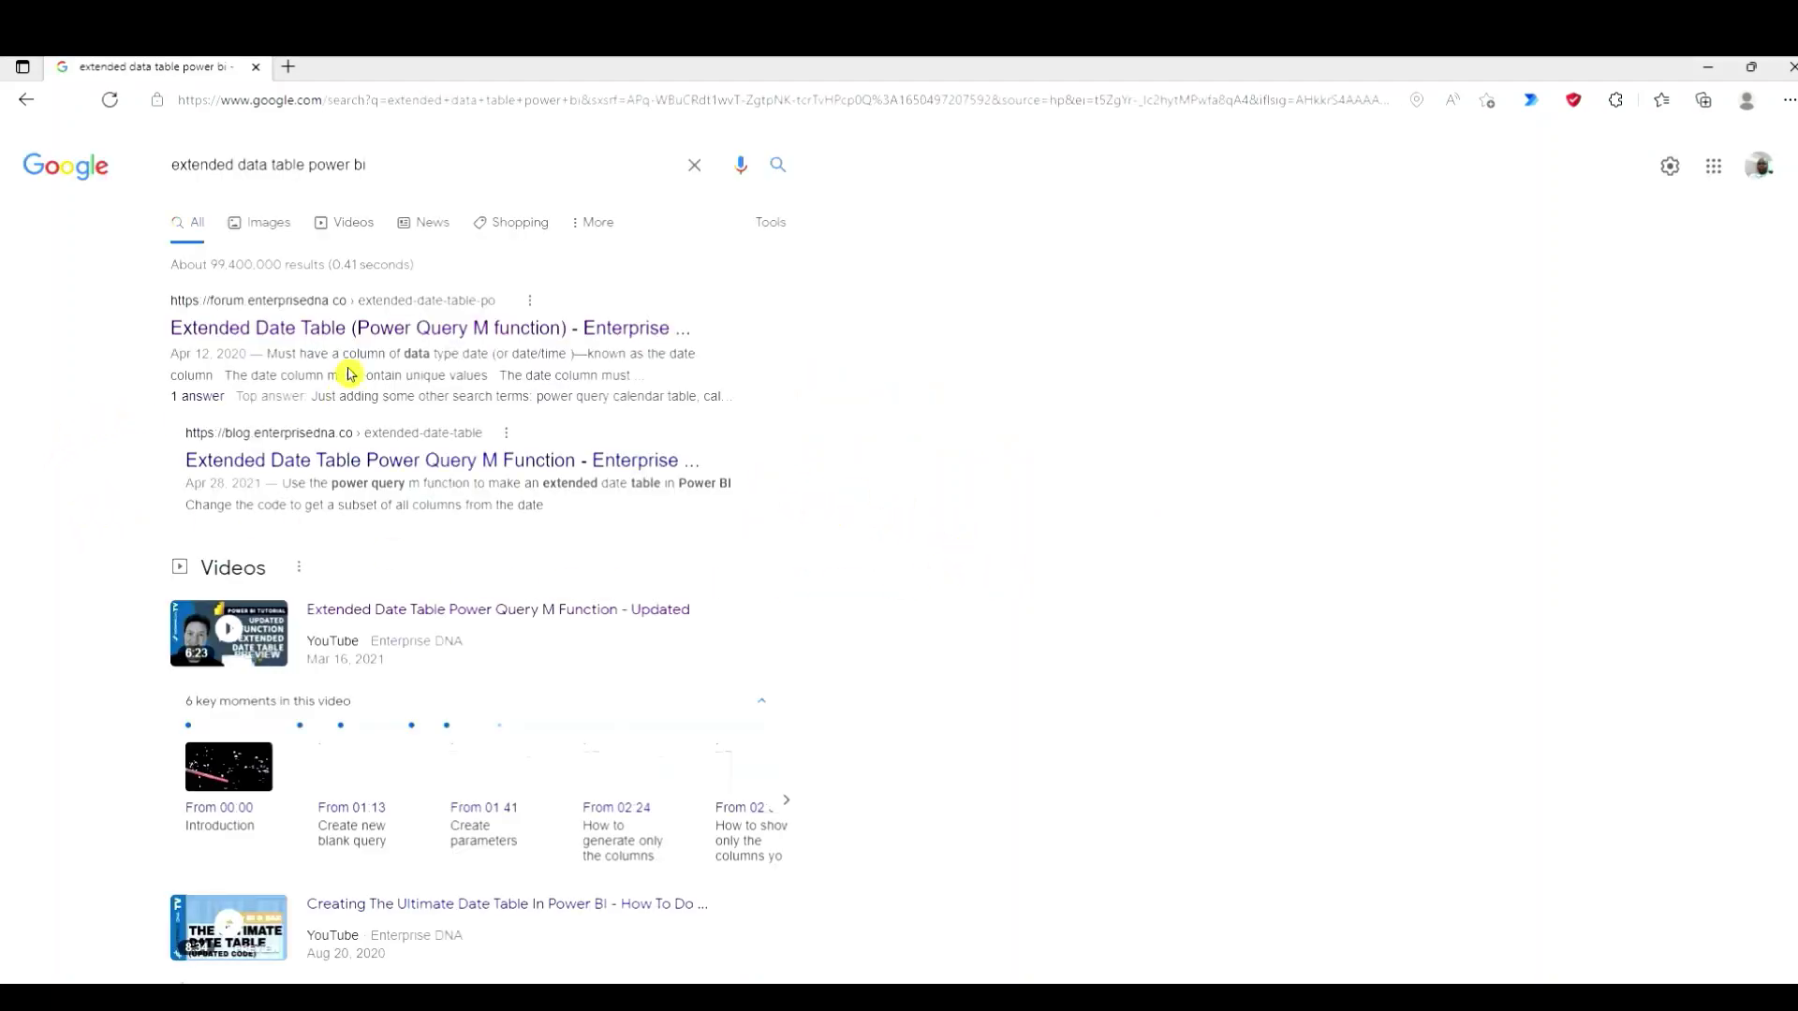
# - Open the Enterprise DNA forum post and select the whole fnDateTable code block
pyautogui.click(386, 330)
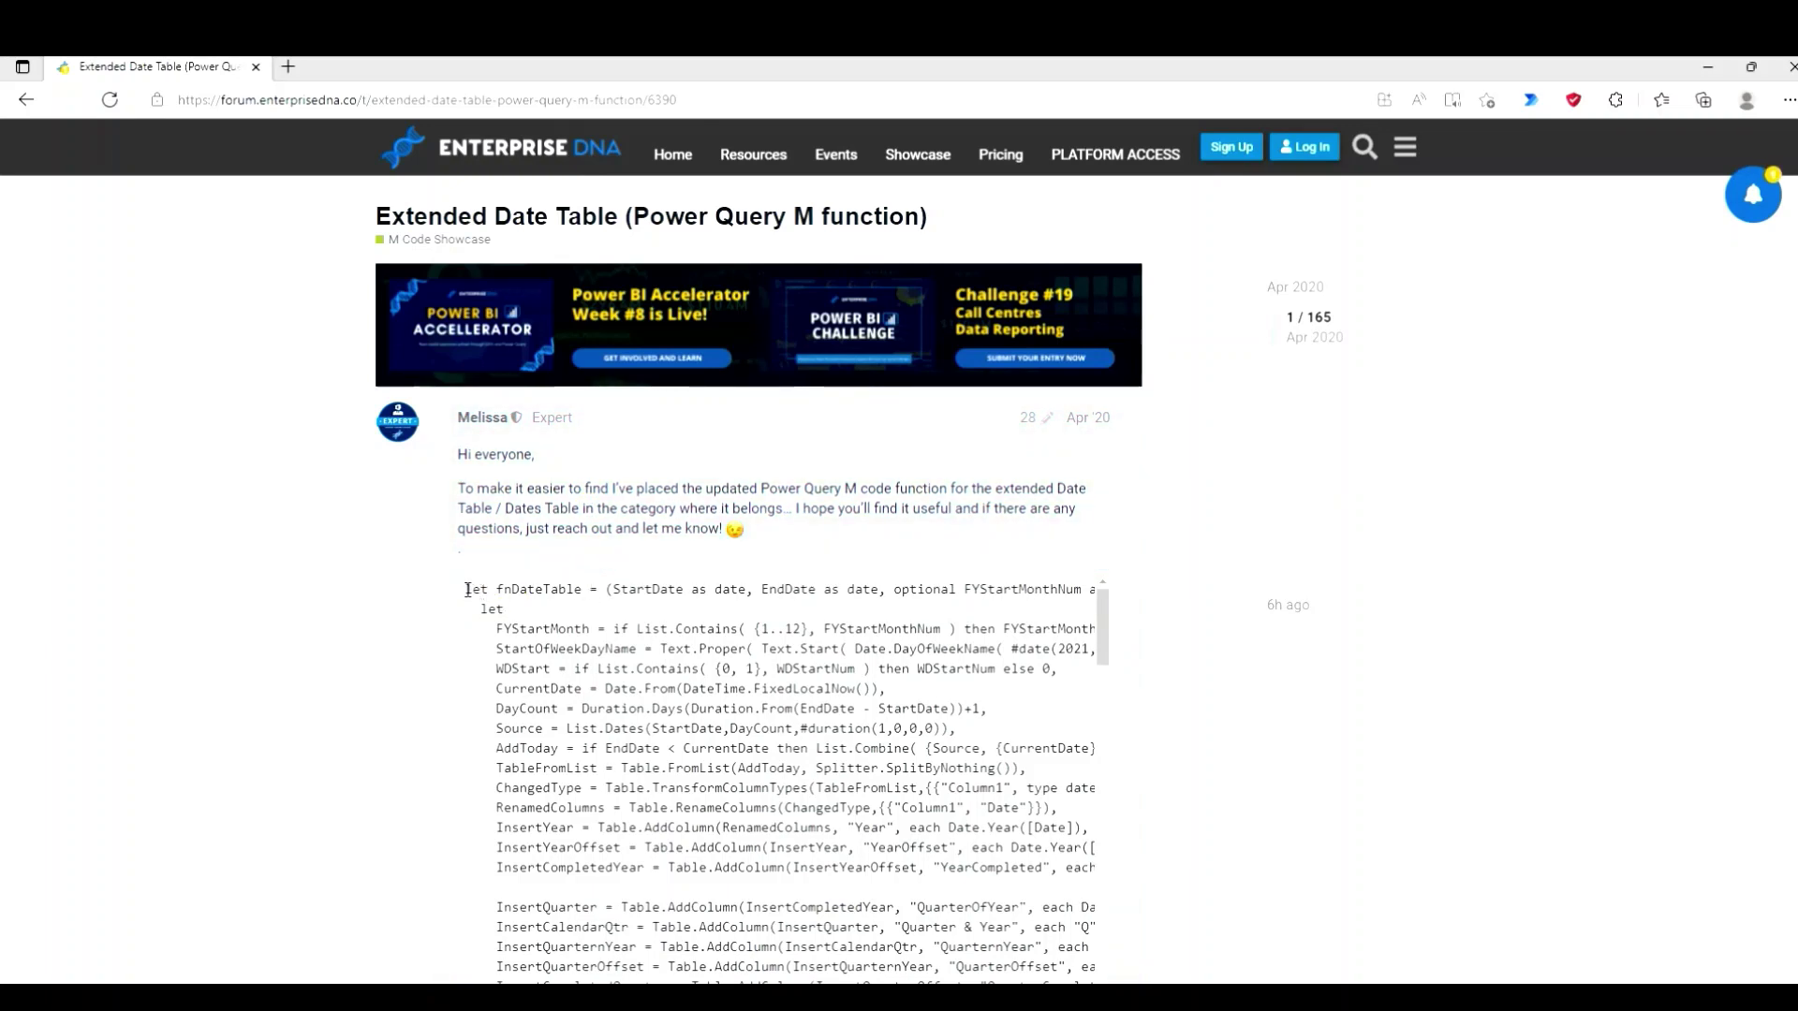
pyautogui.moveTo(467, 588); pyautogui.dragTo(961, 917)
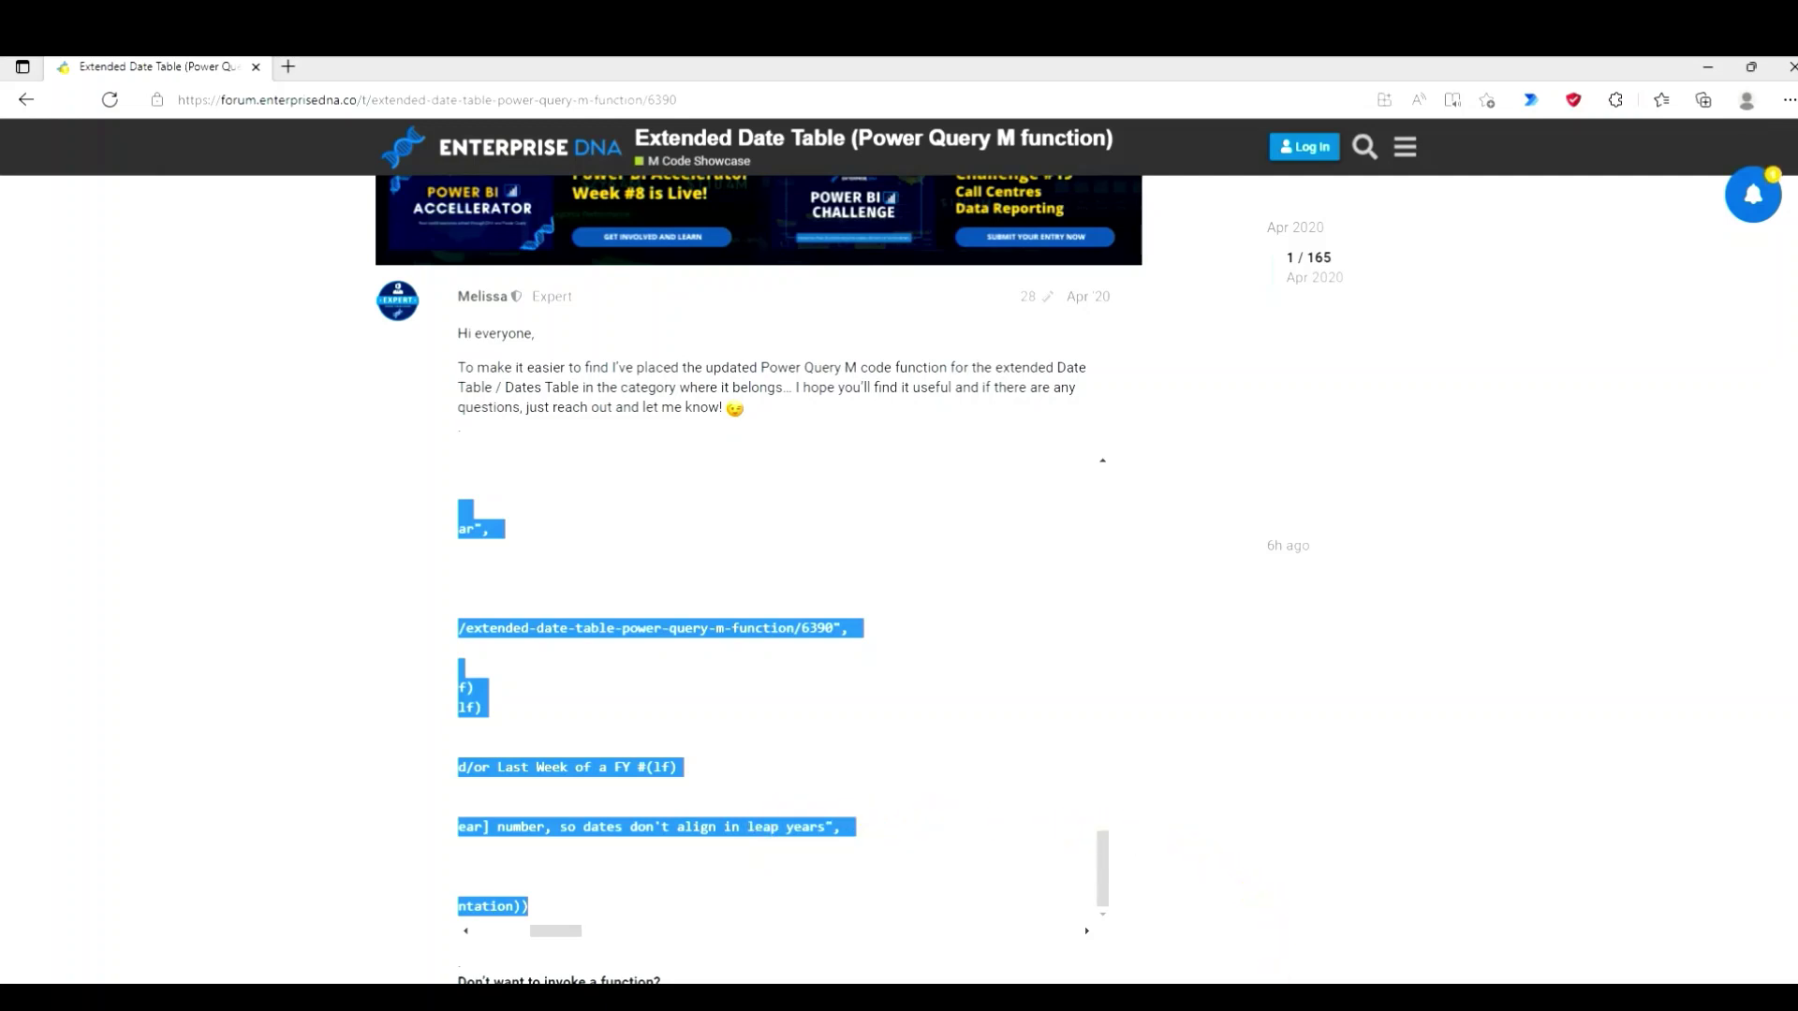
# - Back in Power BI's query editor, add a new Blank Query as a source
pyautogui.click(1335, 998)
pyautogui.click(1226, 945)
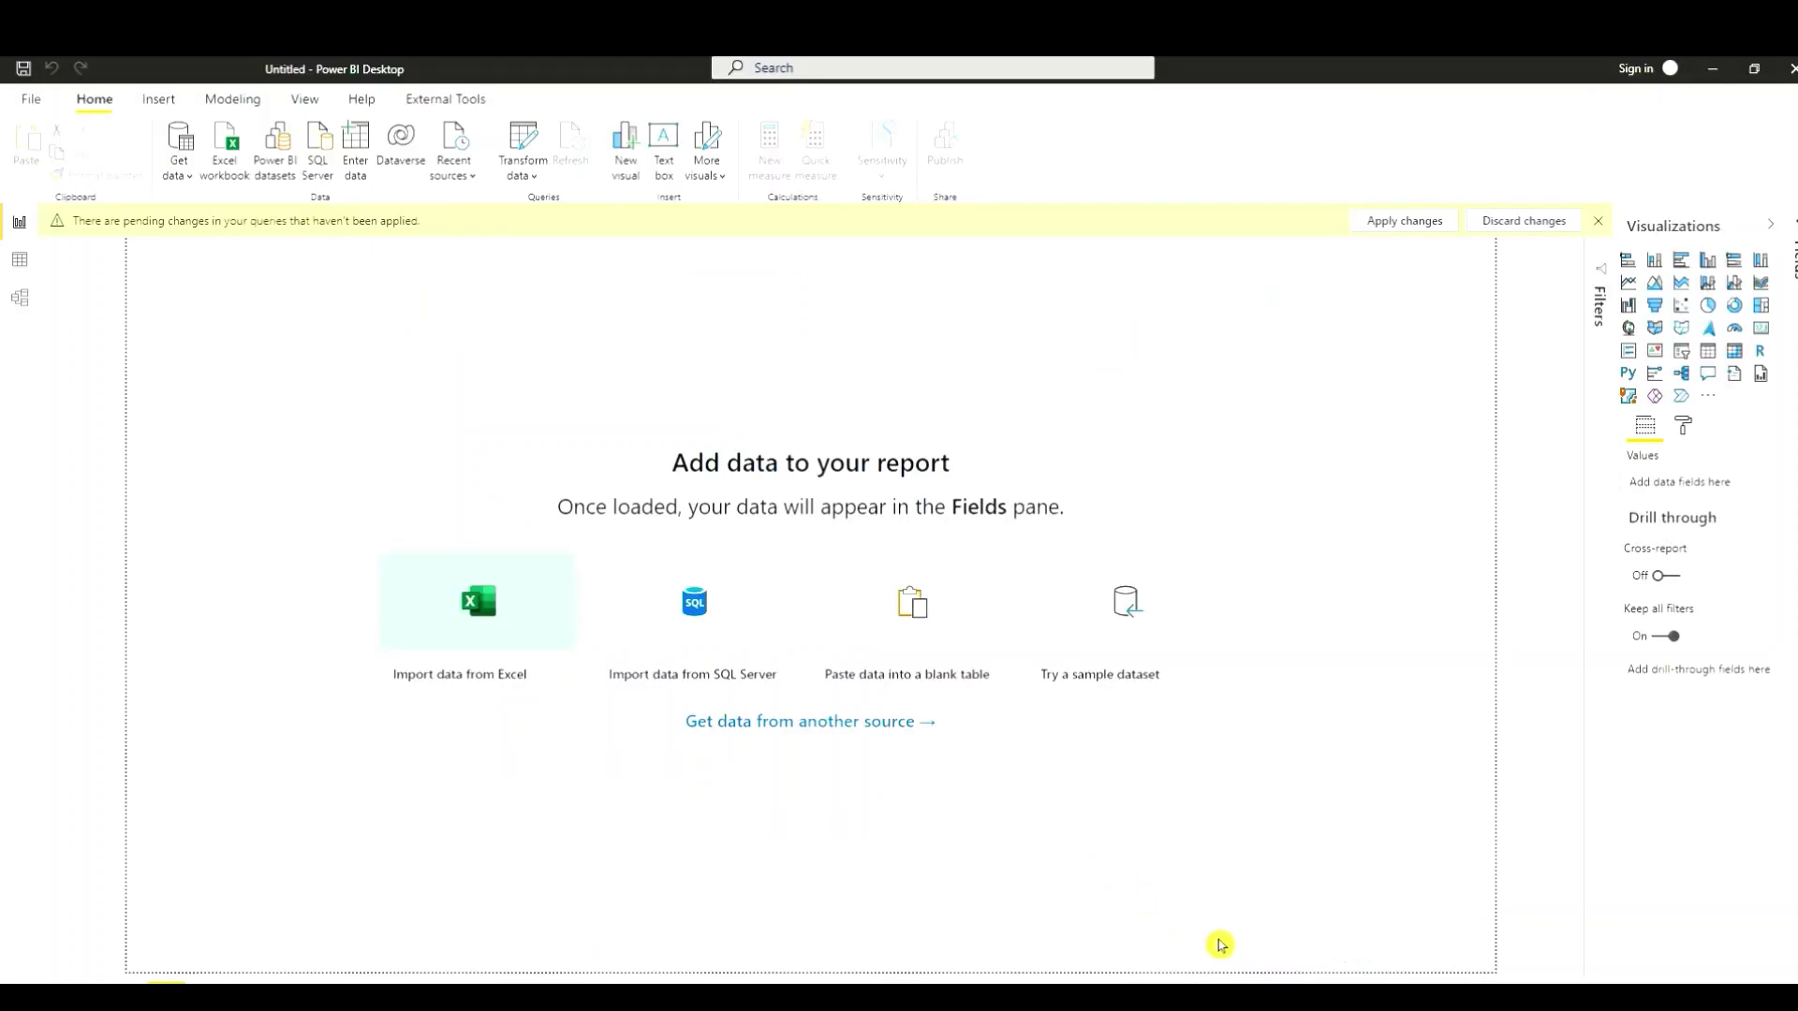
pyautogui.moveTo(1329, 975)
pyautogui.click(1367, 941)
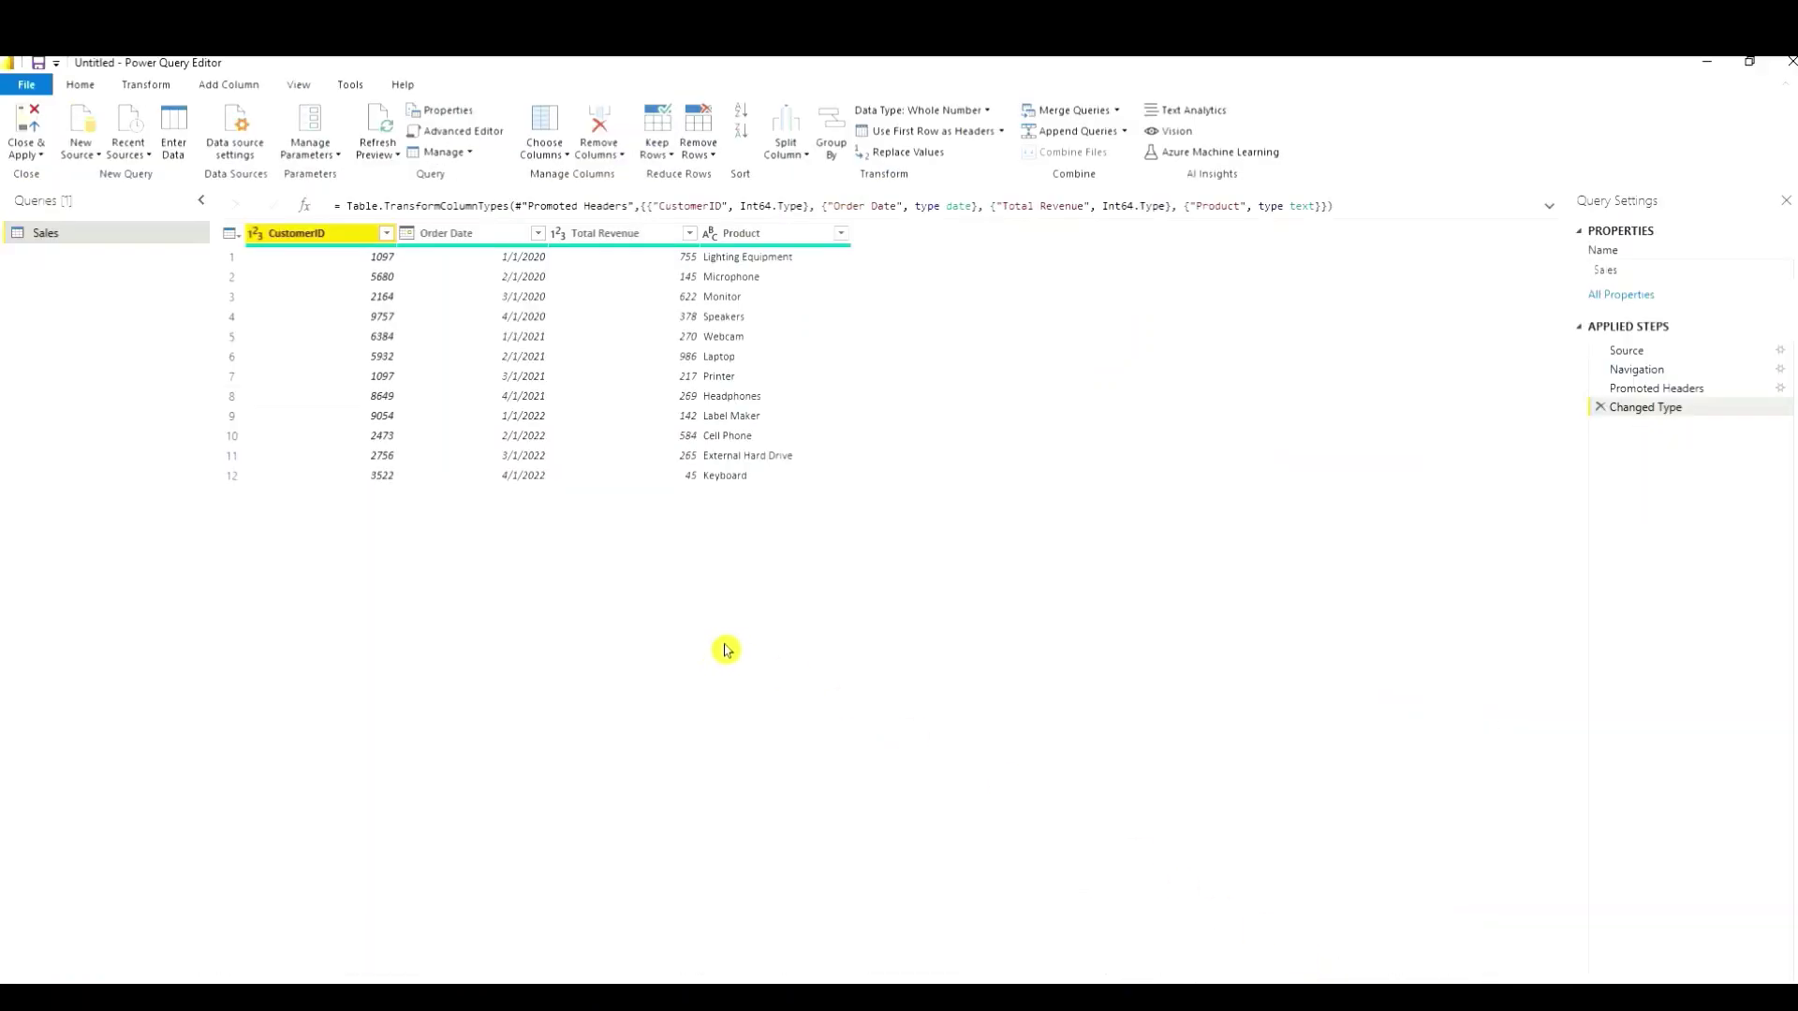
pyautogui.click(85, 153)
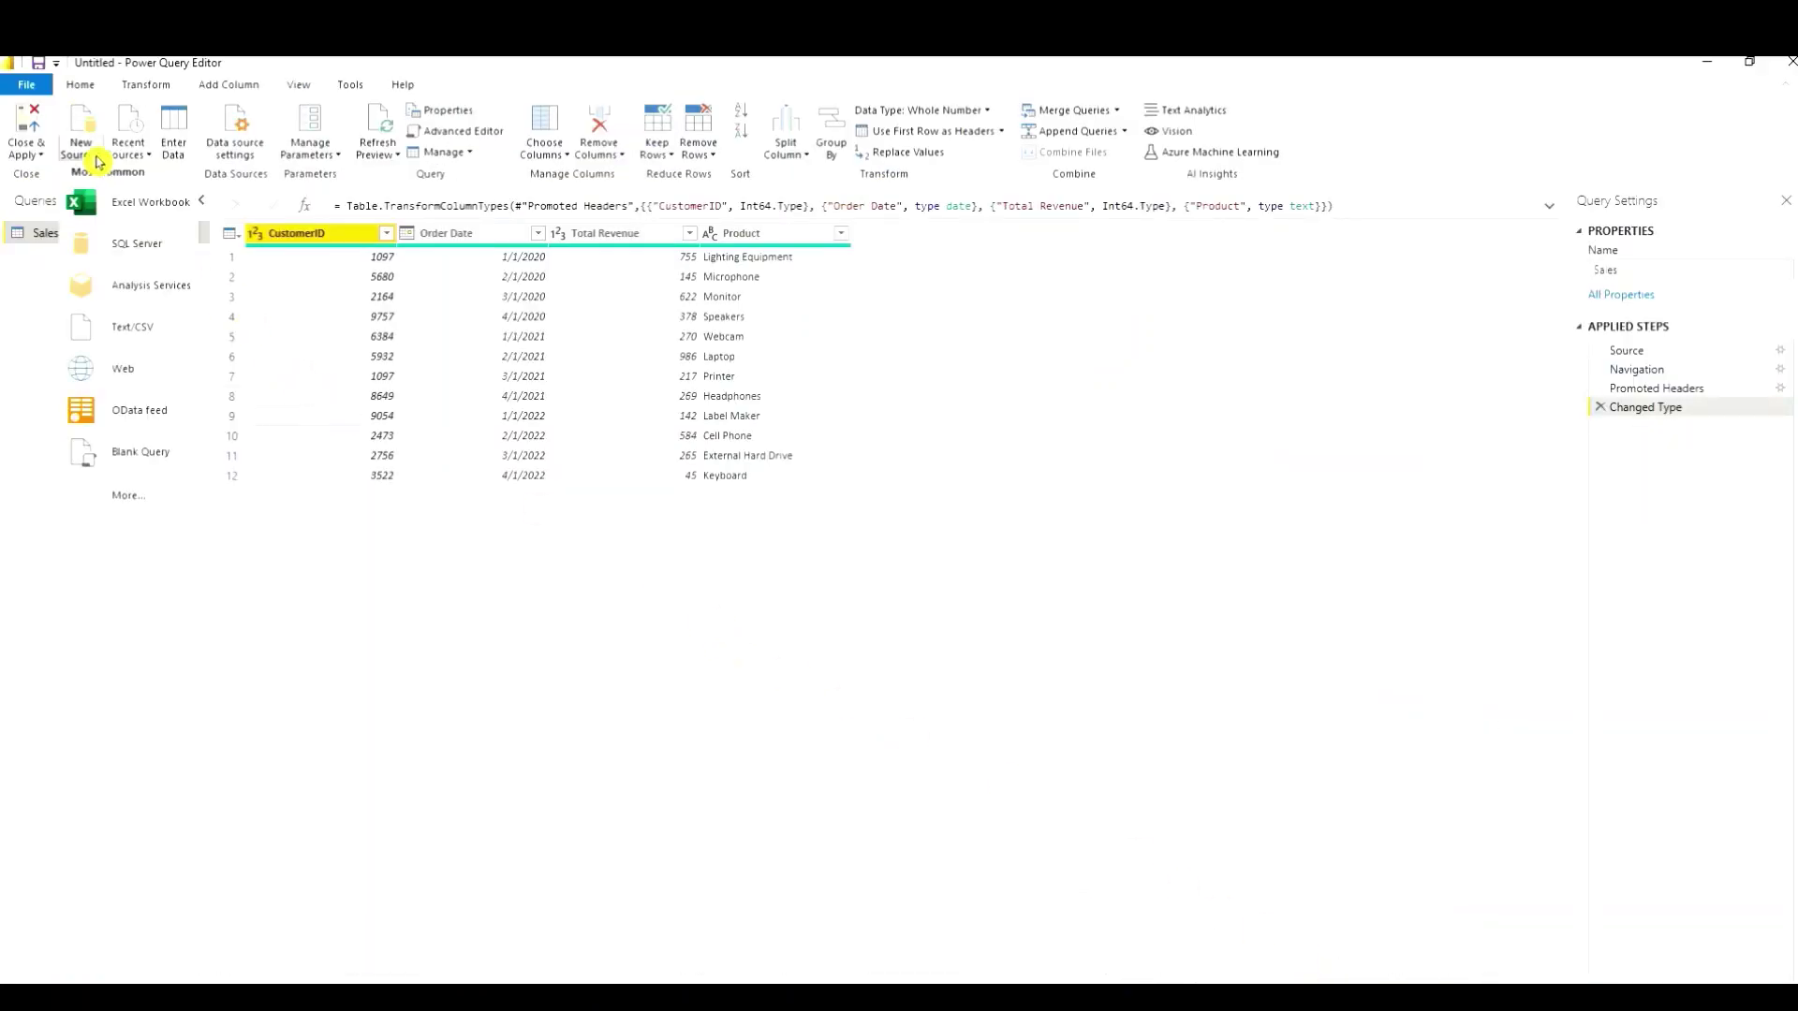
pyautogui.click(138, 452)
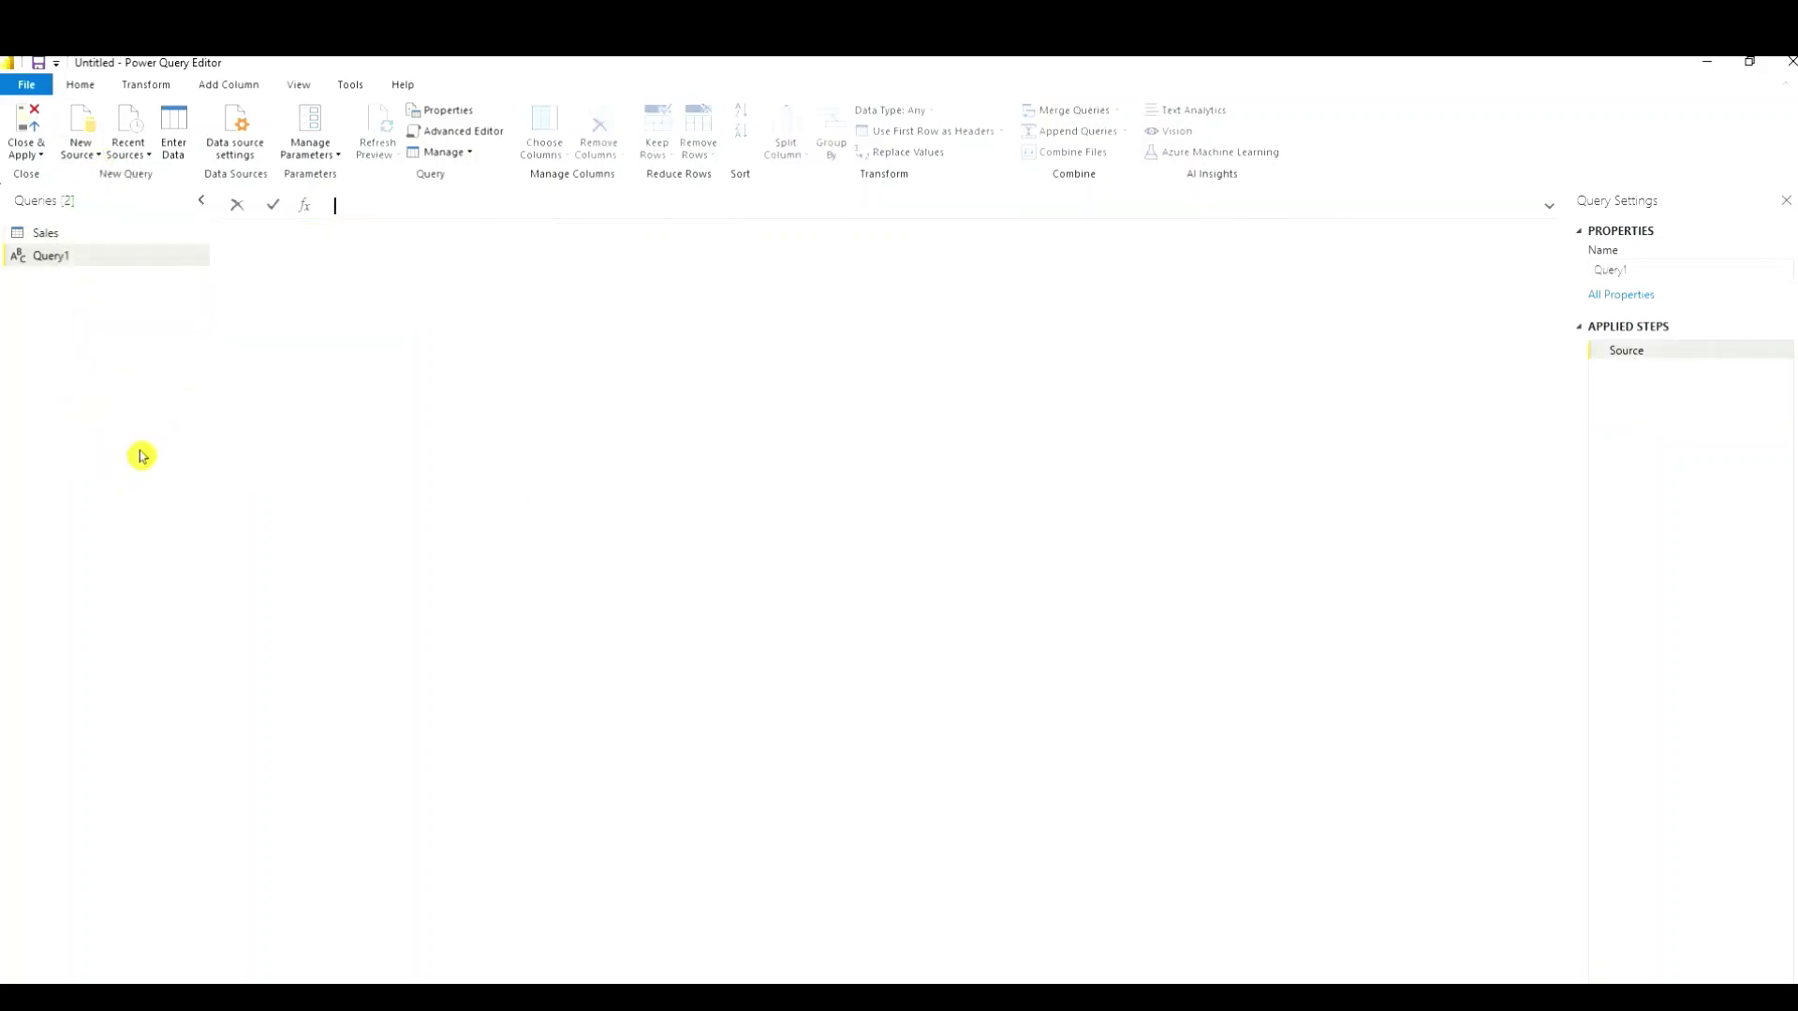
# - Replace Query1's code in Advanced Editor with the pasted fnDateTable function
pyautogui.click(494, 134)
pyautogui.moveTo(614, 421); pyautogui.dragTo(443, 299)
pyautogui.press('Delete')
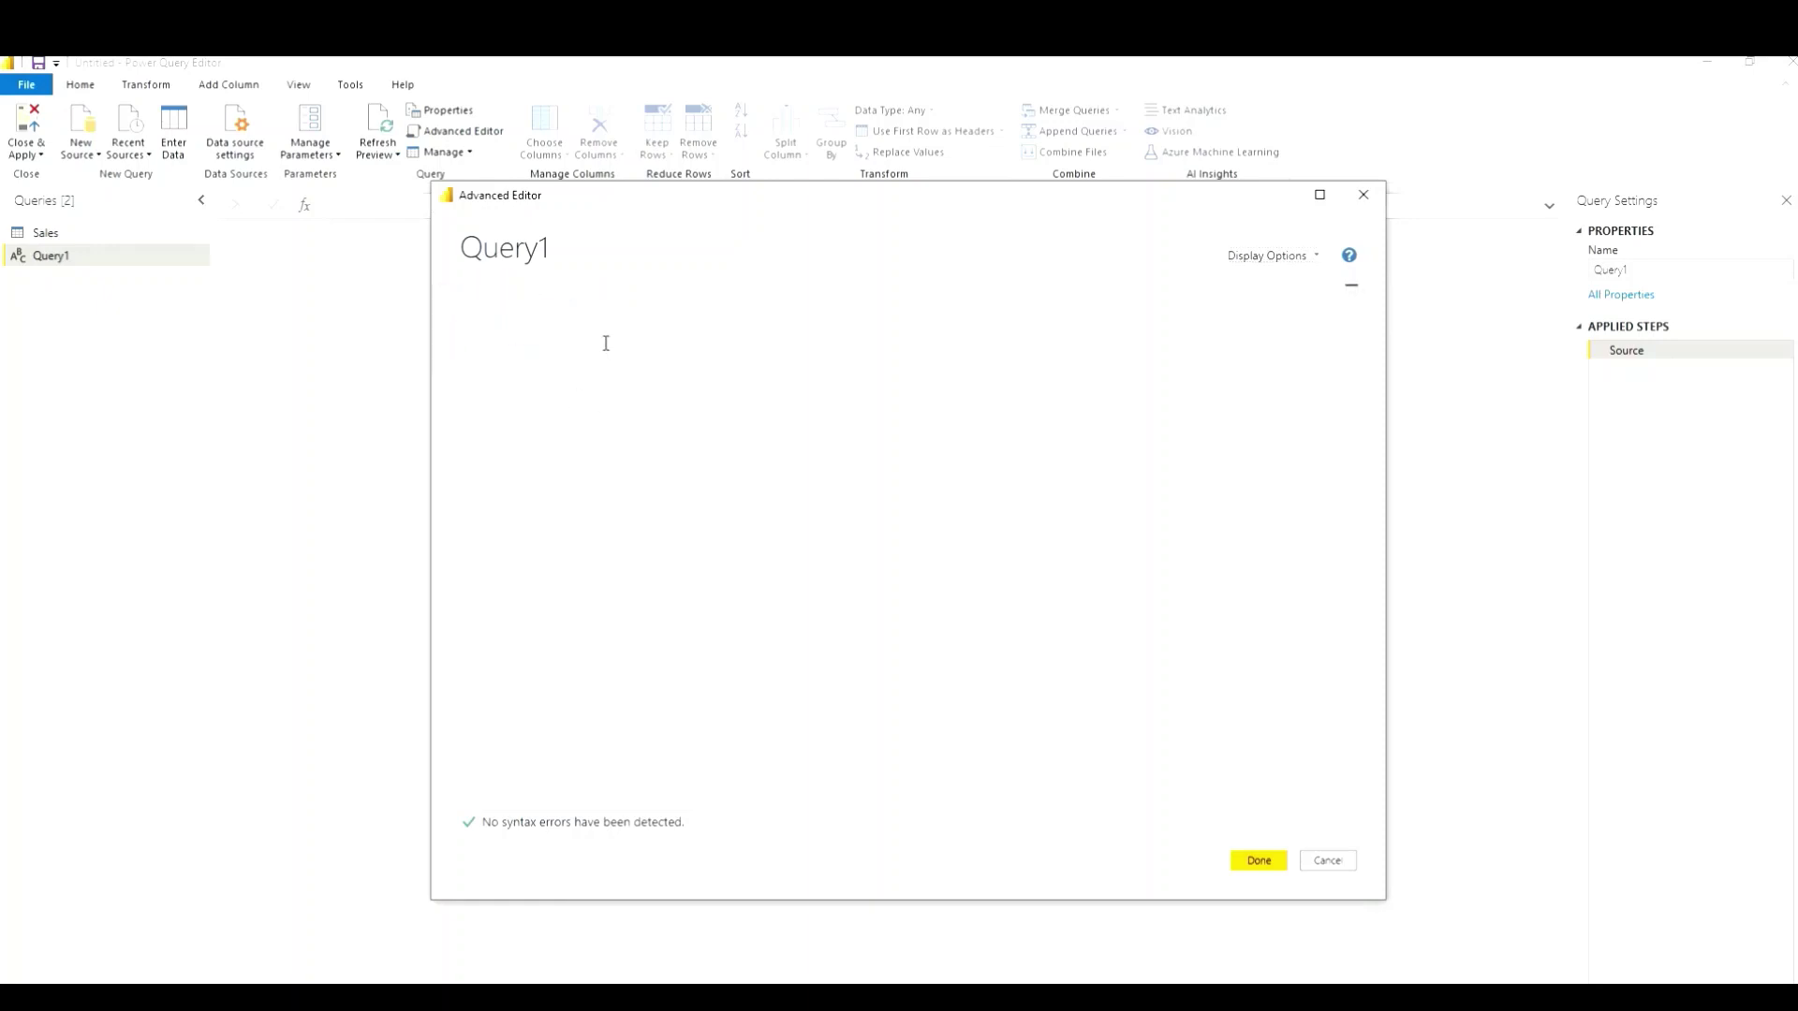
pyautogui.hotkey('ctrl', 'v')
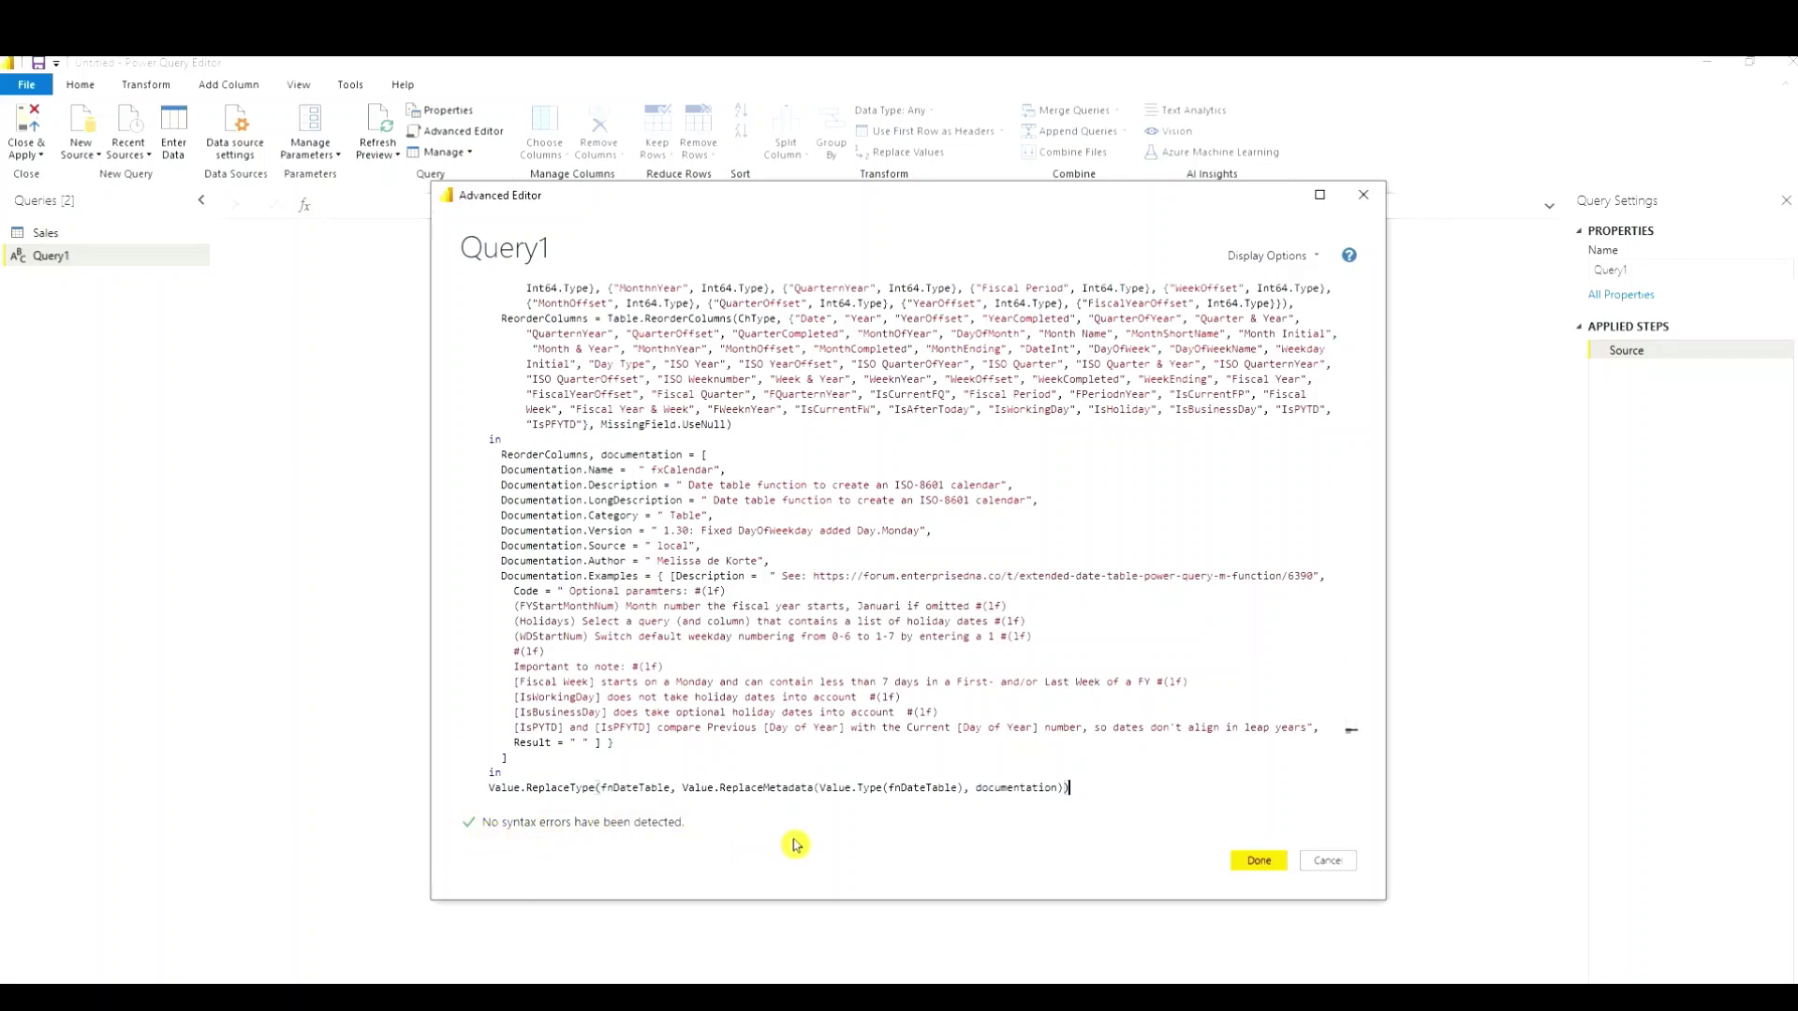
pyautogui.click(1257, 862)
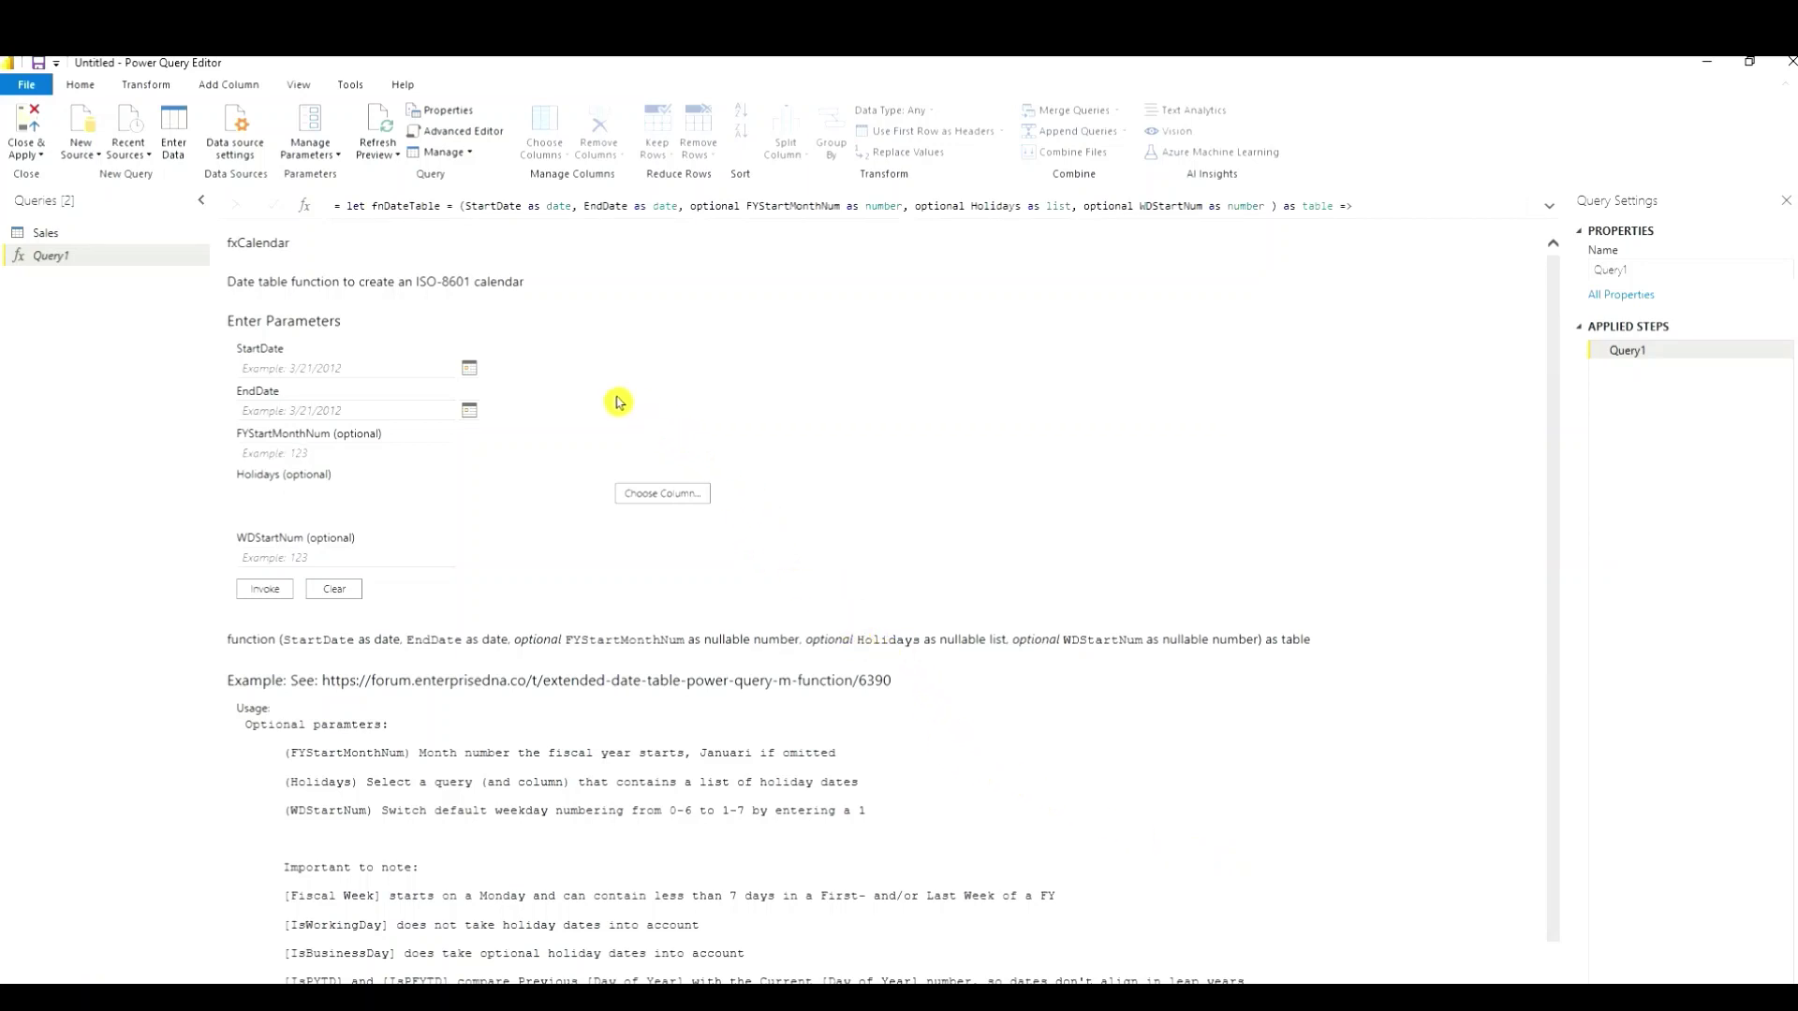
# - Invoke the calendar function with StartDate 1/1/2020 and EndDate 4/1/2022
pyautogui.click(346, 366)
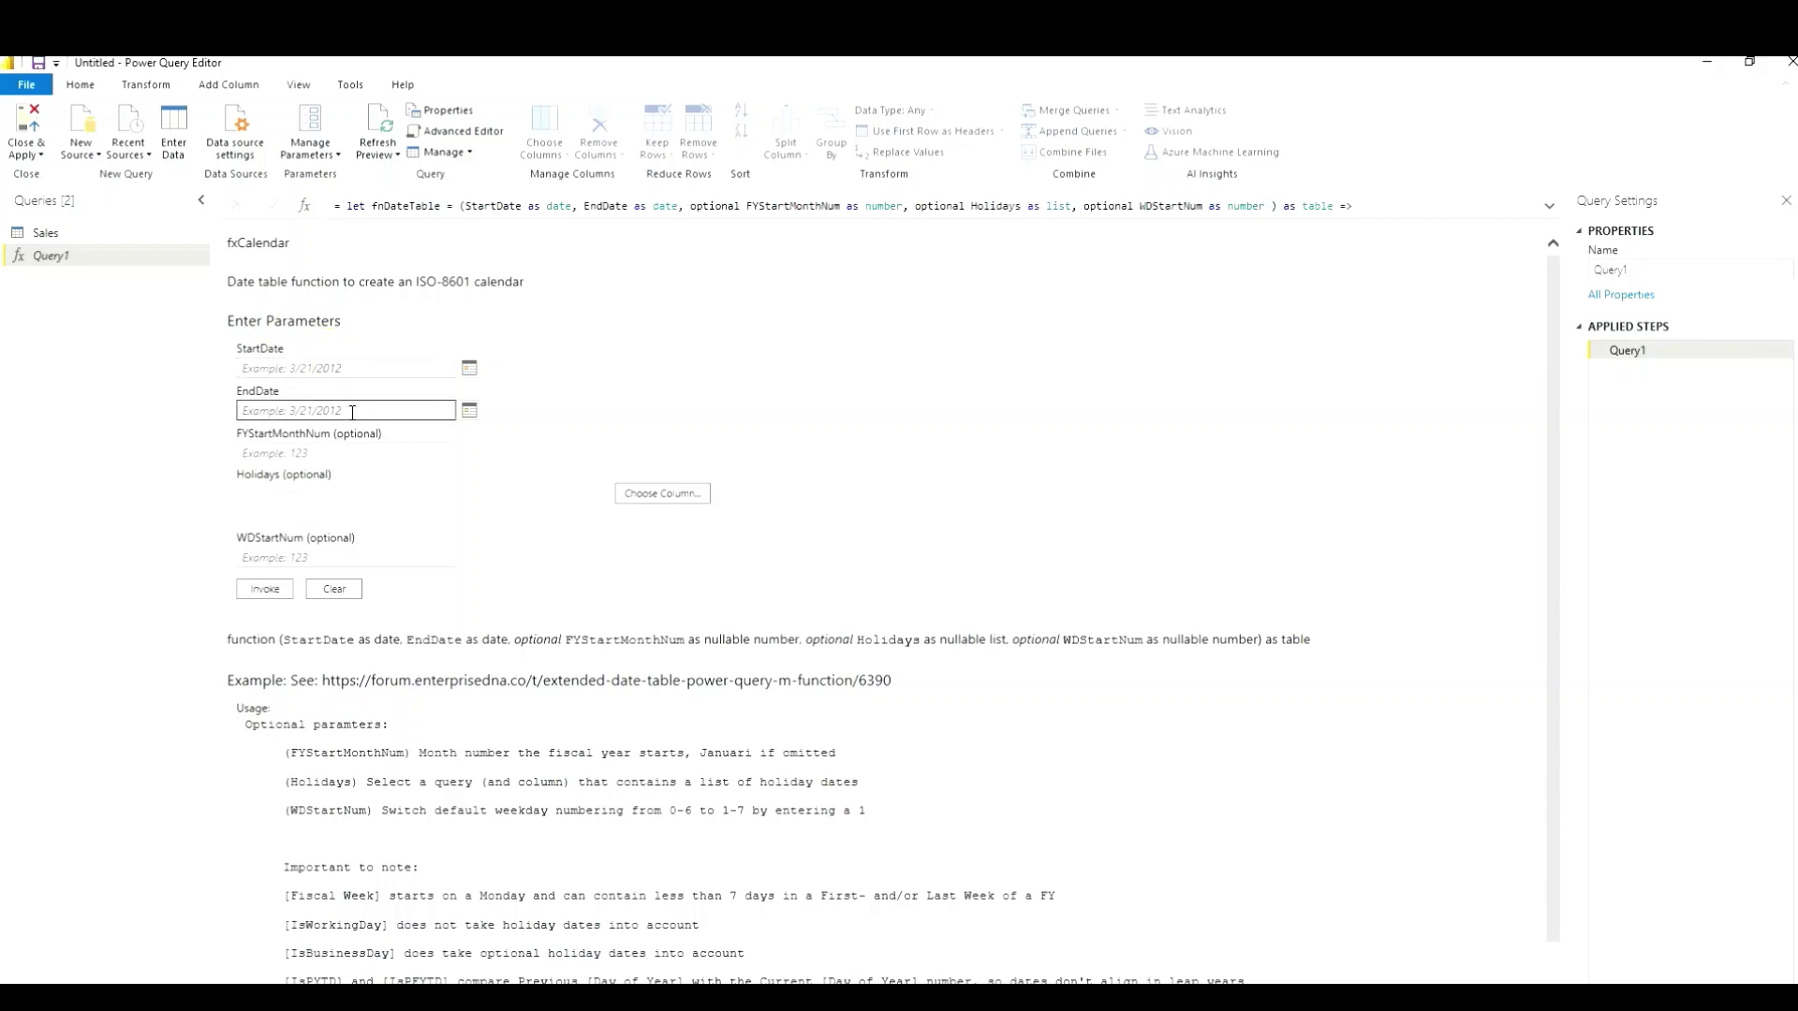
pyautogui.click(89, 232)
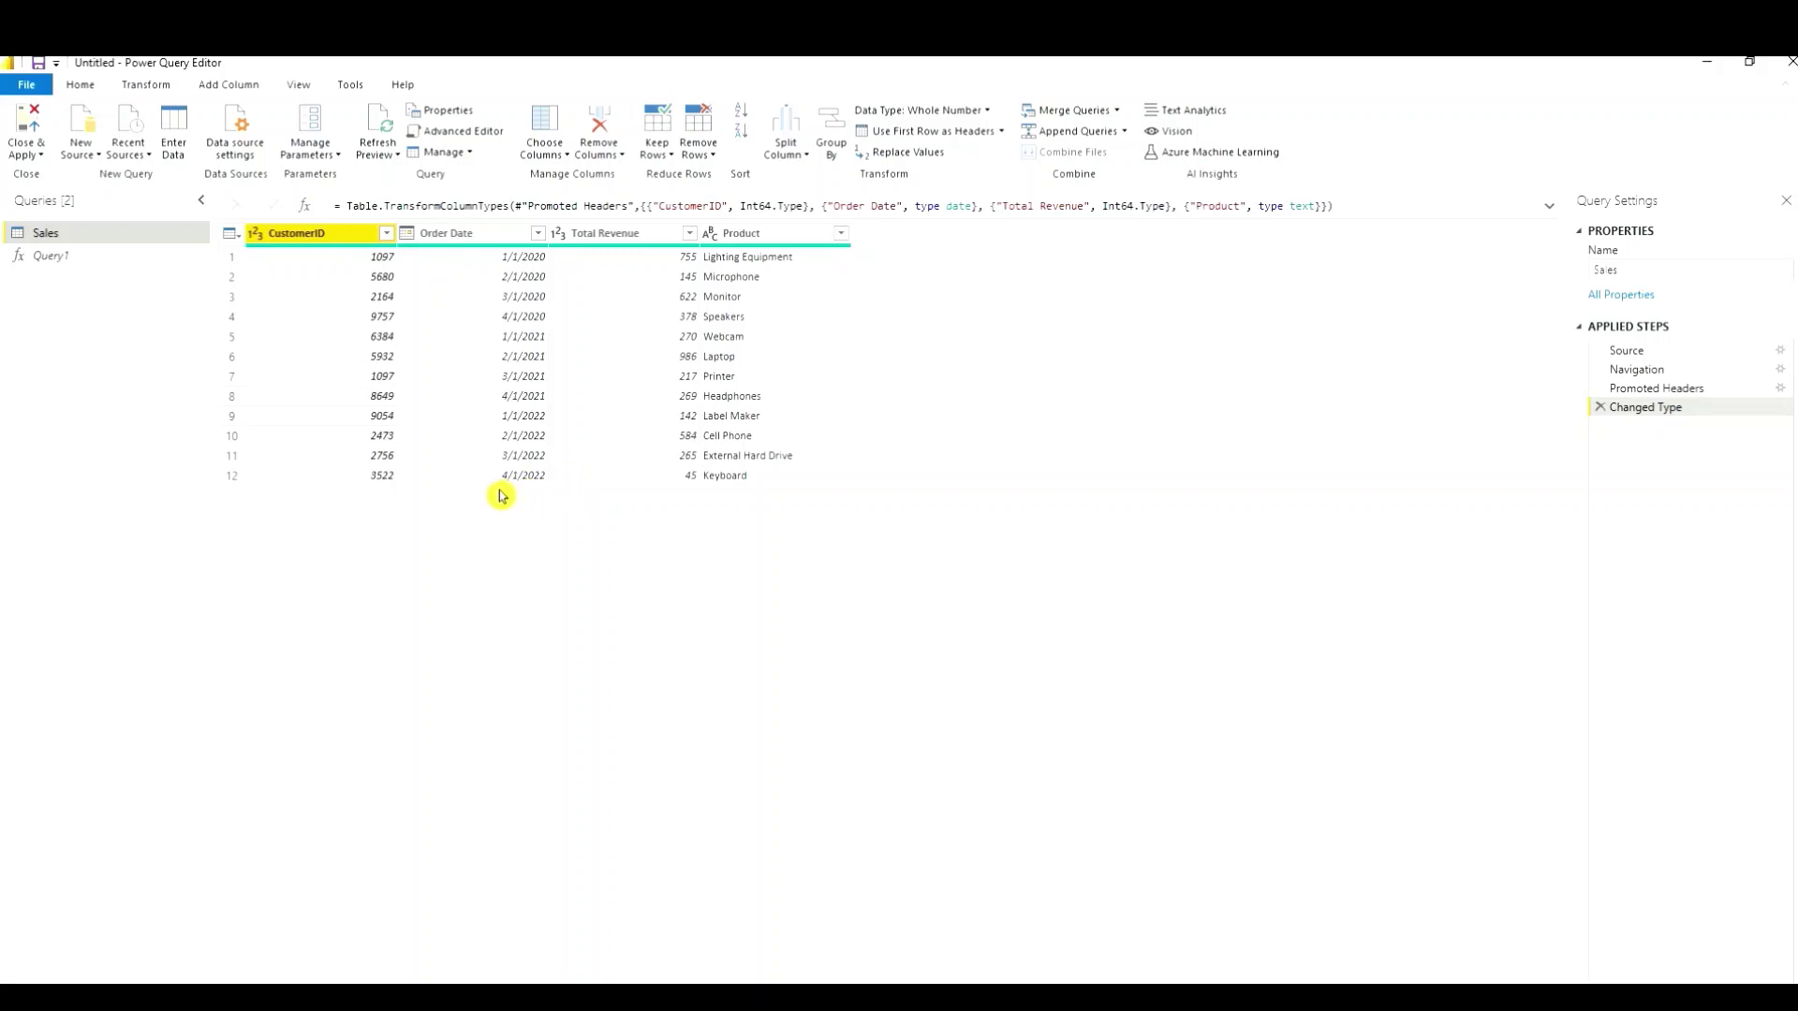
pyautogui.click(105, 256)
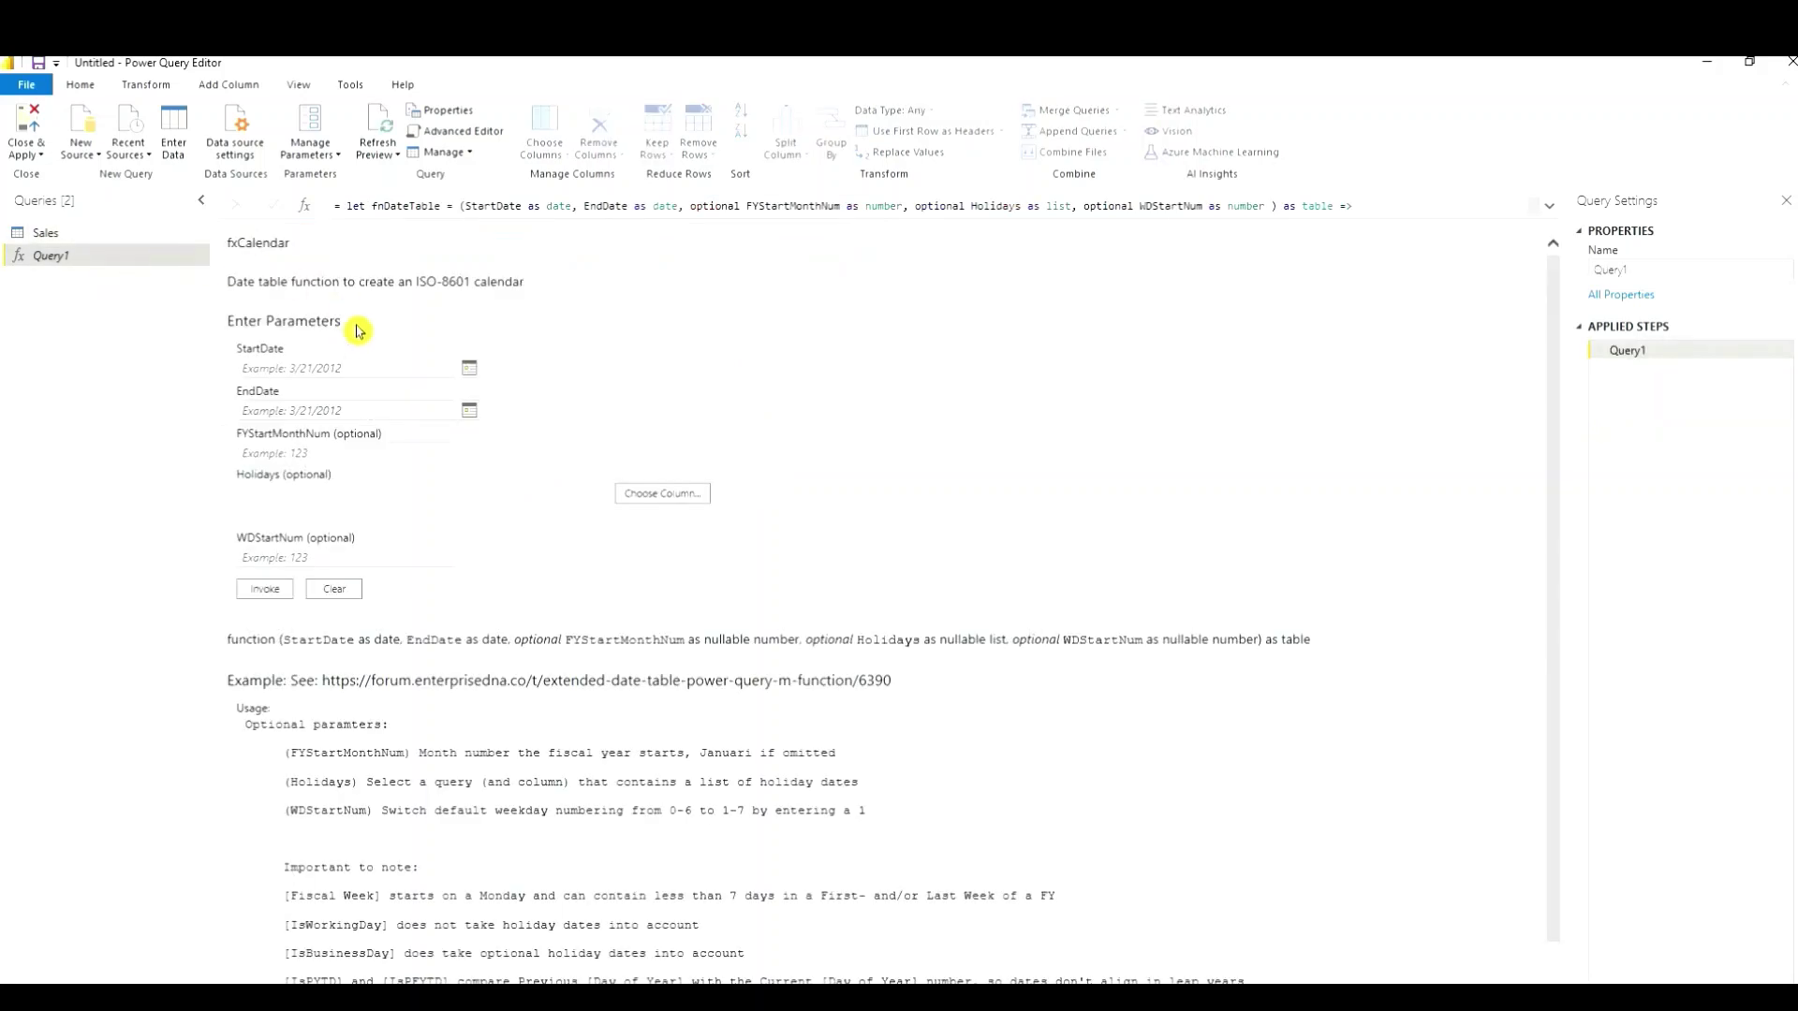
pyautogui.click(364, 367)
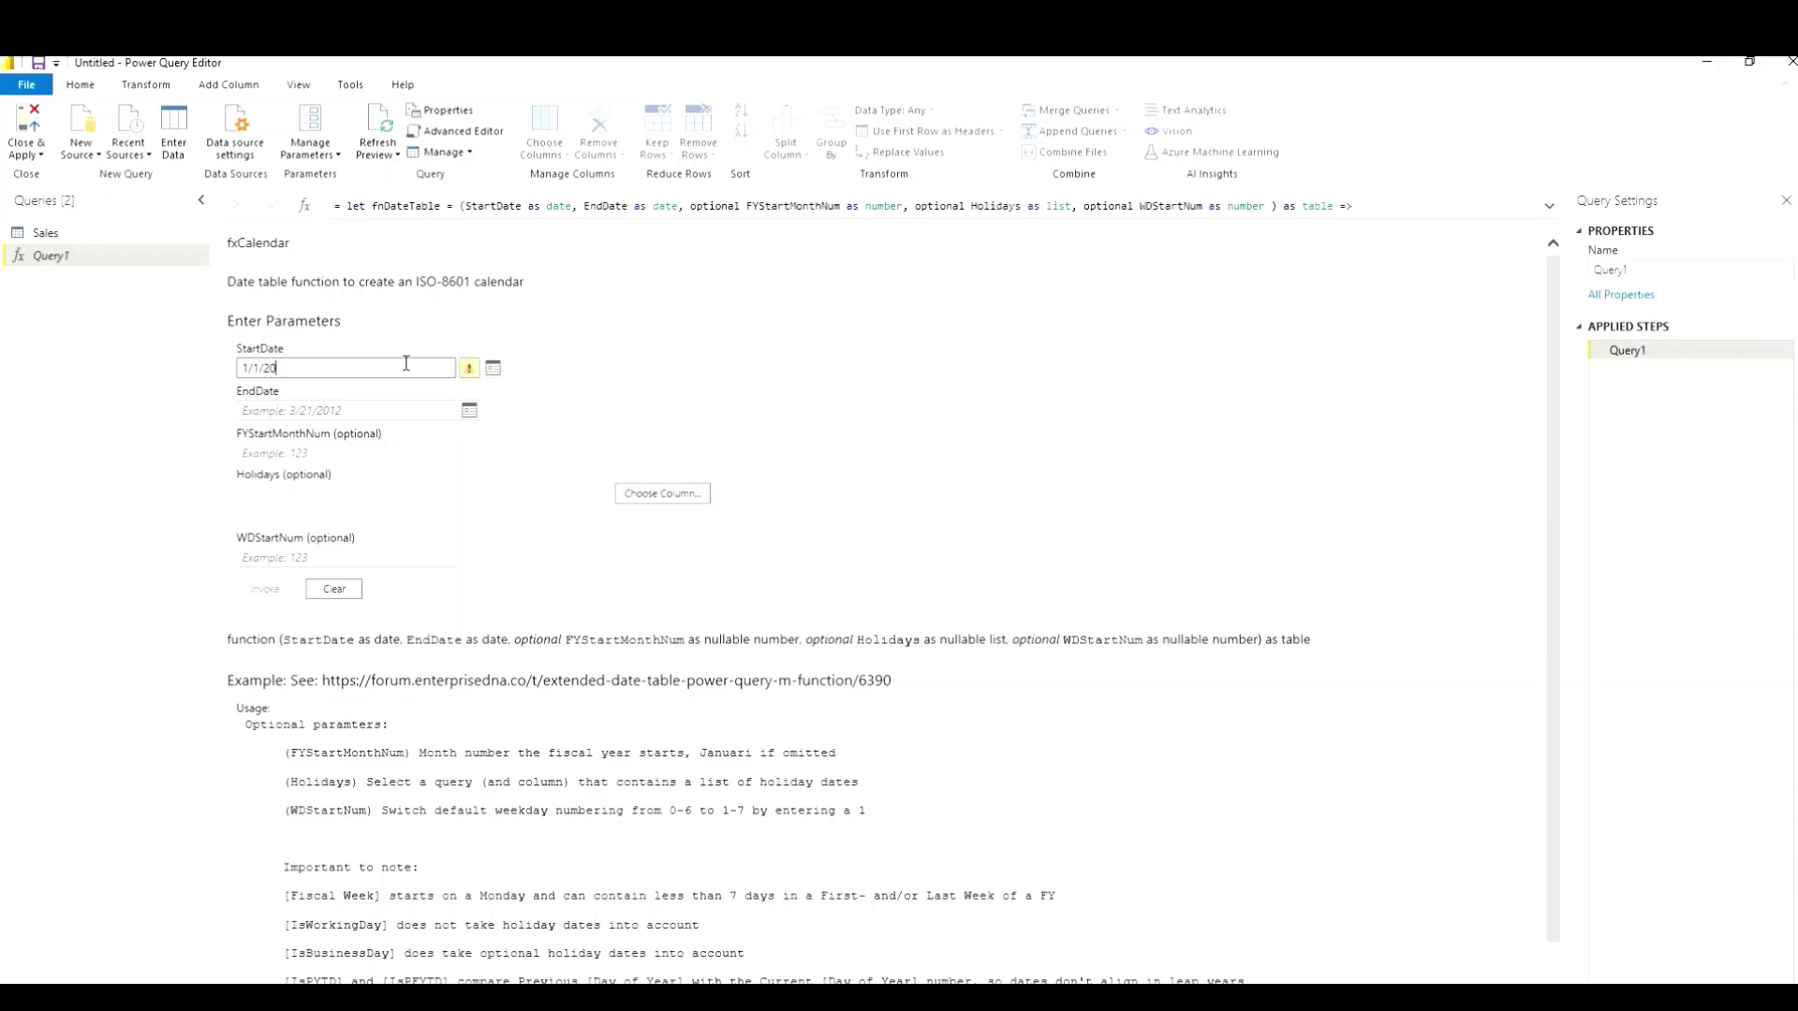
pyautogui.click(392, 408)
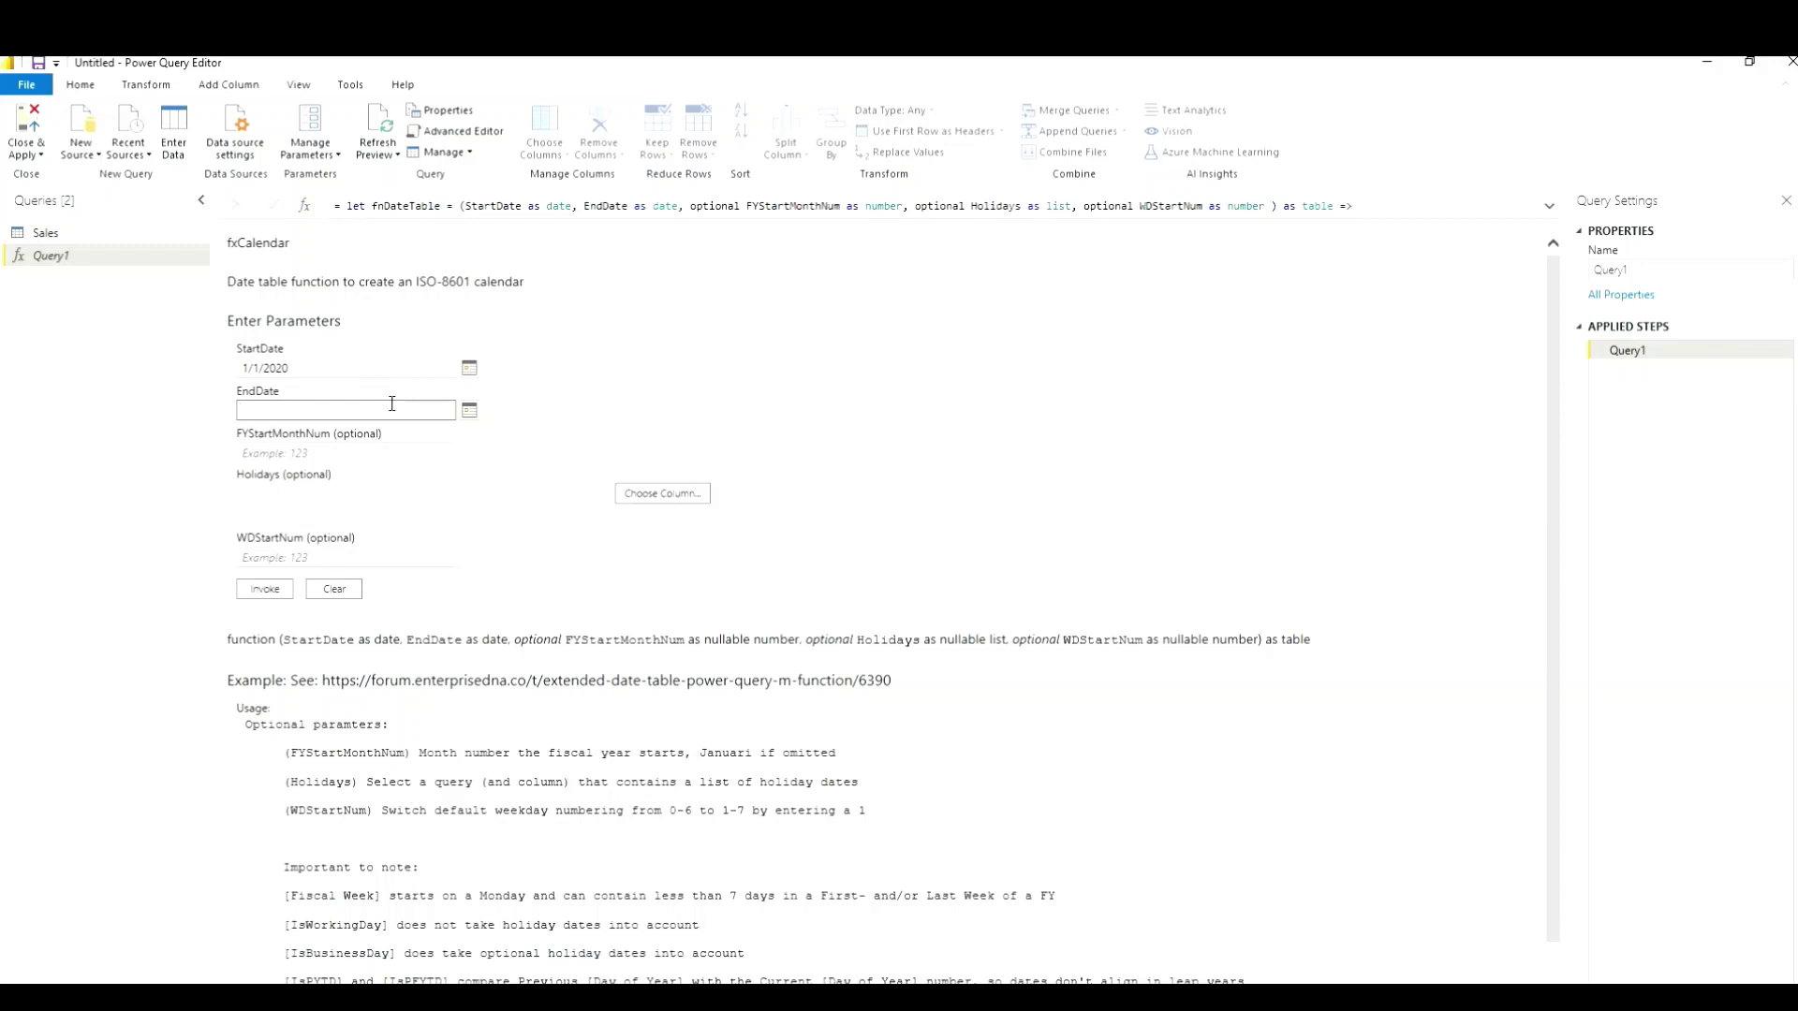
pyautogui.write('4/1/2022')
pyautogui.click(264, 592)
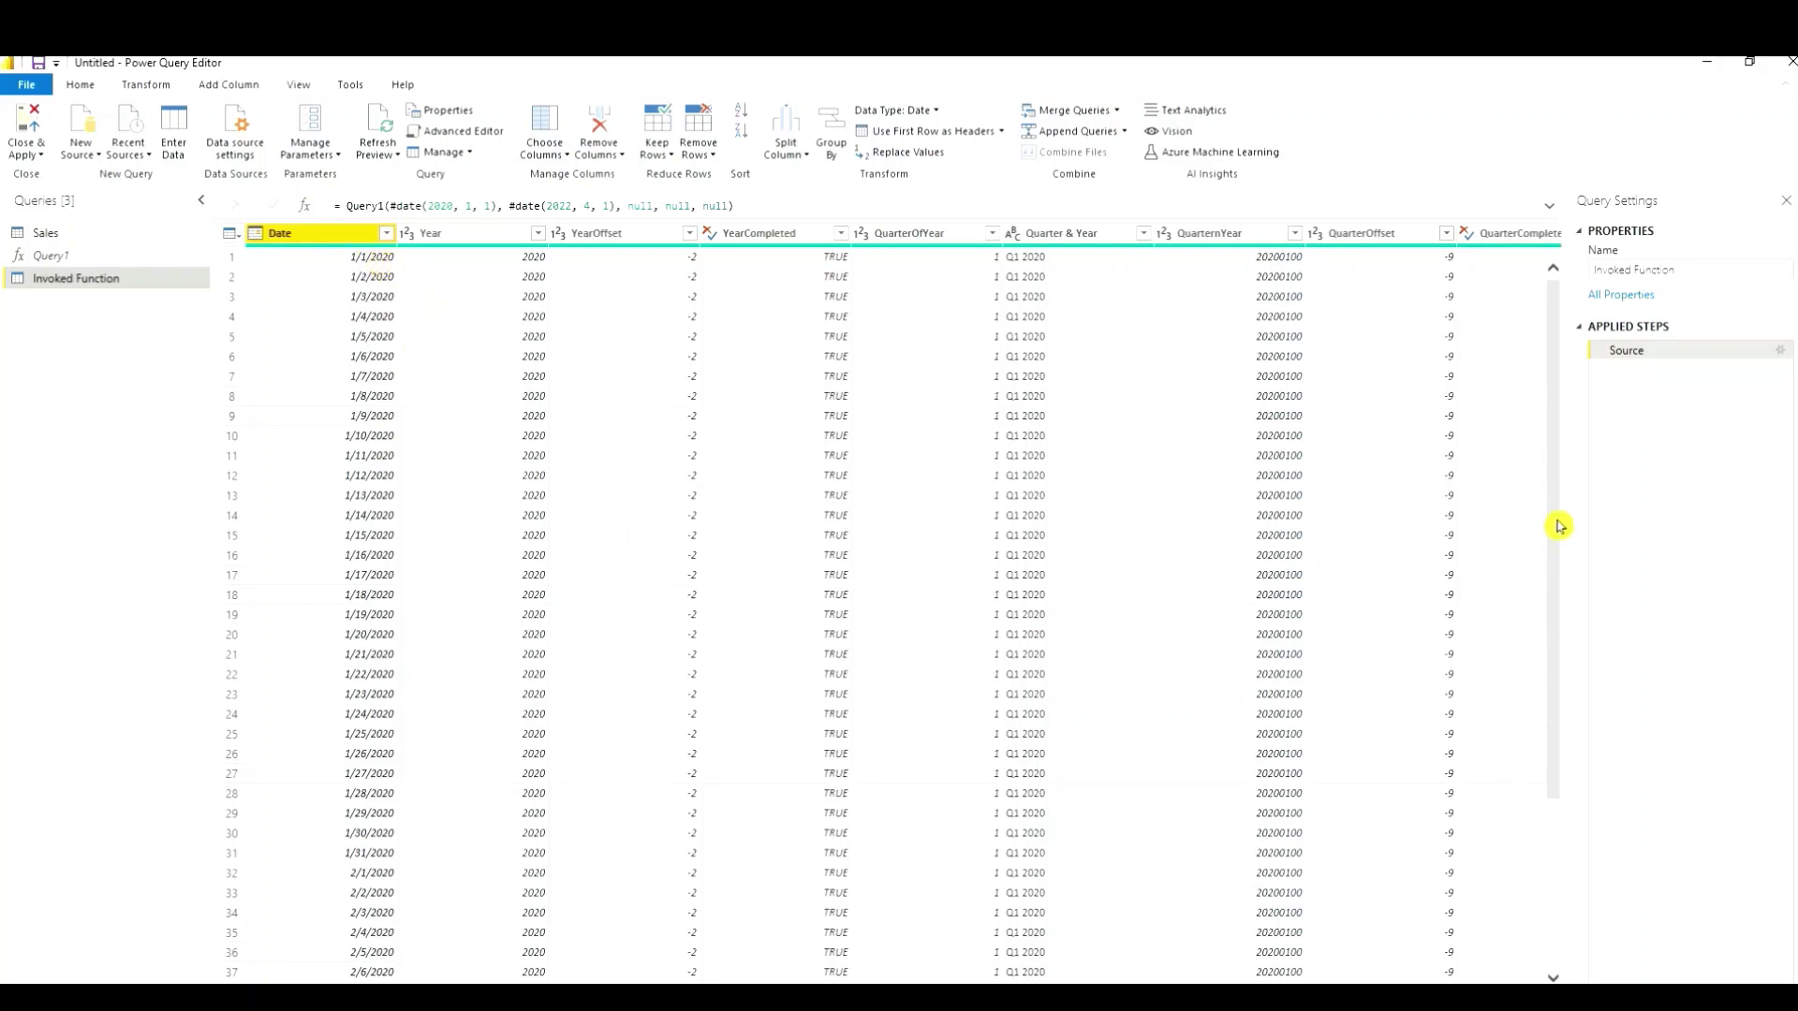
# - Rename the Invoked Function query to Dates
pyautogui.scroll(-20, 1560, 490)
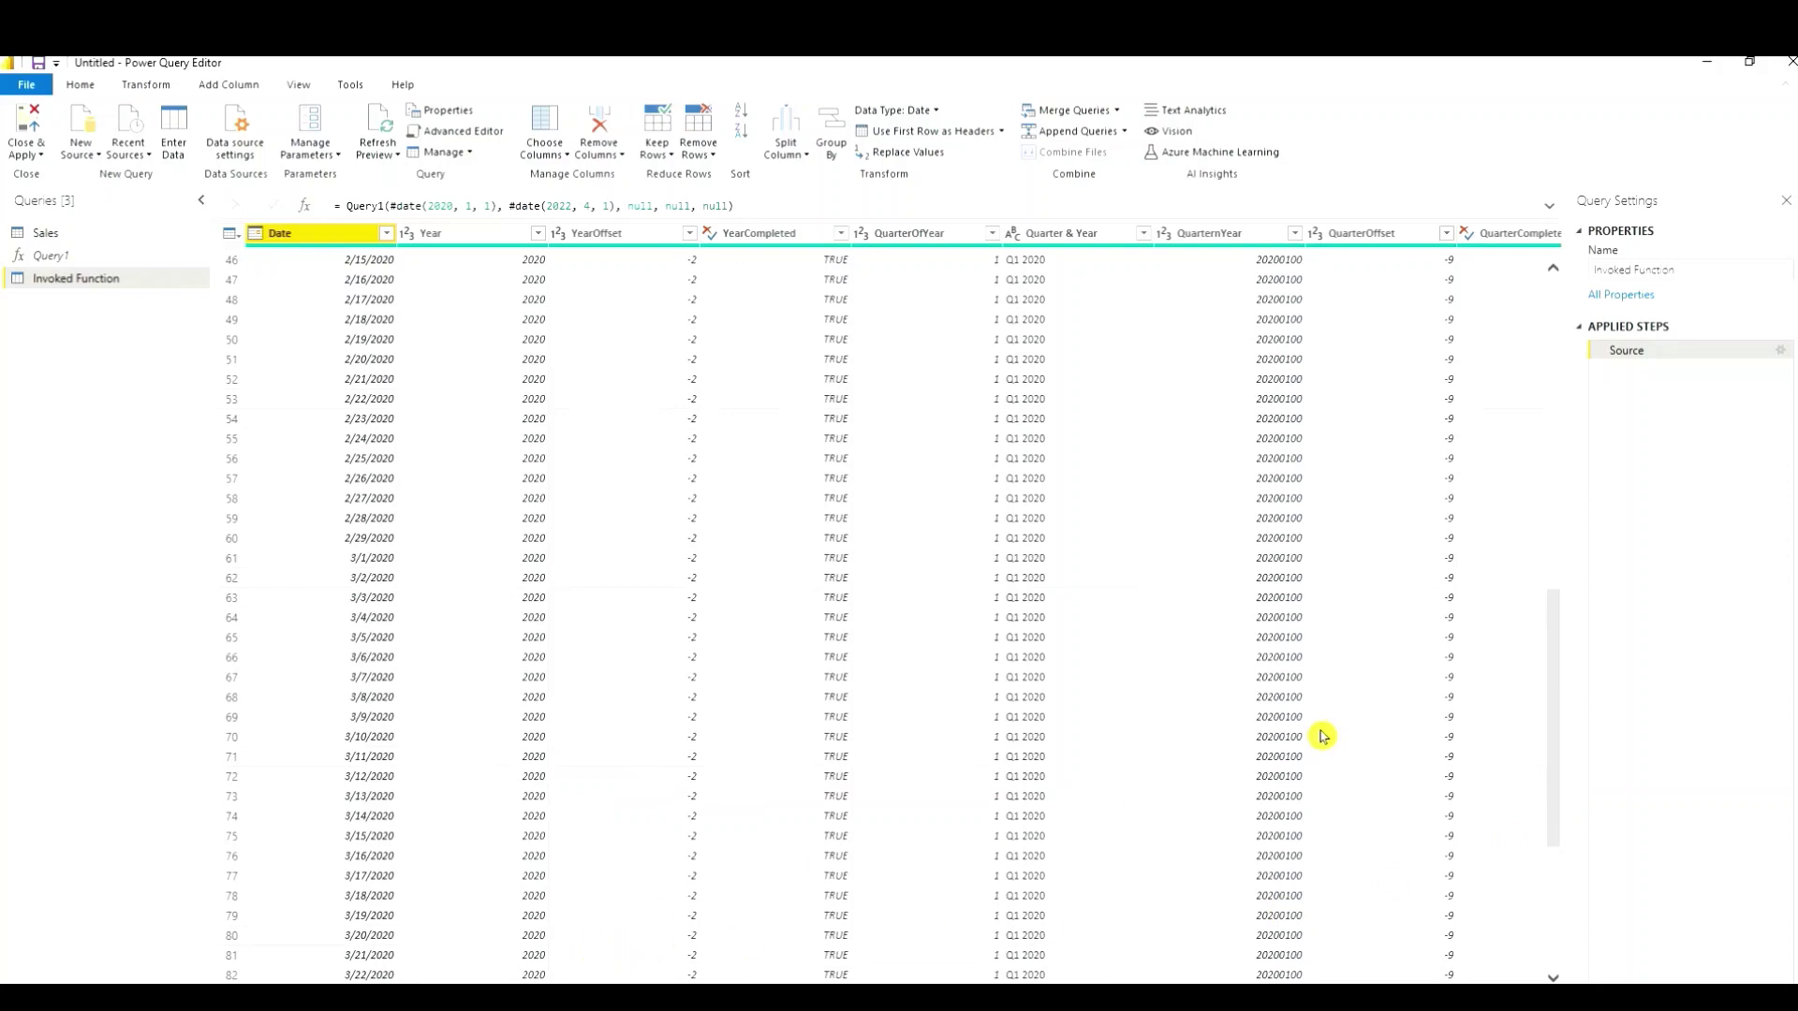
pyautogui.scroll(-20, 453, 939)
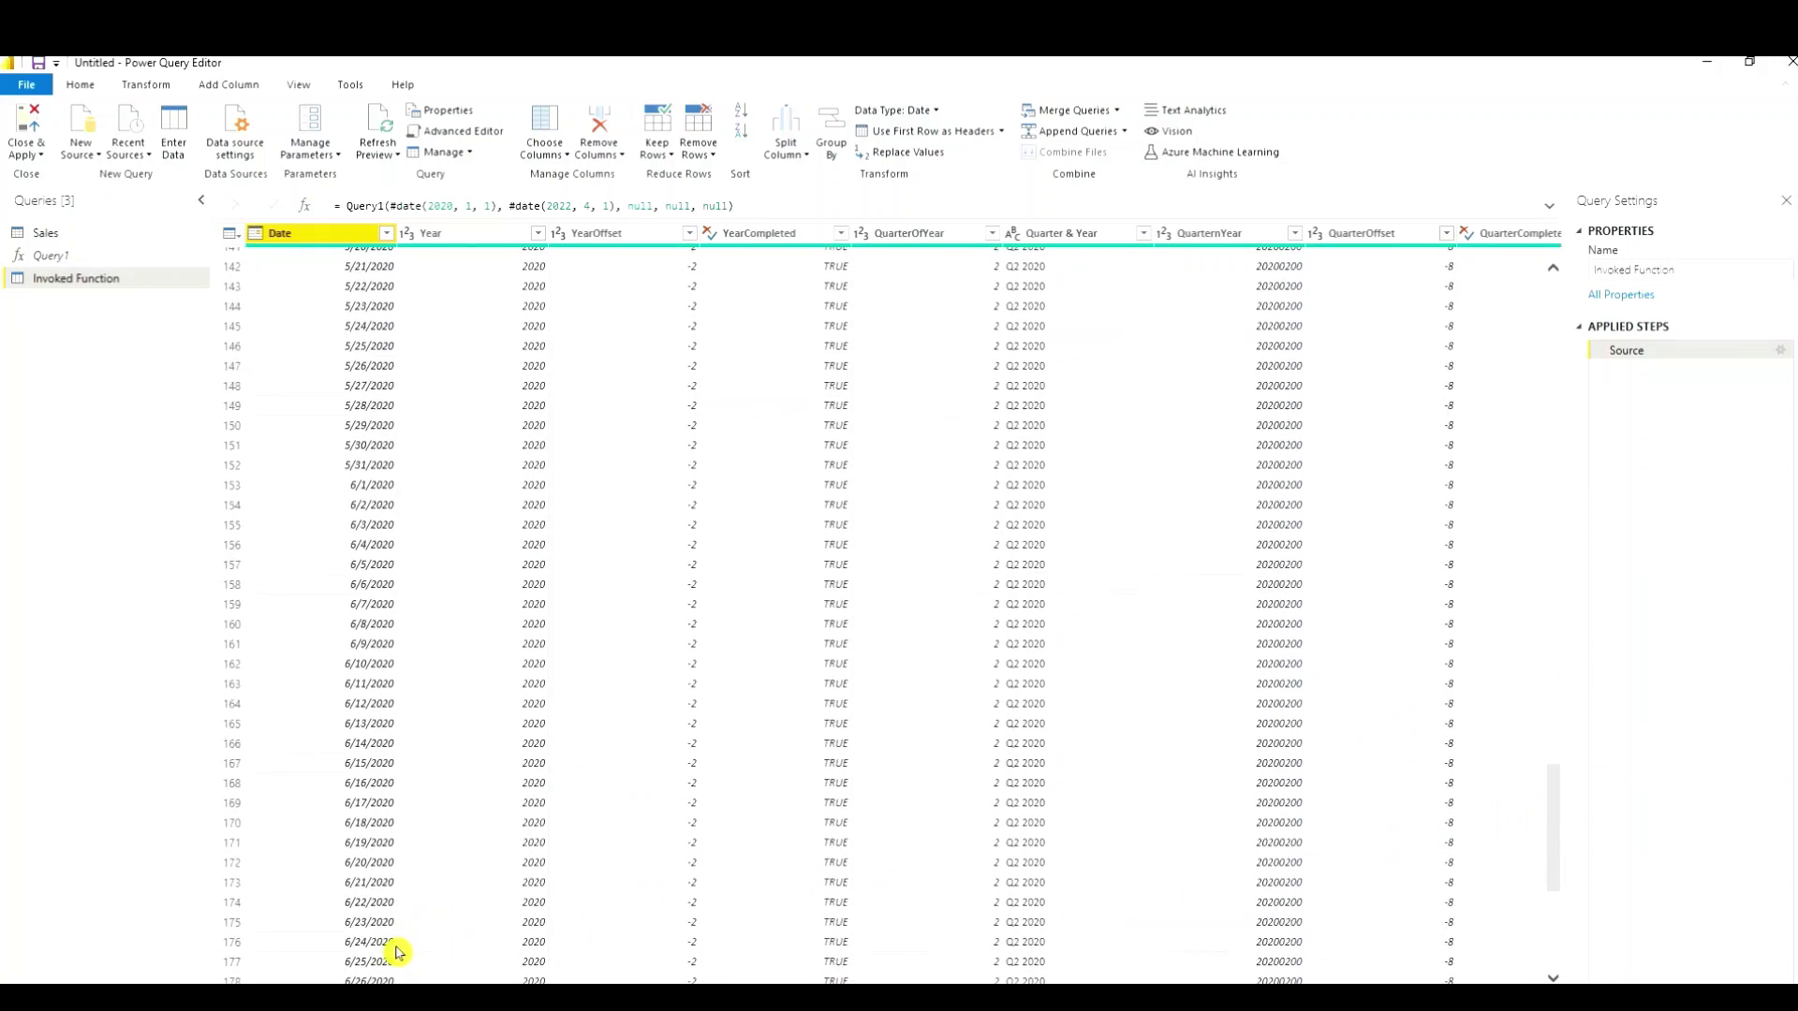
pyautogui.scroll(-9, 392, 955)
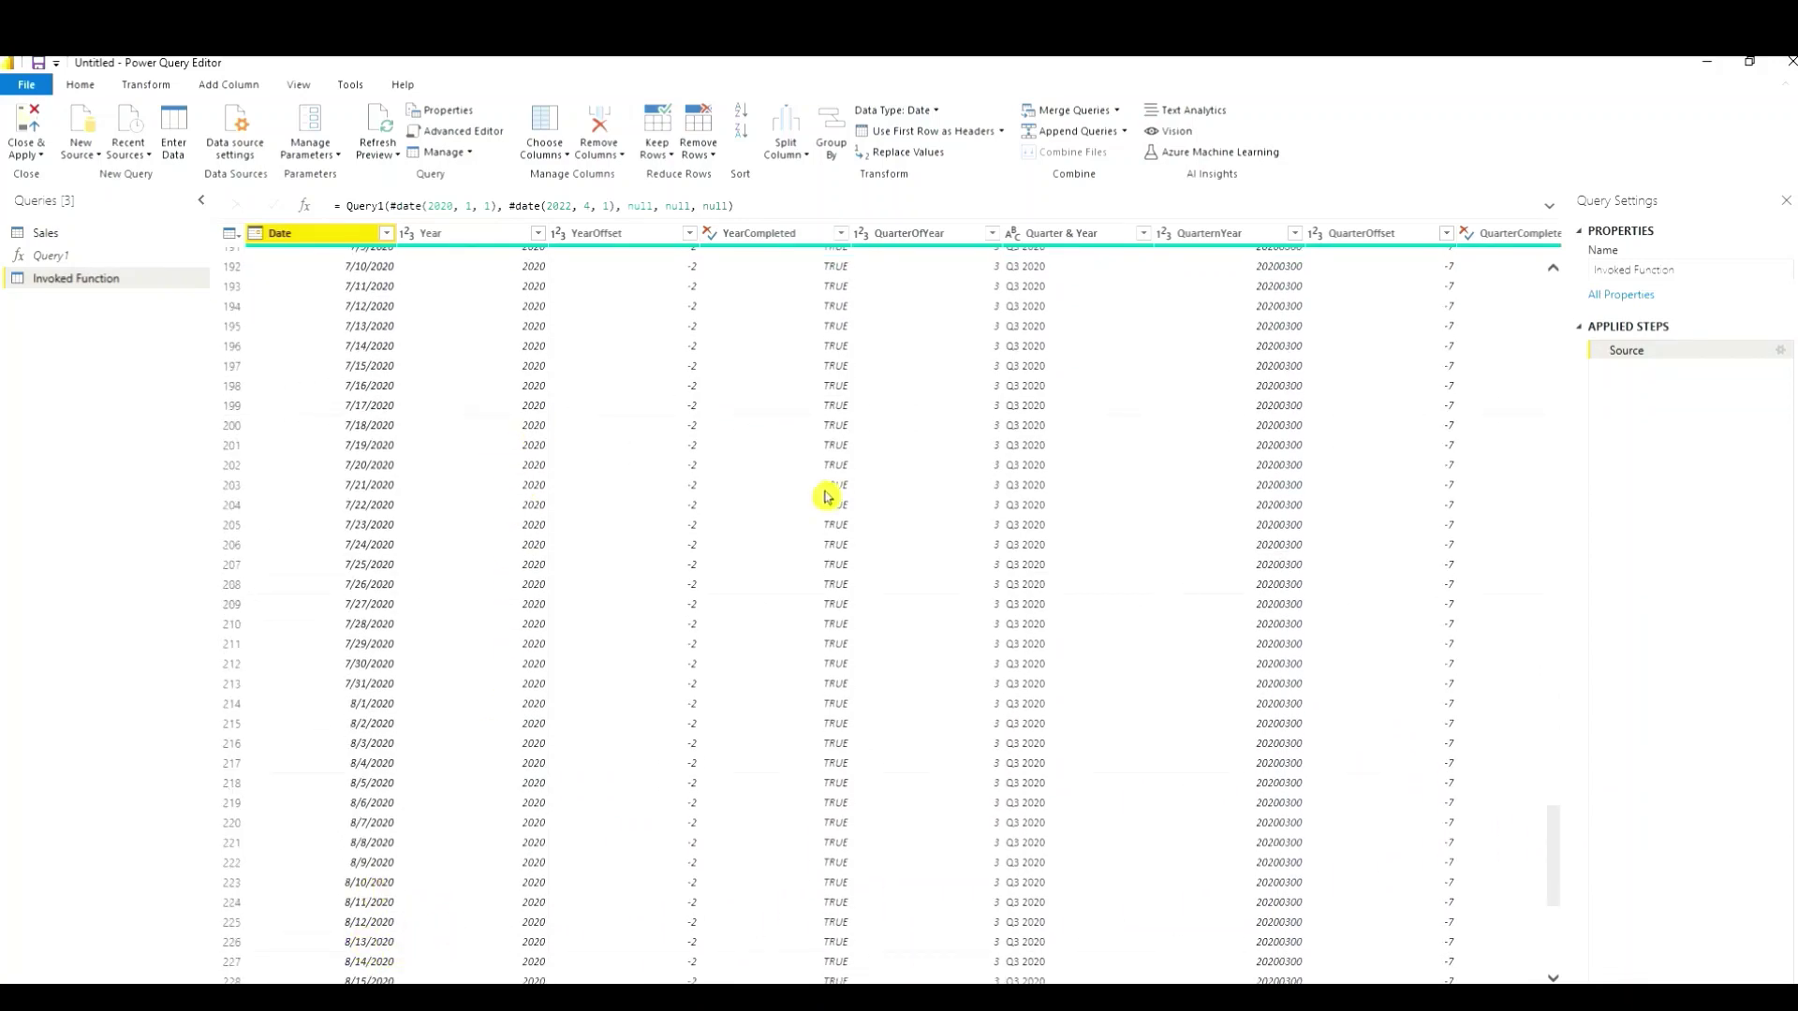
pyautogui.moveTo(1552, 854); pyautogui.dragTo(1452, 299)
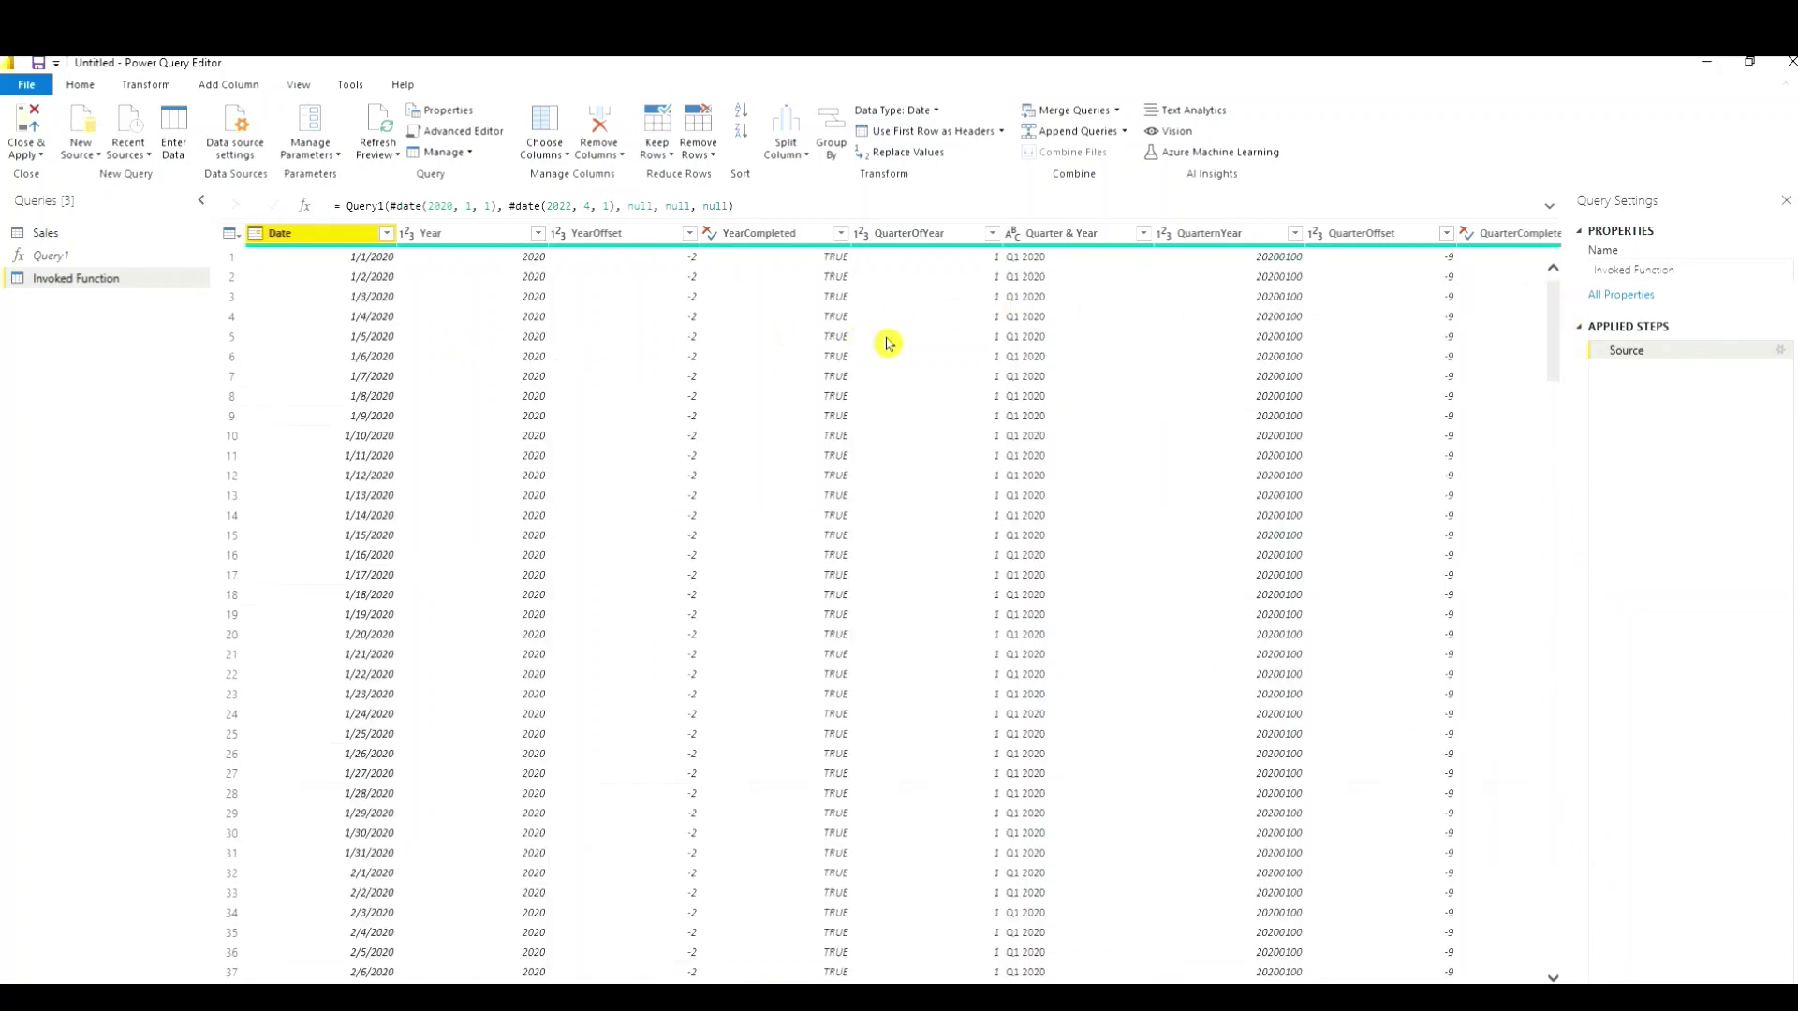
pyautogui.rightClick(106, 285)
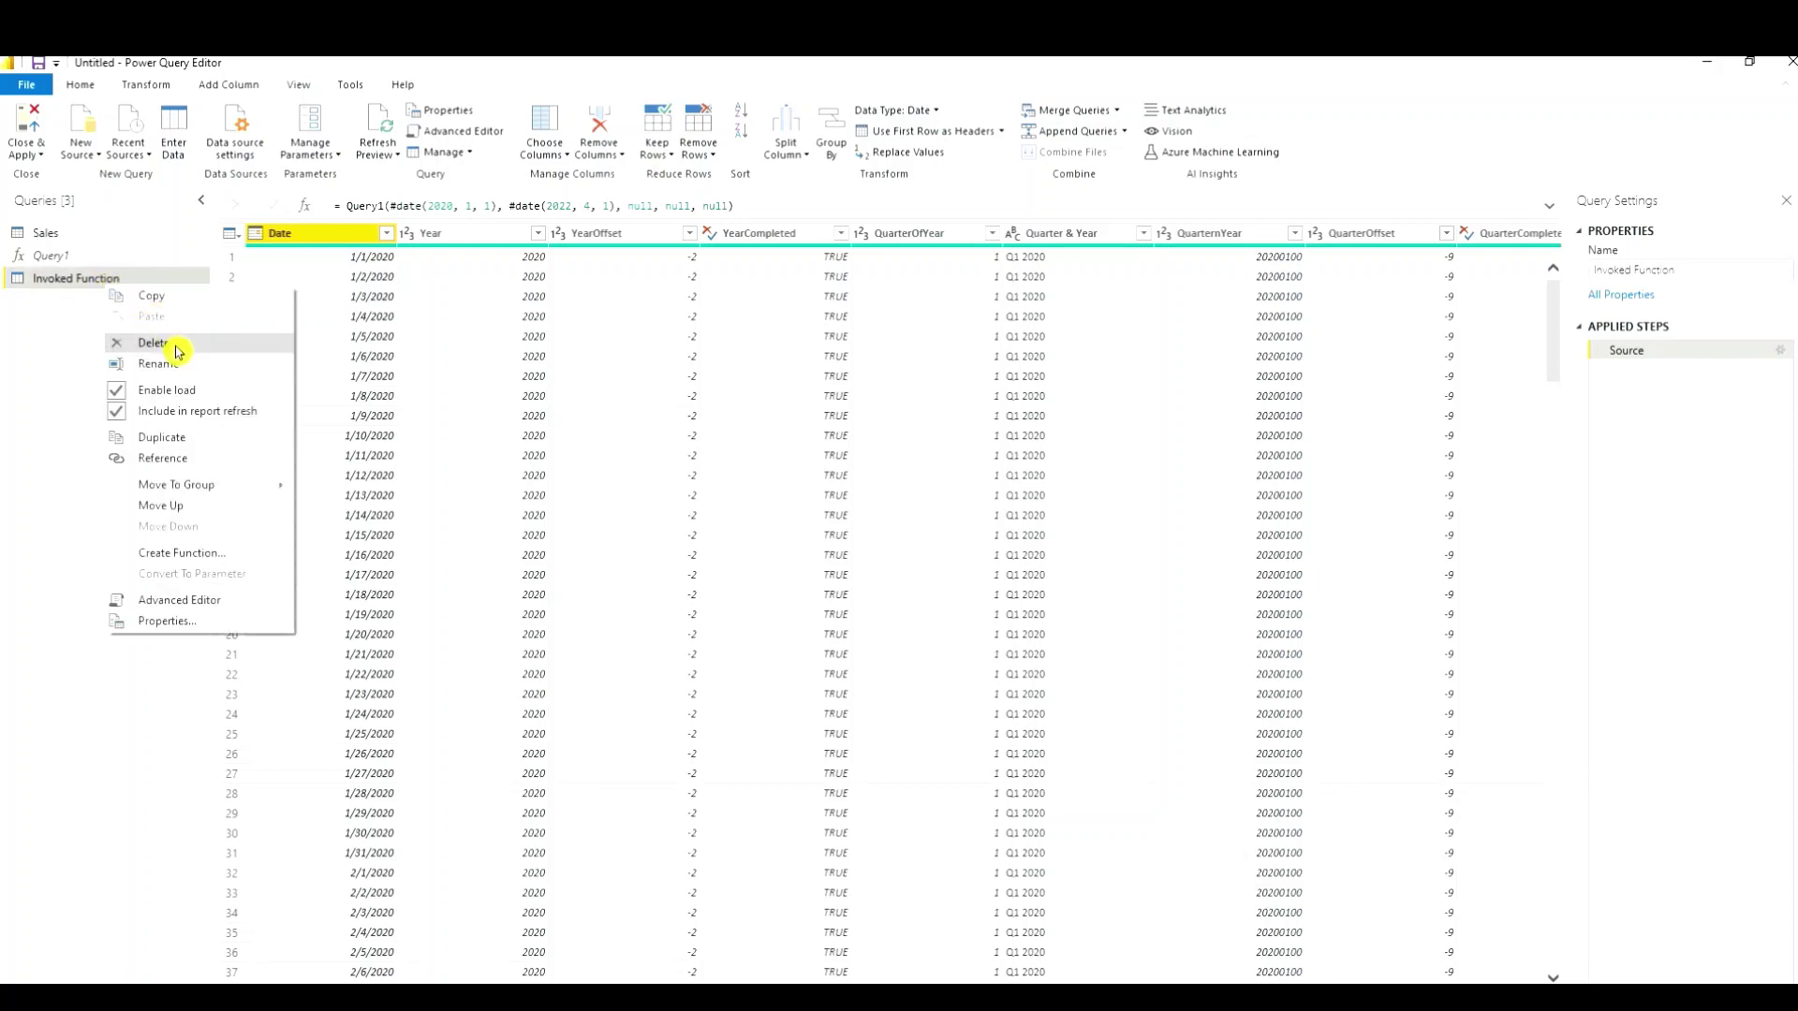
pyautogui.click(185, 365)
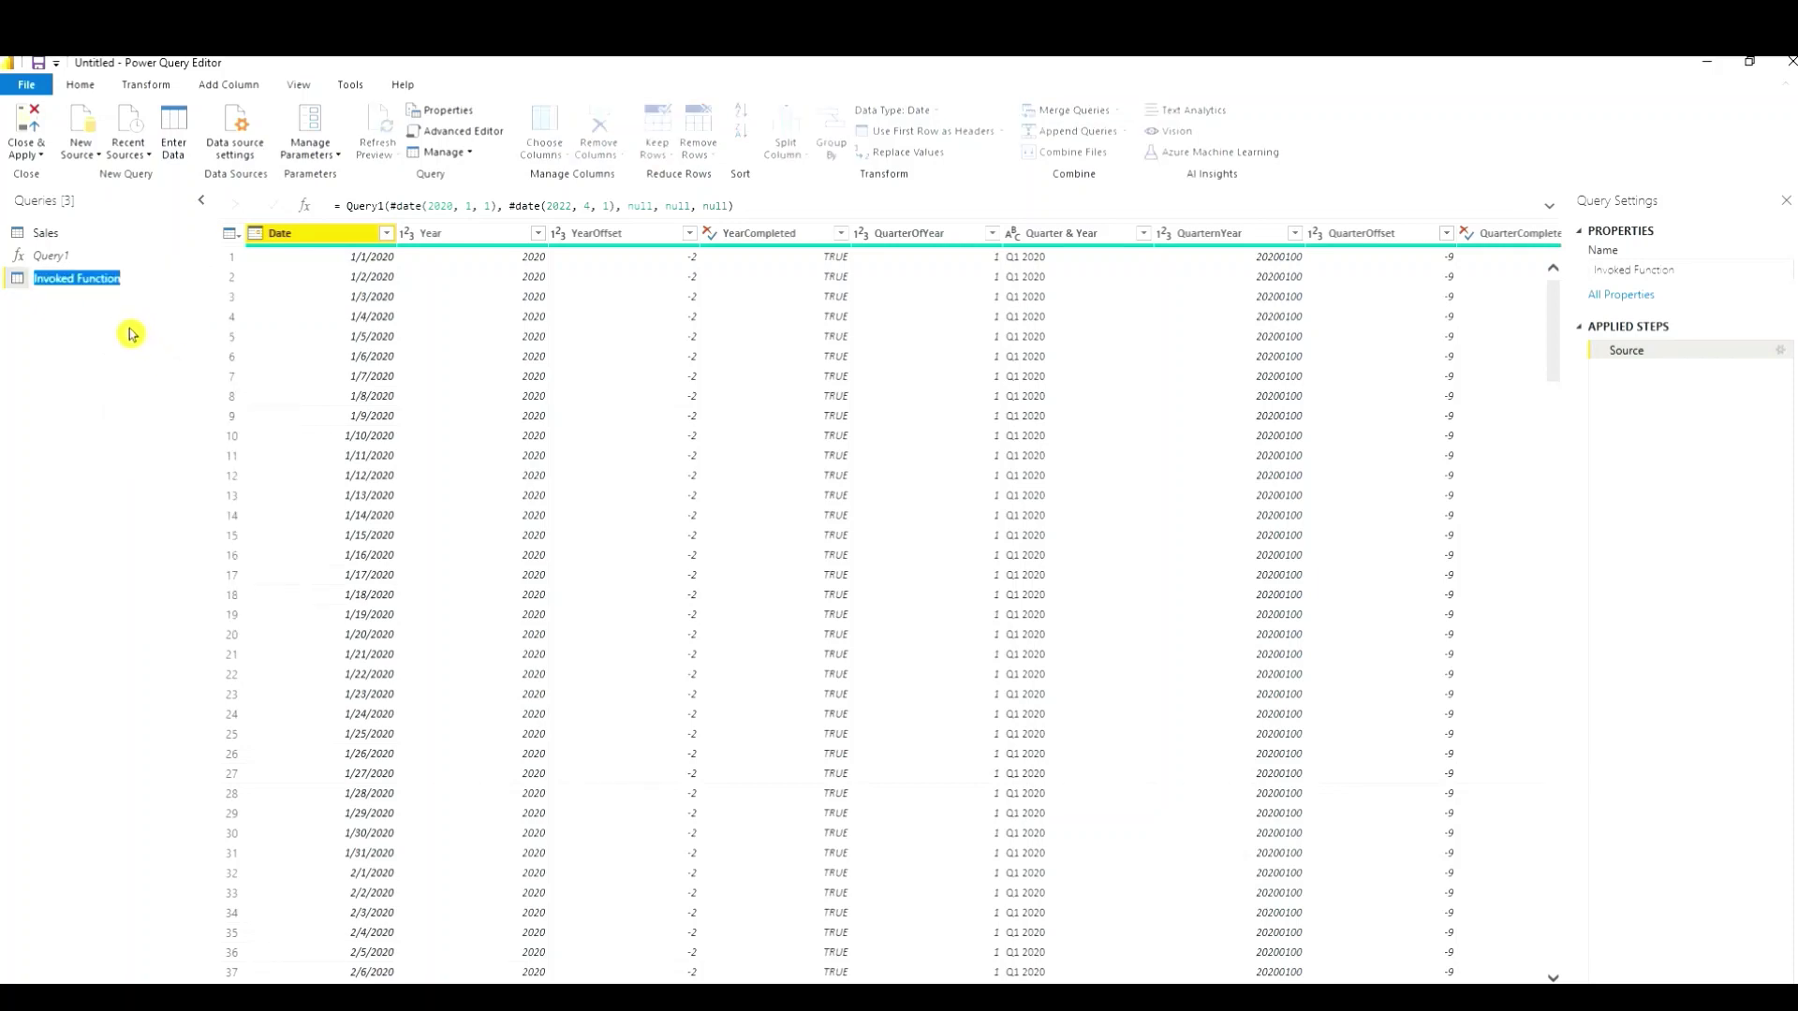
pyautogui.write('Dates')
pyautogui.press('Return')
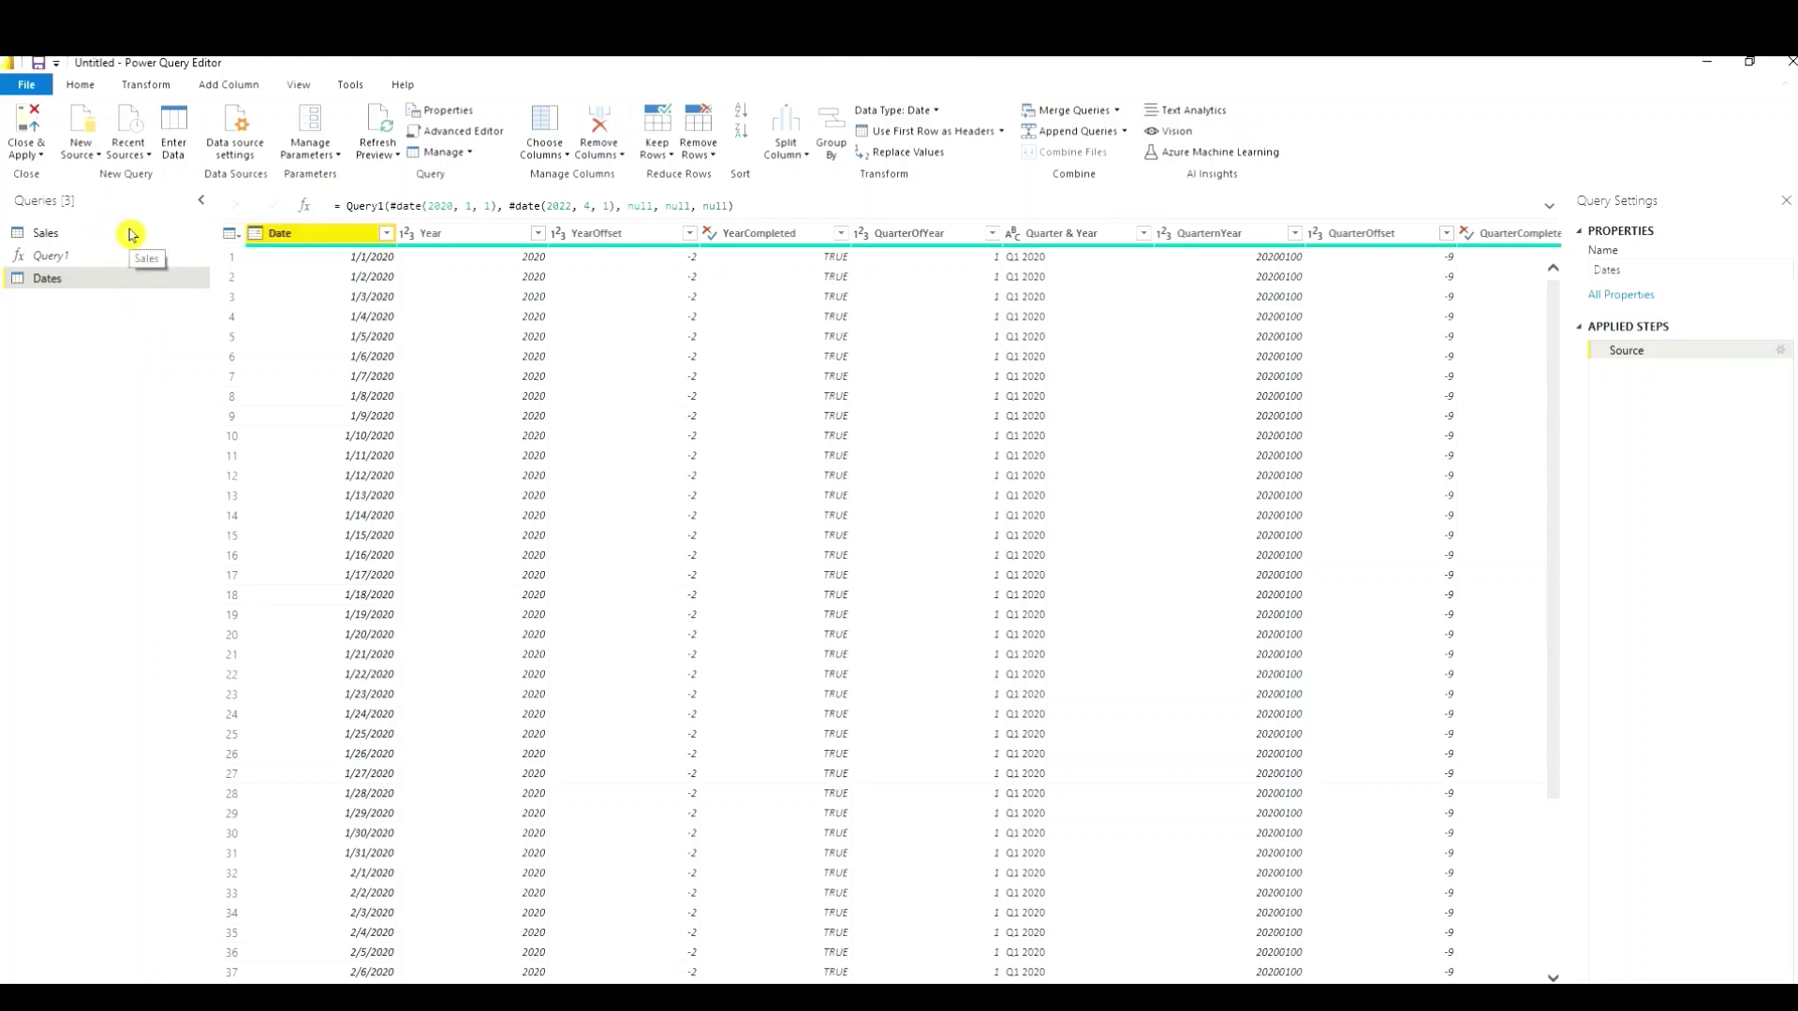
# - Close & Apply the query changes, then switch to Model view
pyautogui.click(26, 152)
pyautogui.click(41, 177)
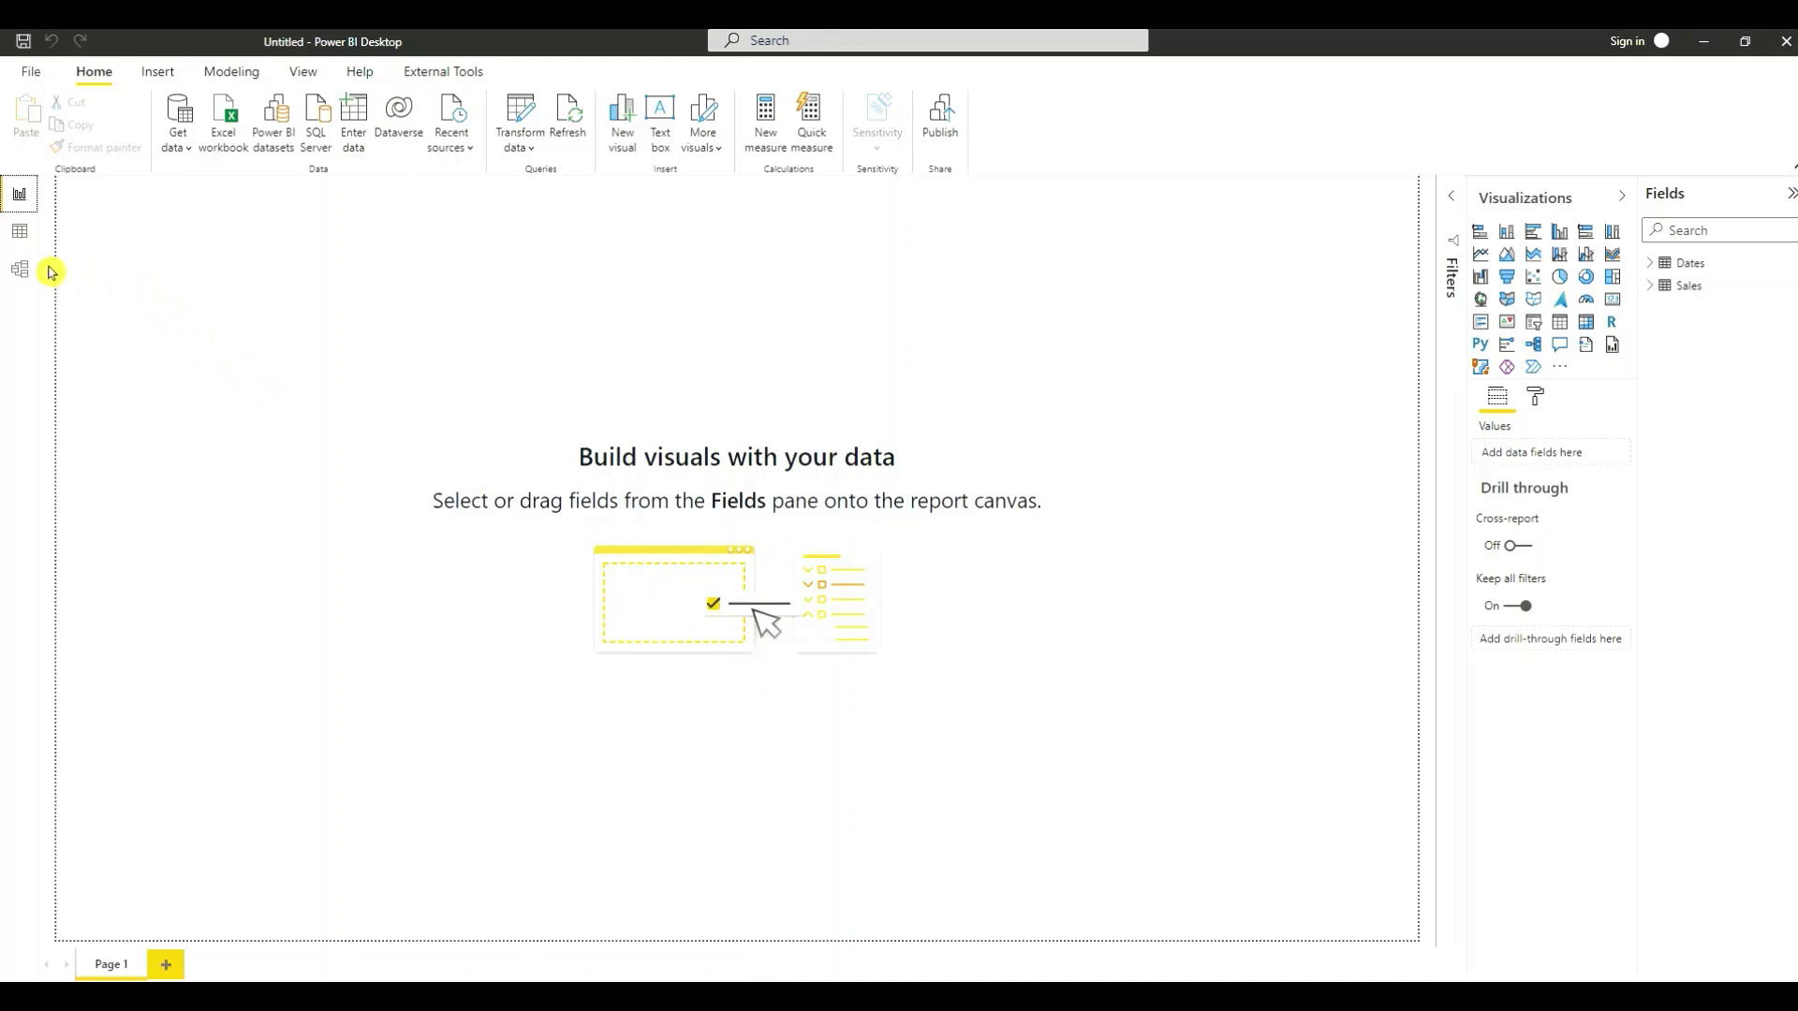
pyautogui.click(19, 269)
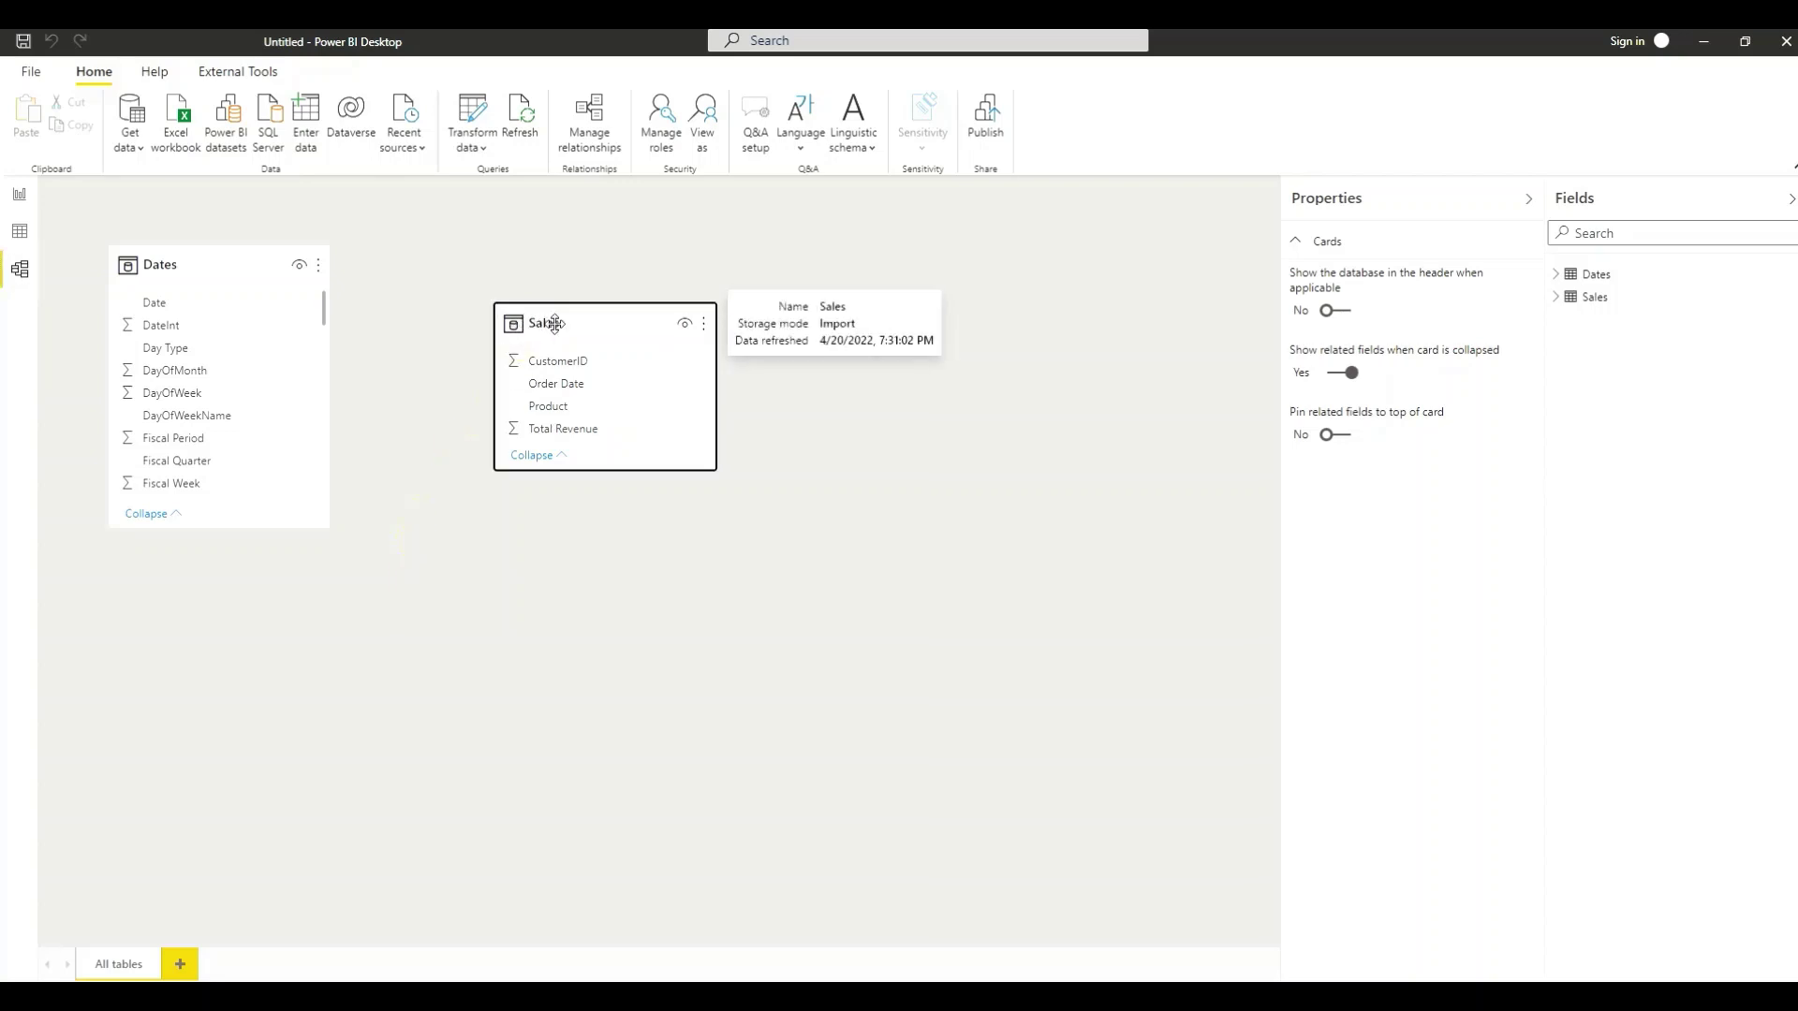
# - Move the Sales card up and link Dates' Date field to Sales' Order Date
pyautogui.moveTo(556, 323); pyautogui.dragTo(546, 268)
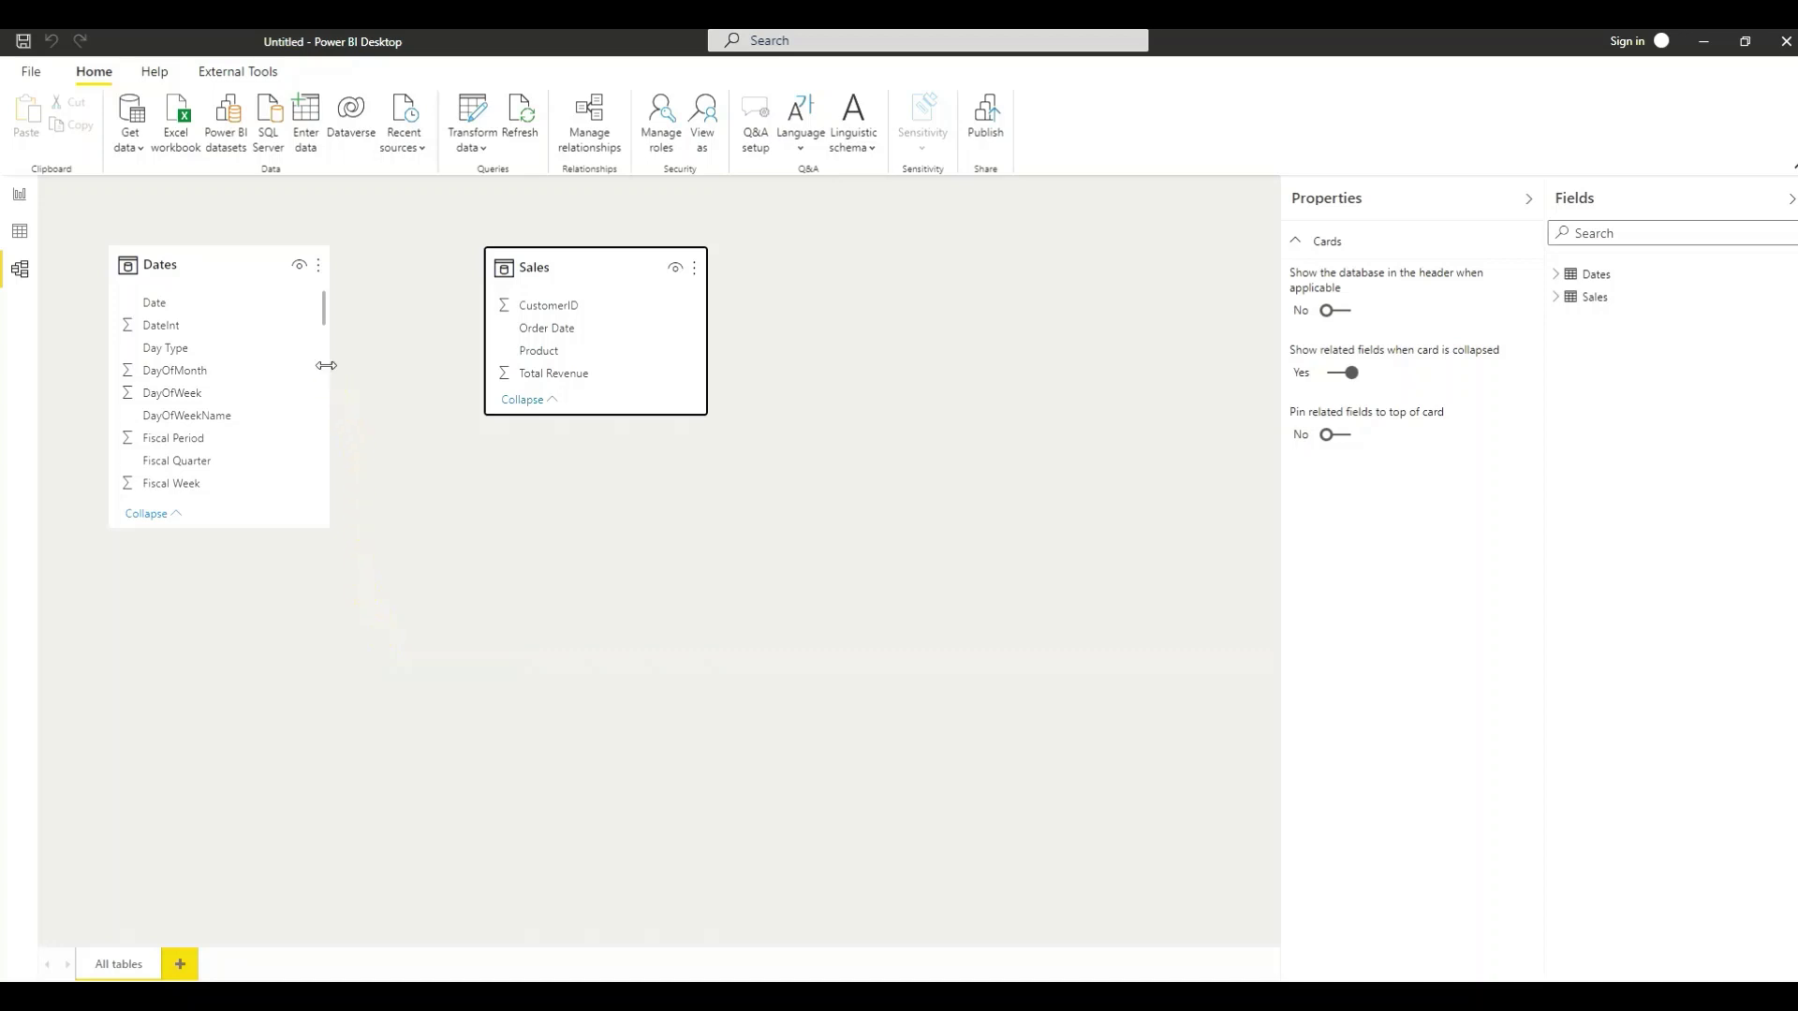
pyautogui.moveTo(173, 306); pyautogui.dragTo(552, 337)
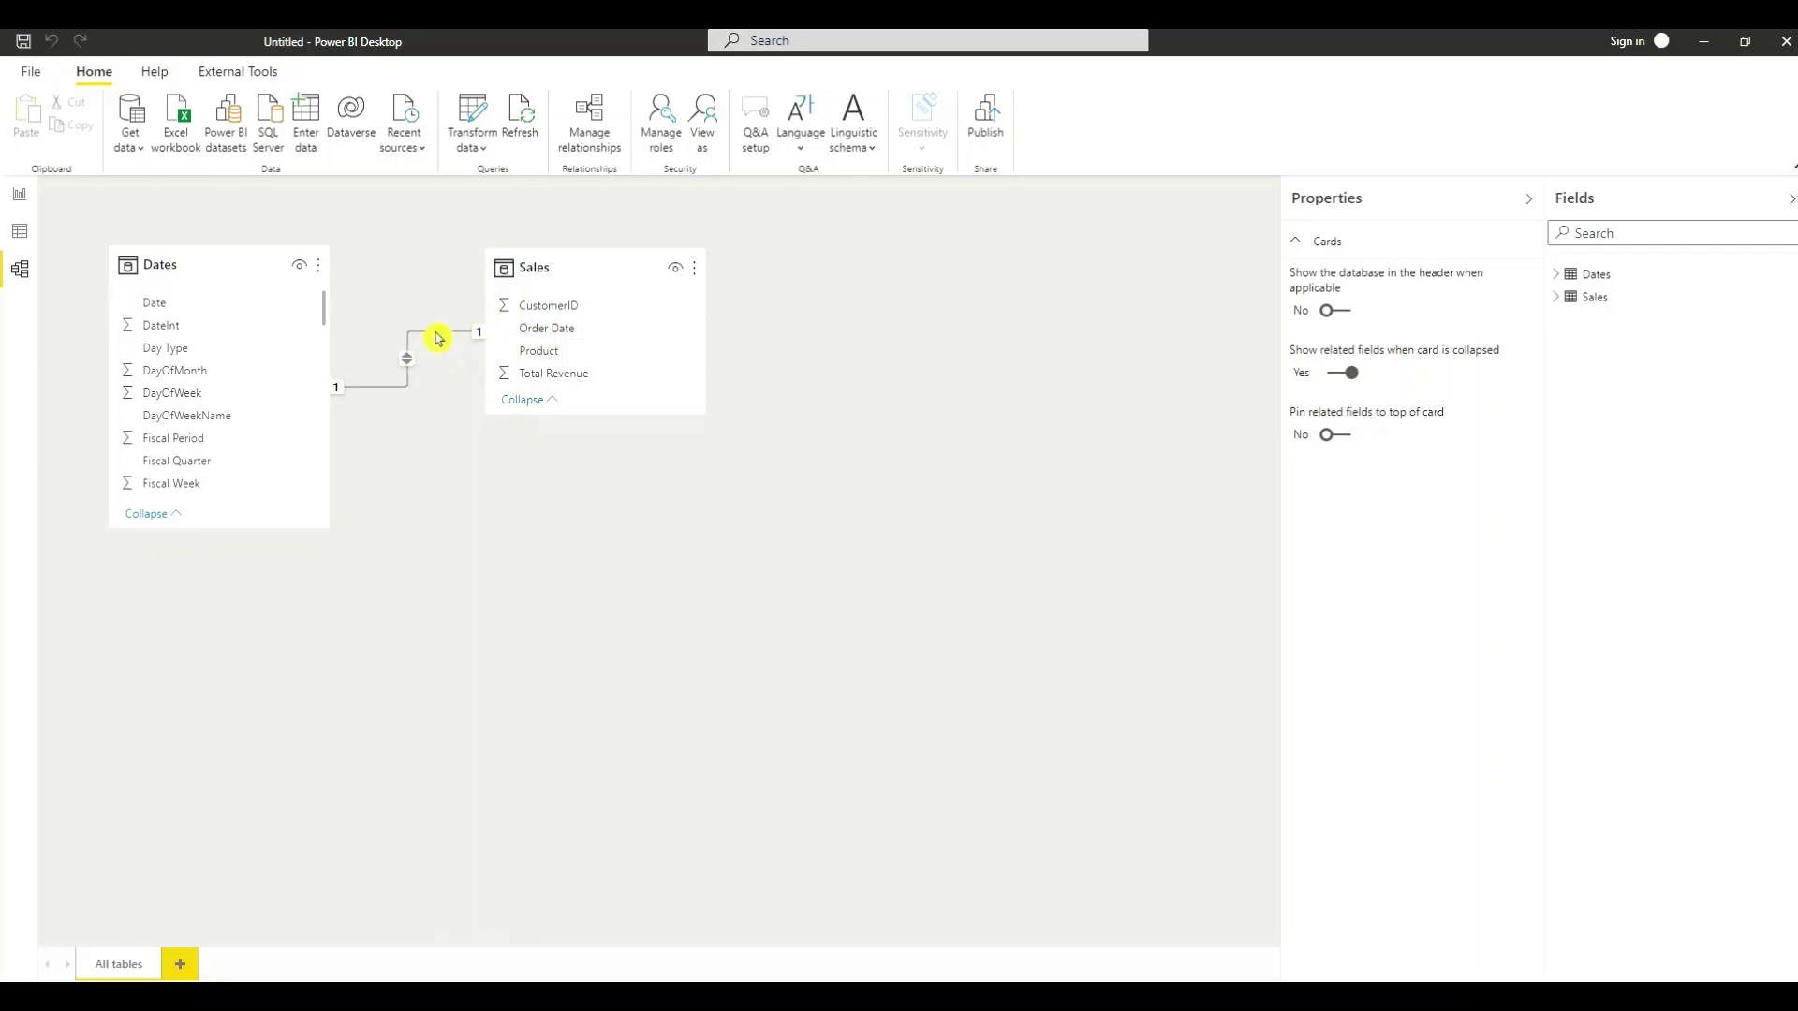
# - Set the Dates–Sales relationship to One to many (1:*) with Single cross filter direction
pyautogui.doubleClick(437, 338)
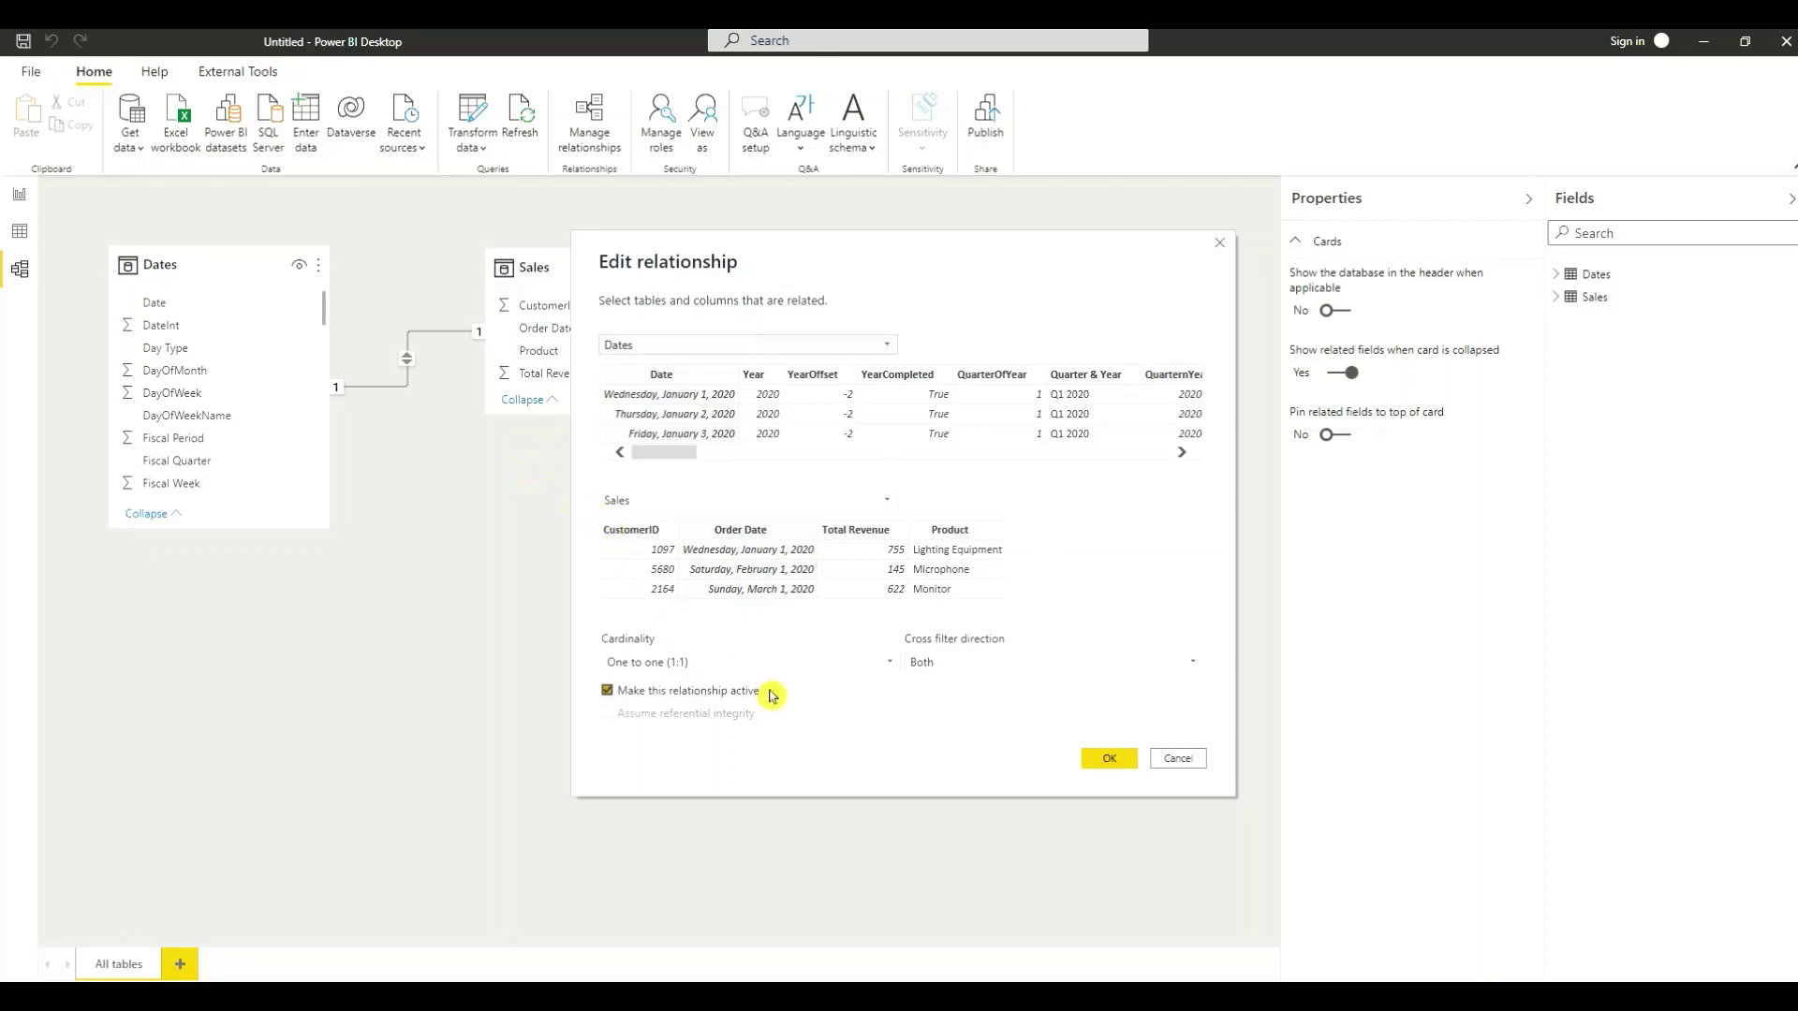
pyautogui.click(889, 662)
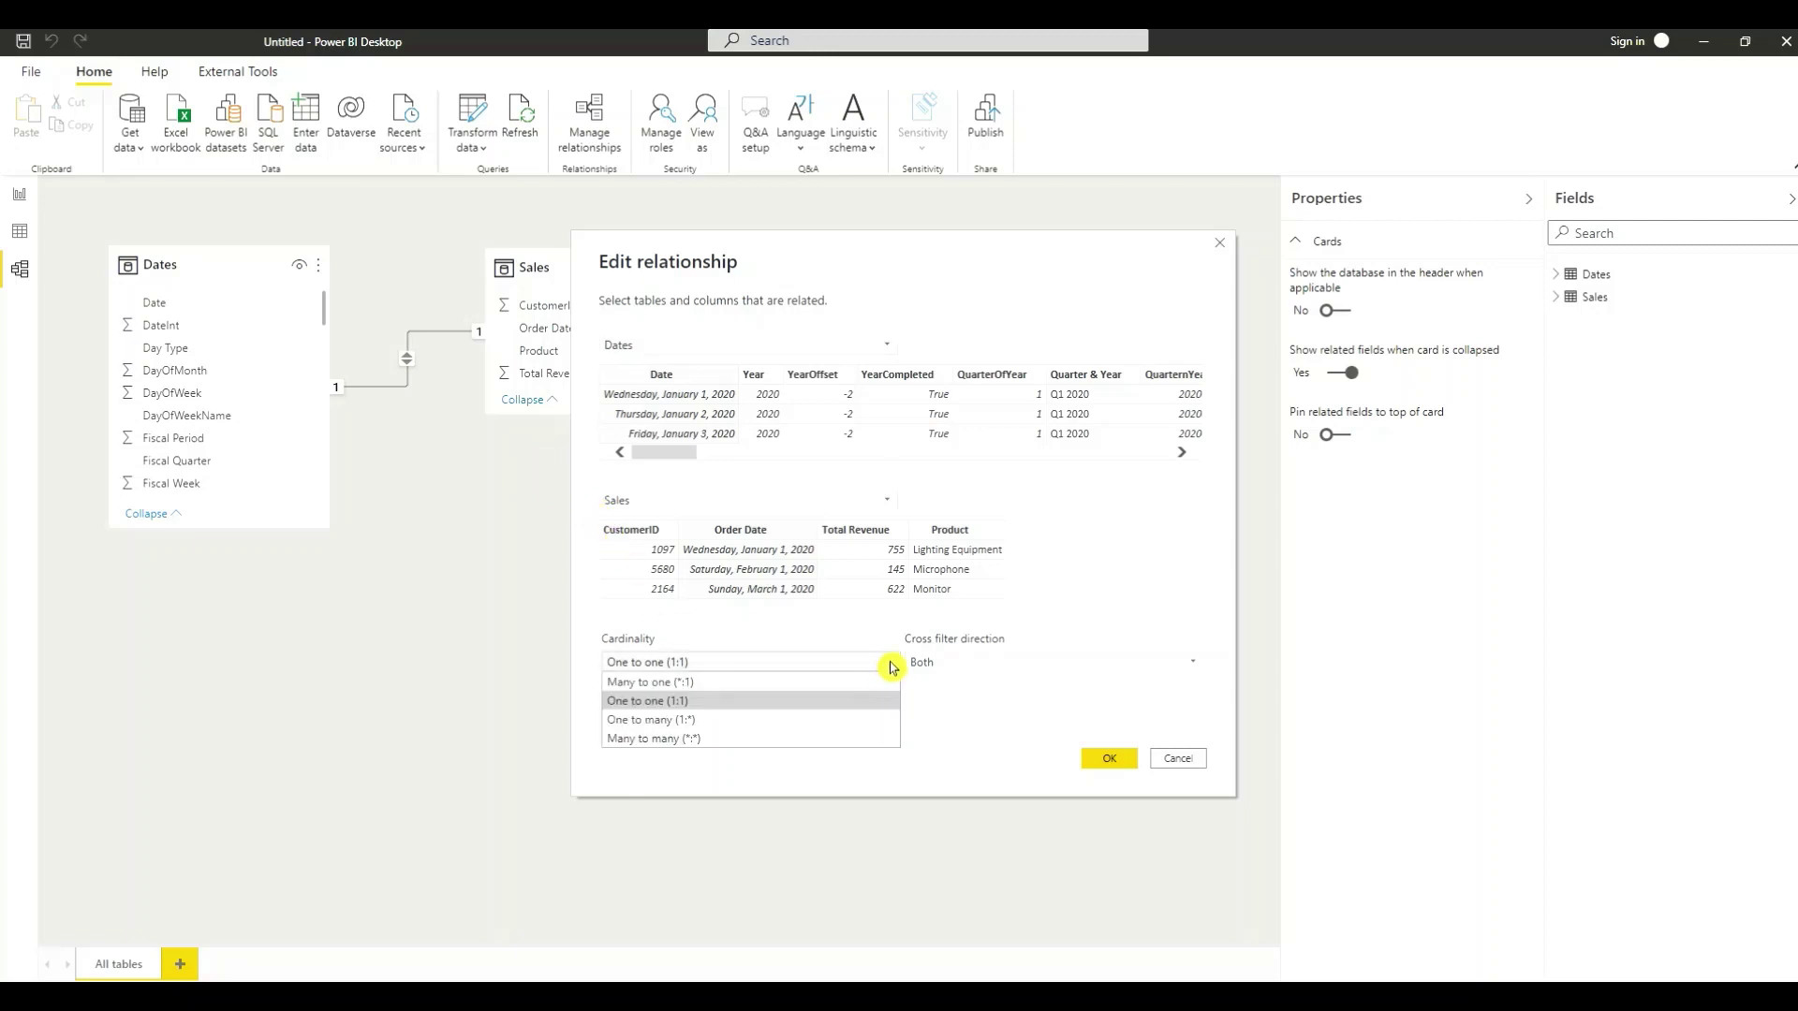
pyautogui.click(691, 721)
pyautogui.click(1157, 669)
pyautogui.click(1136, 684)
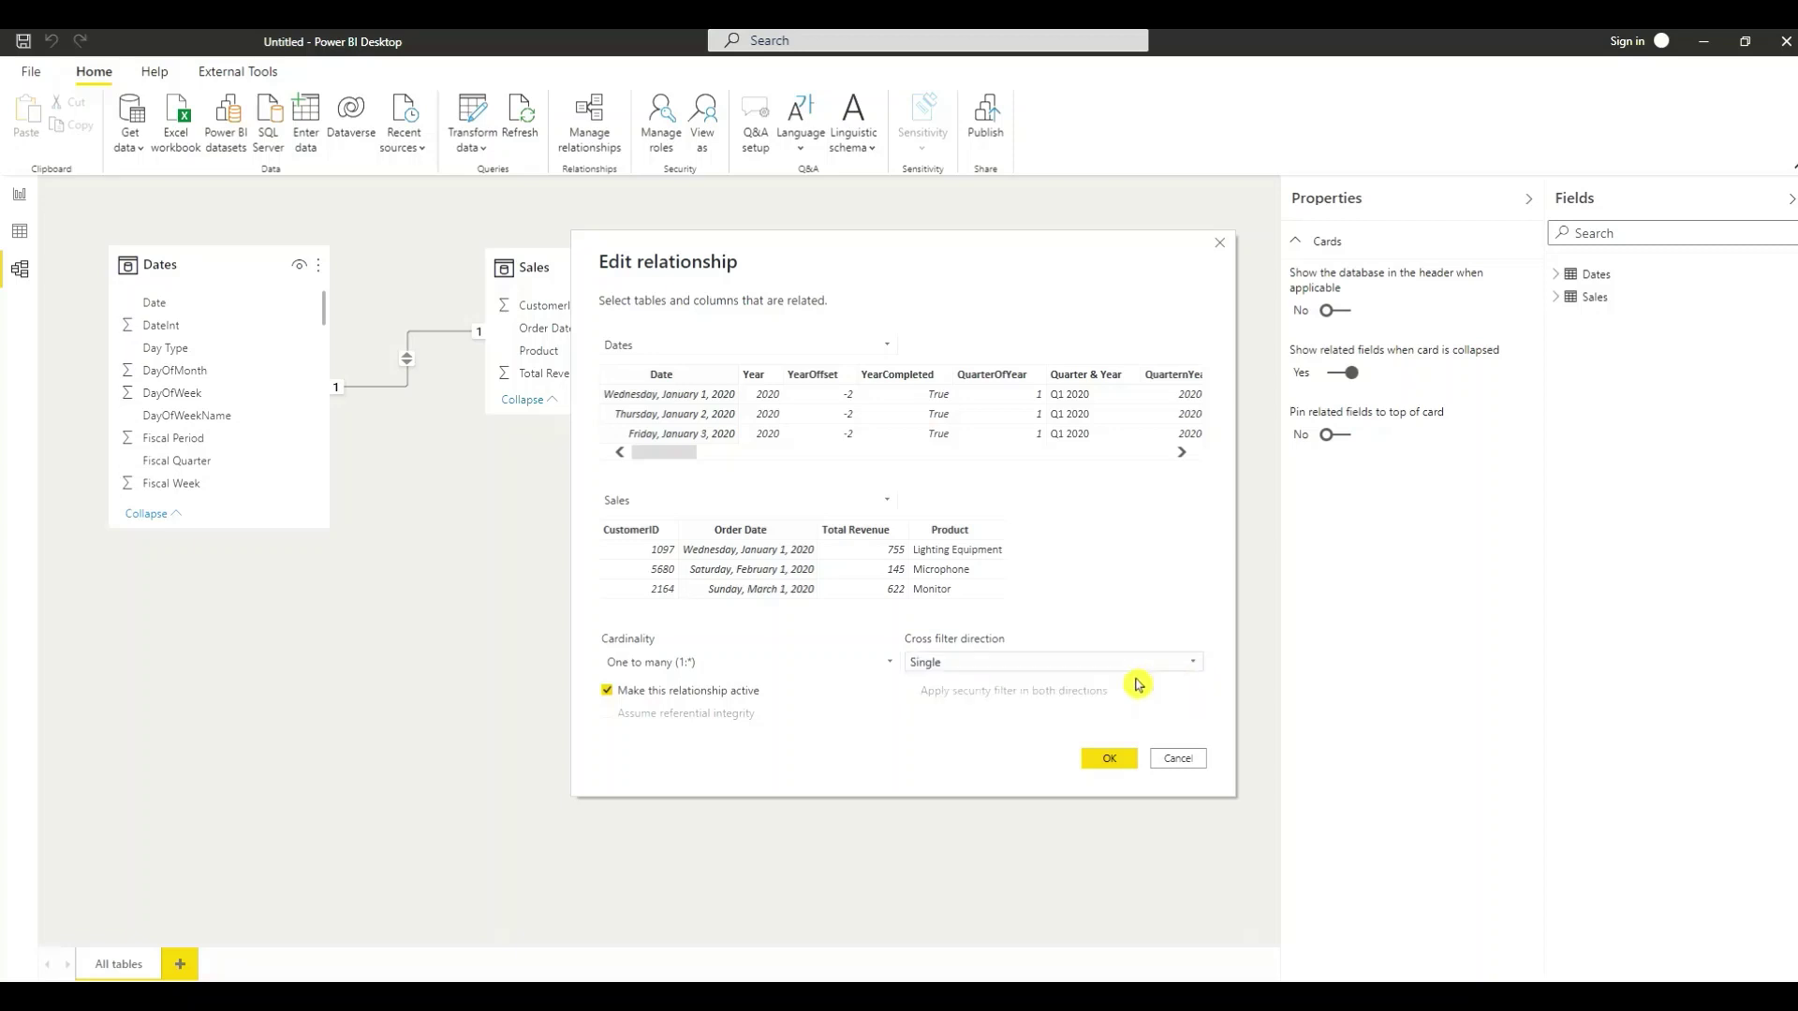
pyautogui.click(1108, 757)
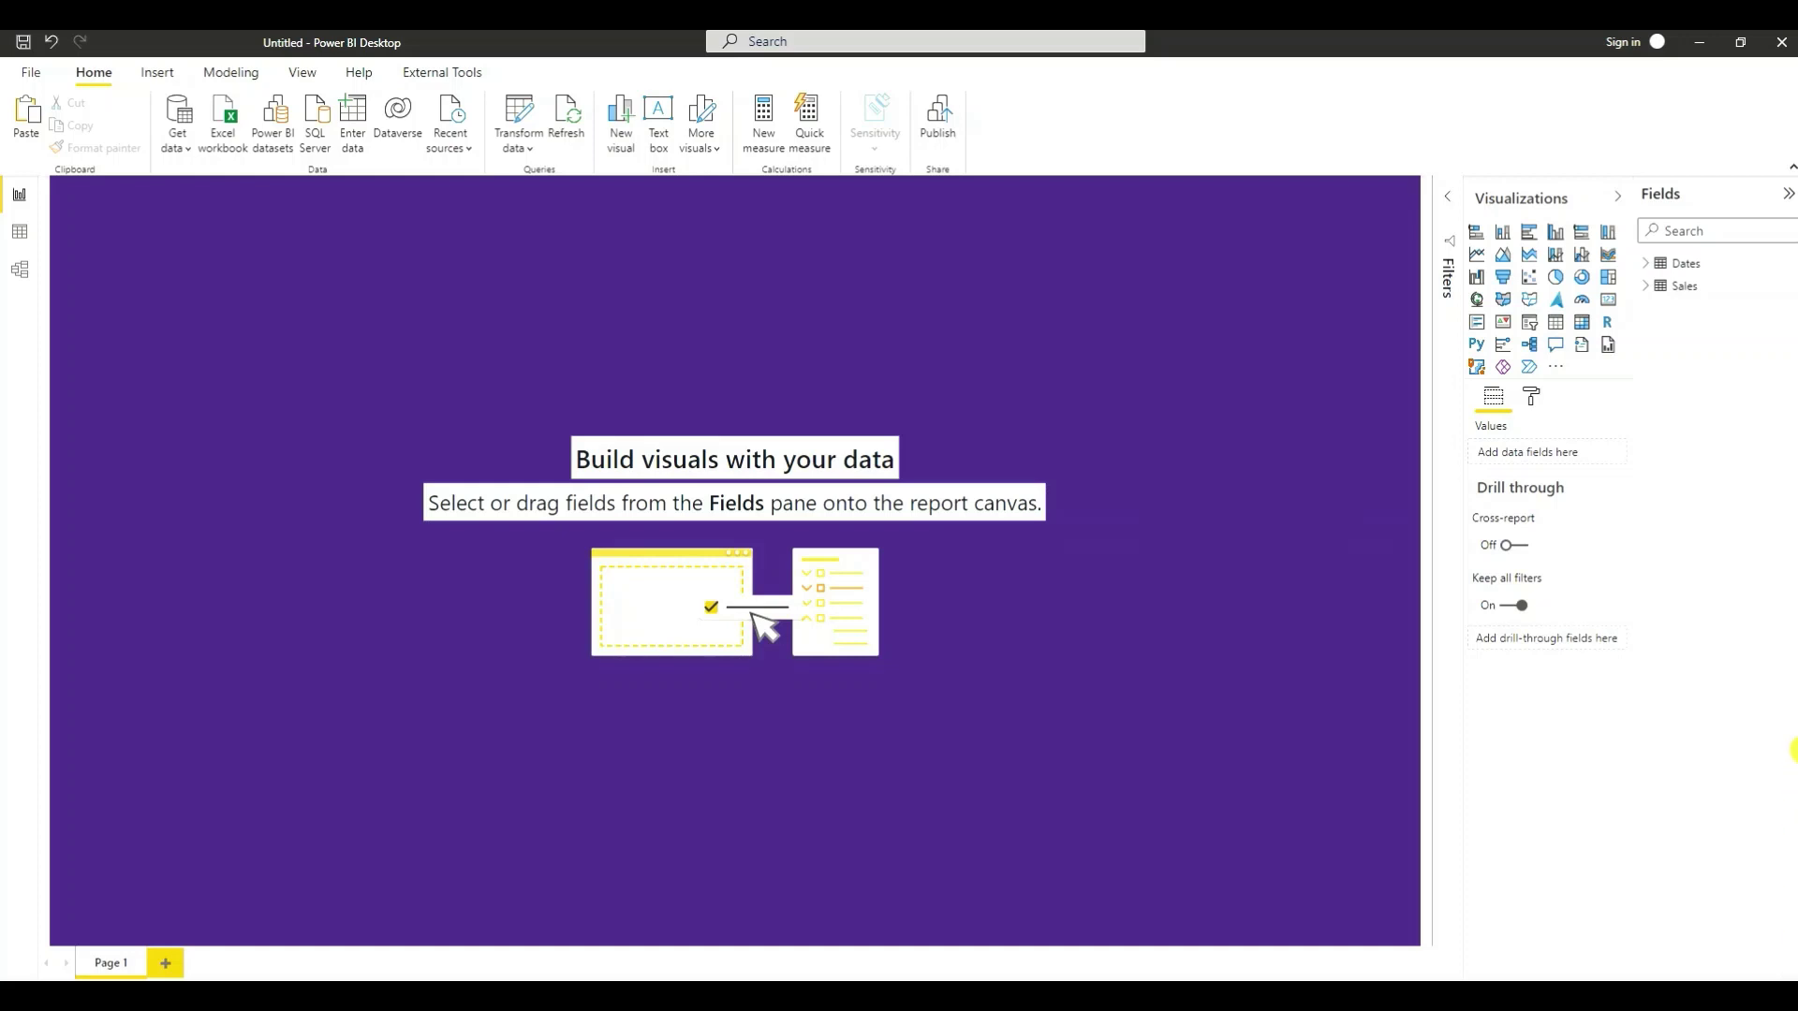
# - Mark the Dates table as the date table using its Date column
pyautogui.click(1688, 264)
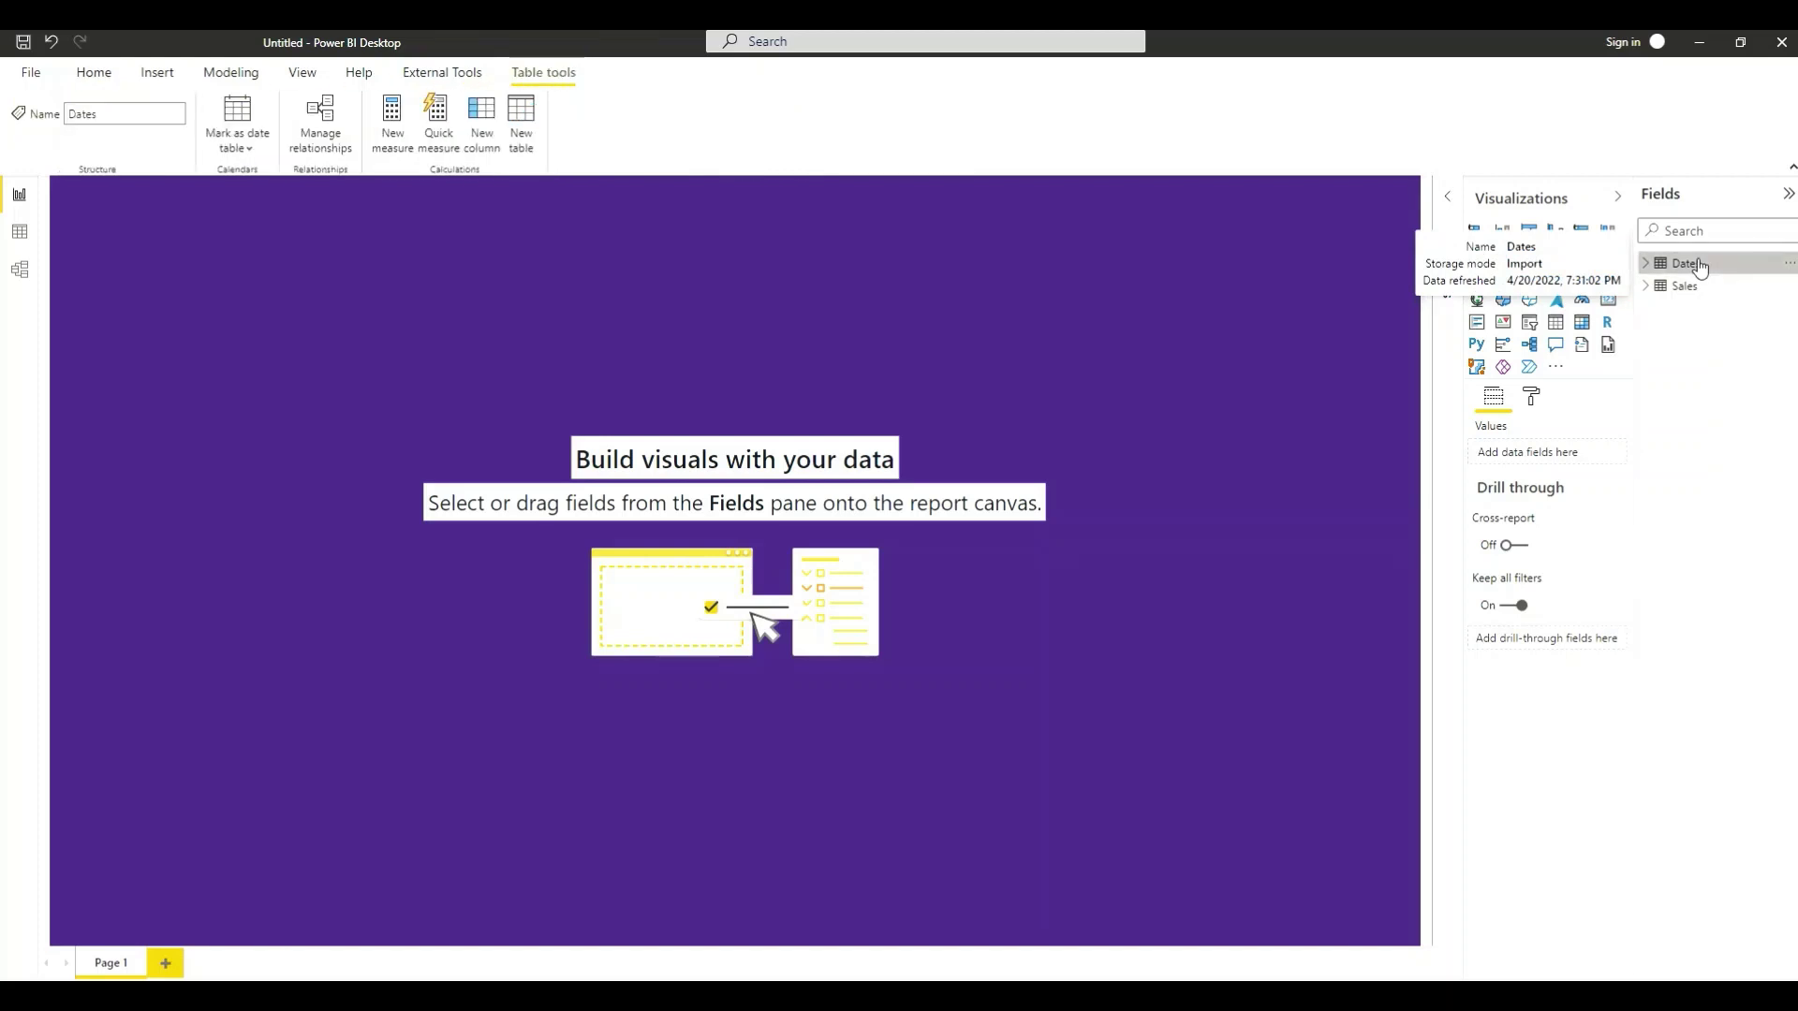
pyautogui.rightClick(1701, 268)
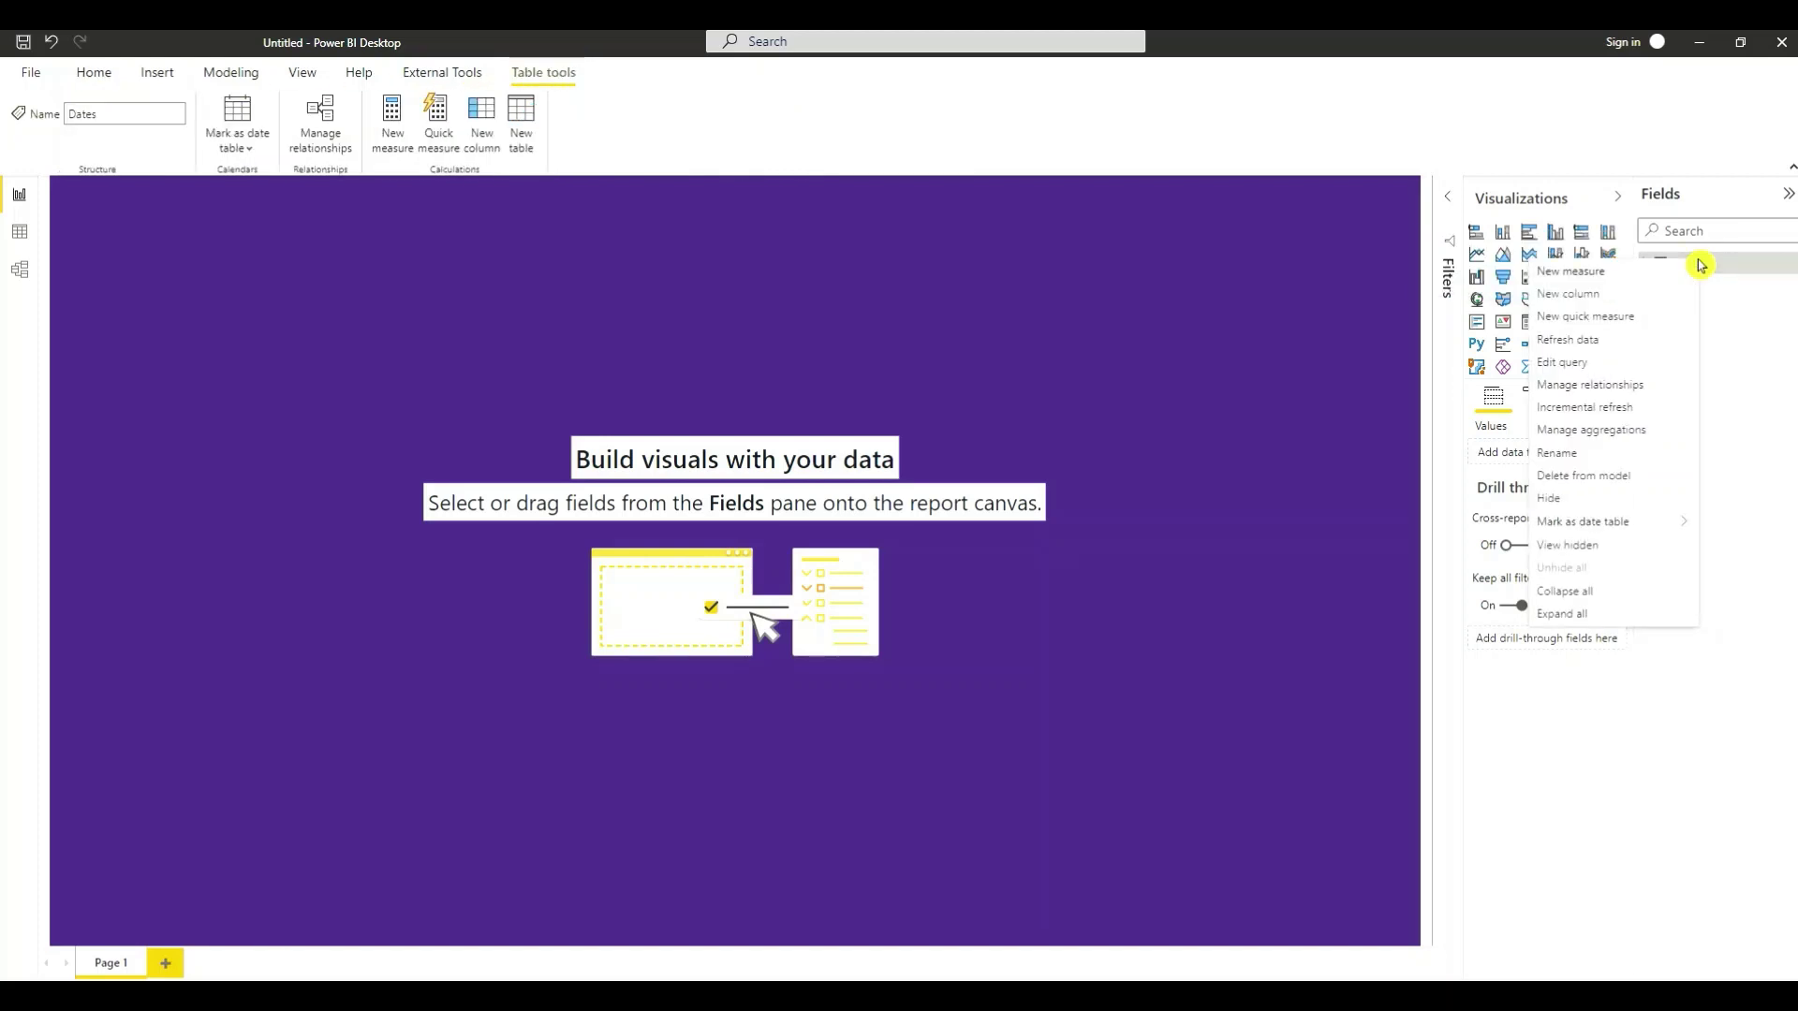
pyautogui.moveTo(1564, 530)
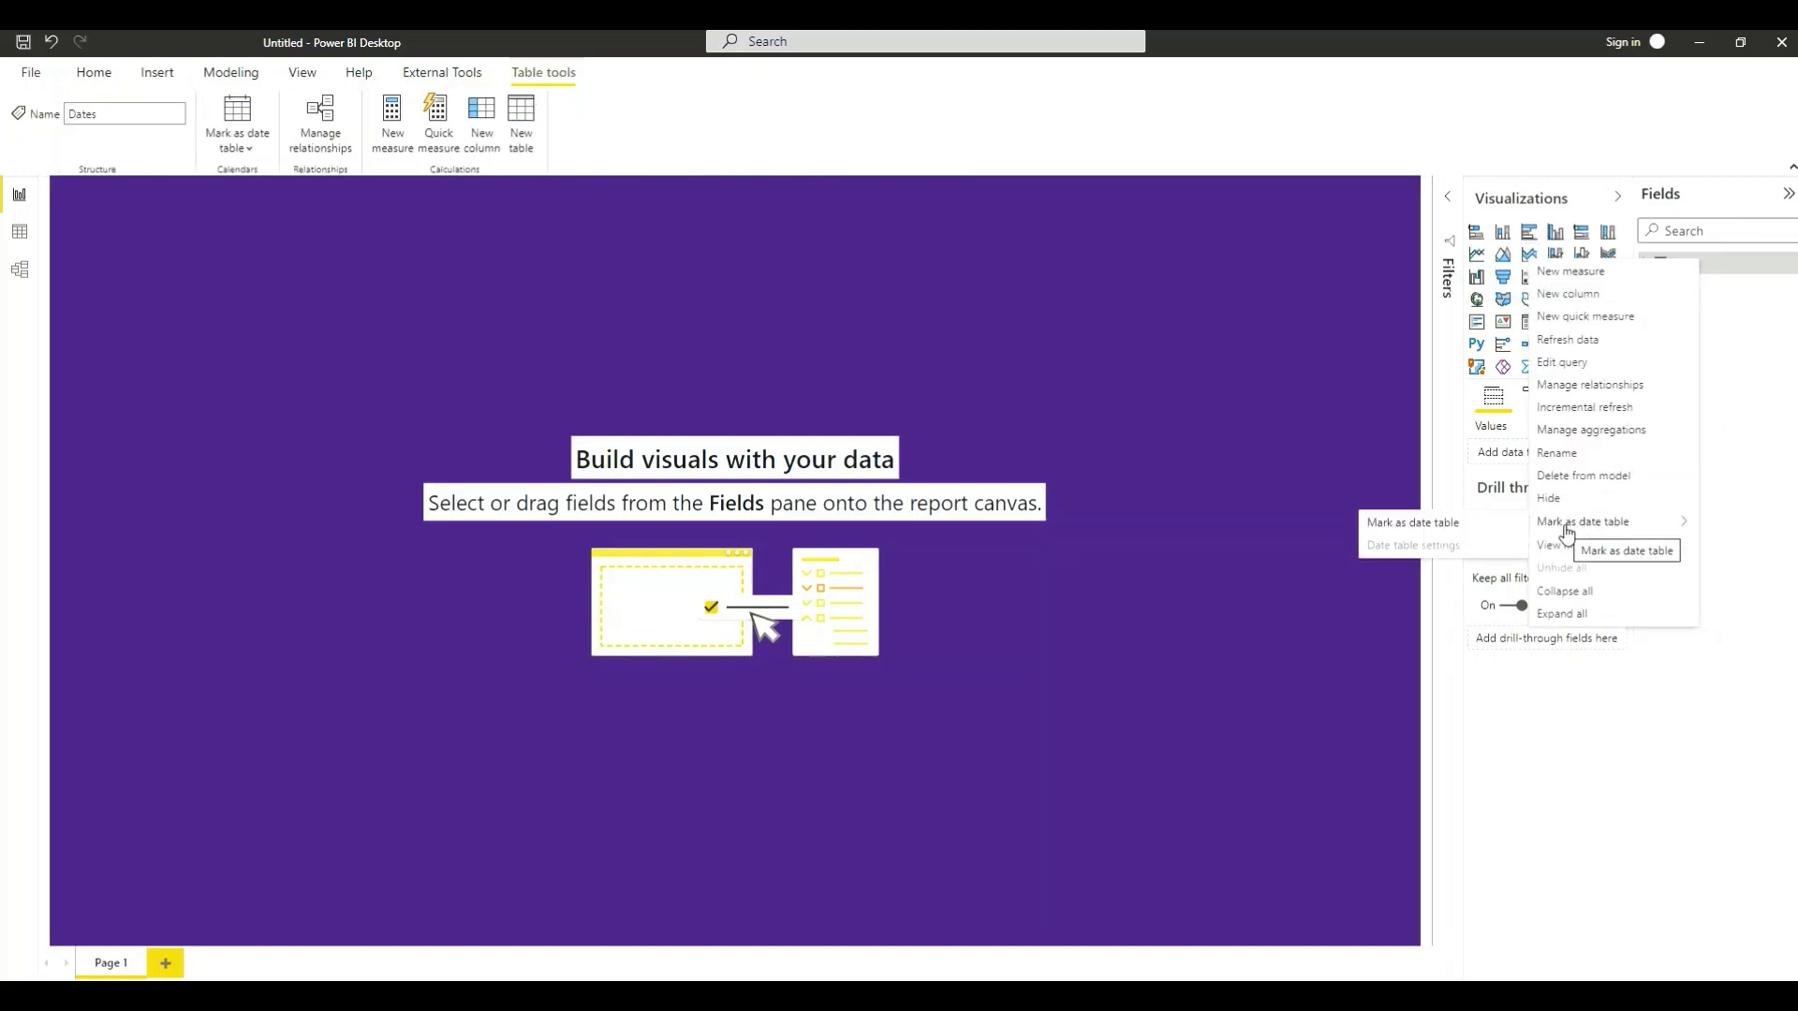
pyautogui.click(1382, 526)
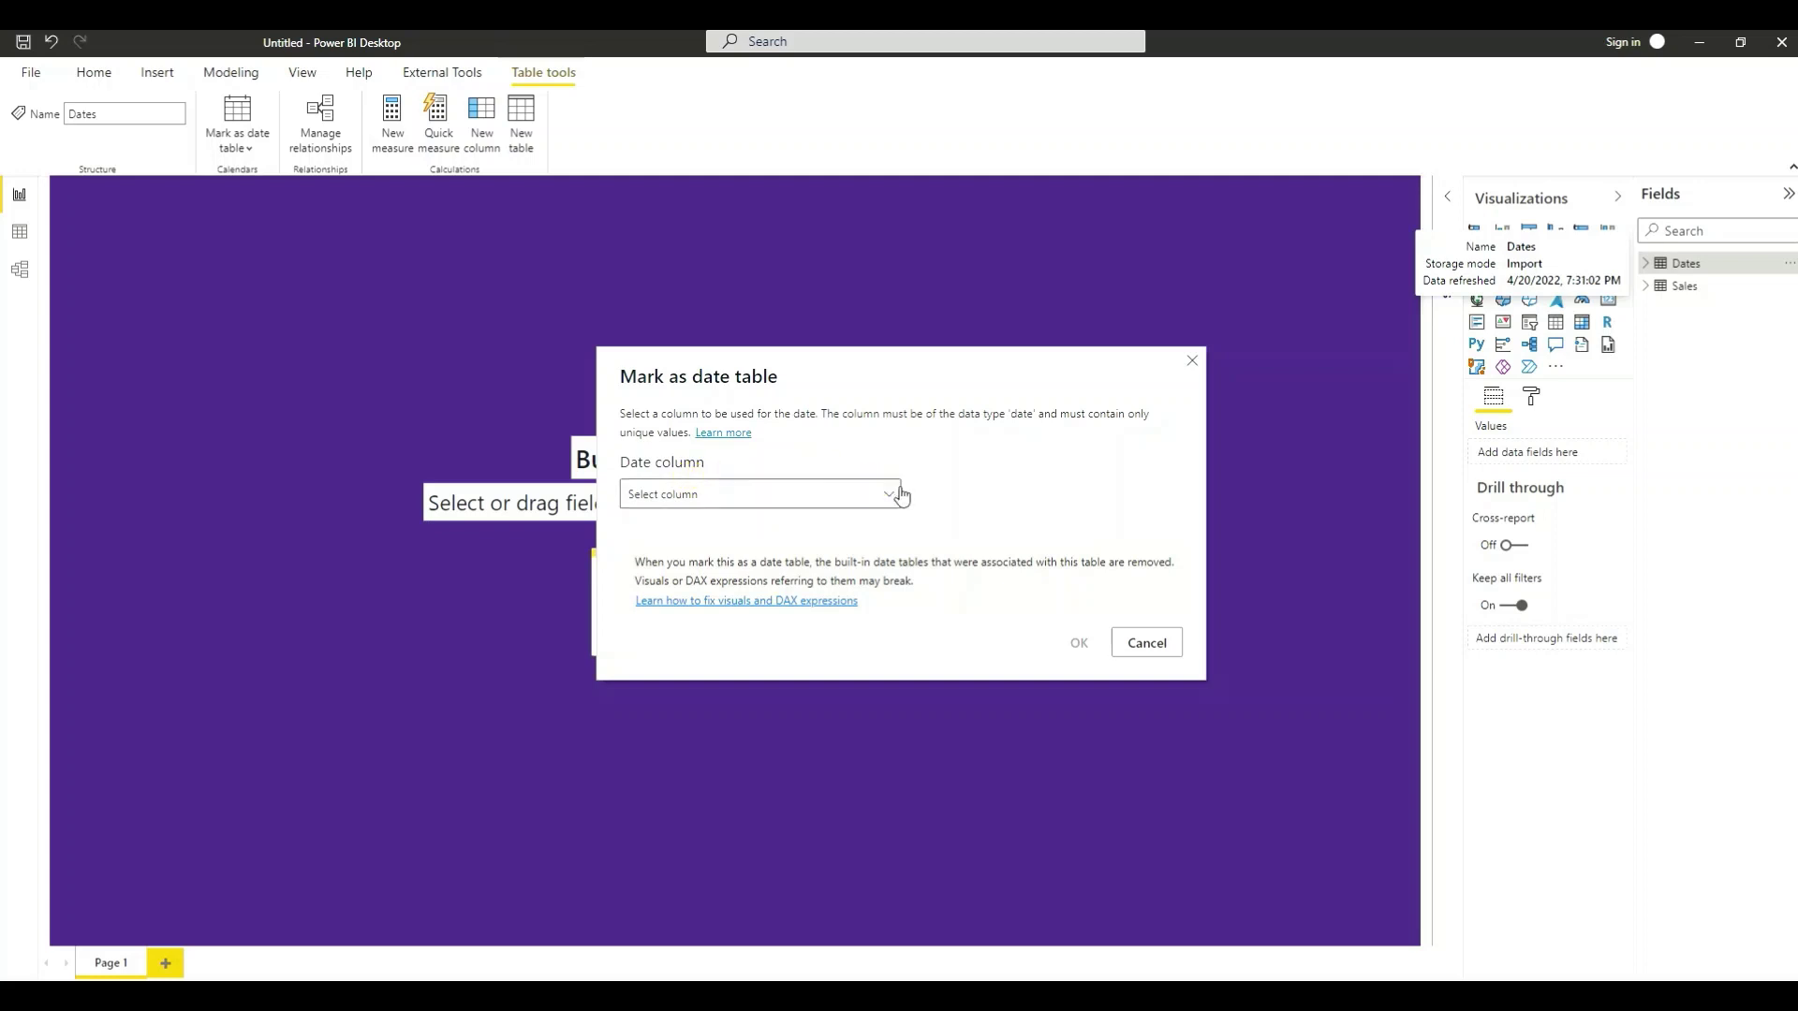
pyautogui.click(892, 494)
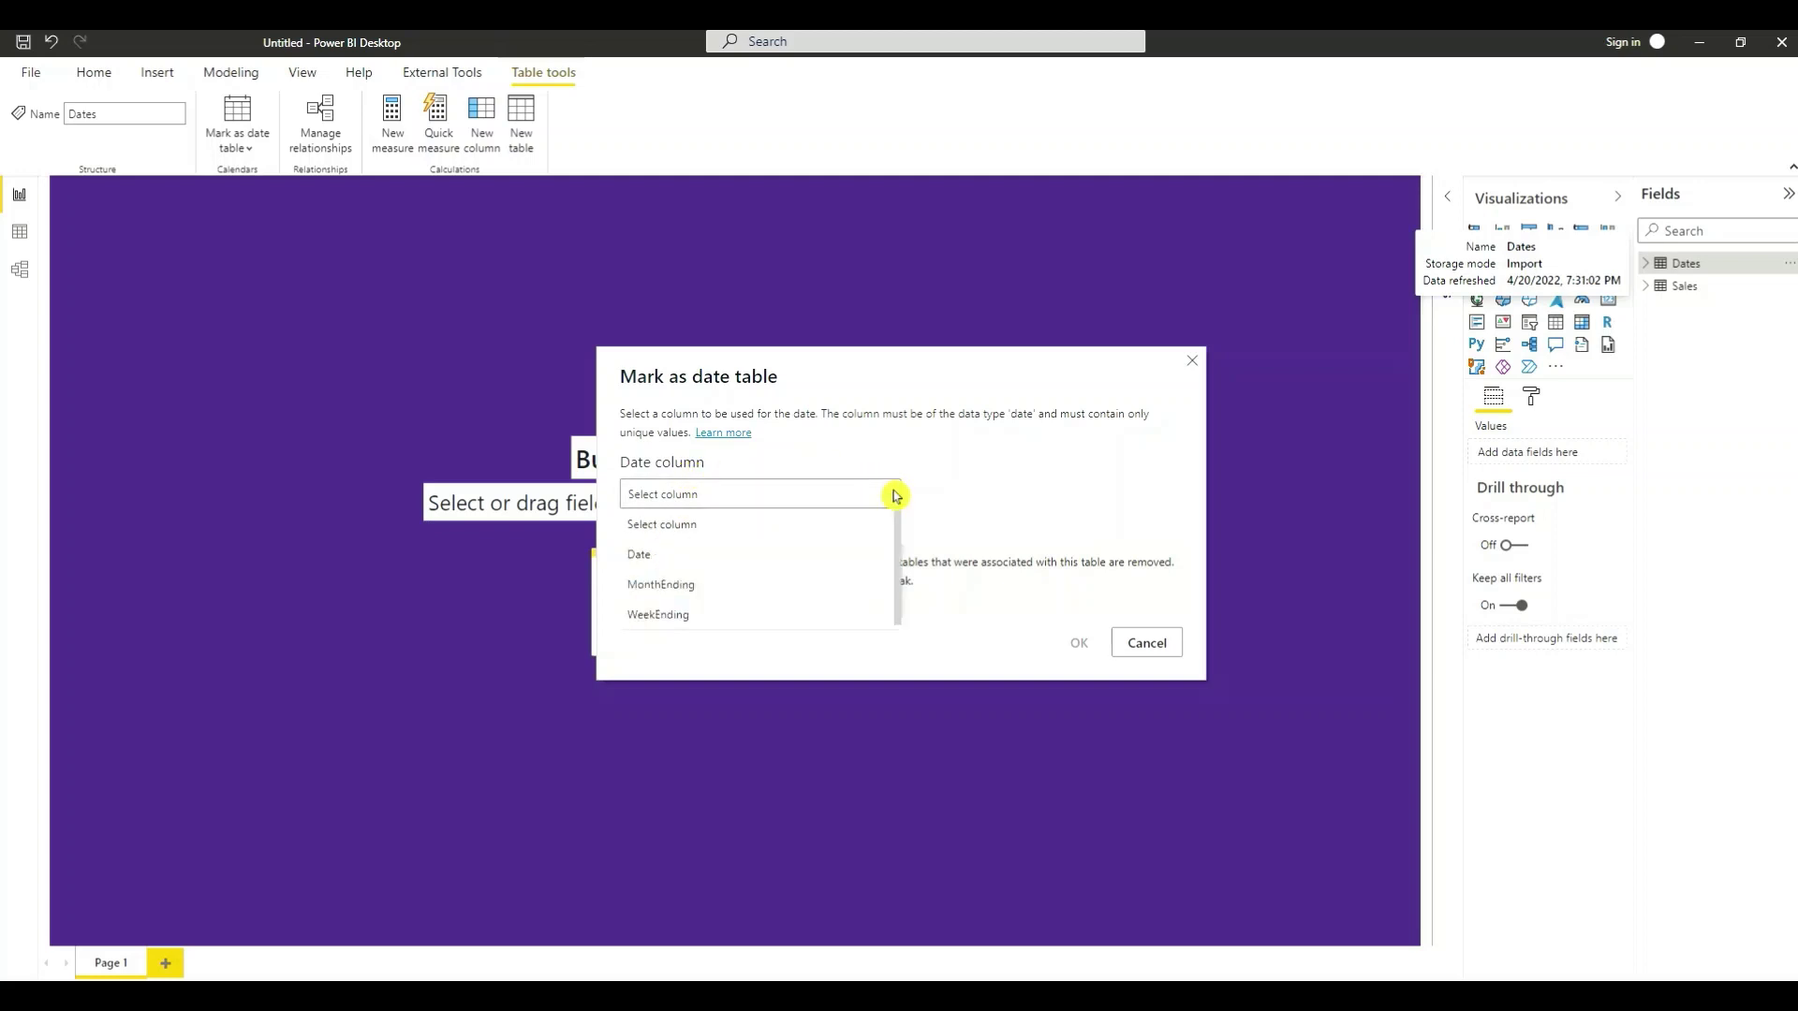
pyautogui.click(667, 556)
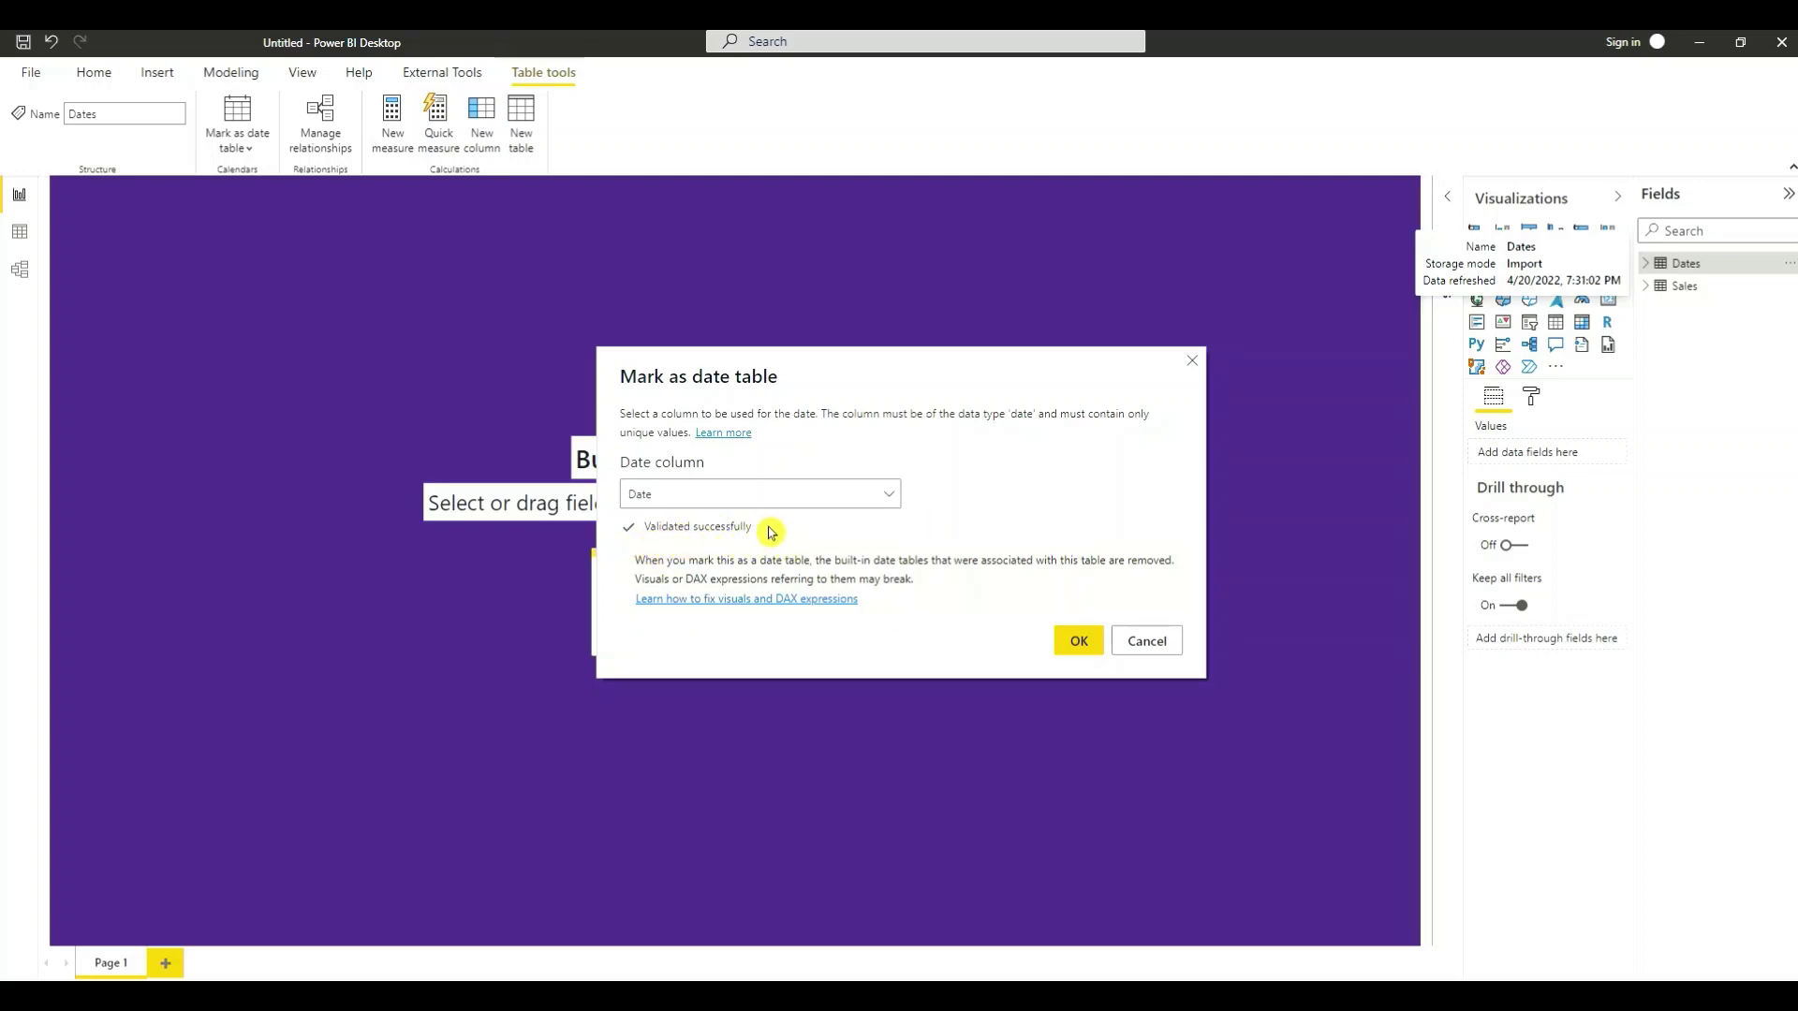
pyautogui.click(1077, 644)
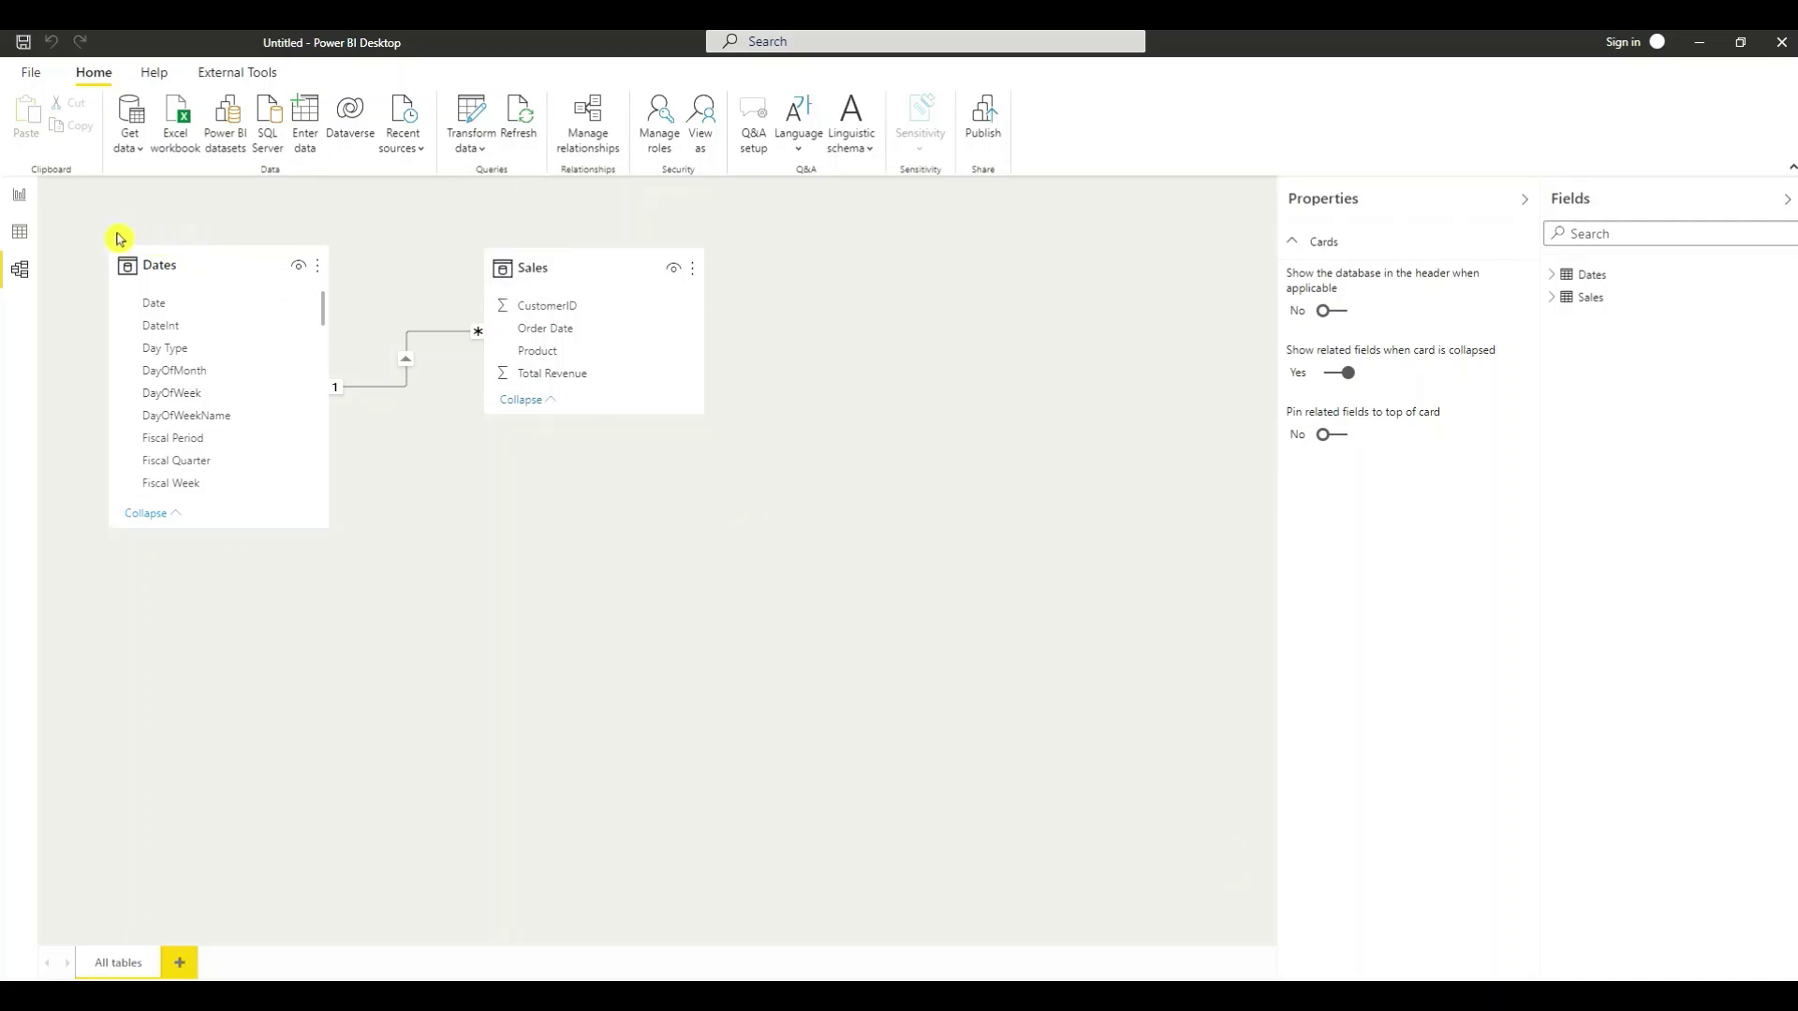
# - Make the report page background dark purple at 0% transparency
pyautogui.click(20, 198)
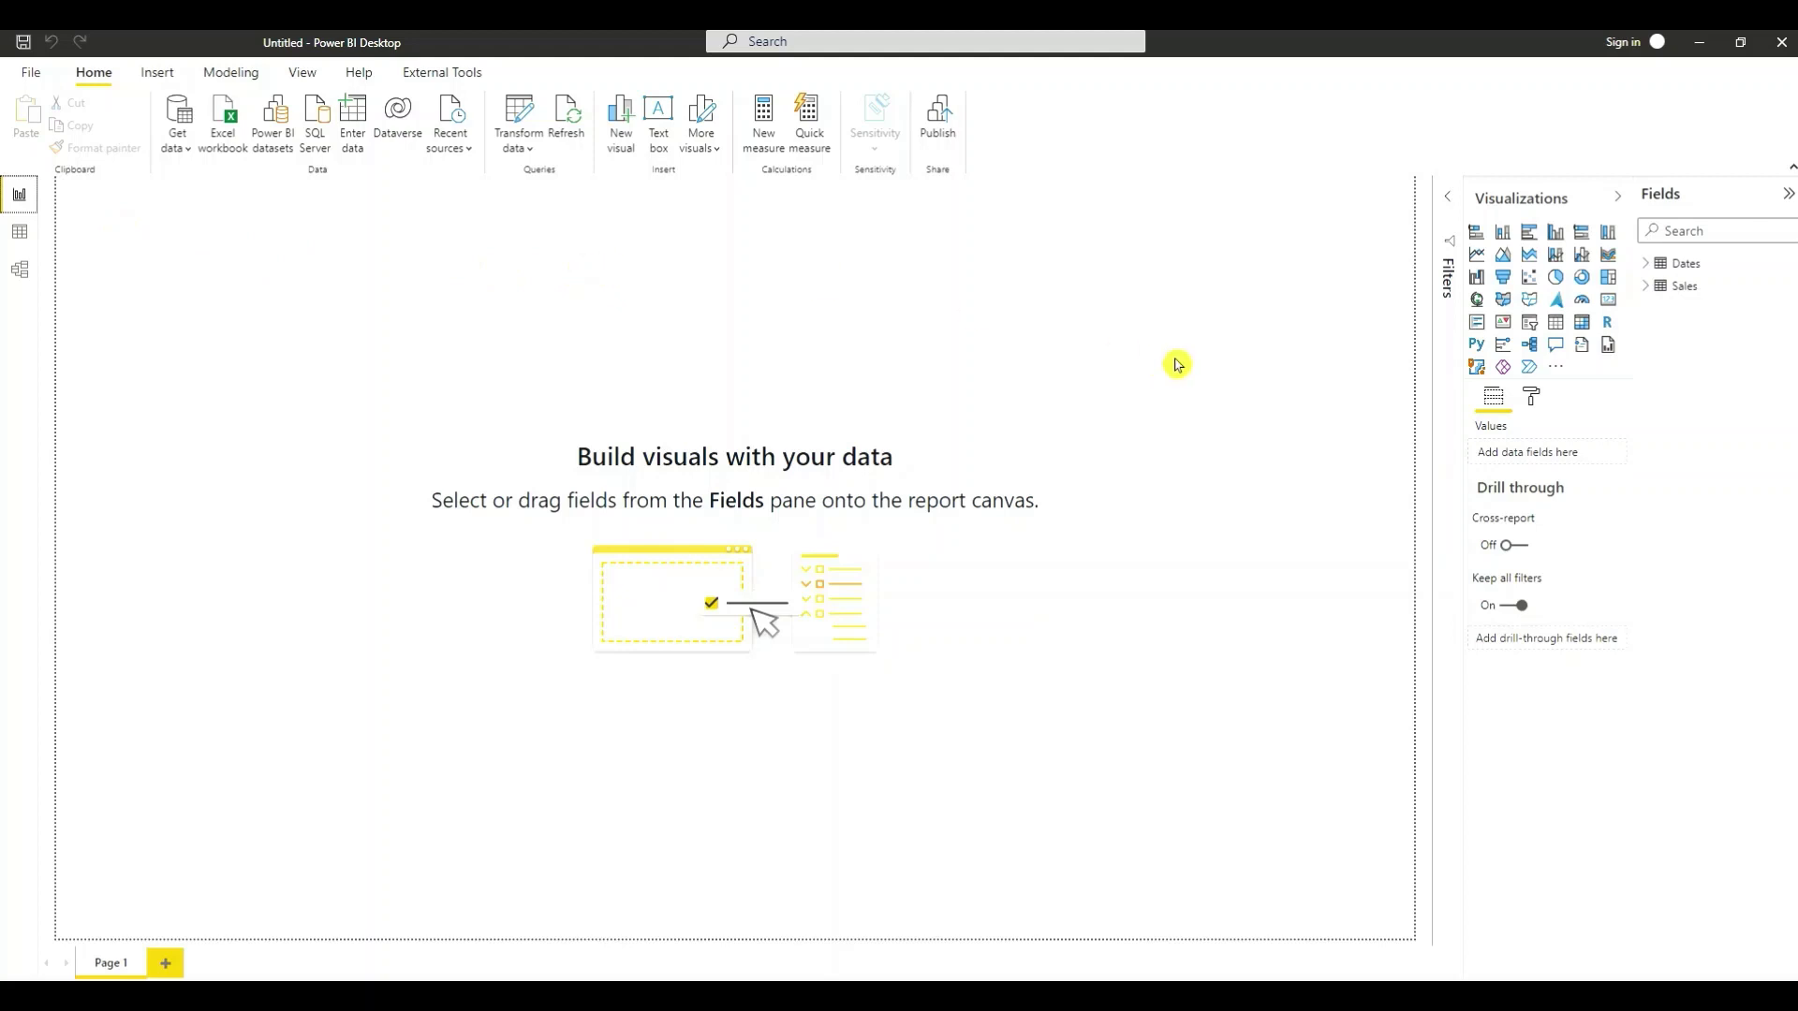
pyautogui.click(1532, 403)
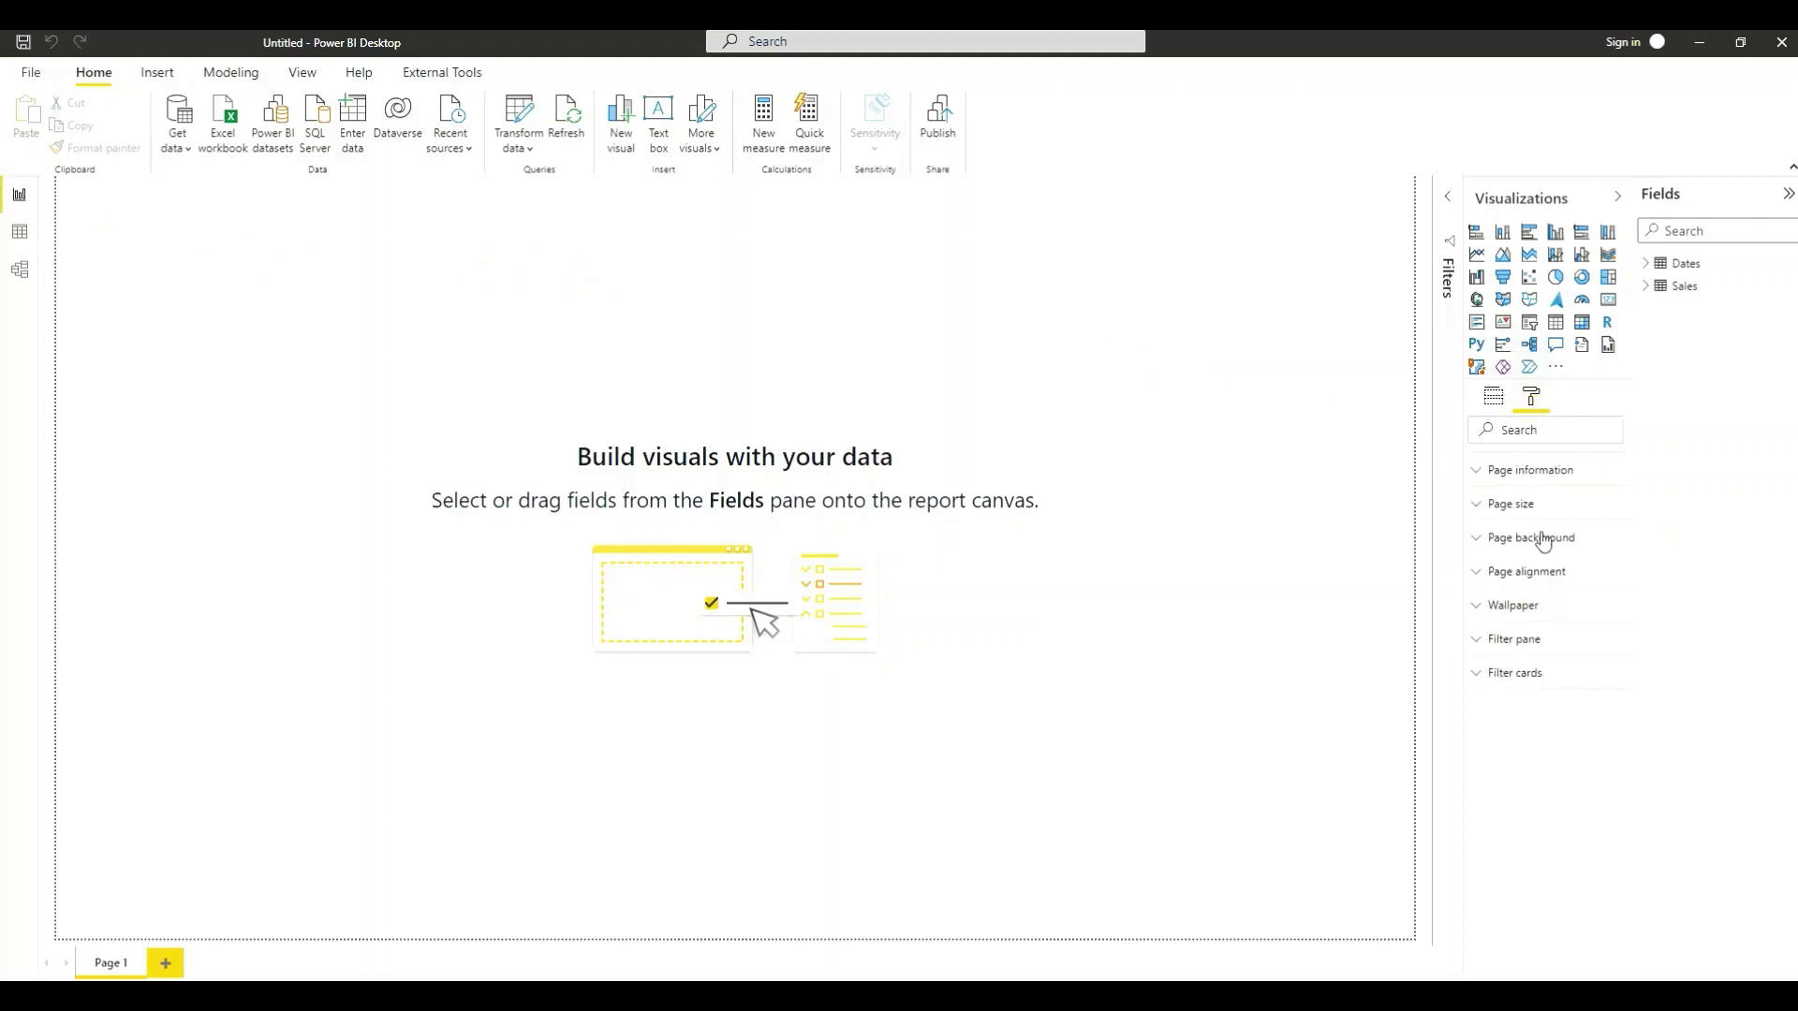
pyautogui.click(1477, 541)
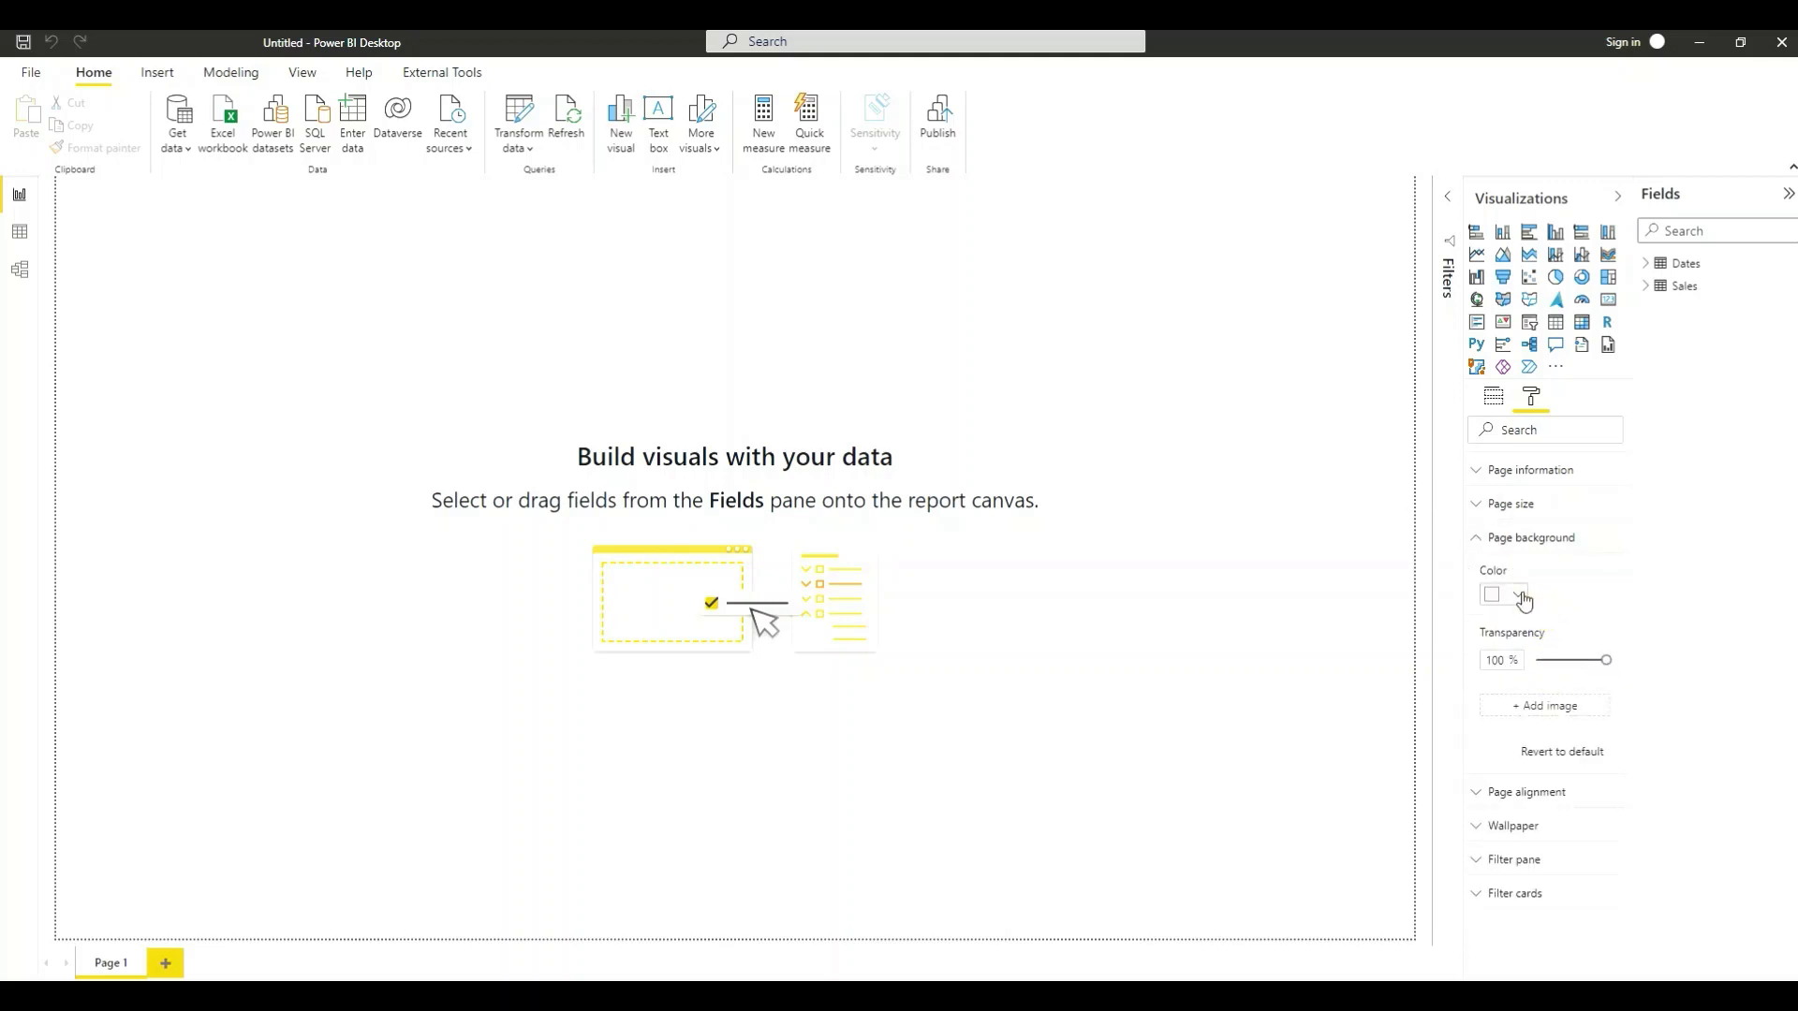
pyautogui.click(1523, 600)
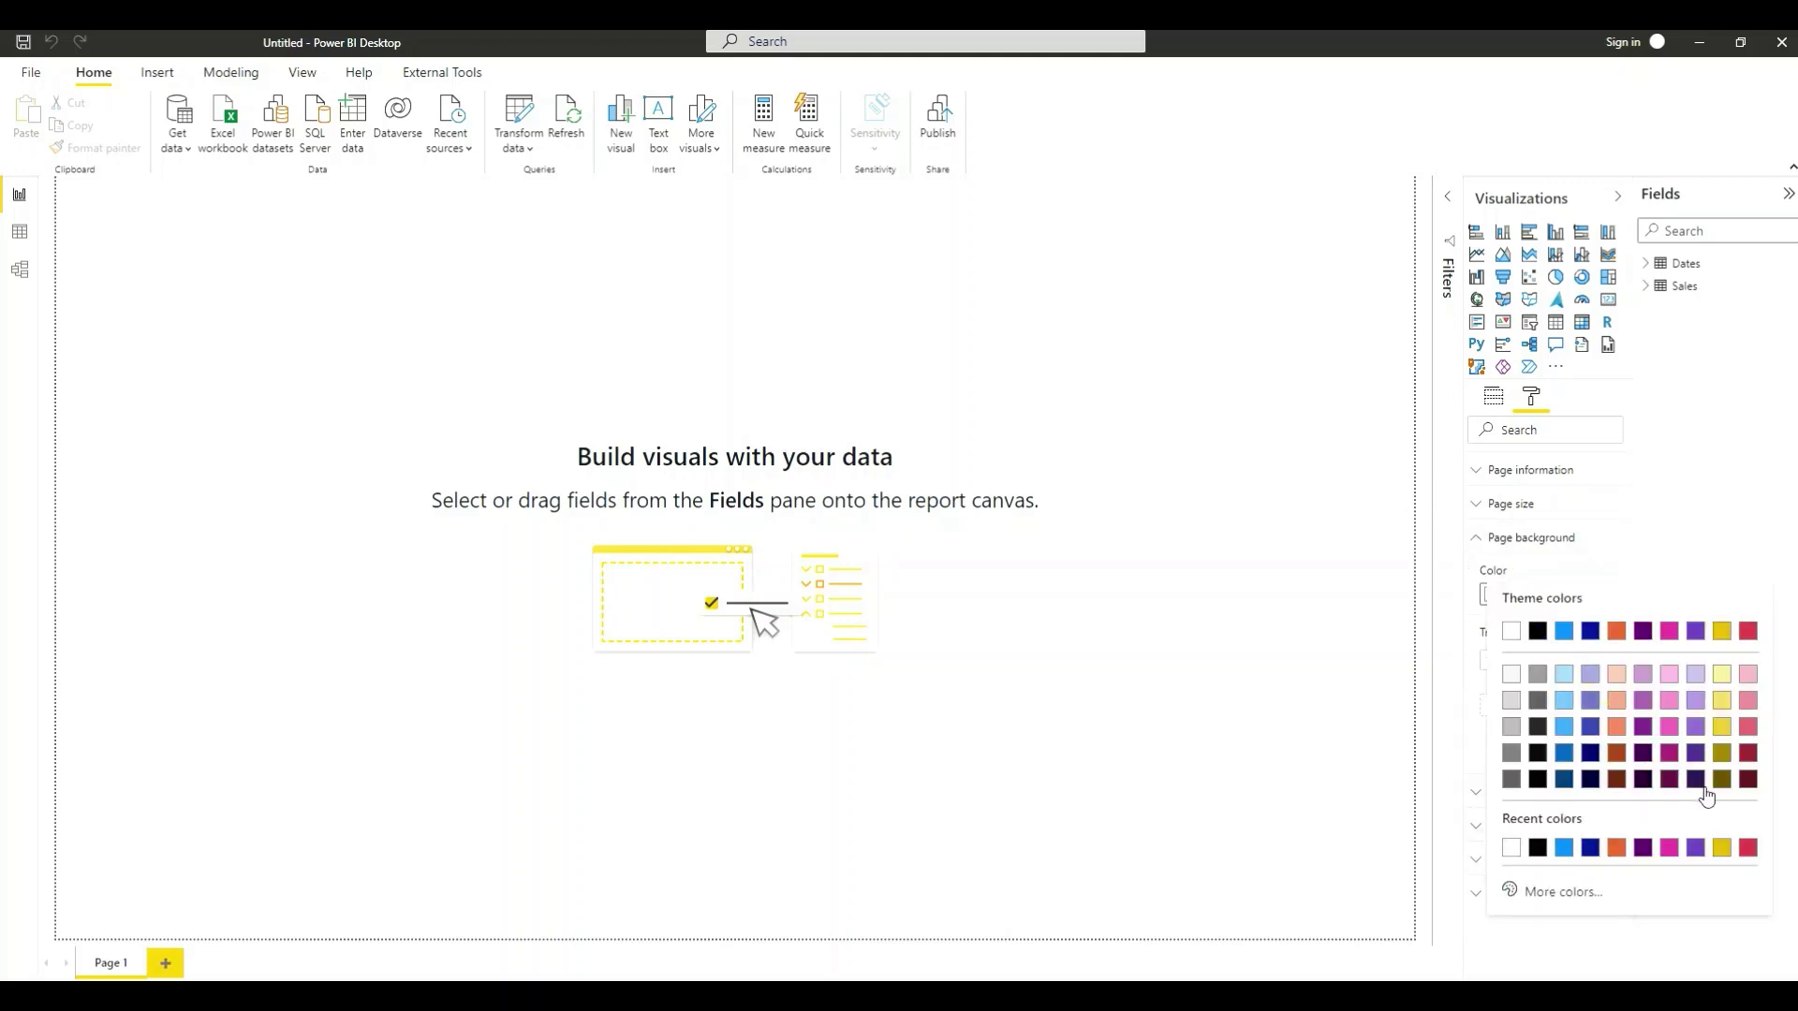
pyautogui.click(1693, 762)
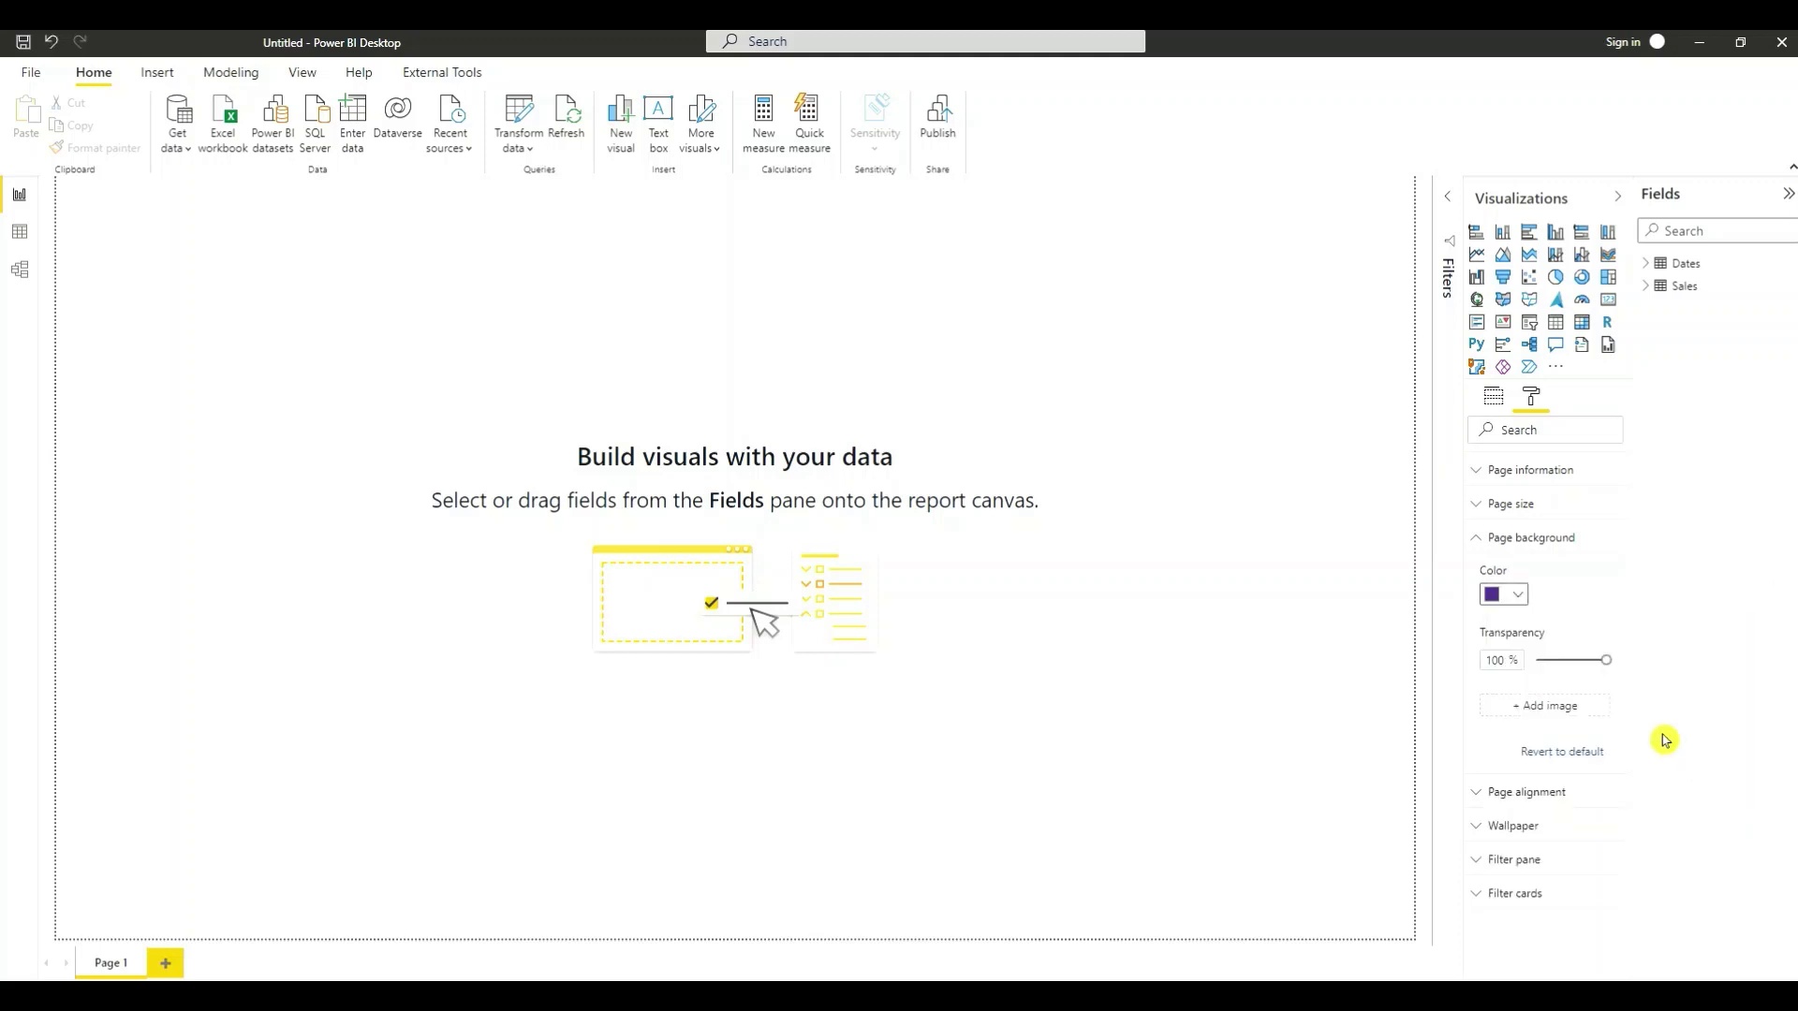
pyautogui.click(1604, 661)
pyautogui.moveTo(1604, 661); pyautogui.dragTo(1535, 661)
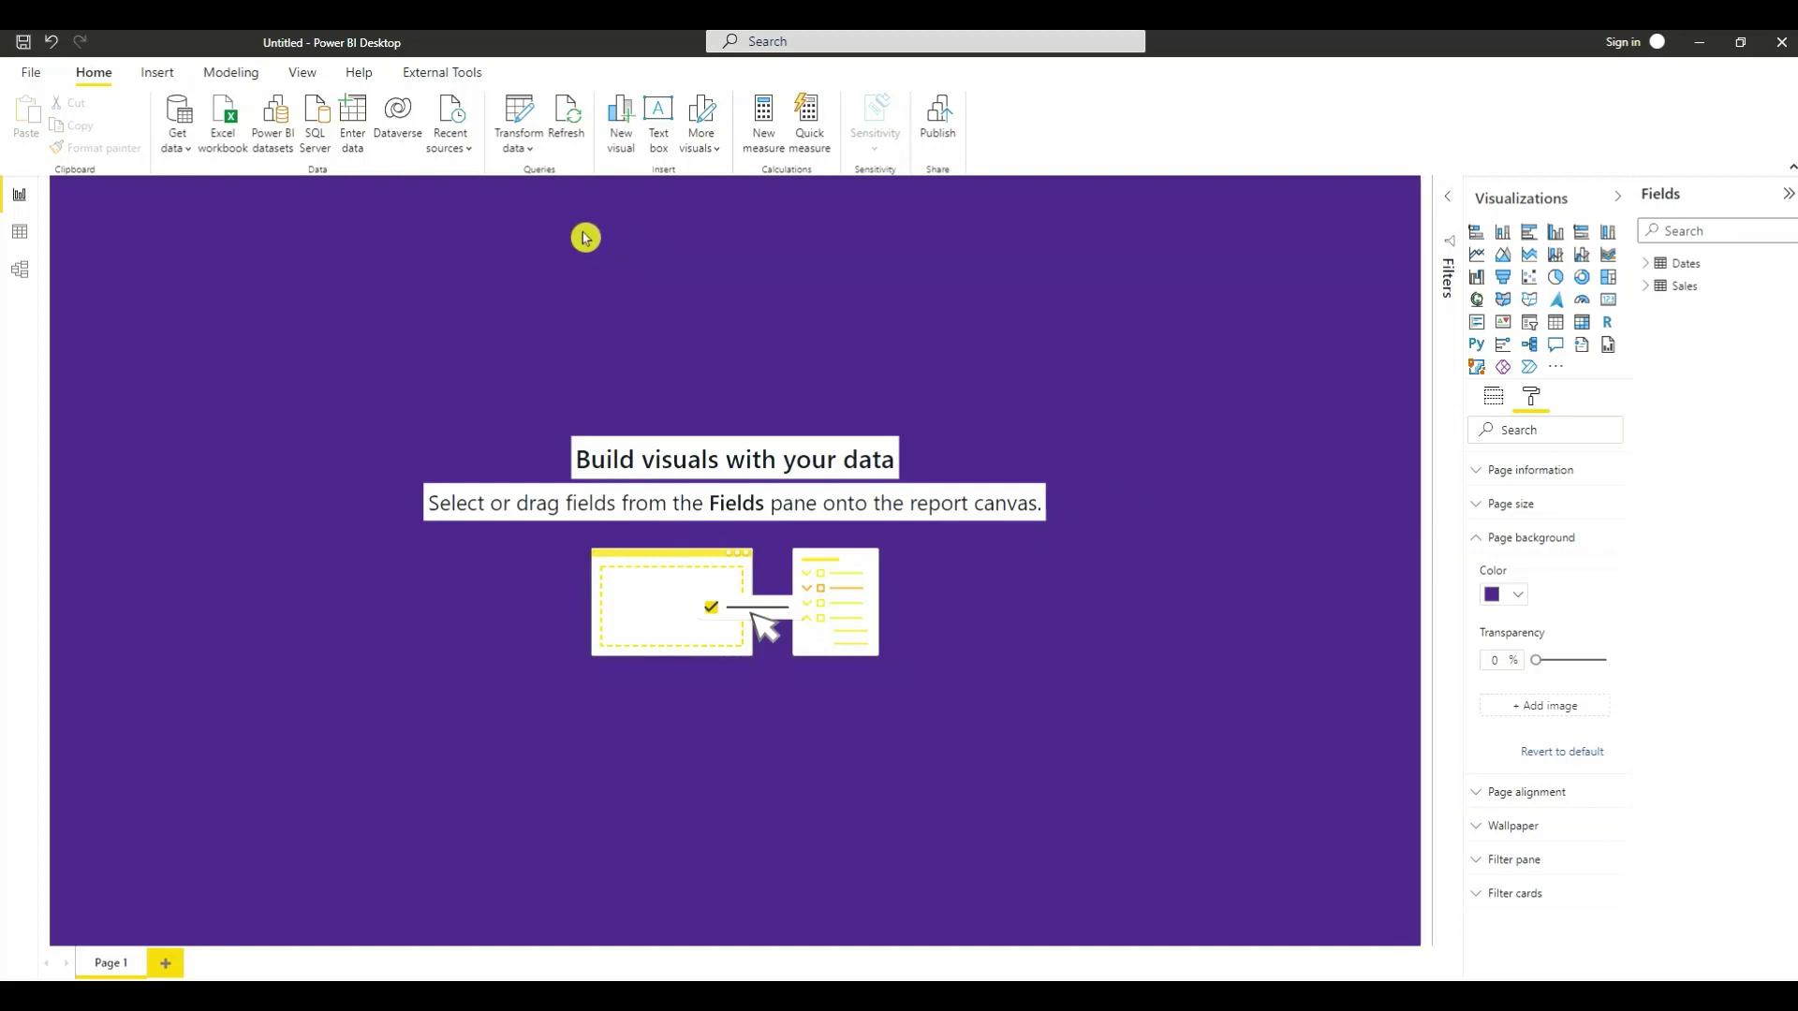
# - Enter and load a new table named 'DAX Measures' with one column also called 'DAX Measures'
pyautogui.click(351, 131)
pyautogui.doubleClick(589, 265)
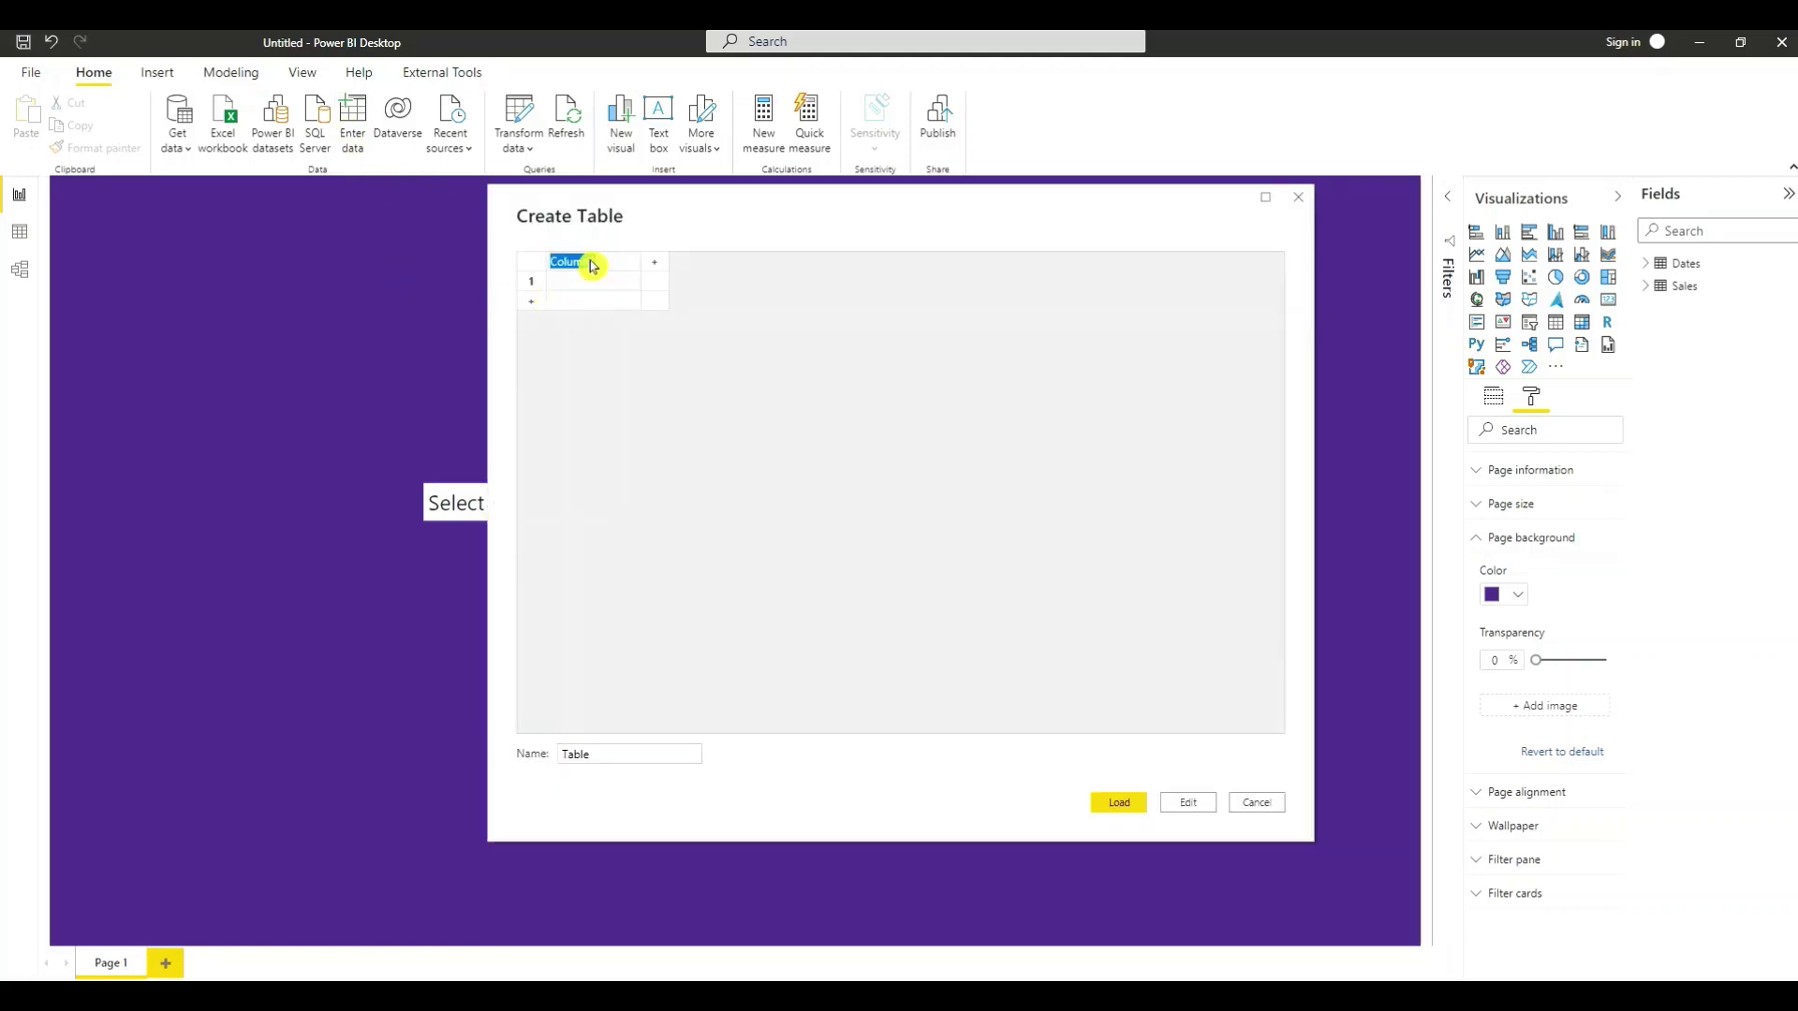
pyautogui.write('DAX')
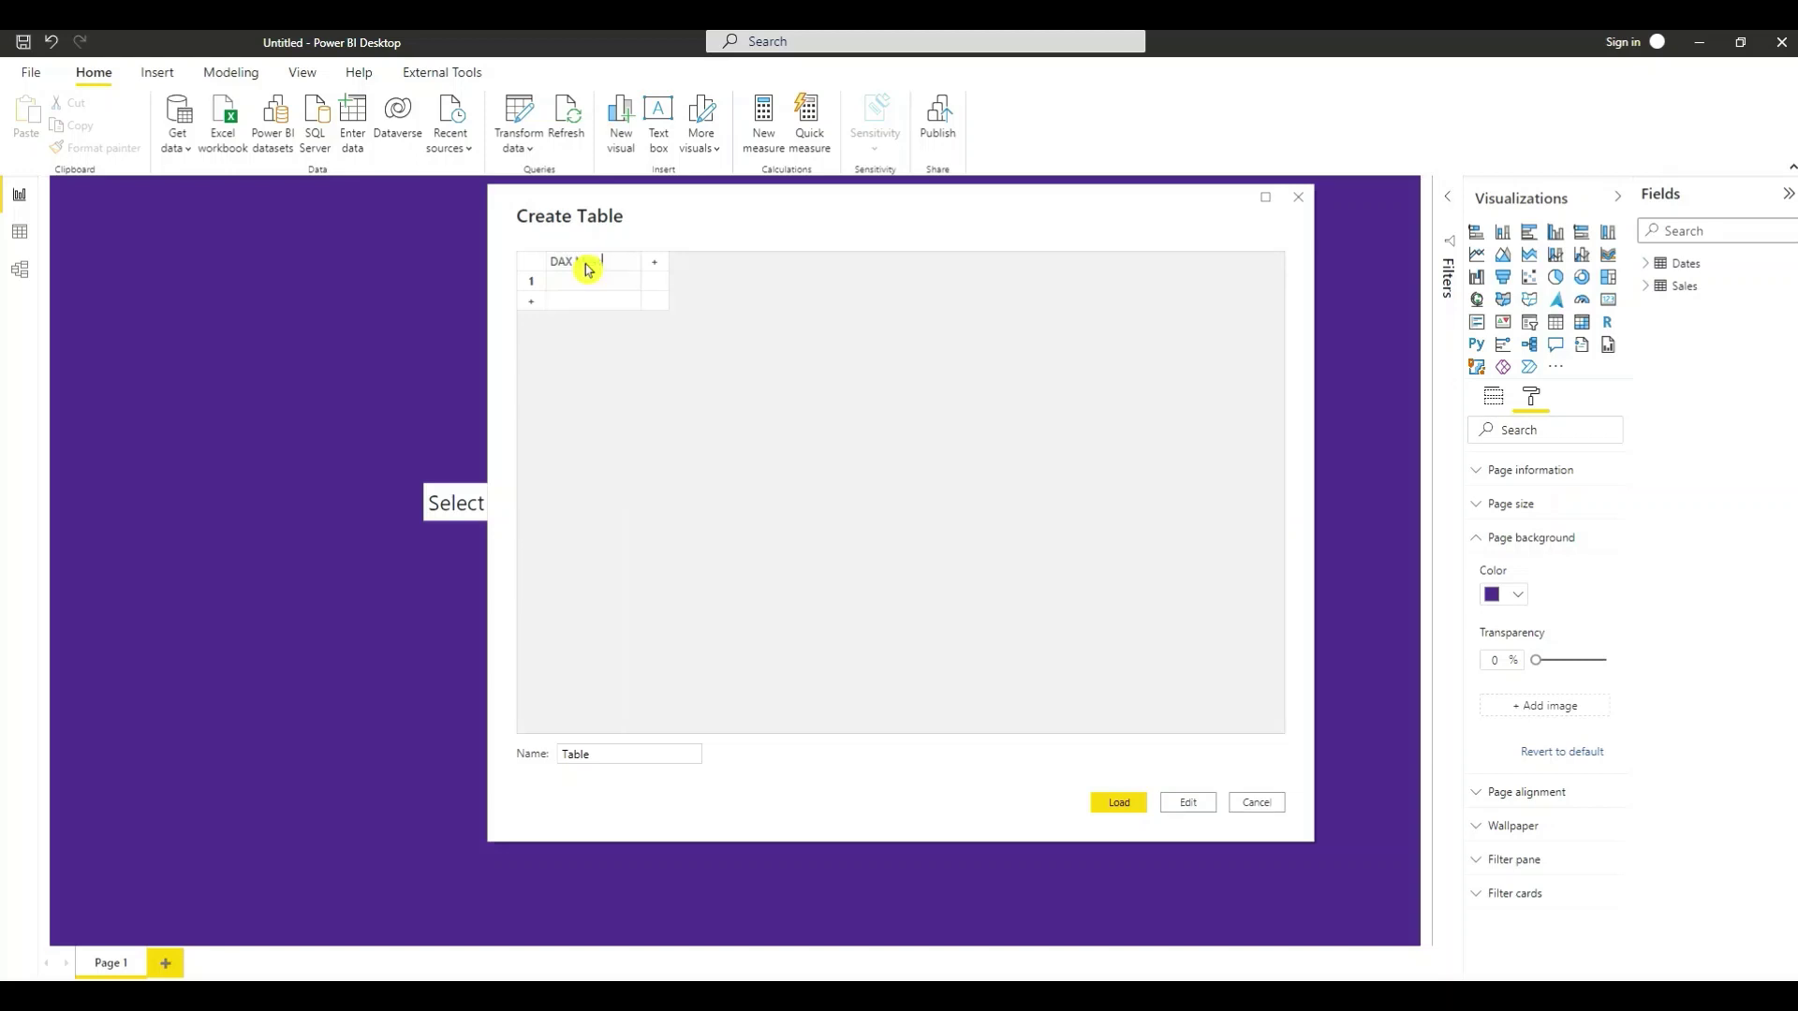
pyautogui.write(' Measures')
pyautogui.click(602, 754)
pyautogui.moveTo(602, 754); pyautogui.dragTo(519, 757)
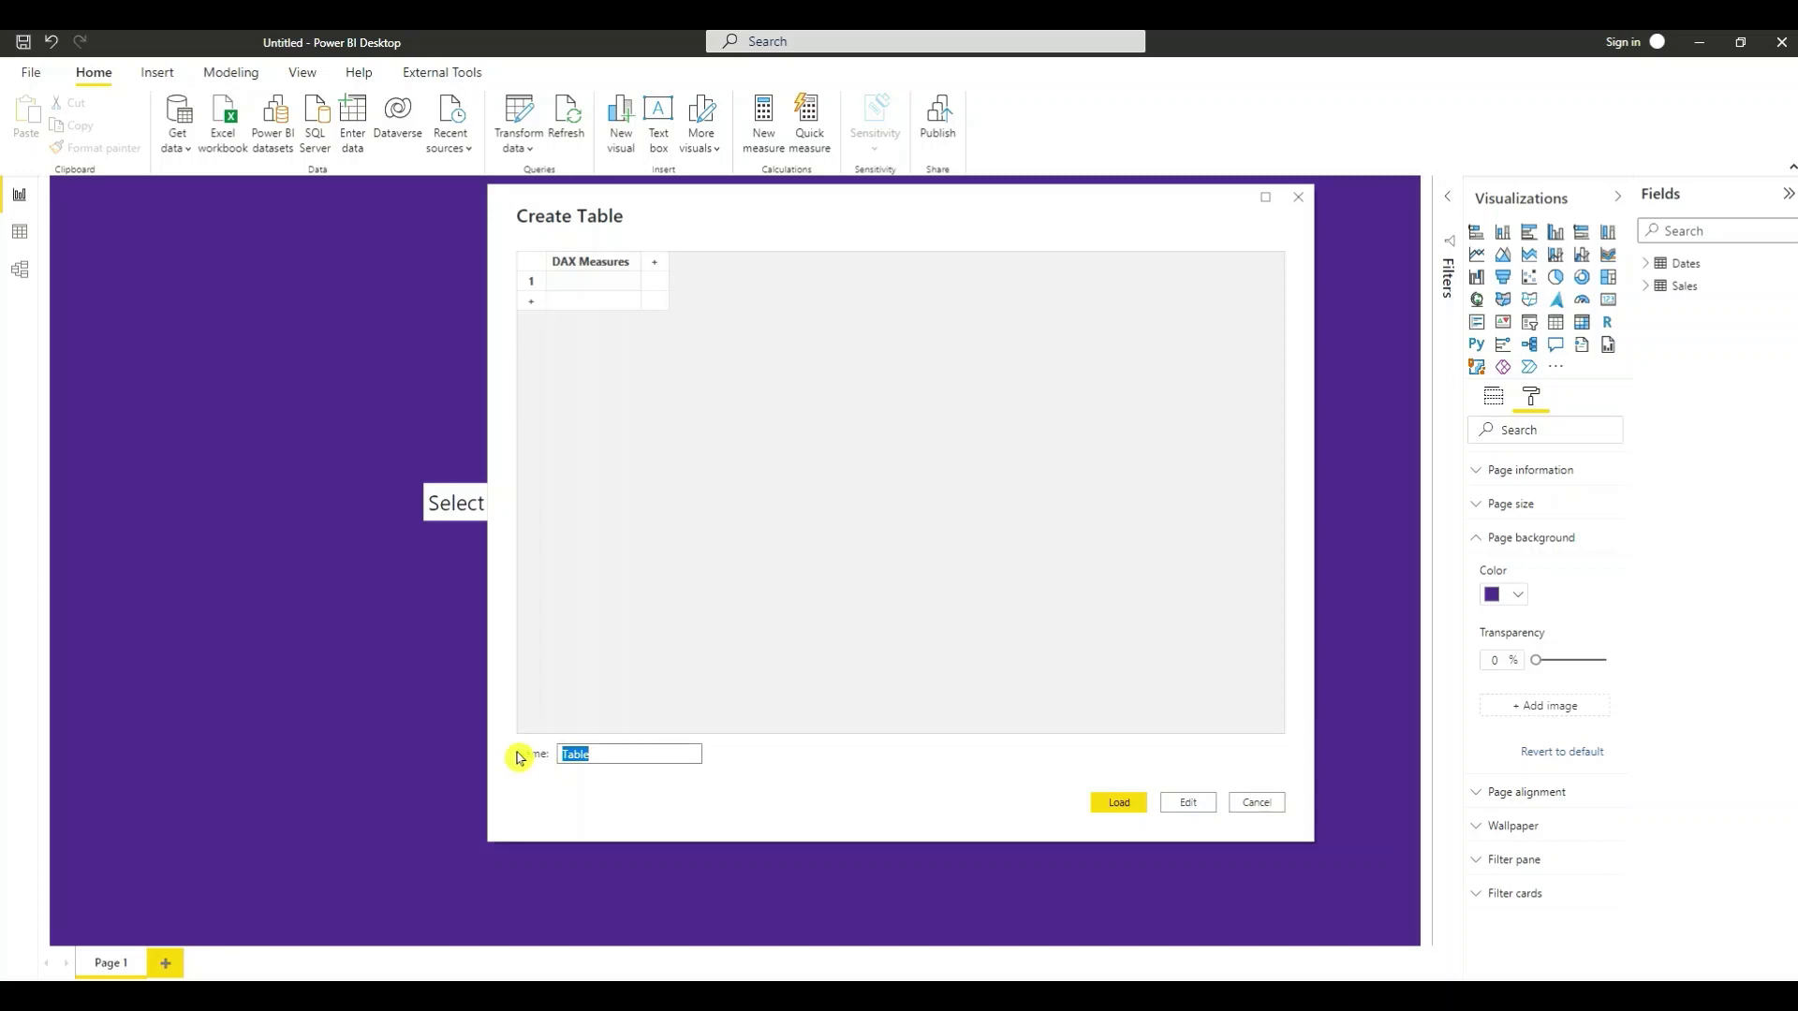
pyautogui.write('DAX ')
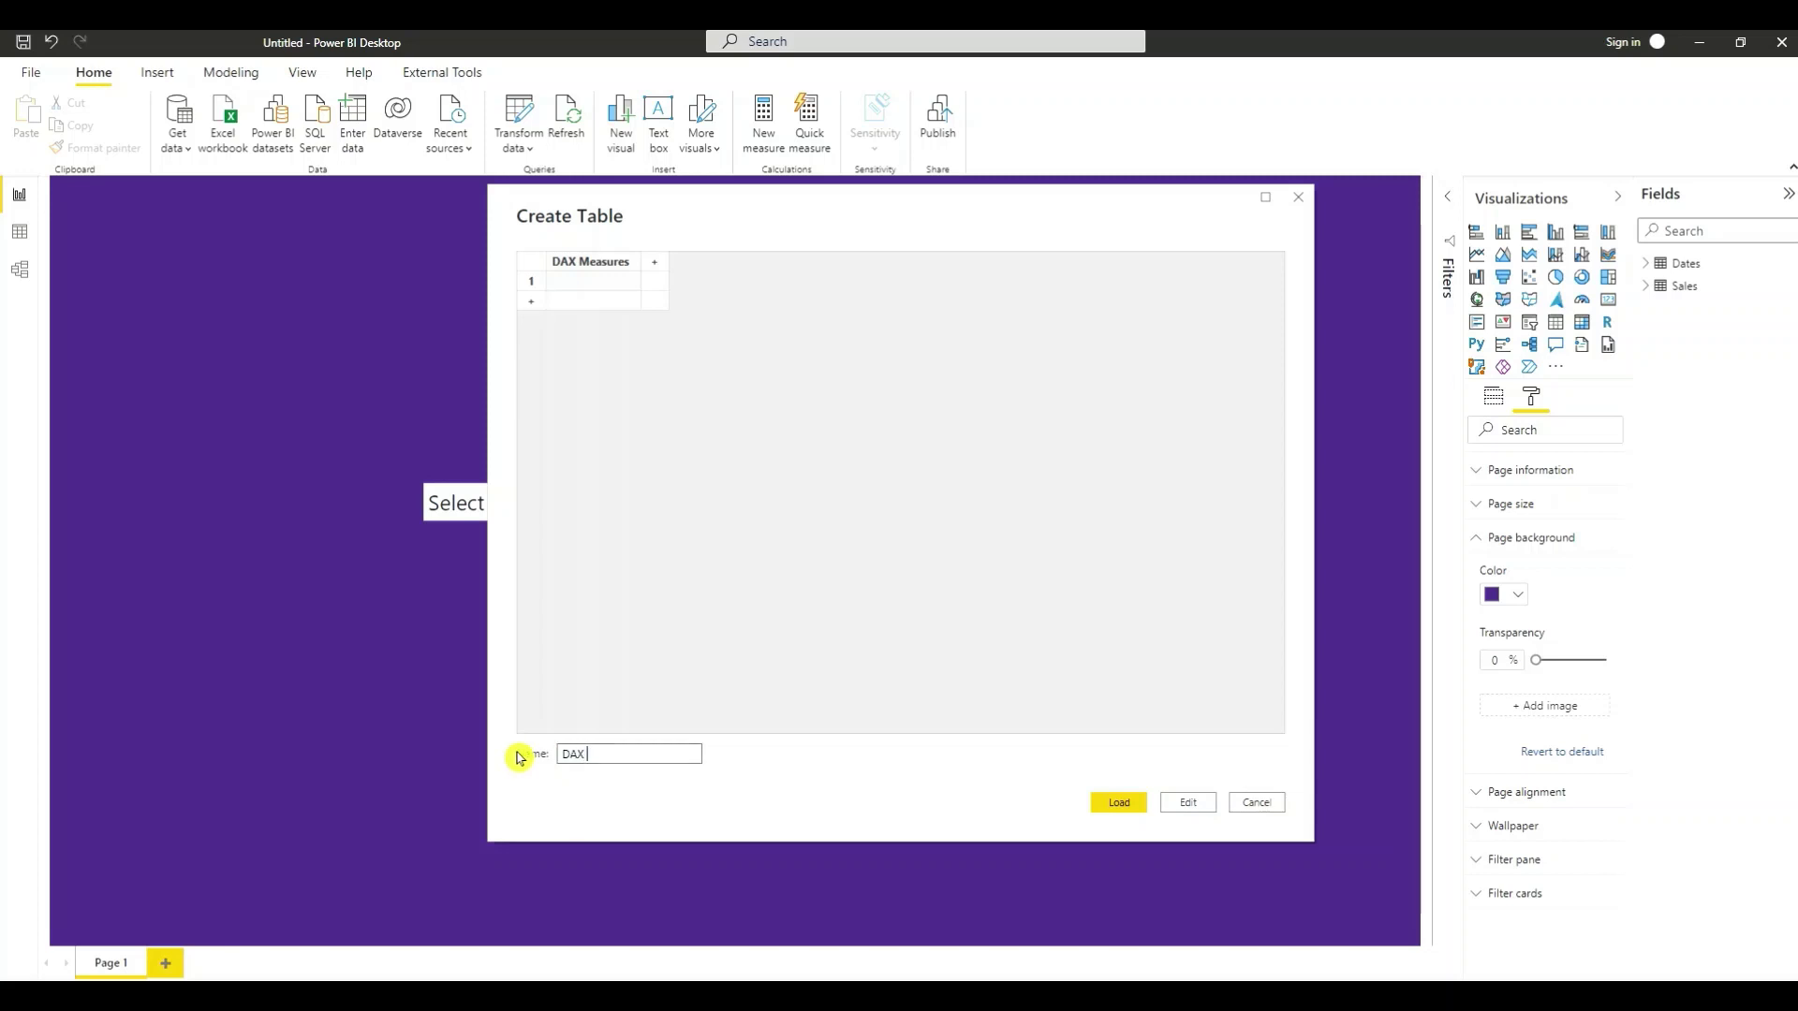
pyautogui.write('Measures')
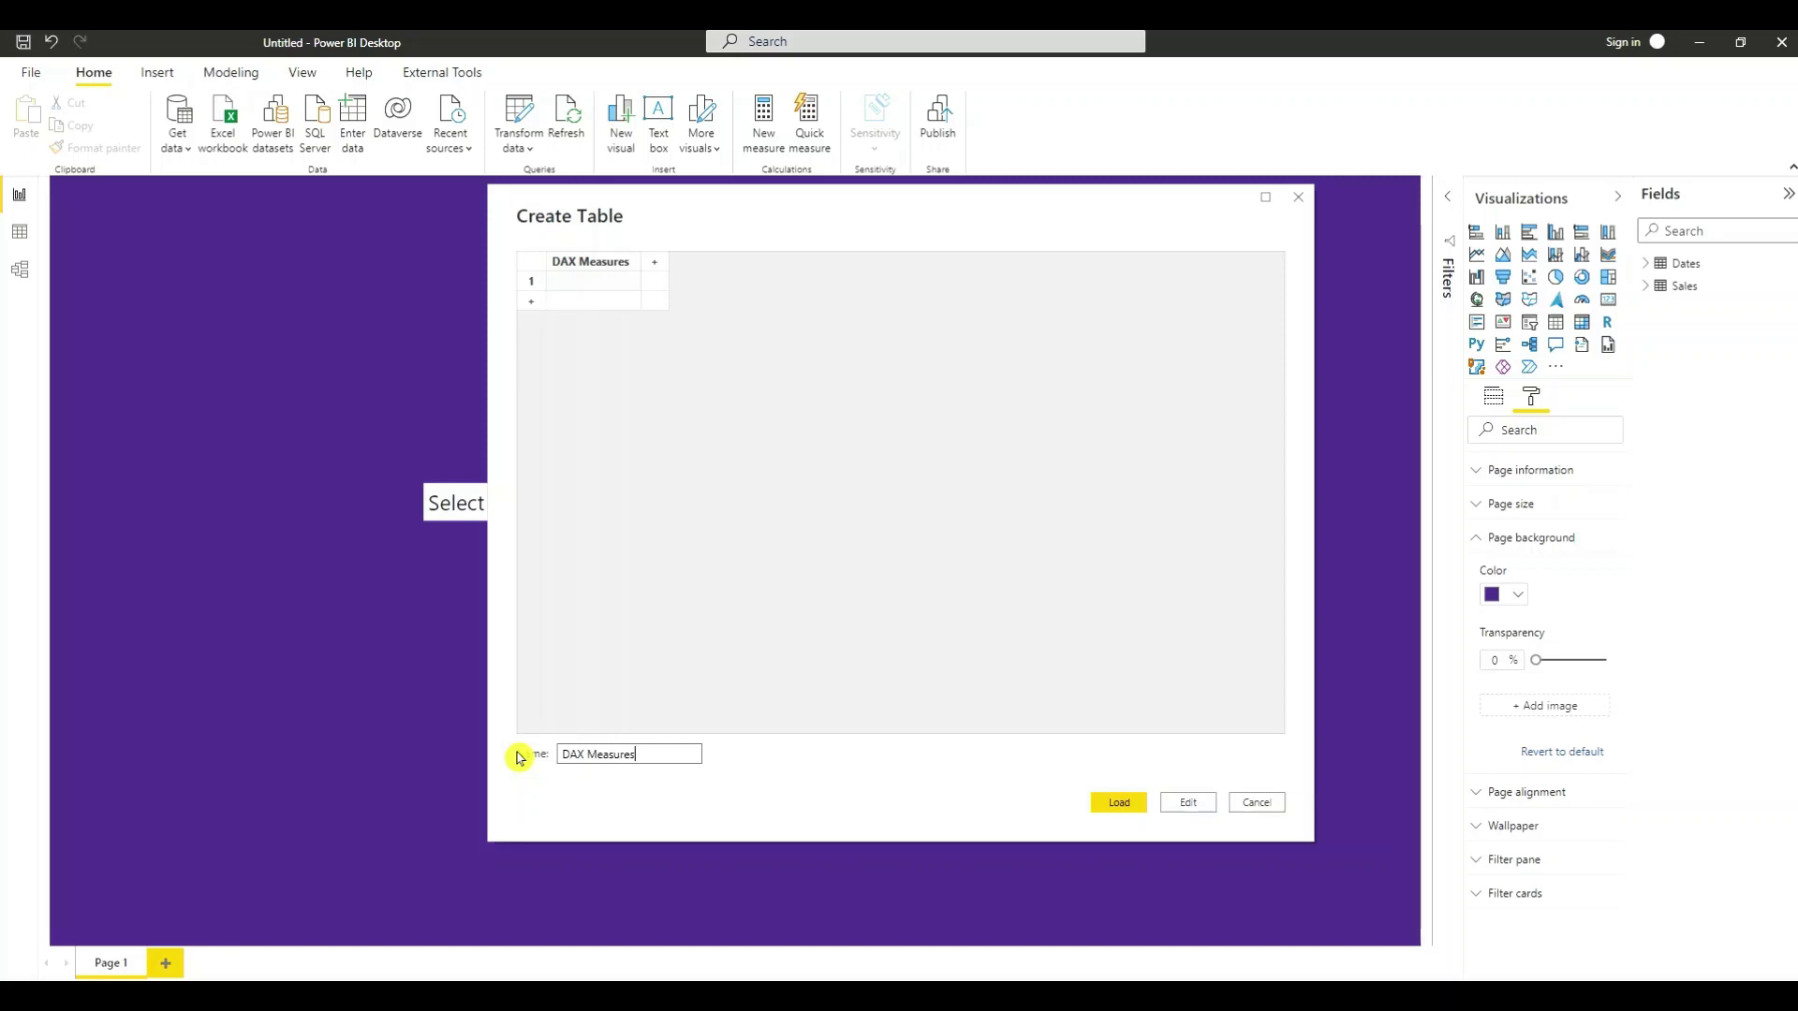
pyautogui.click(1099, 805)
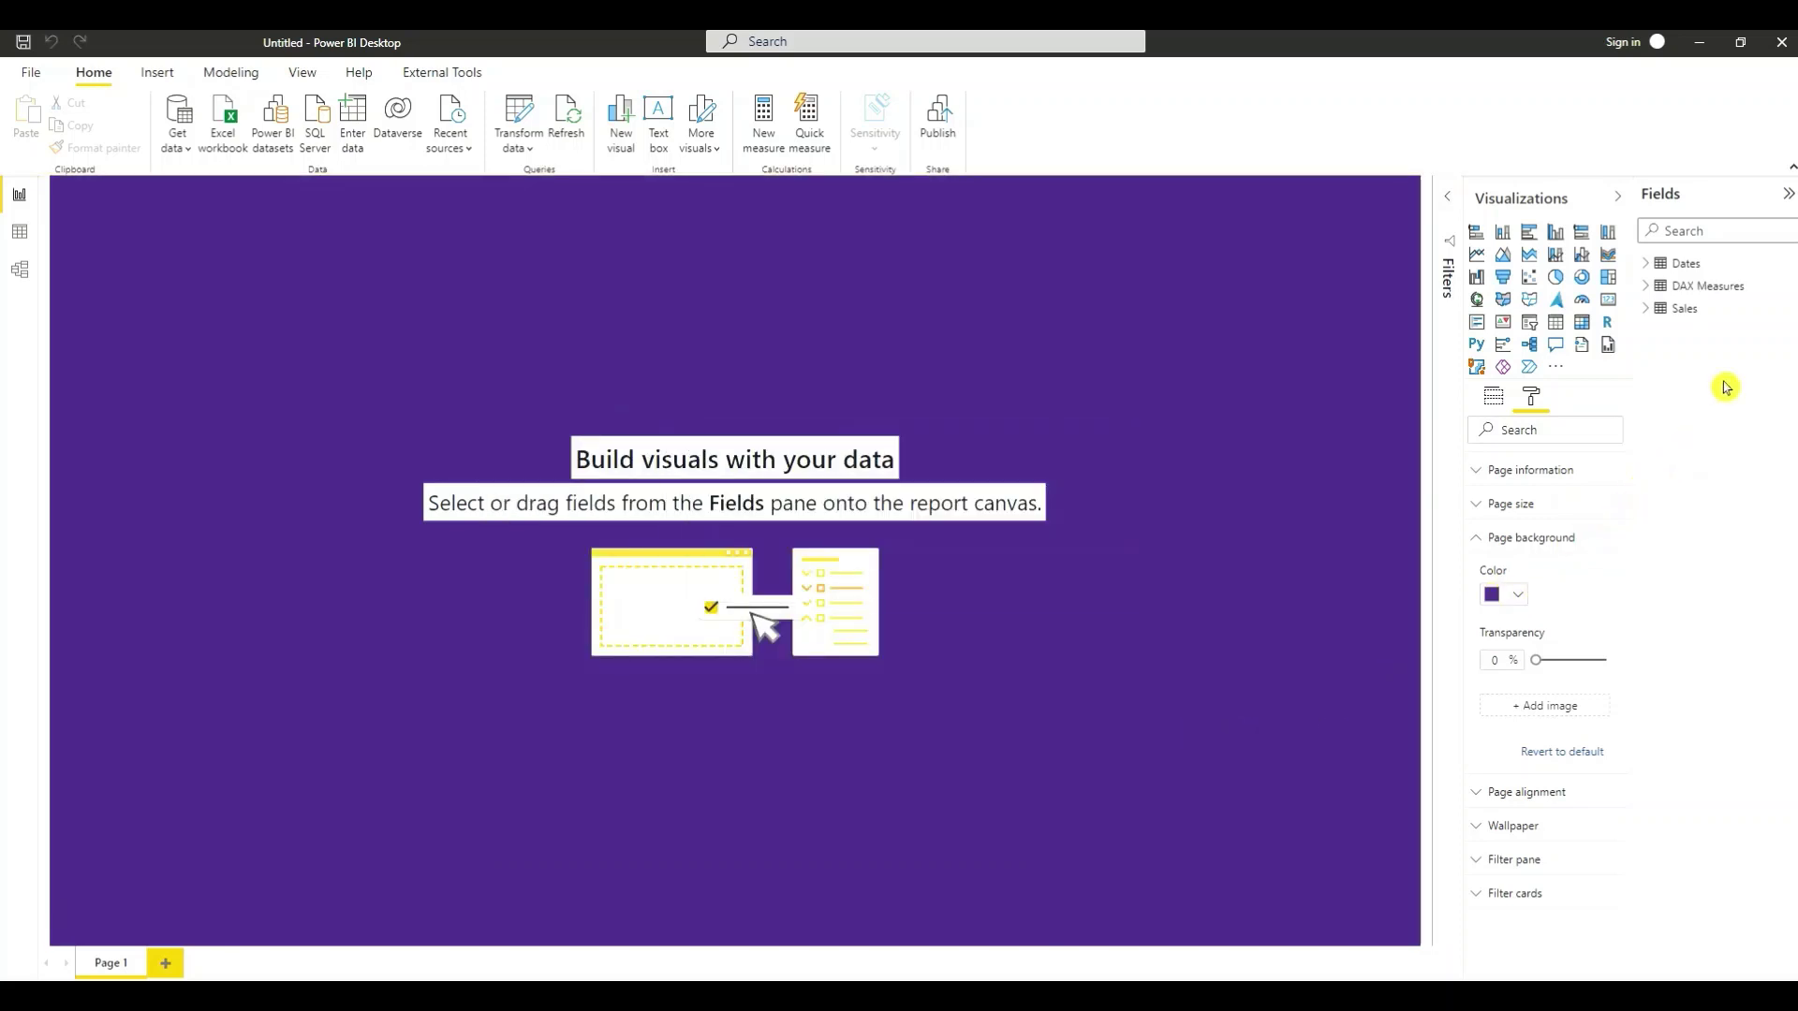
# - Create the measure Total Sales = SUM(Sales[Total Revenue]) in the DAX Measures table
pyautogui.click(1684, 293)
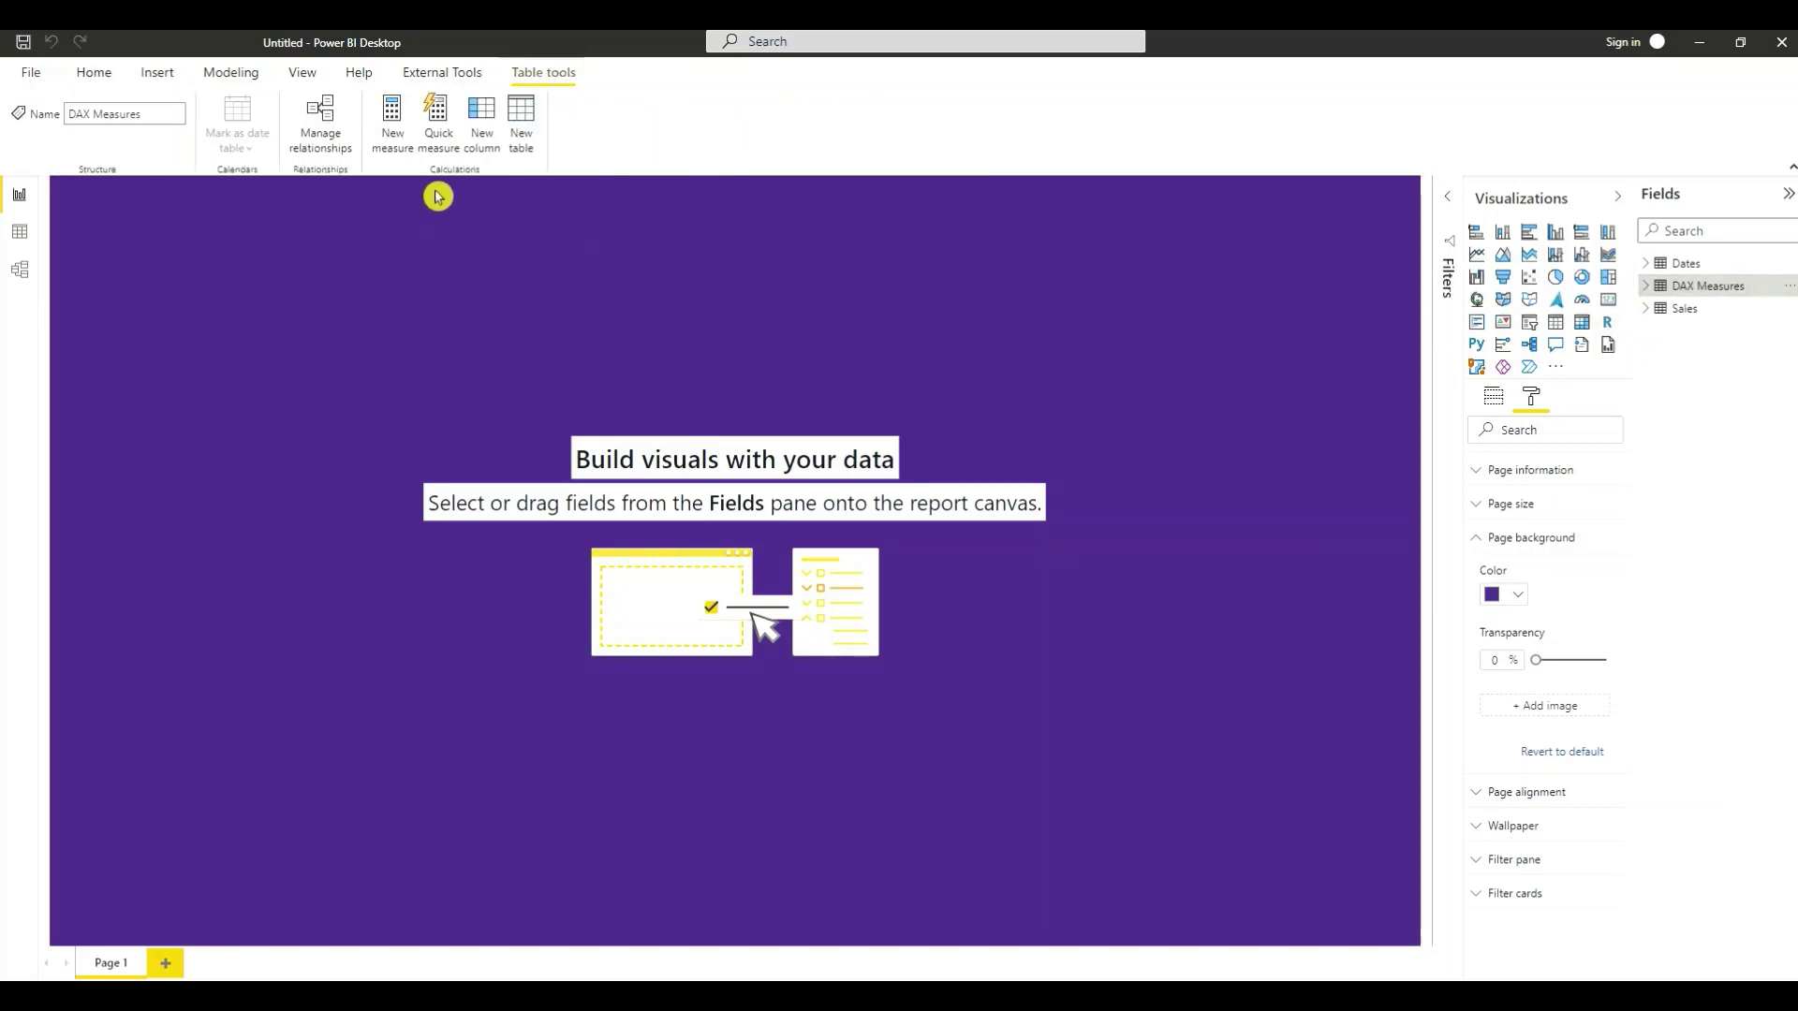
pyautogui.click(389, 141)
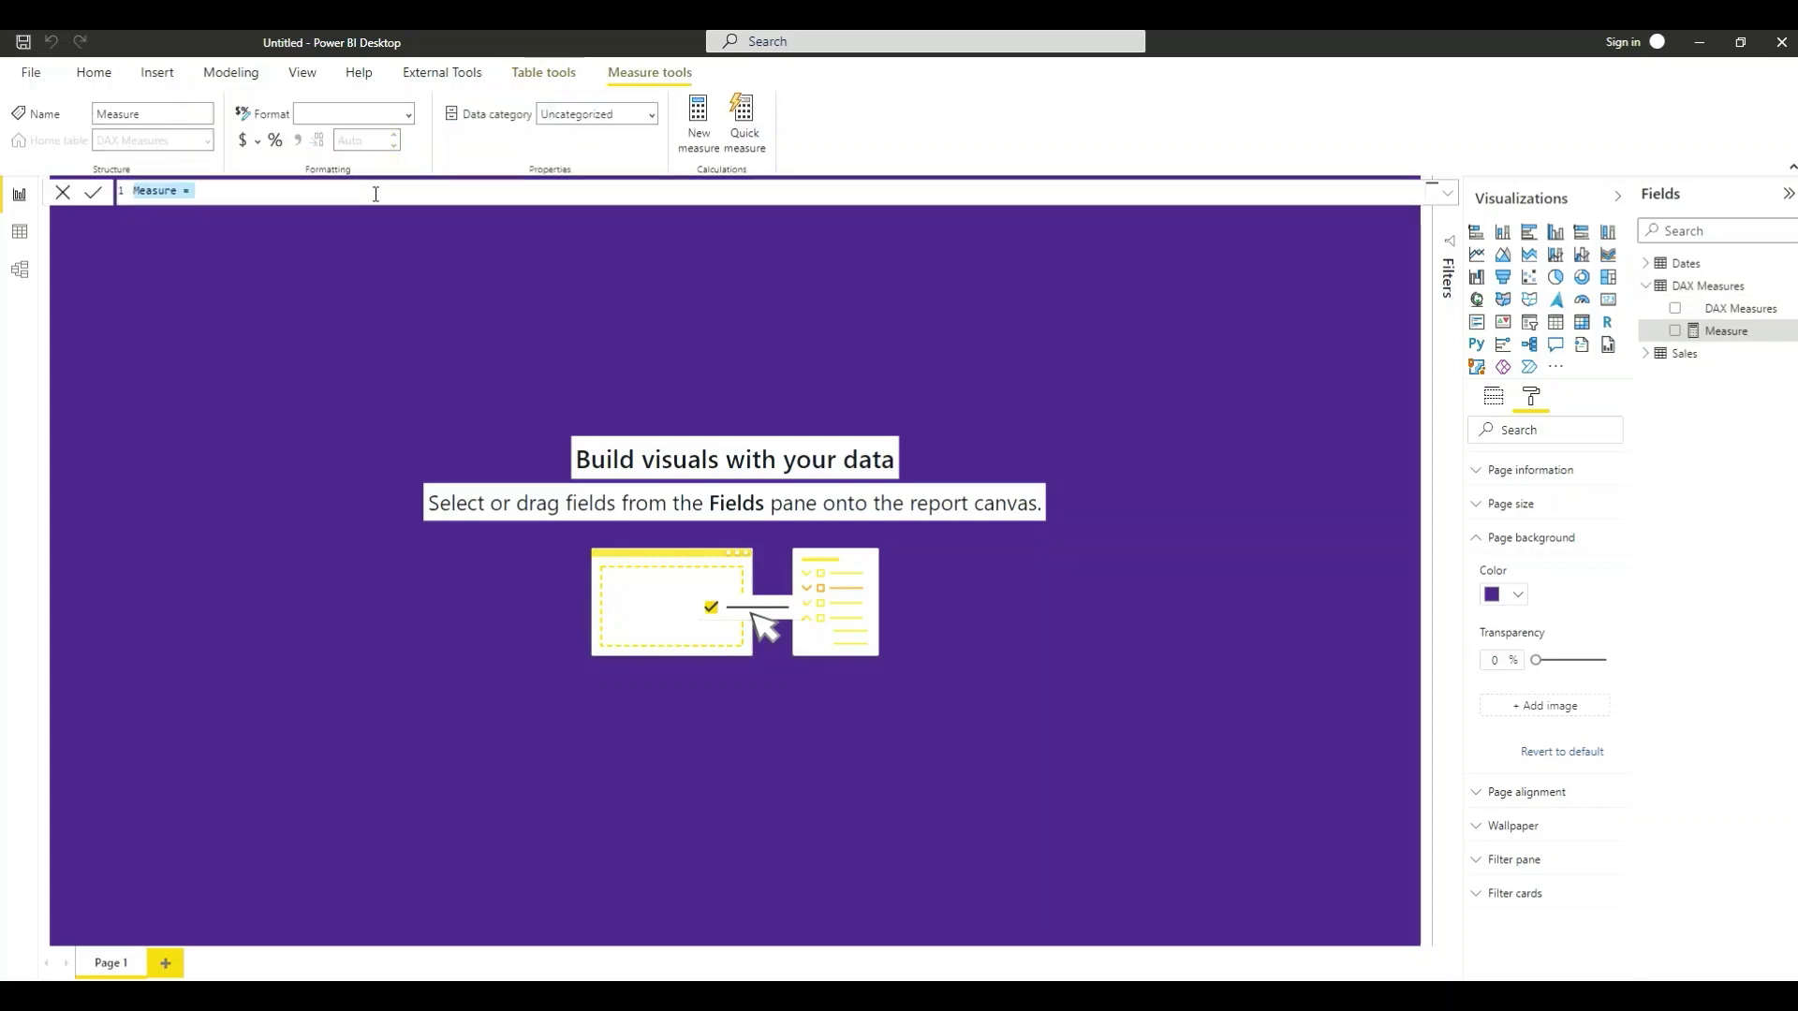
pyautogui.write('Total Sa')
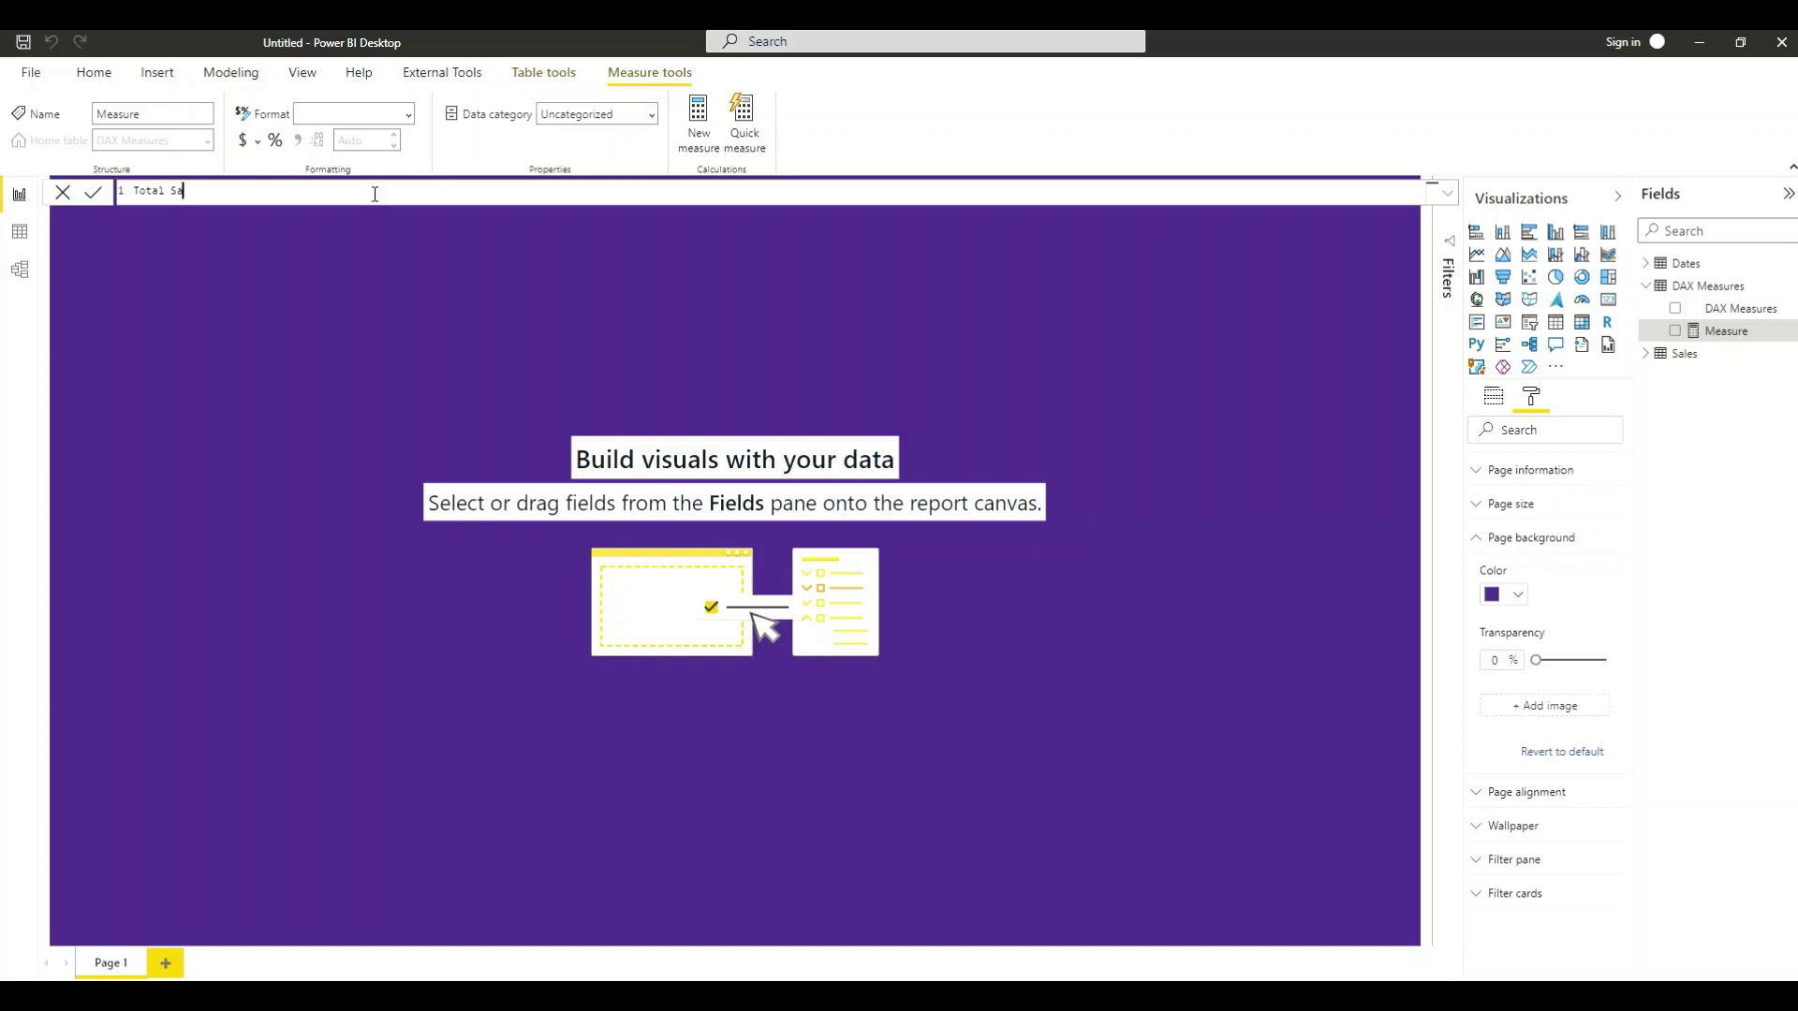
pyautogui.write('les = S')
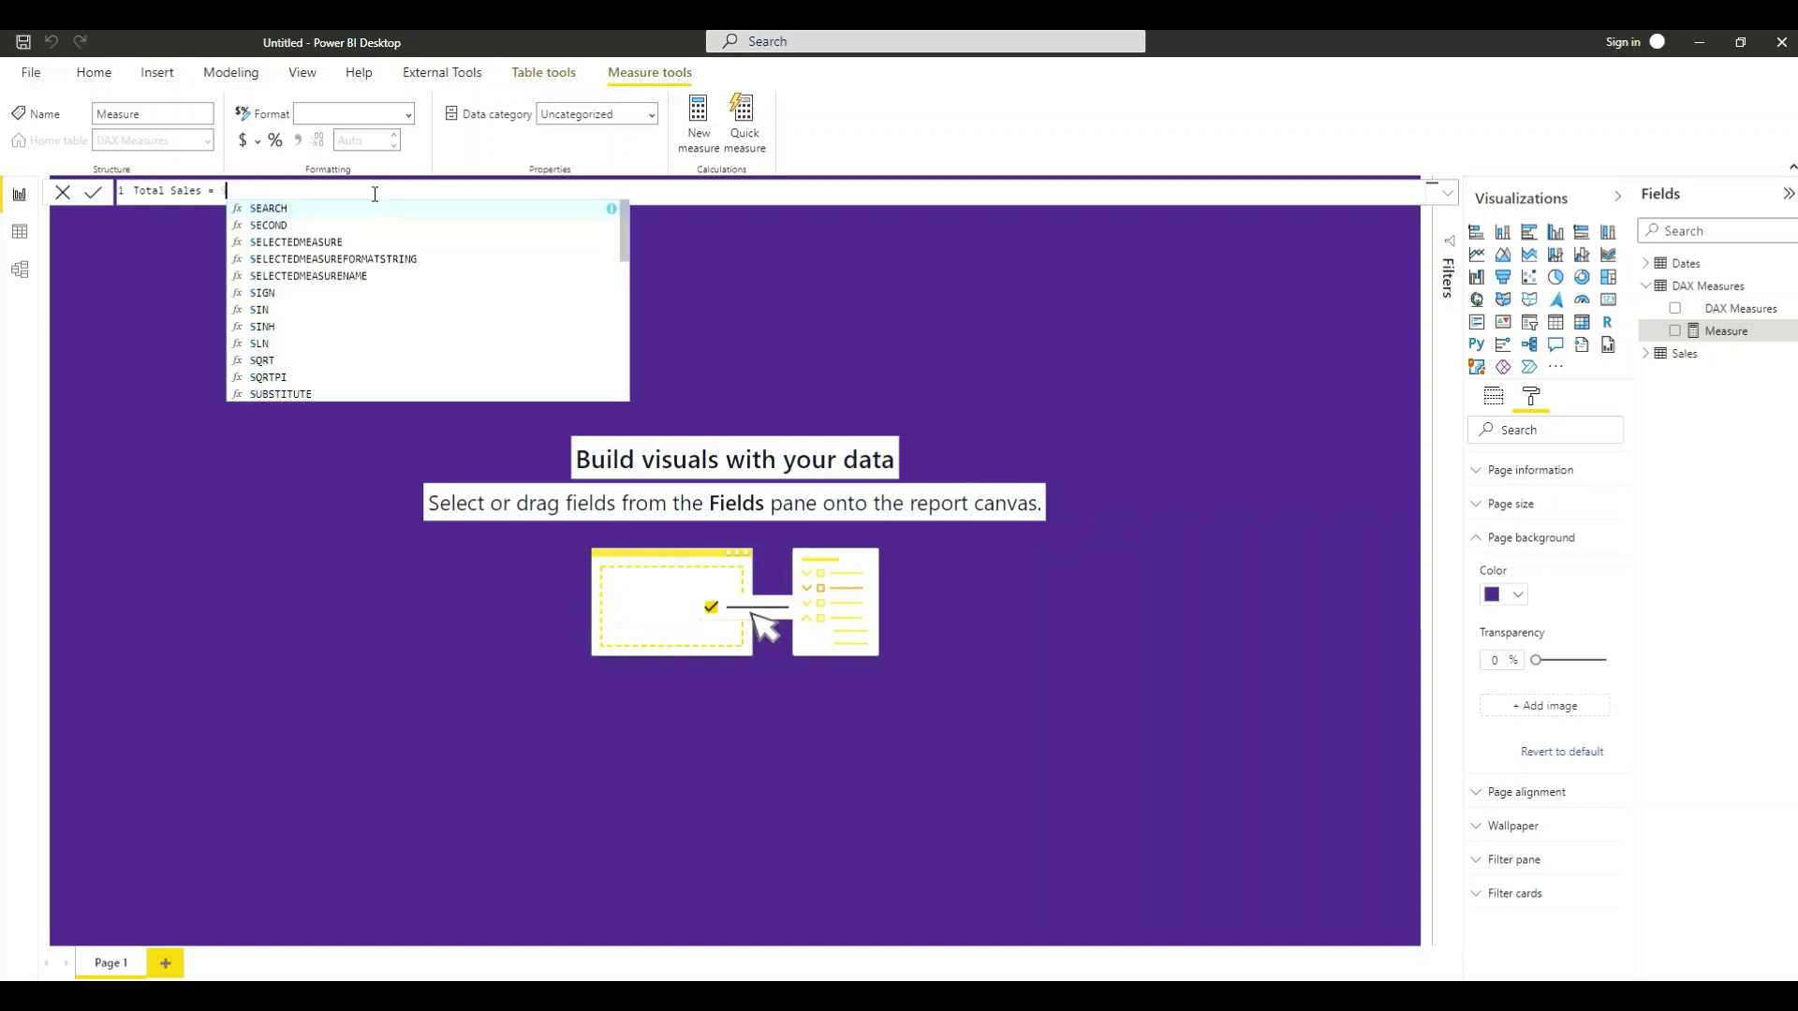
pyautogui.write('UM')
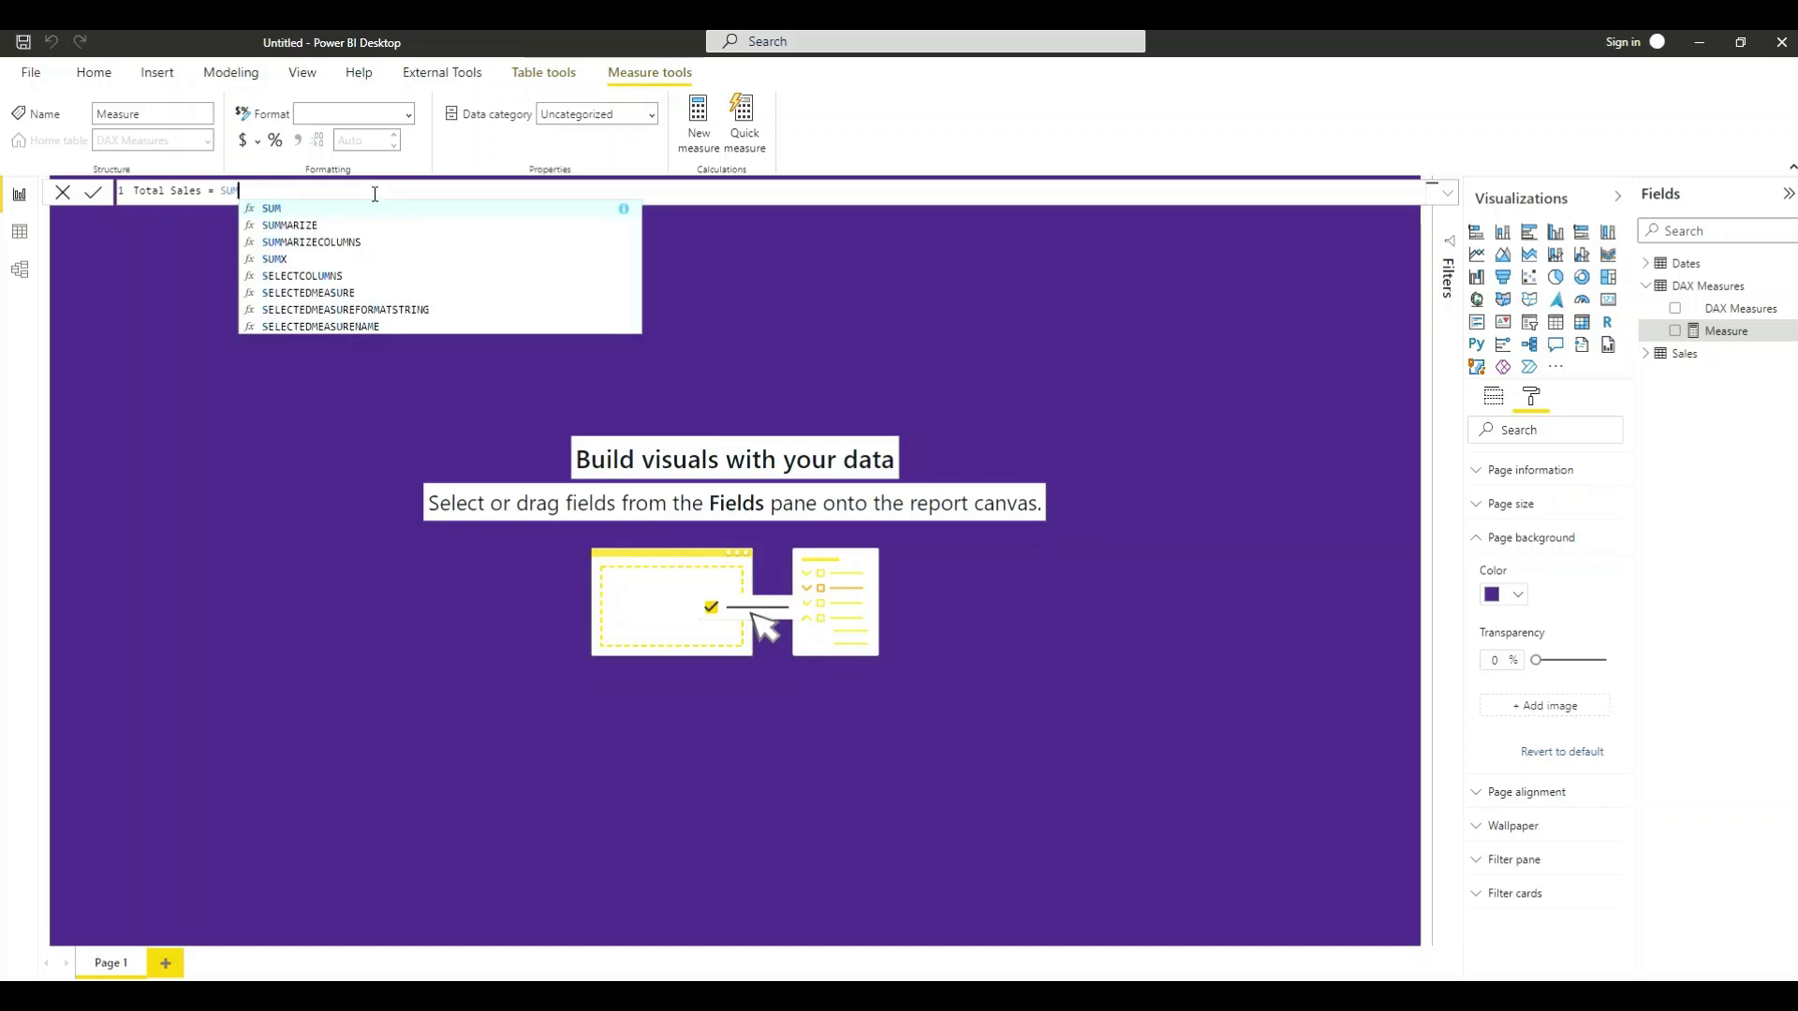
pyautogui.write('(')
pyautogui.write('T')
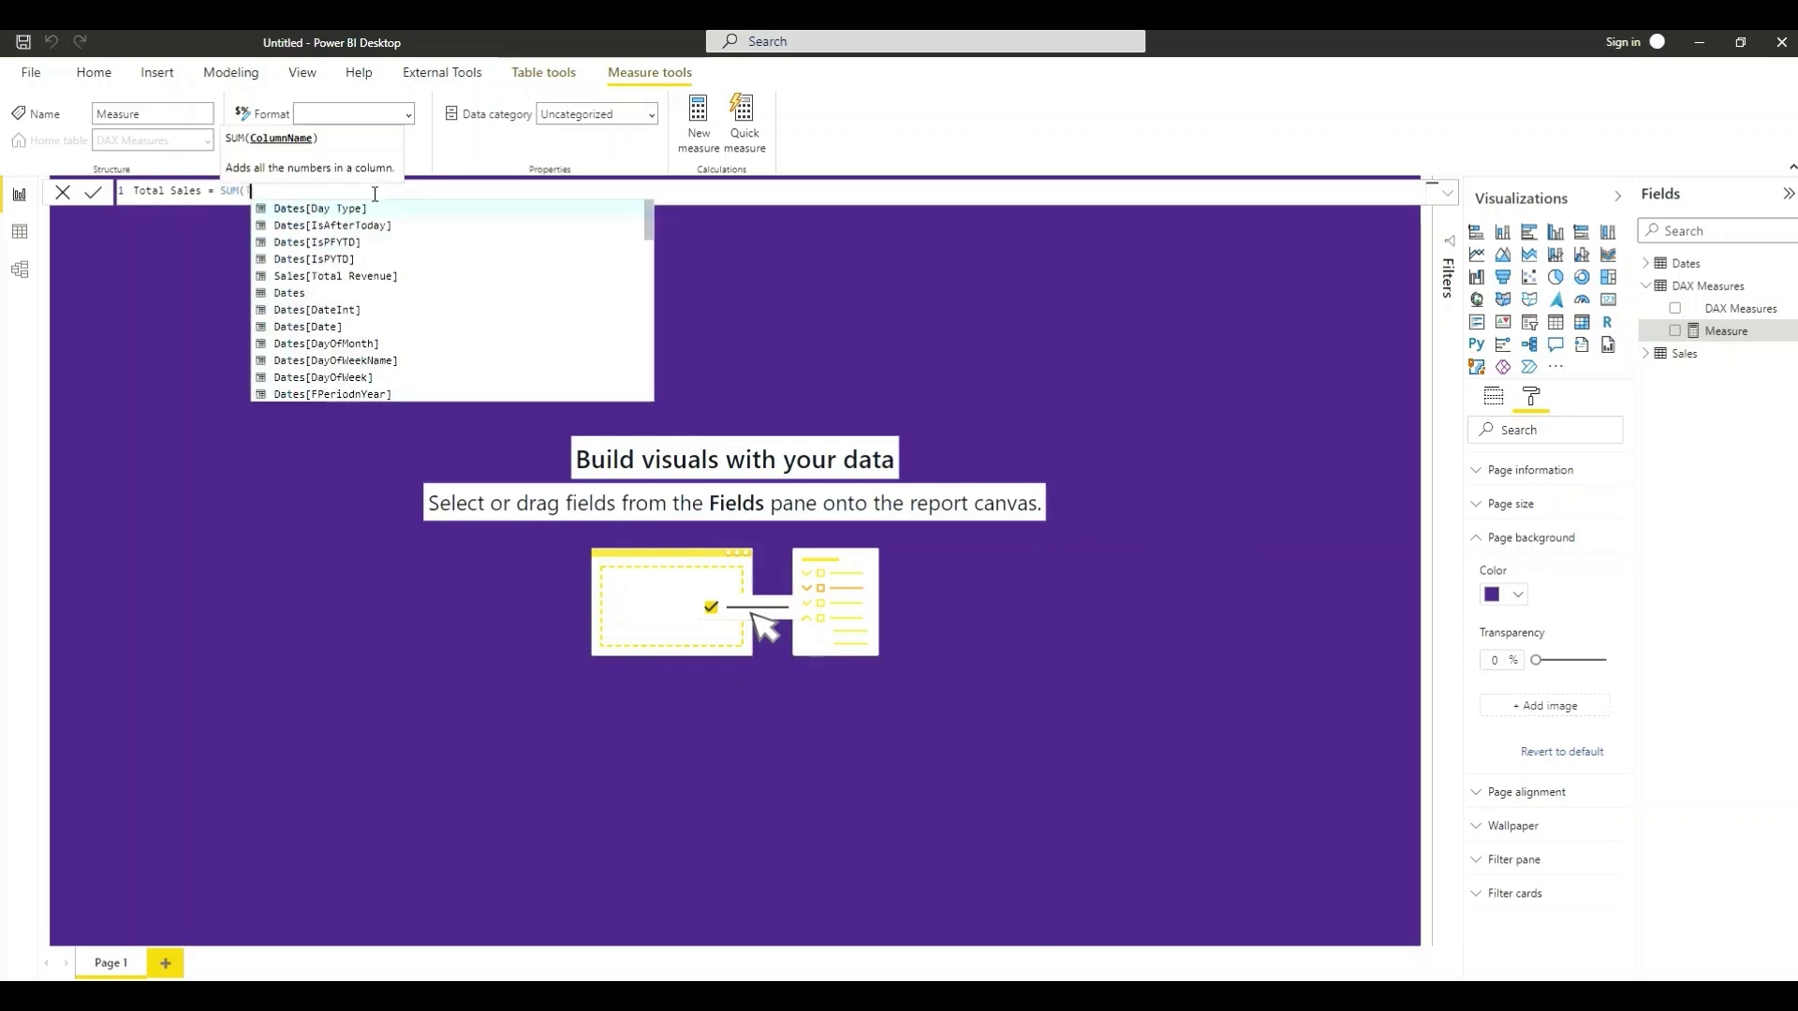
pyautogui.click(335, 277)
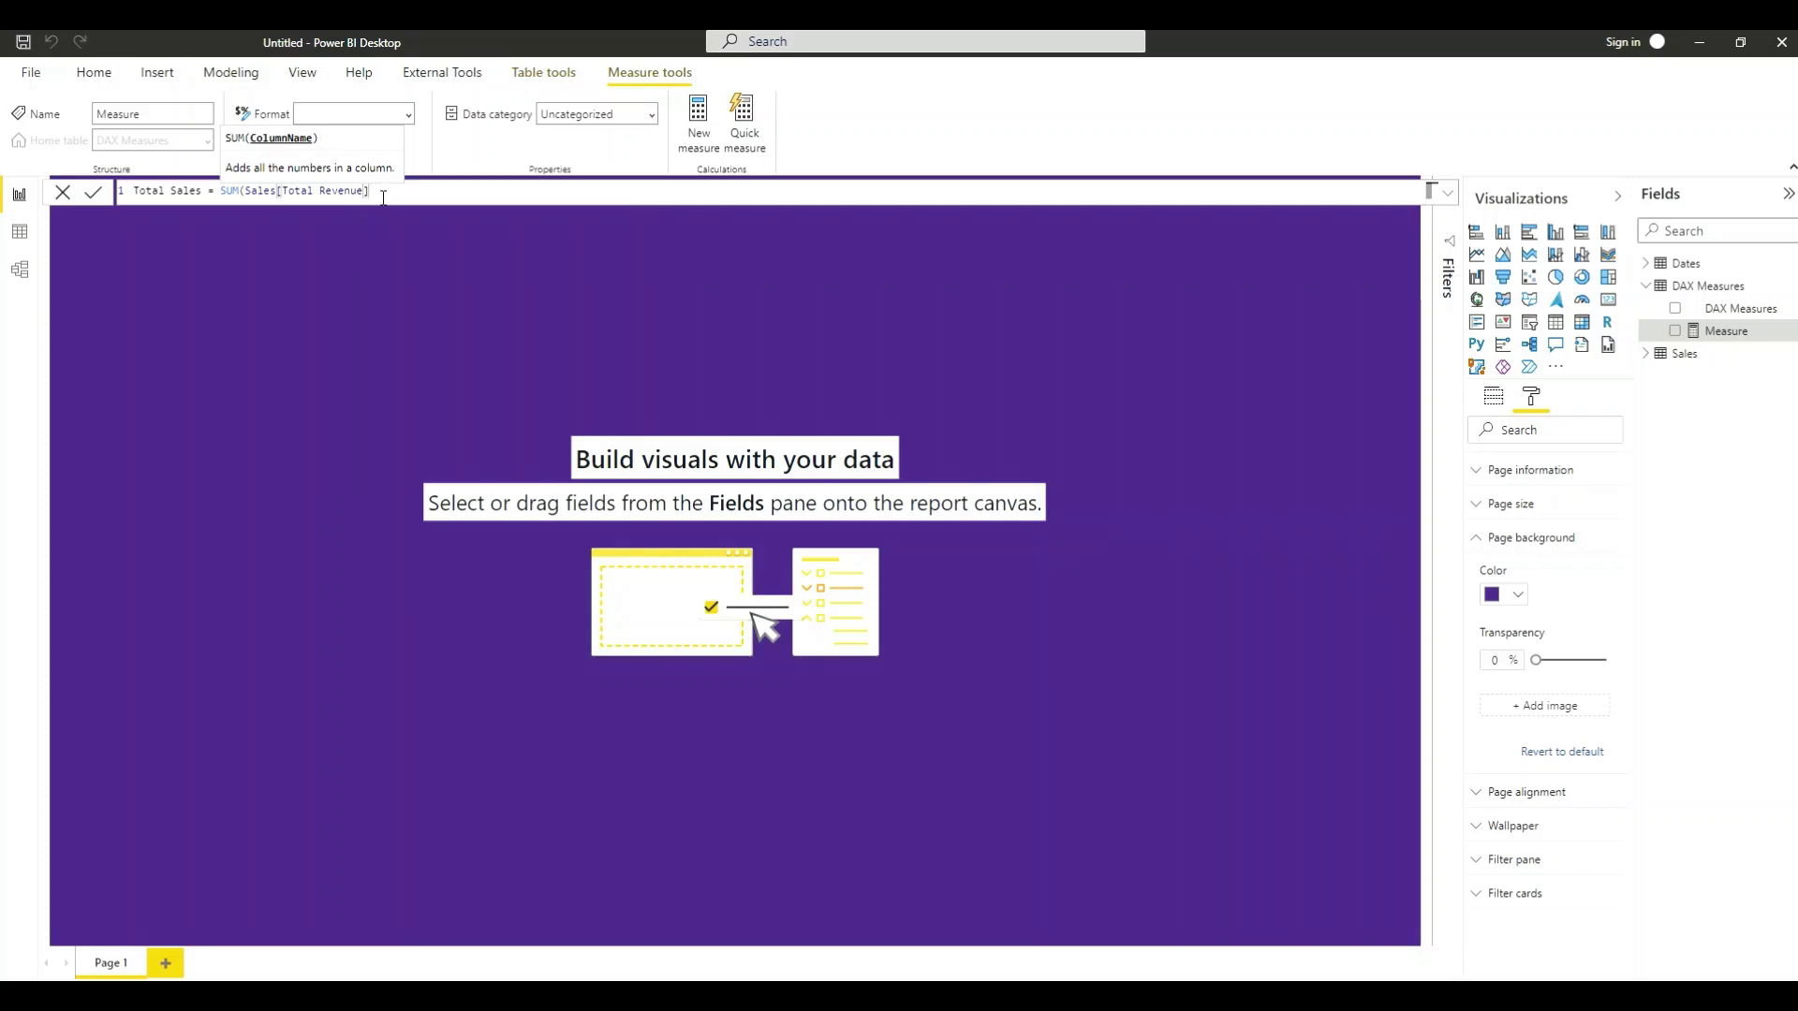
pyautogui.write(')')
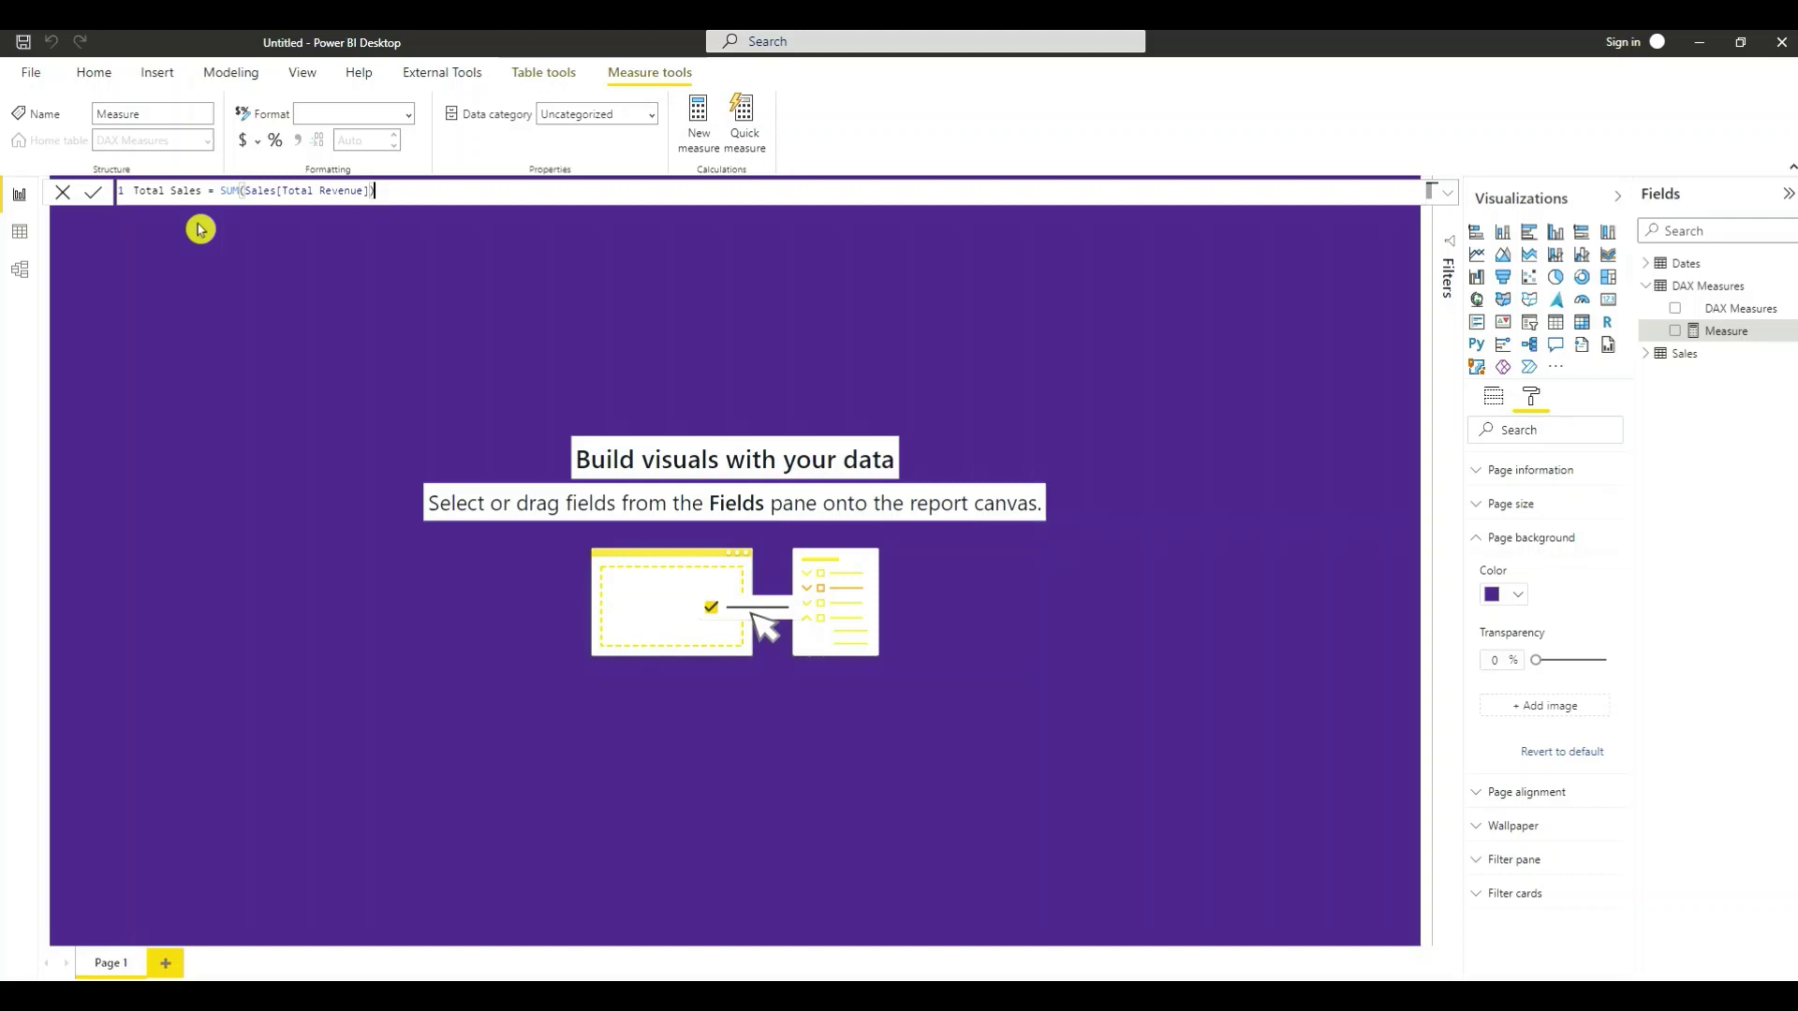
pyautogui.click(94, 195)
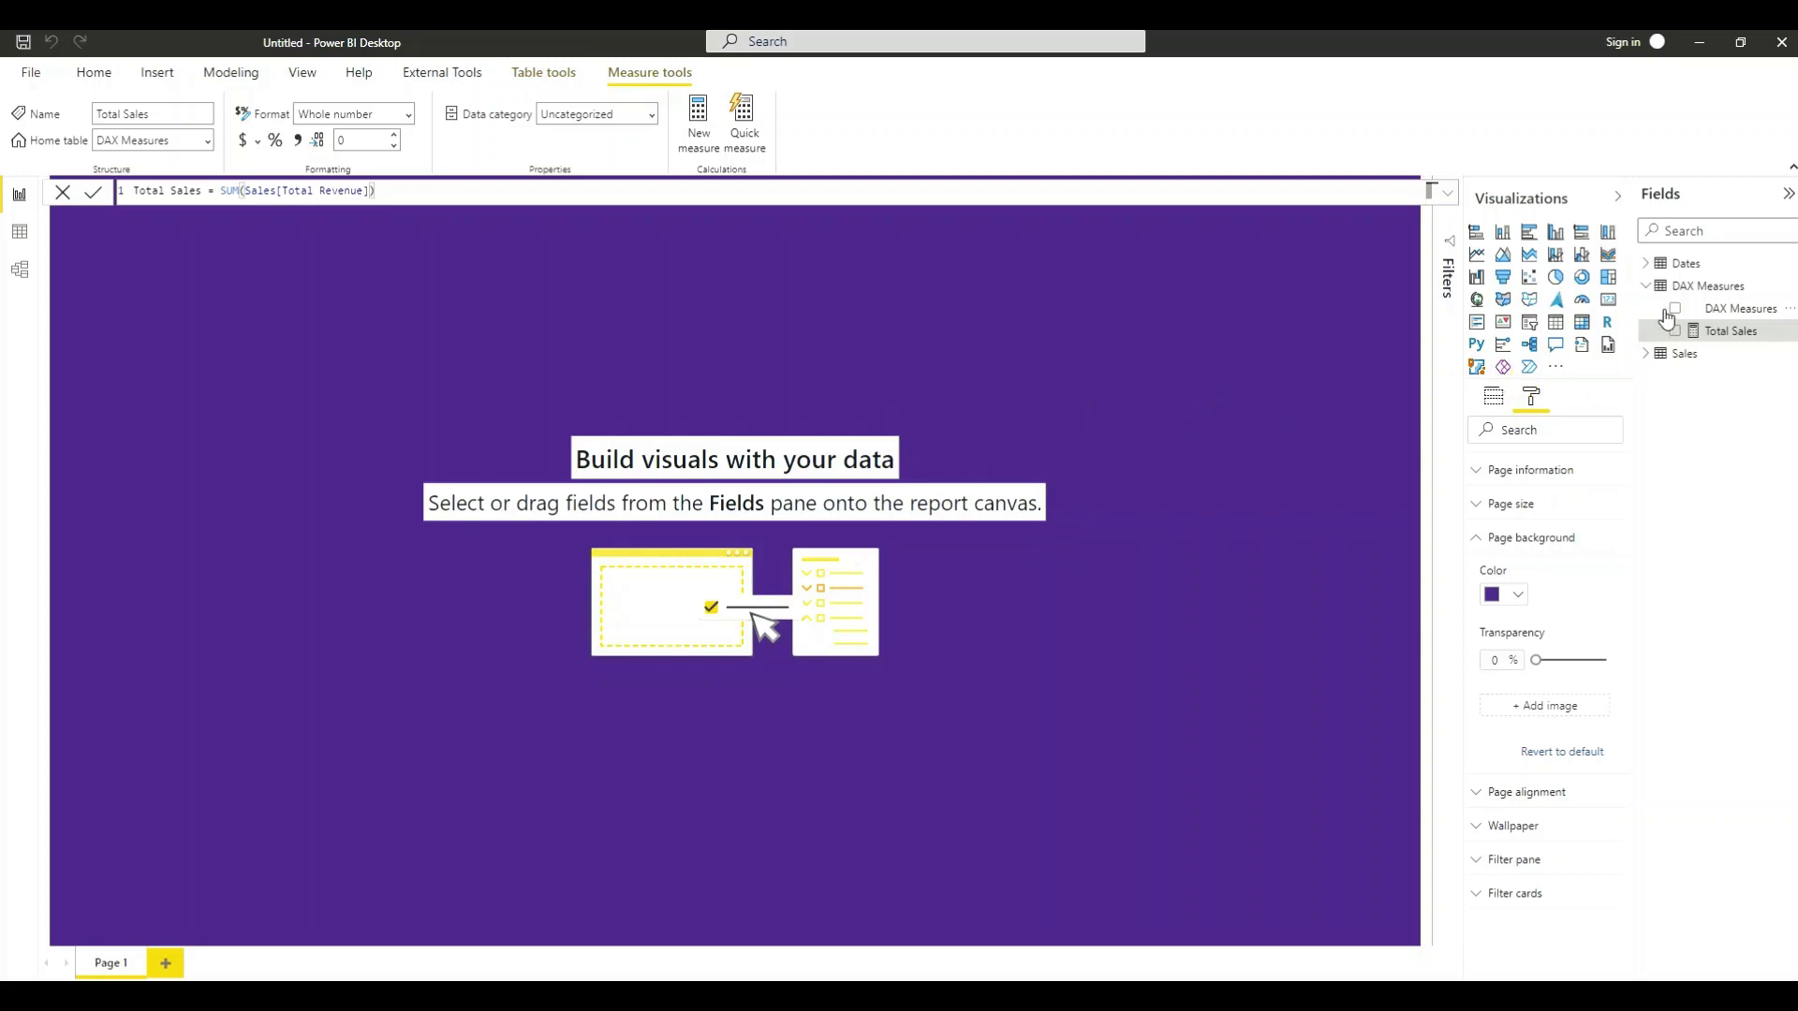
# - Delete the placeholder 'DAX Measures' column from the model
pyautogui.click(1727, 310)
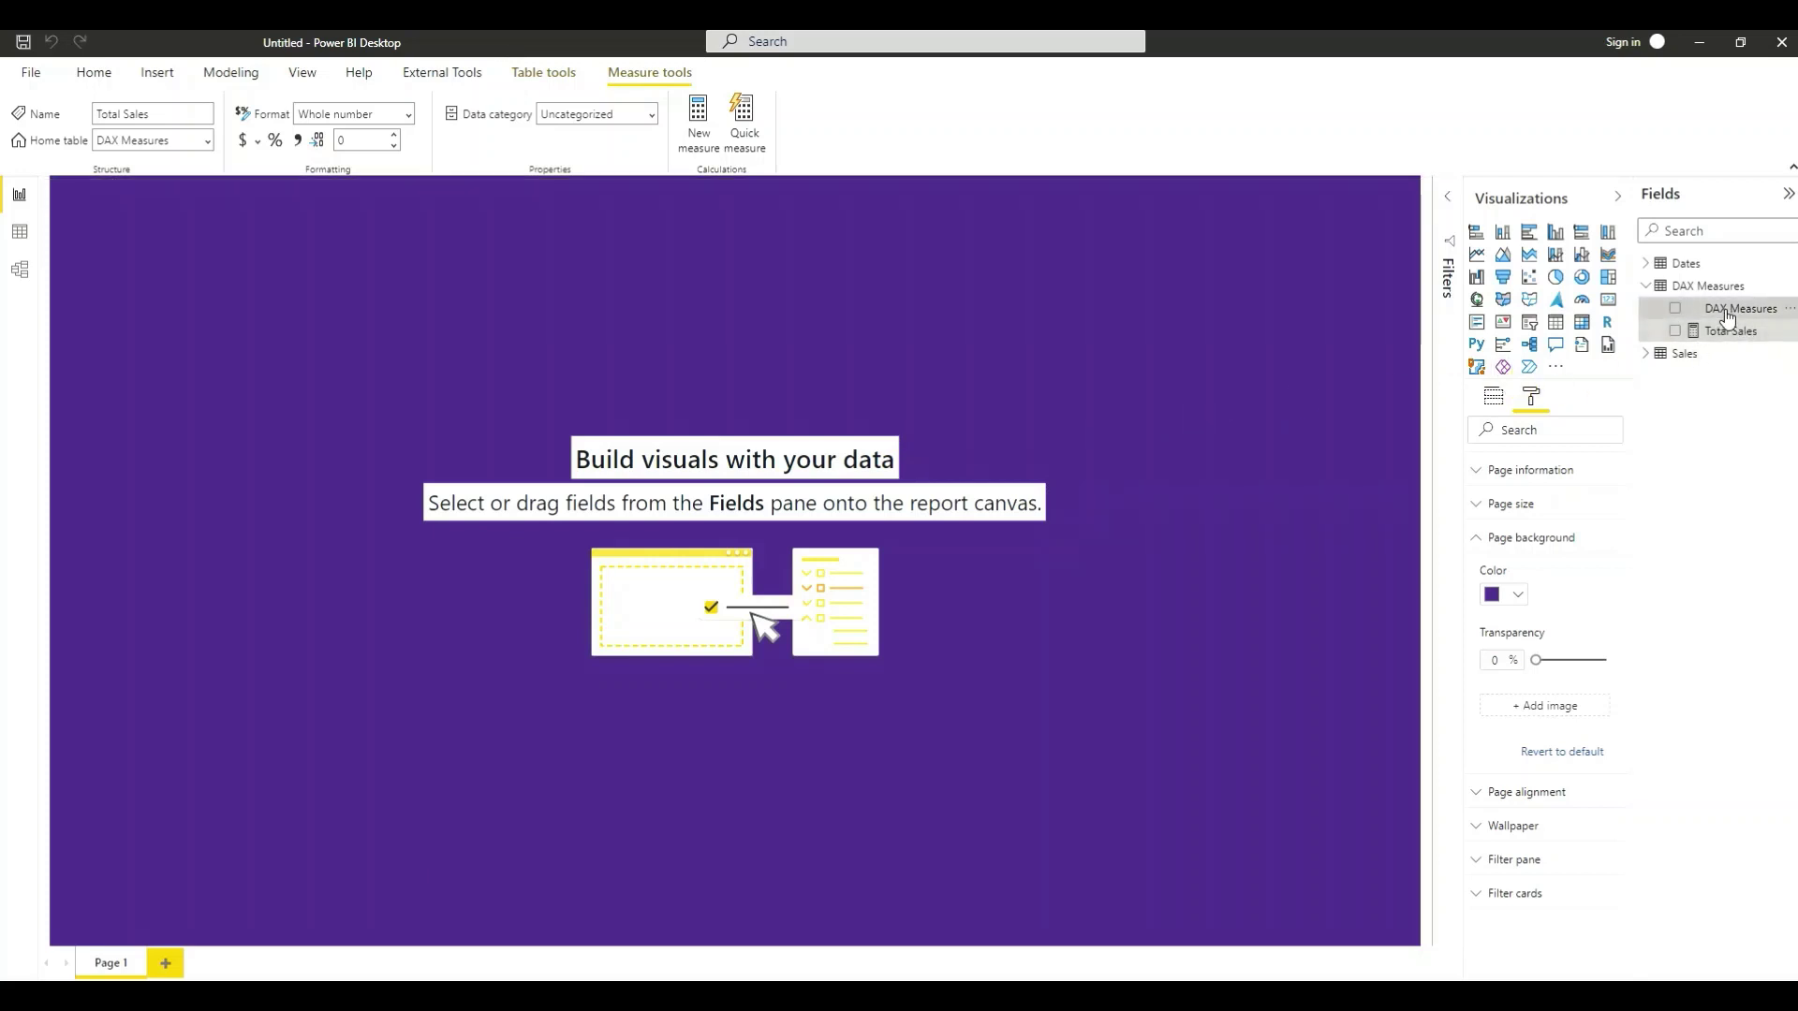
pyautogui.rightClick(1728, 312)
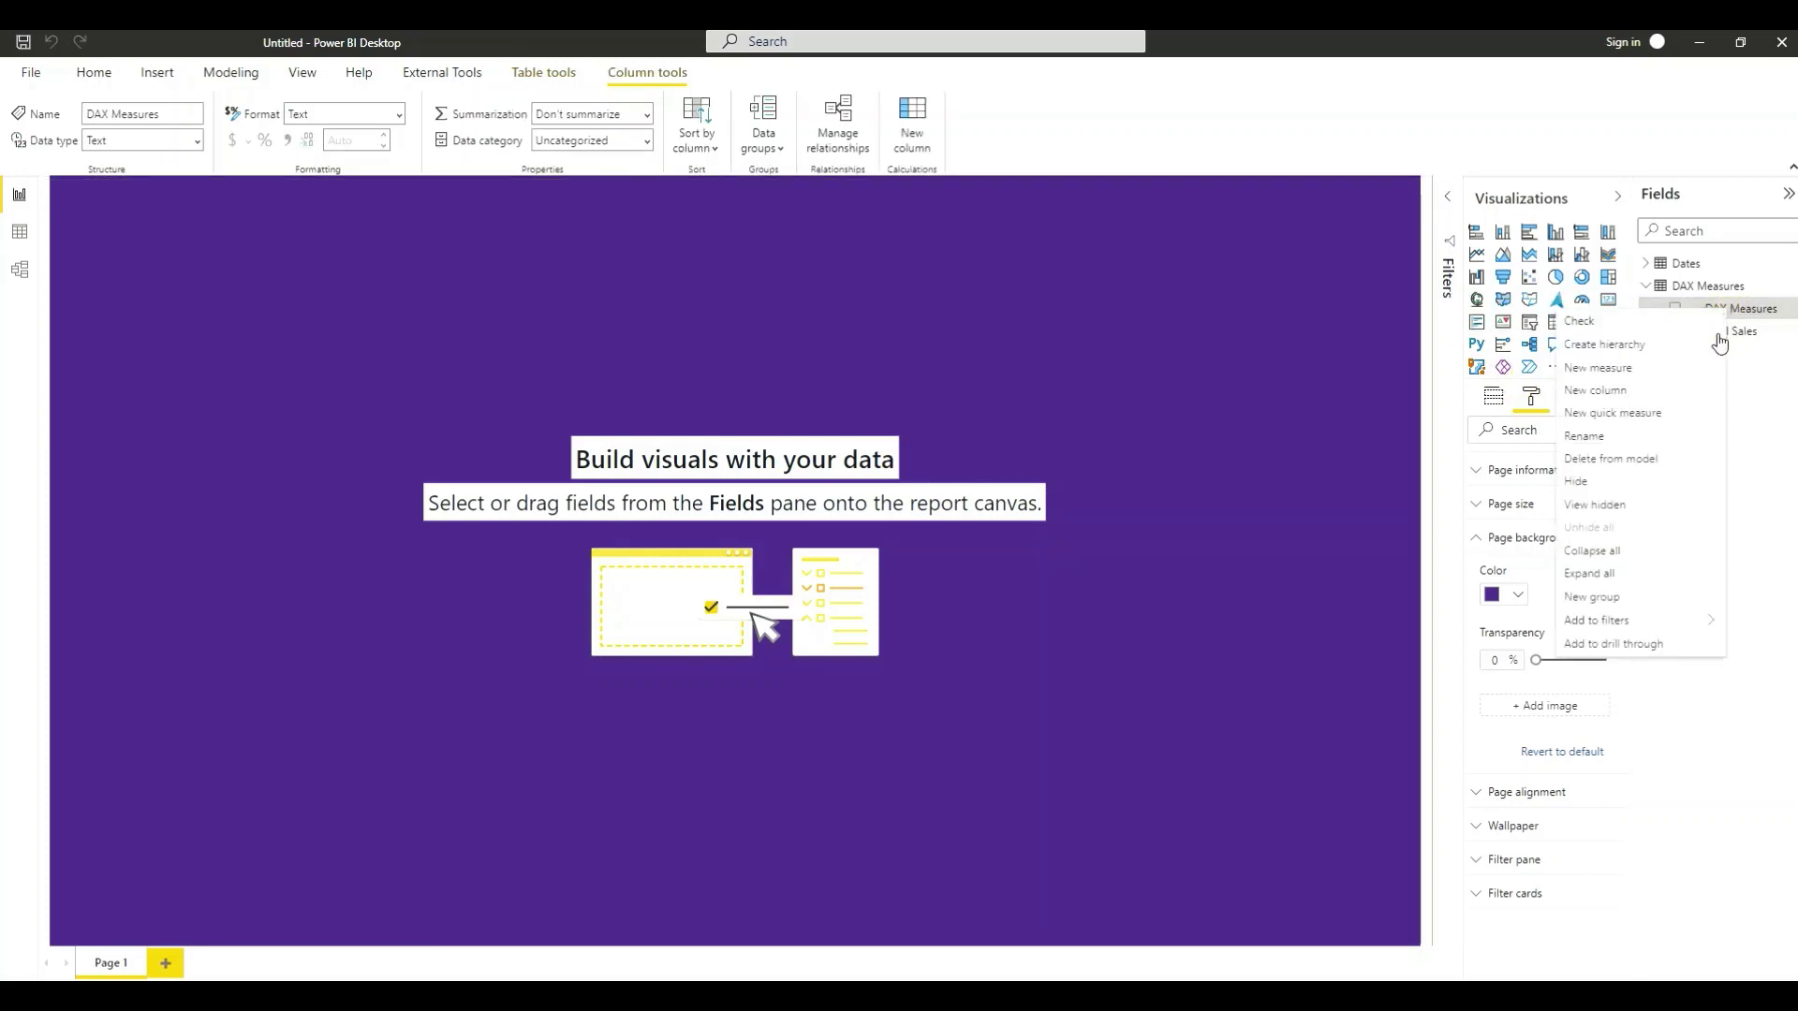
pyautogui.click(1667, 461)
pyautogui.click(1007, 559)
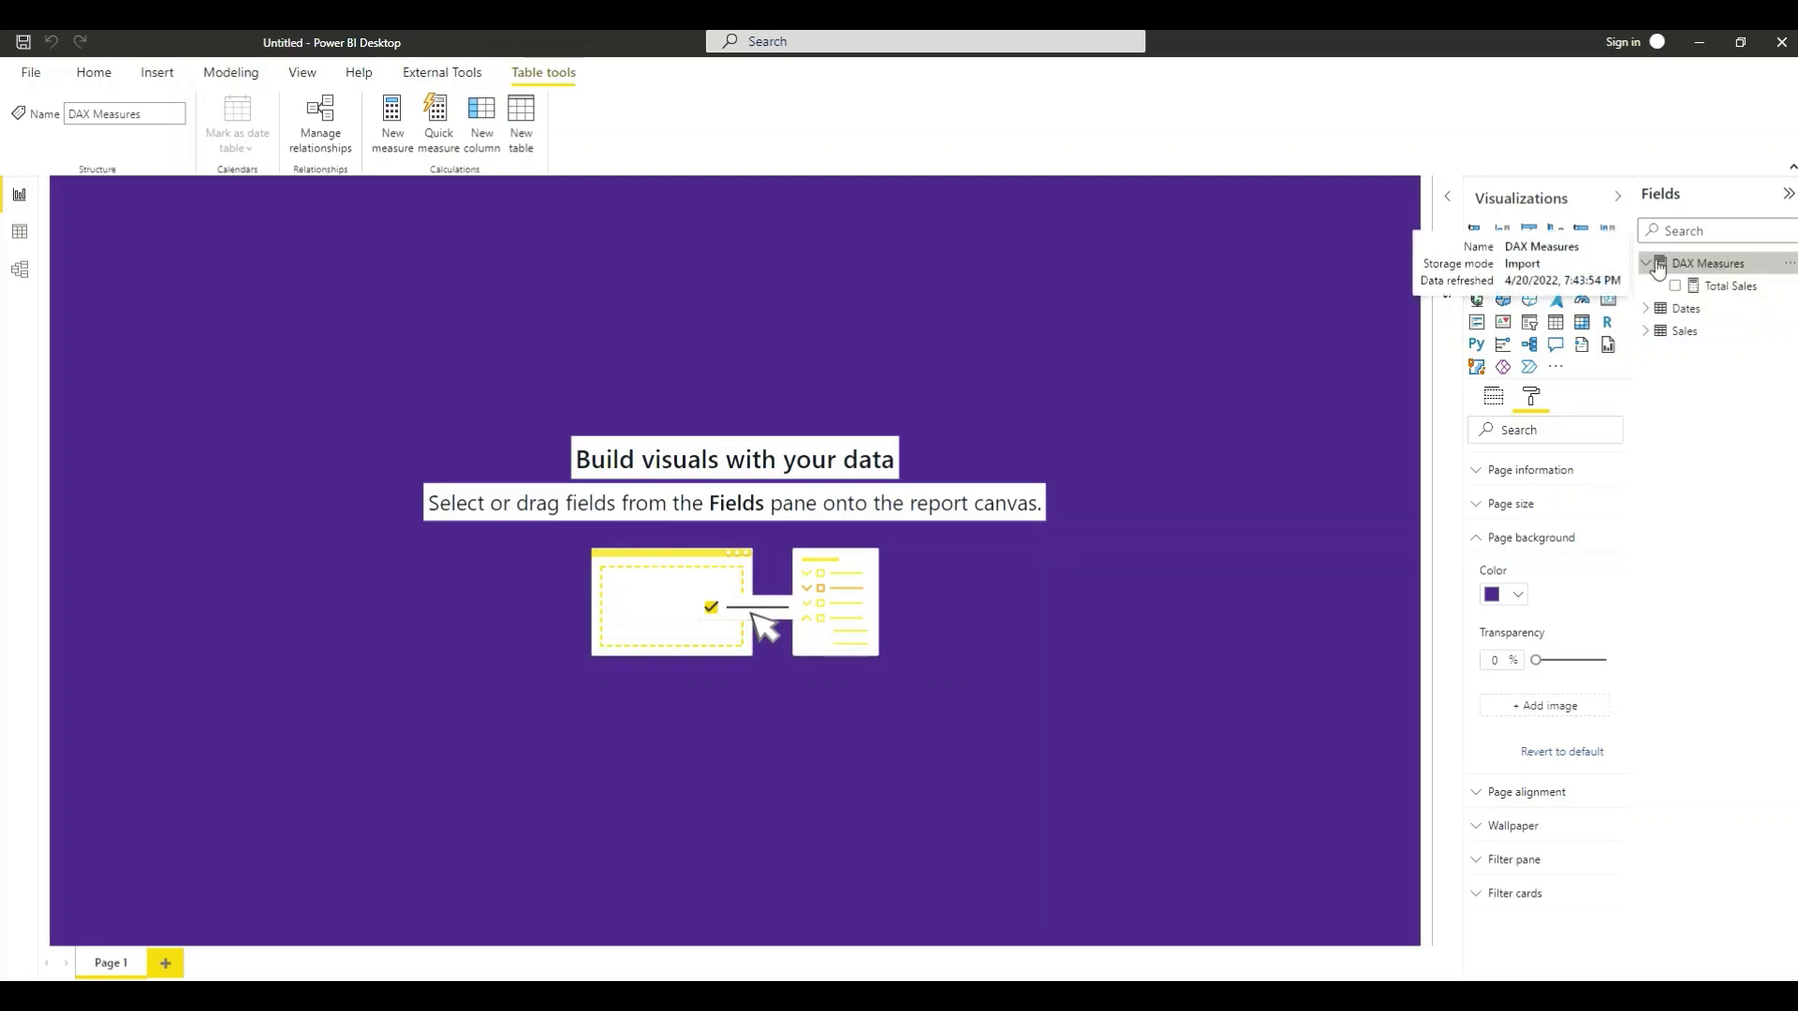
# - Add the measure Sales LY = CALCULATE([Total Sales], DATEADD(Dates[Date], -1, YEAR))
pyautogui.click(394, 148)
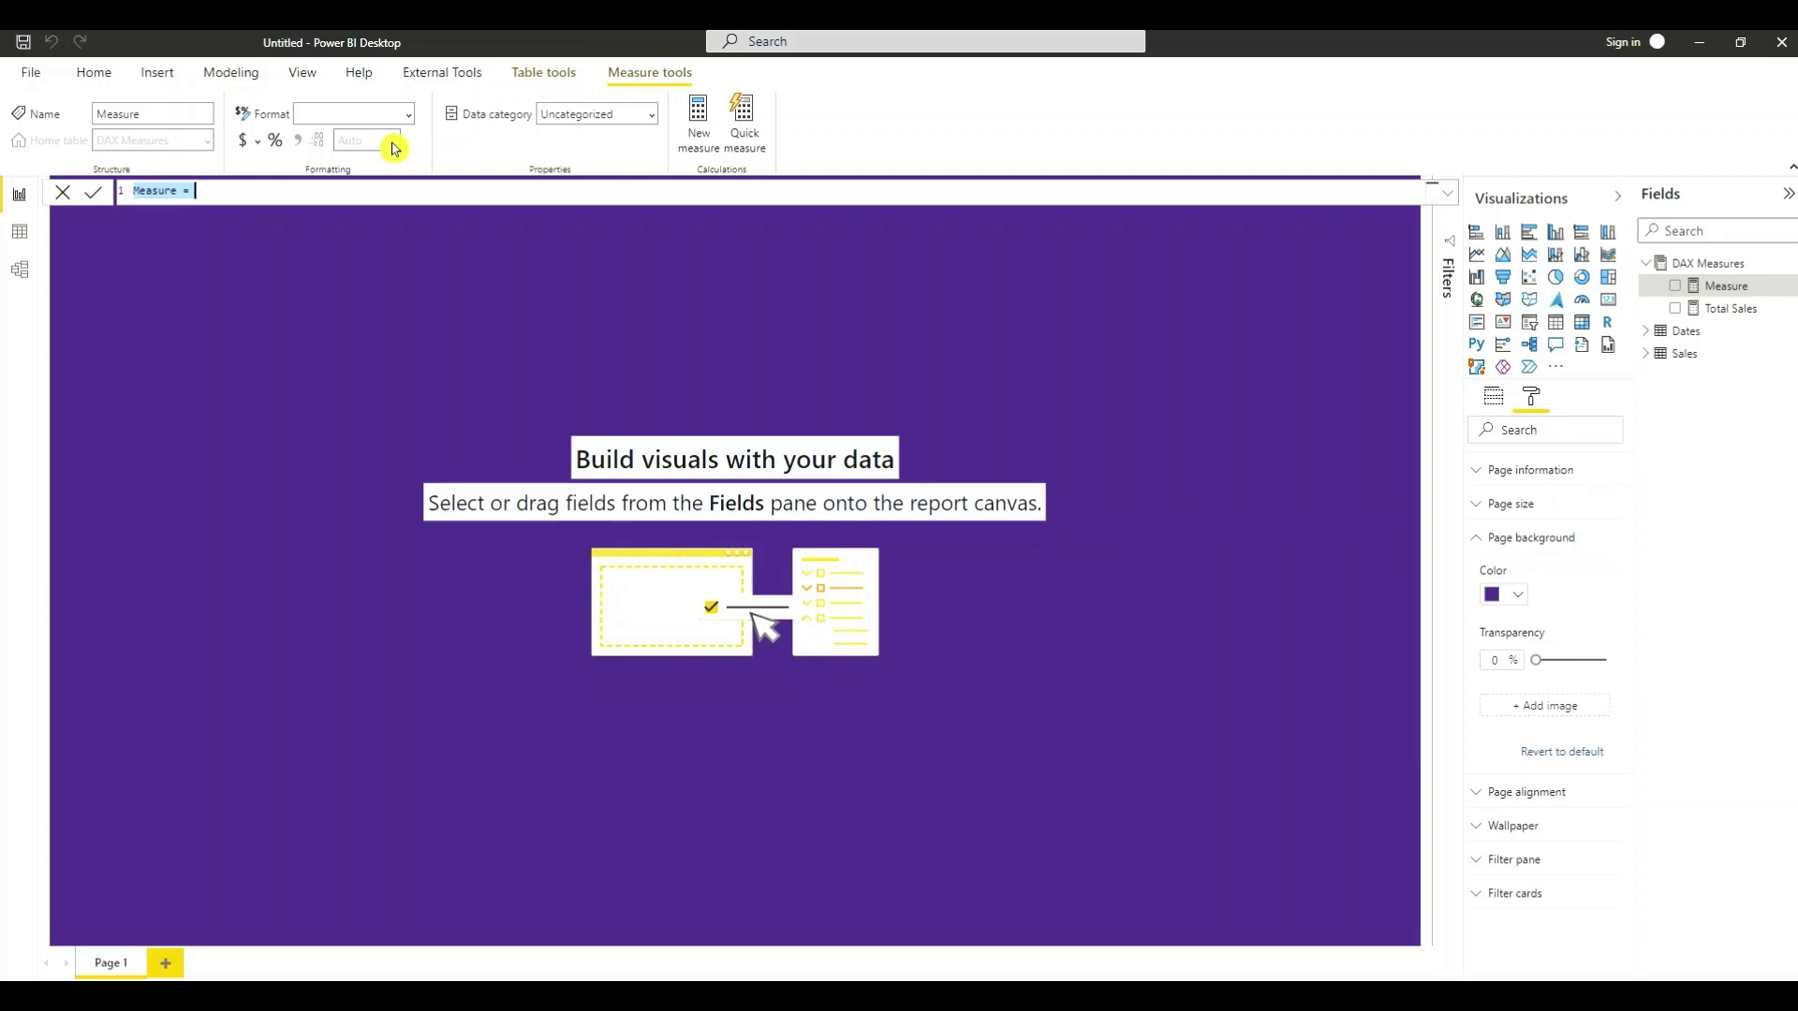
pyautogui.write('Sales LY = CALCULATE(     [Total Sales],     DATEADD(Dates[Date], -1, YEAR)')
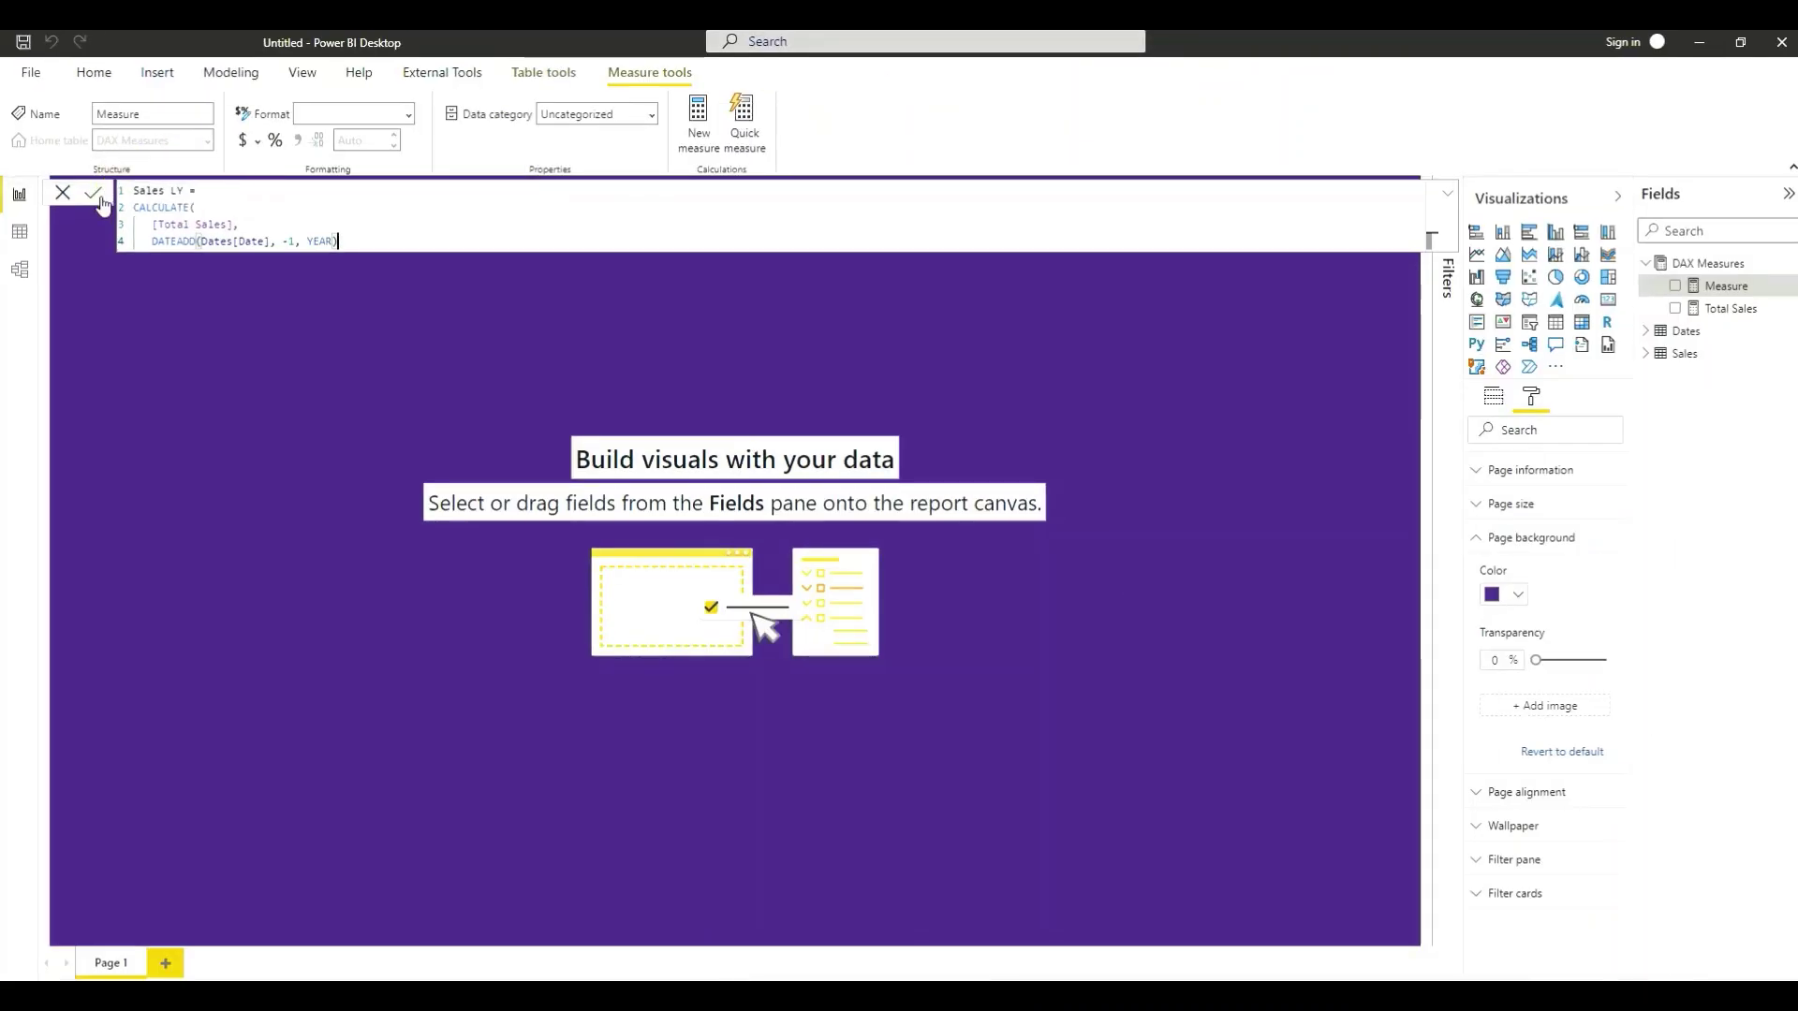
pyautogui.click(95, 201)
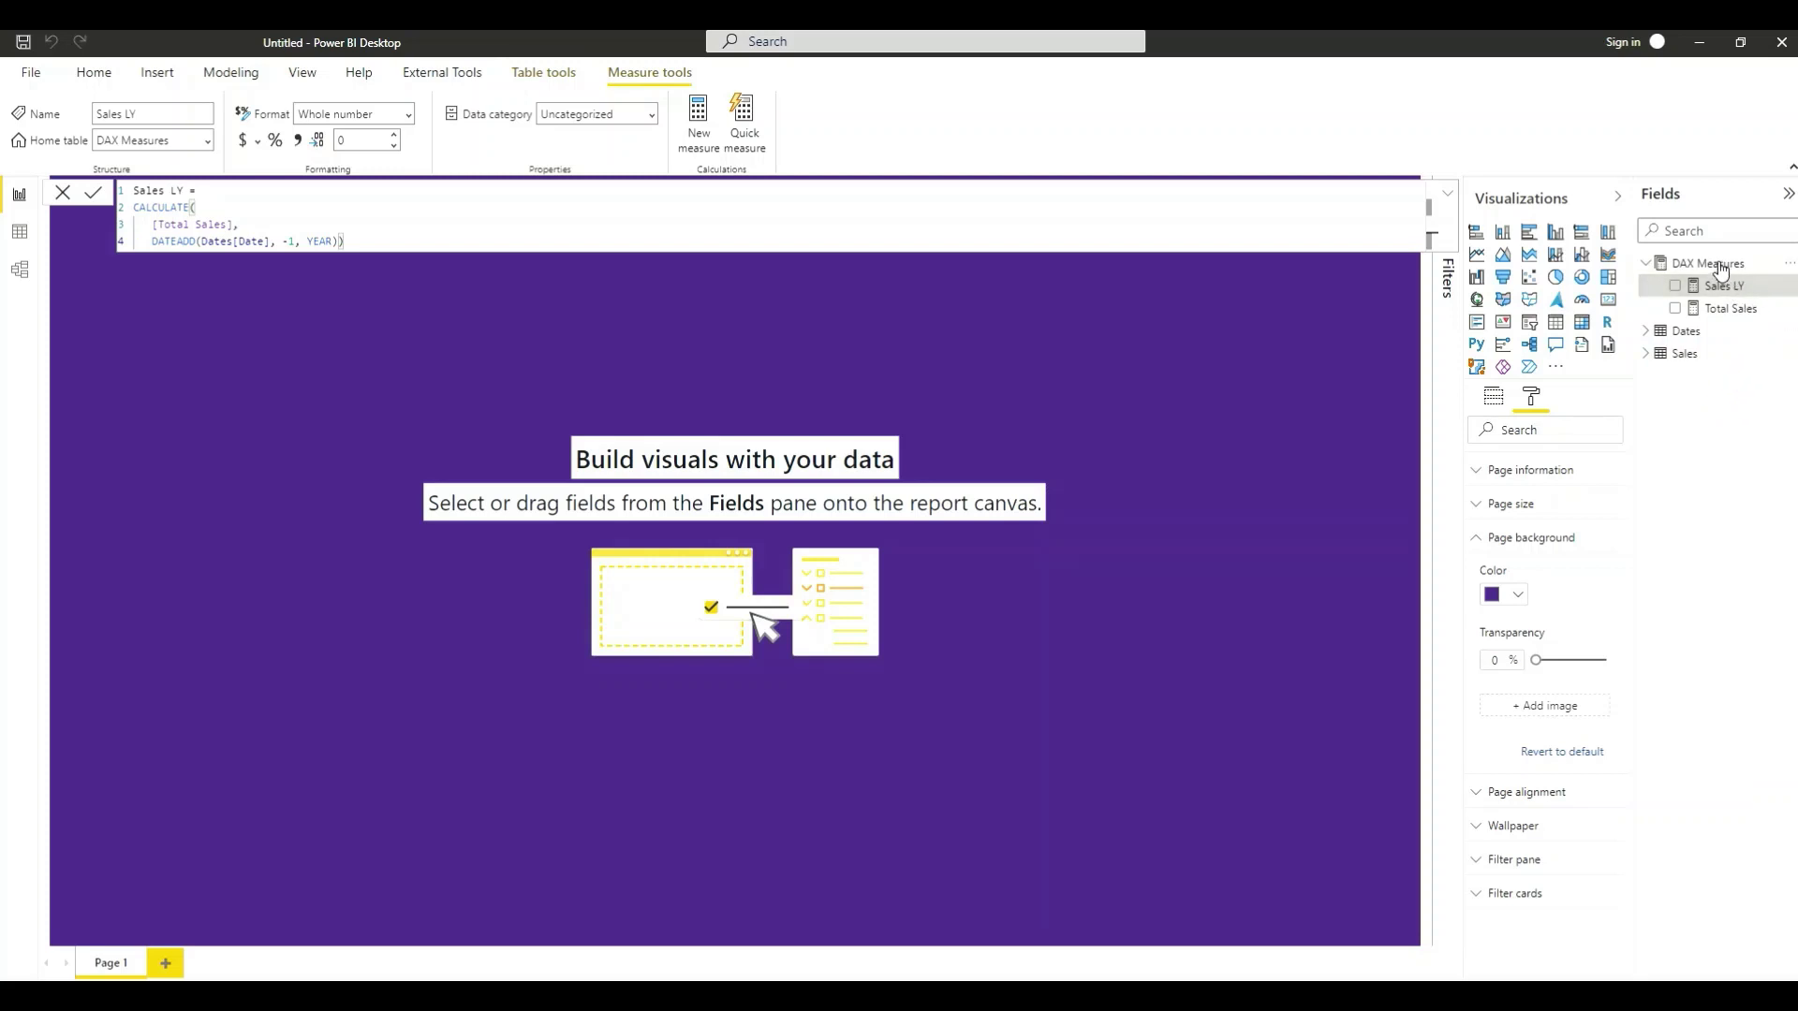
pyautogui.moveTo(1720, 270)
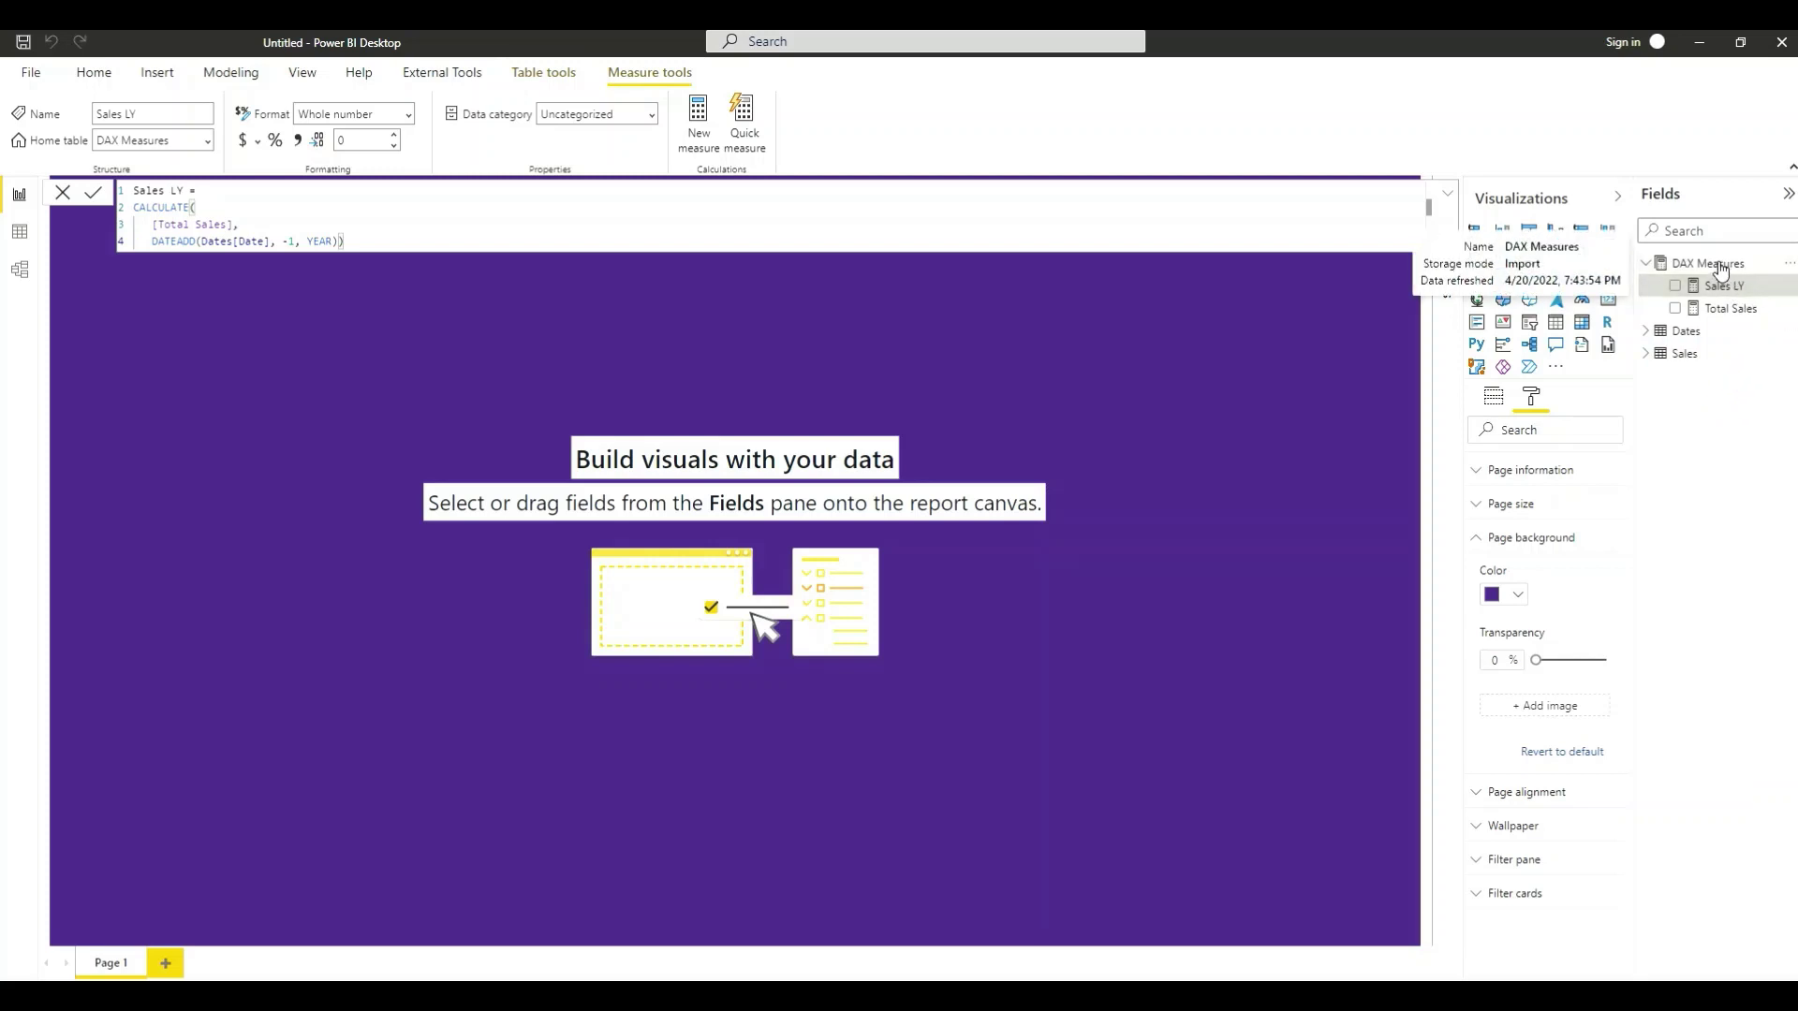
pyautogui.click(1720, 266)
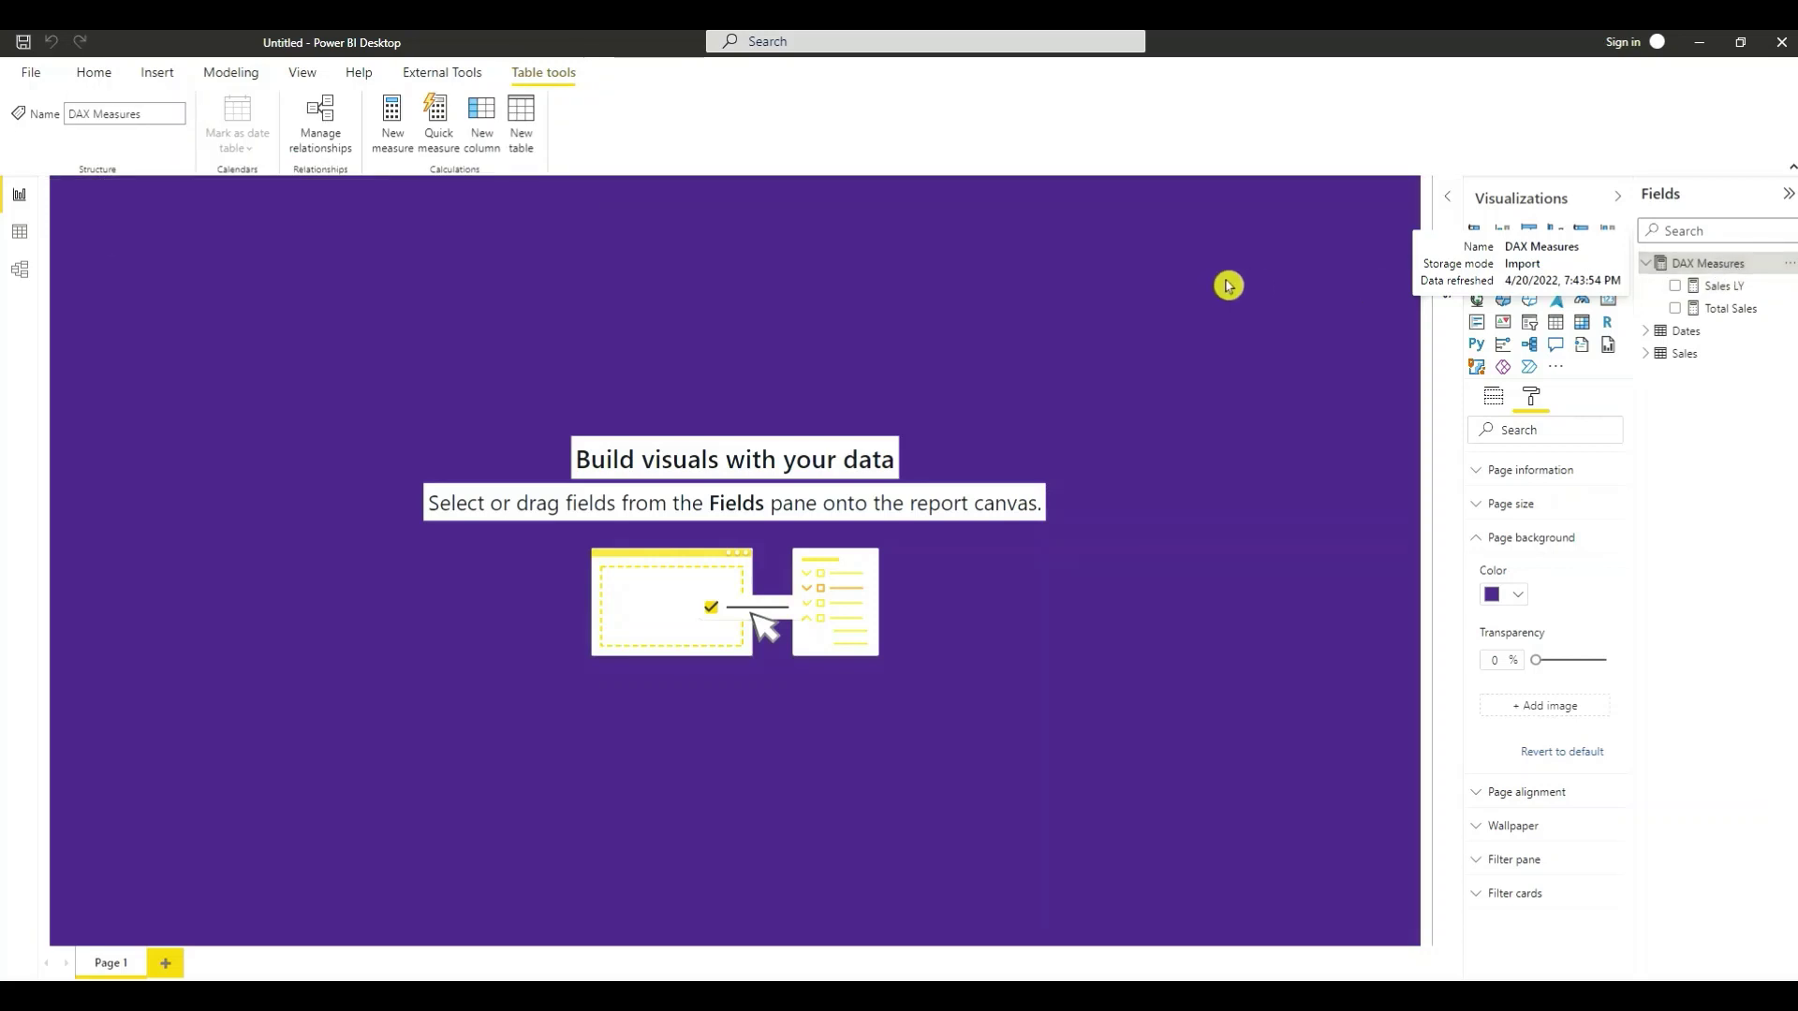
# - Create the measure Sales Diff YoY = [Total Sales] - [Sales LY]
pyautogui.click(391, 141)
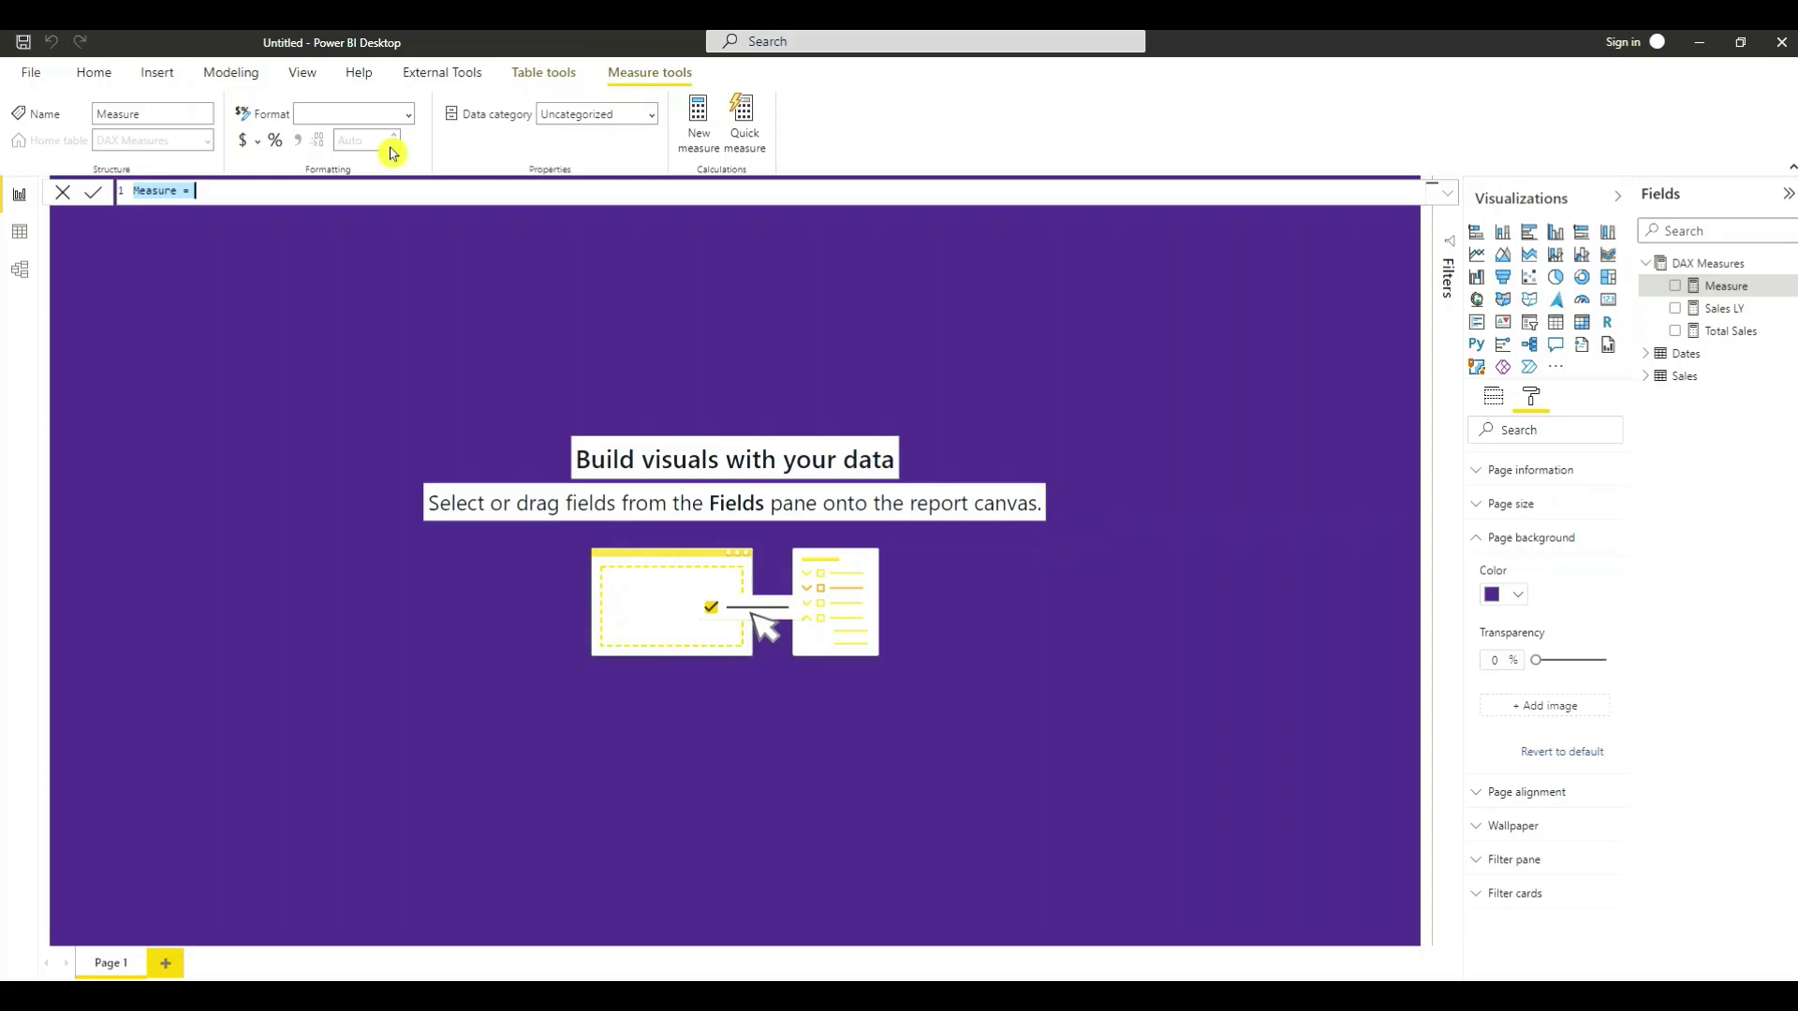
pyautogui.write('Diff')
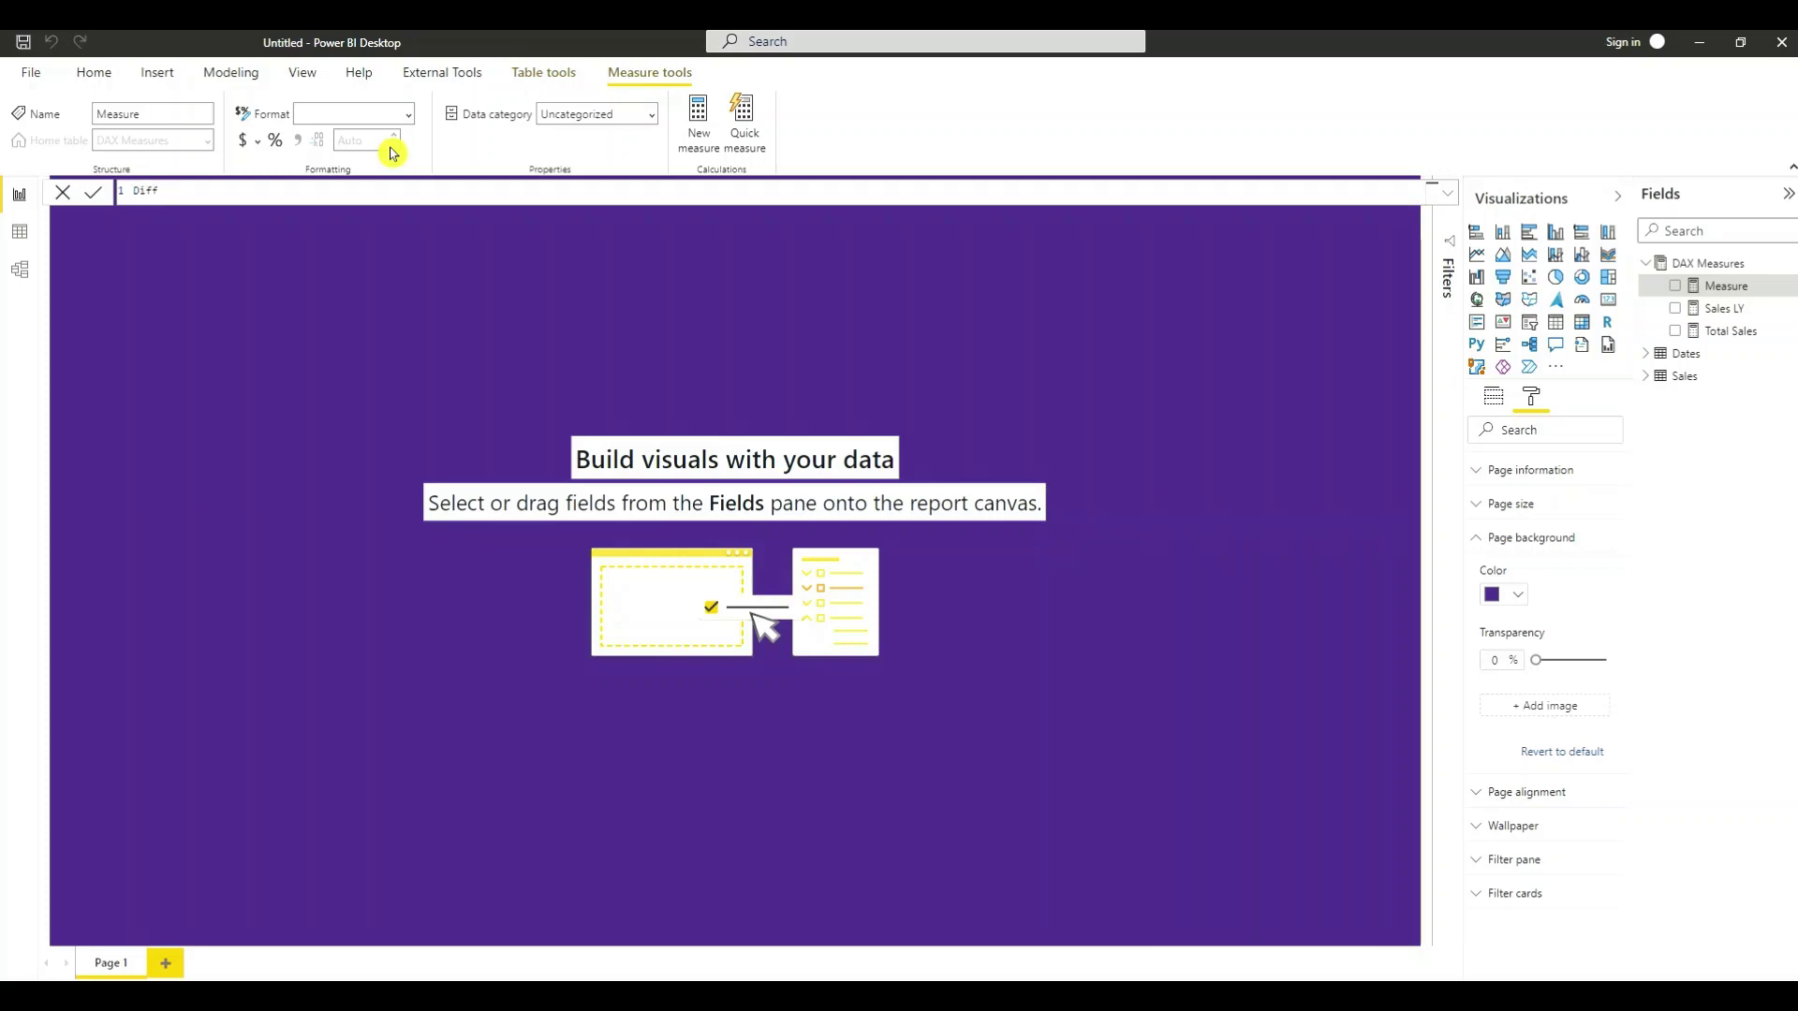
pyautogui.press('BackSpace')
pyautogui.press('BackSpace')
pyautogui.press('BackSpace')
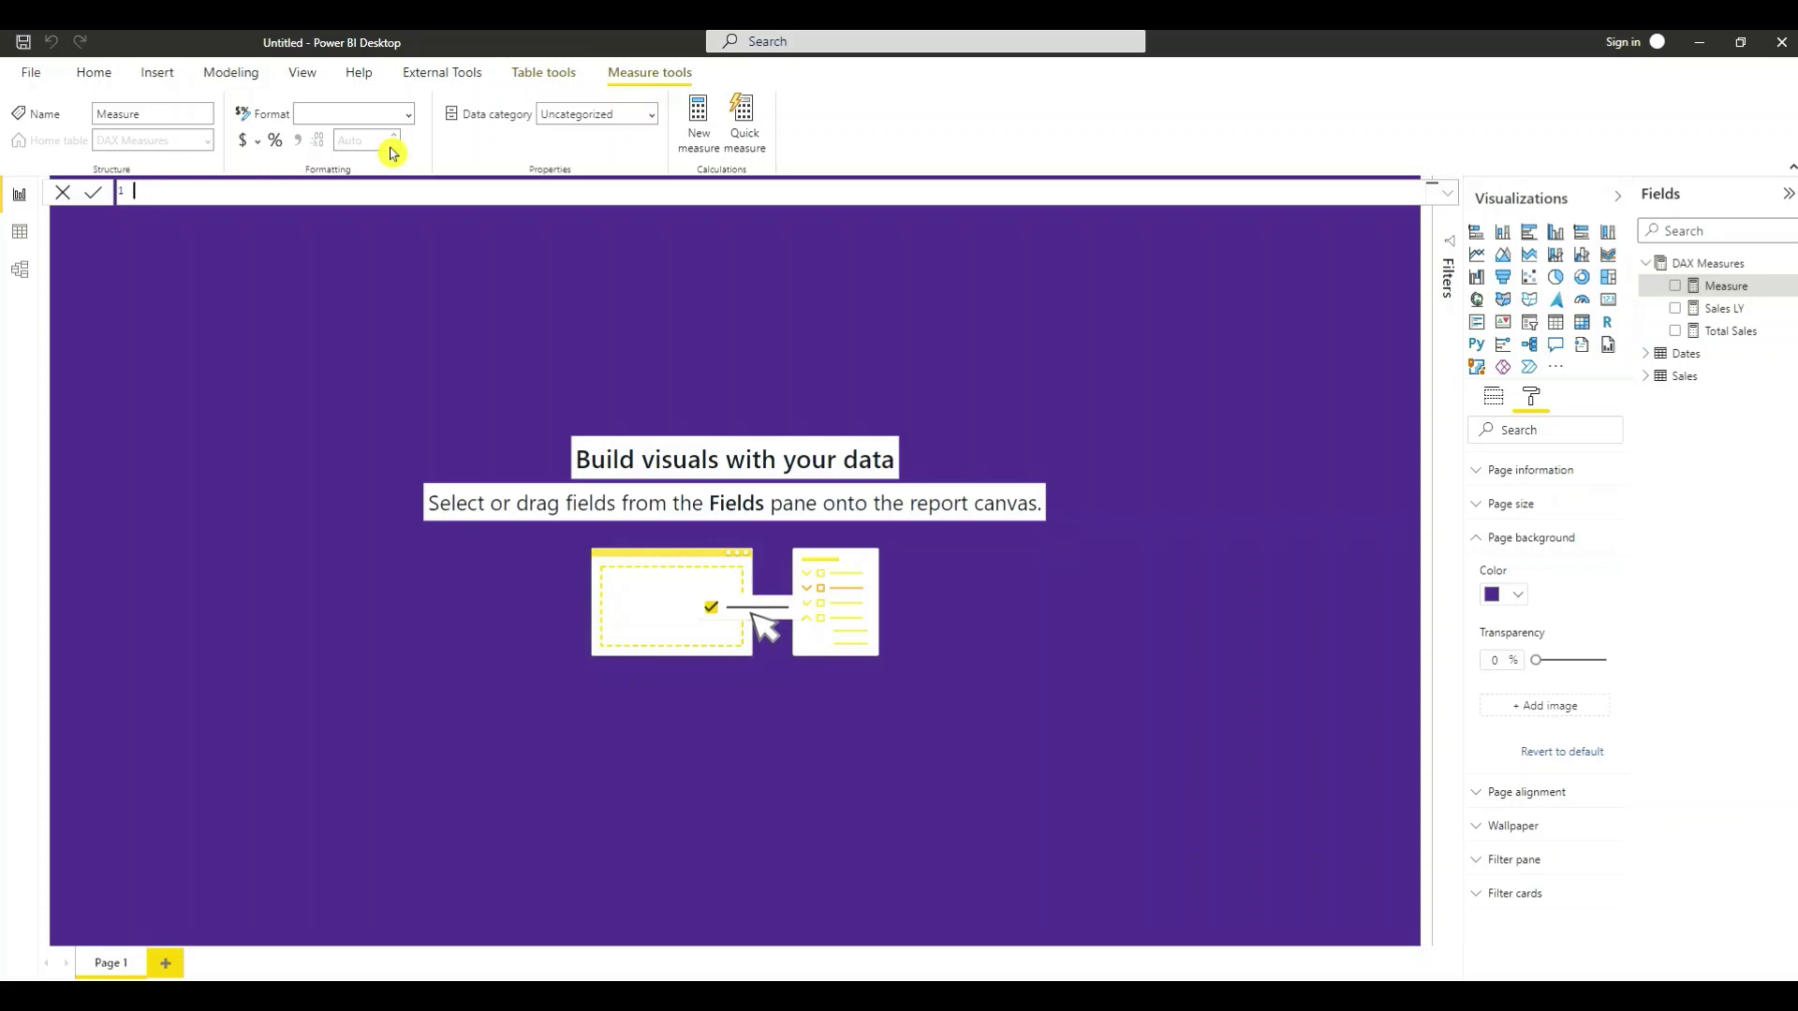
pyautogui.write('Sales Diff Yo')
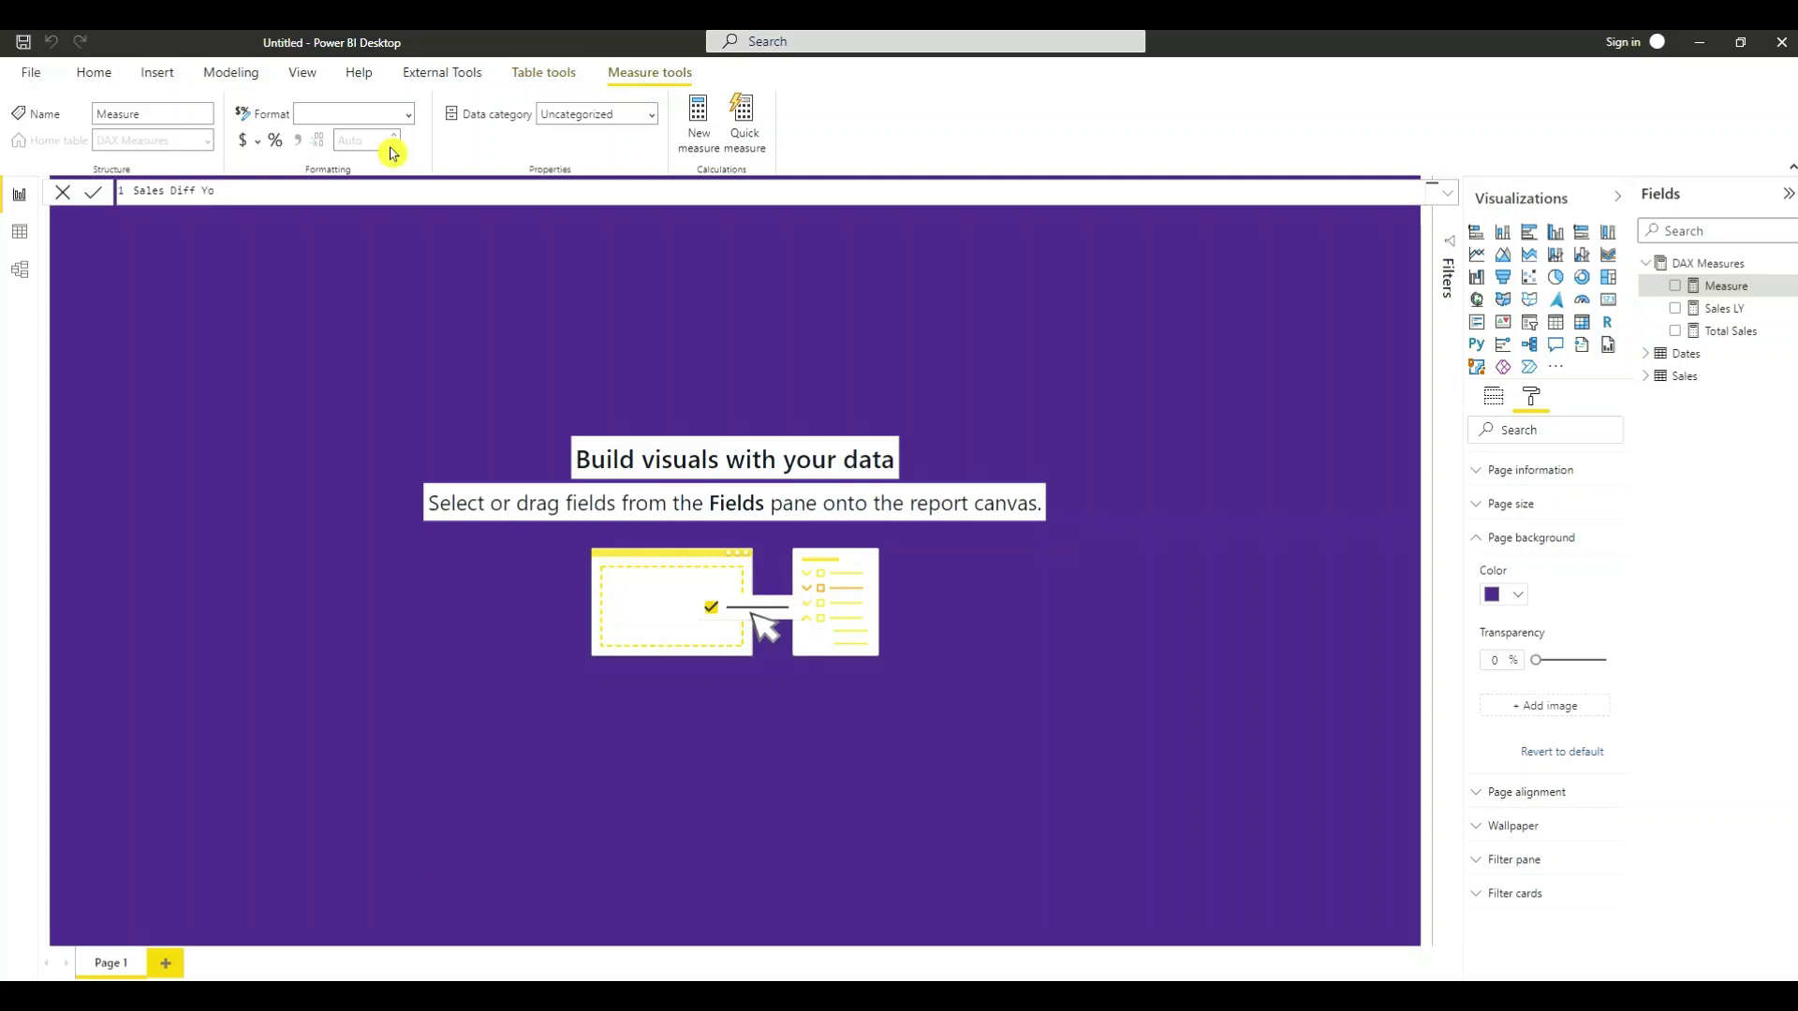
pyautogui.write('Y =')
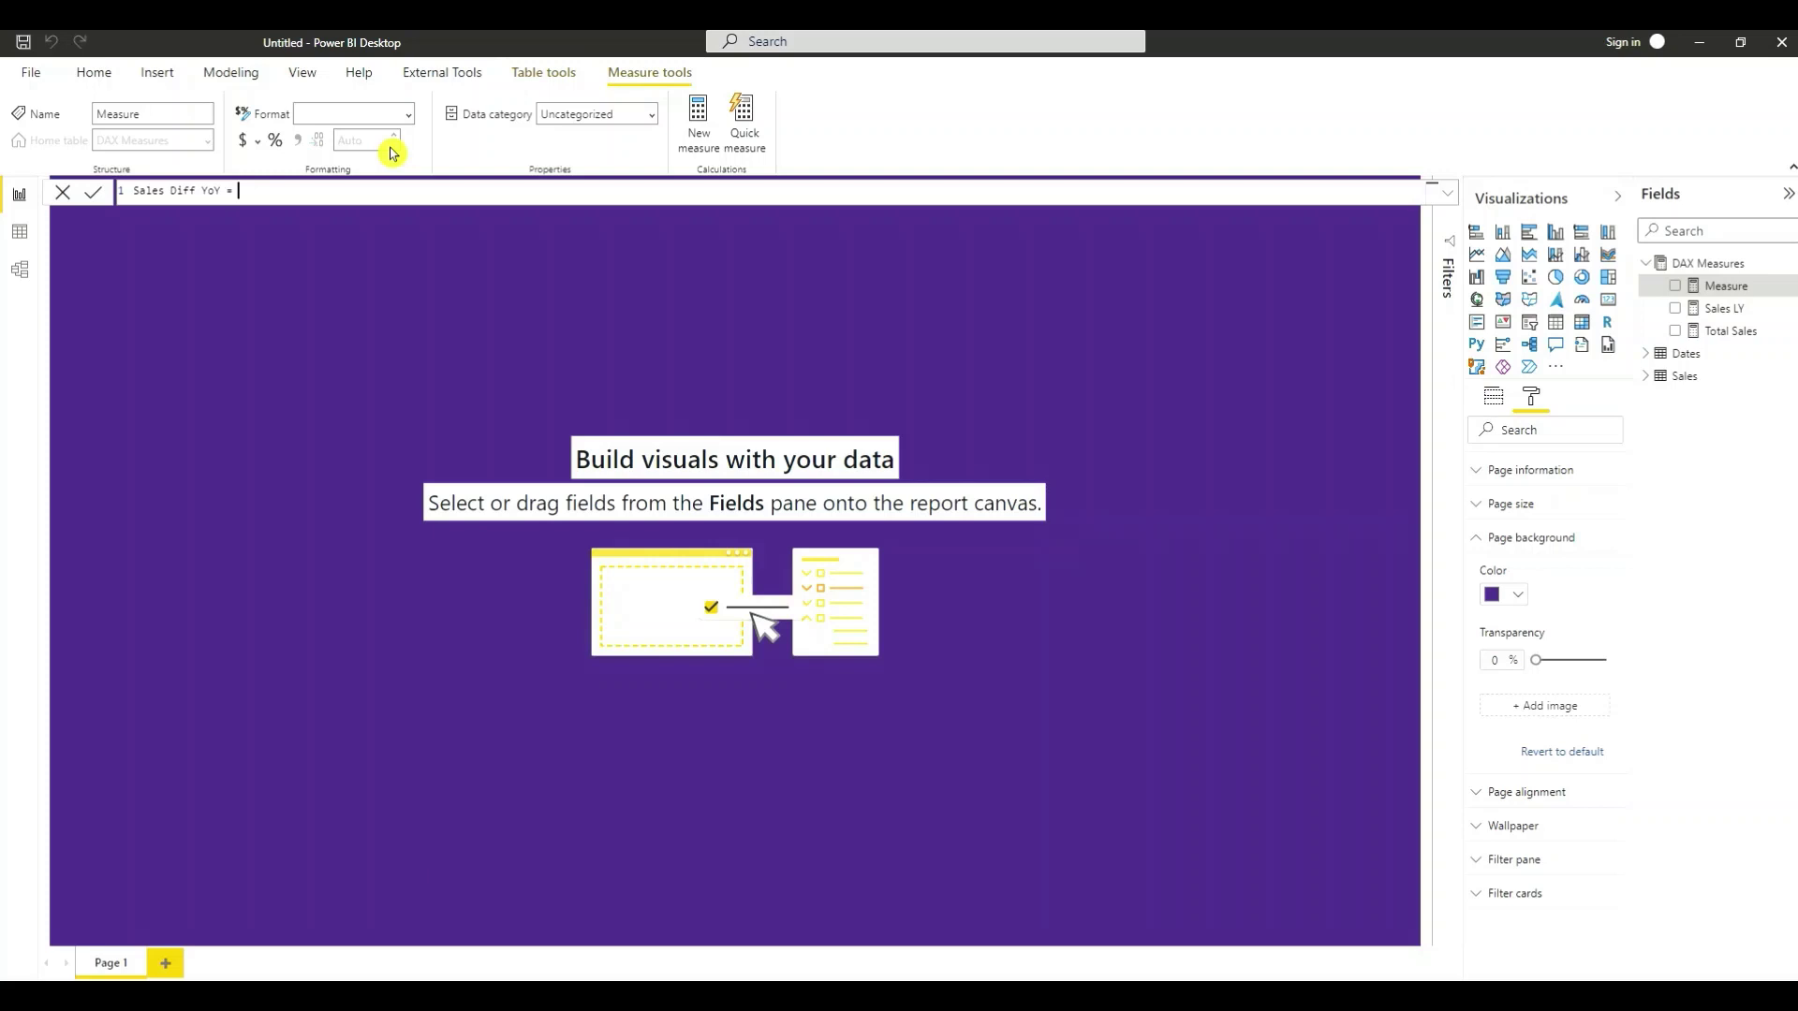
pyautogui.write(' [T')
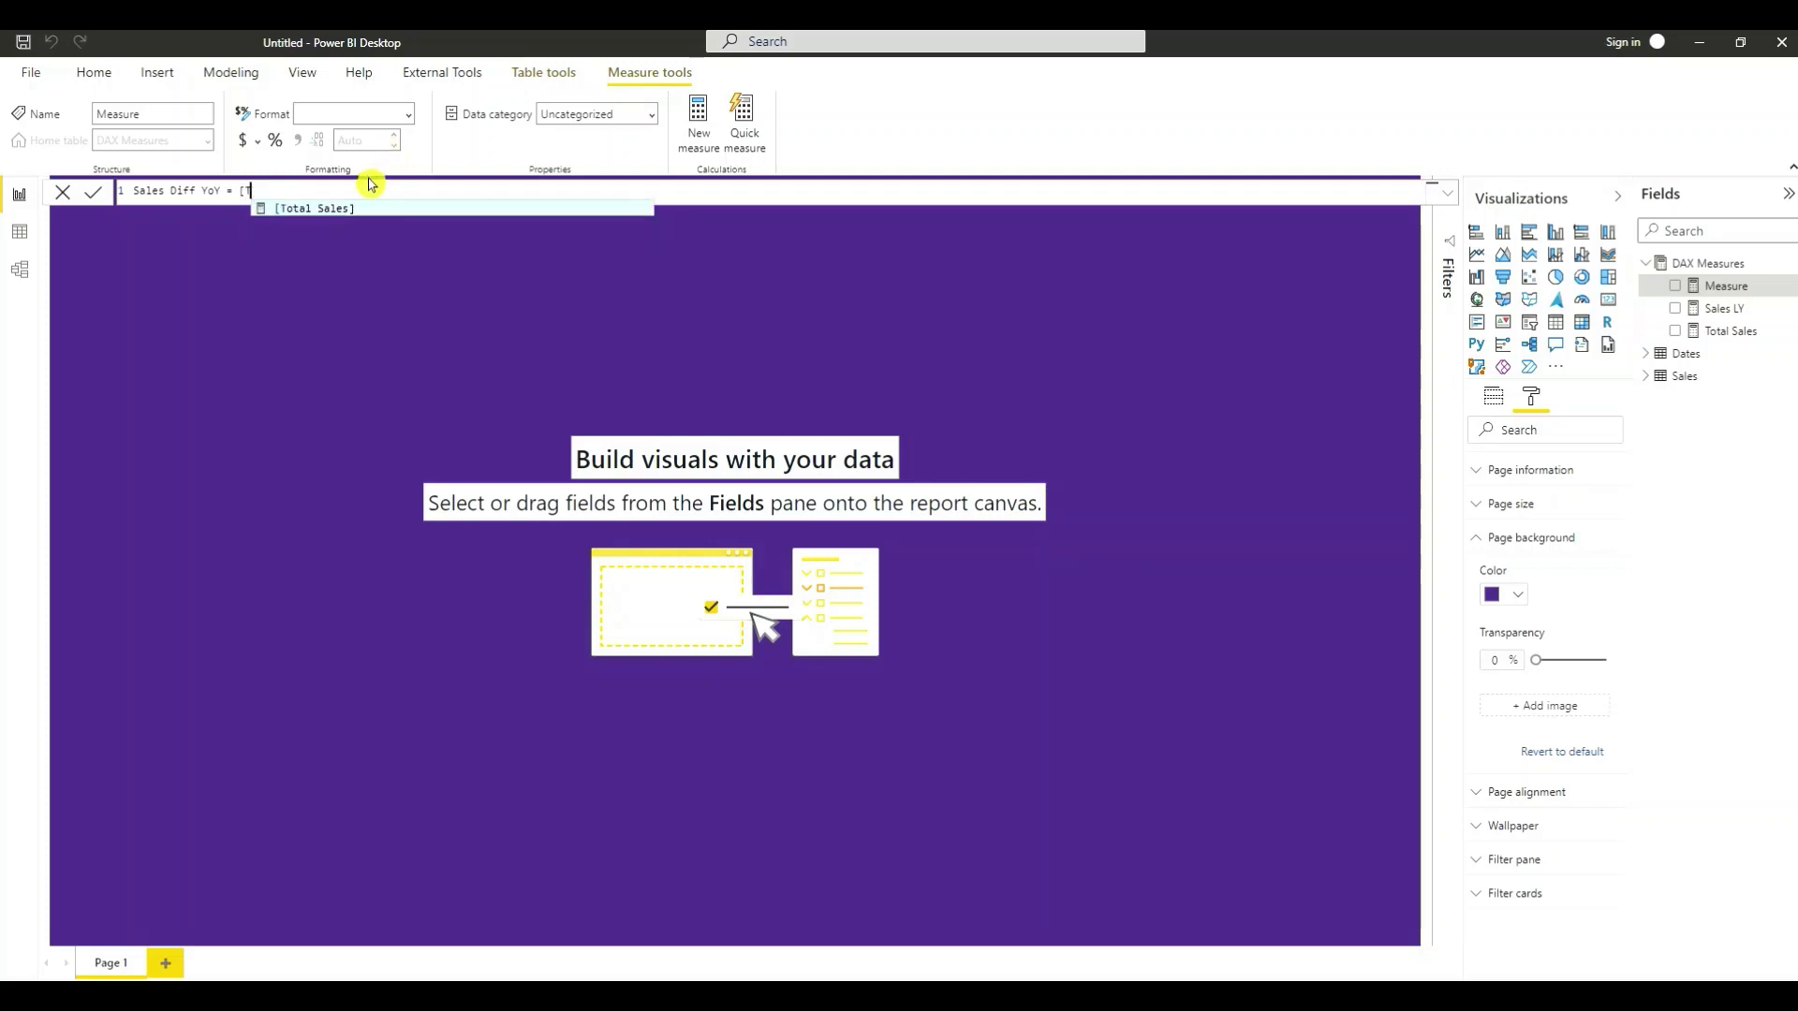
pyautogui.press('Tab')
pyautogui.write('-')
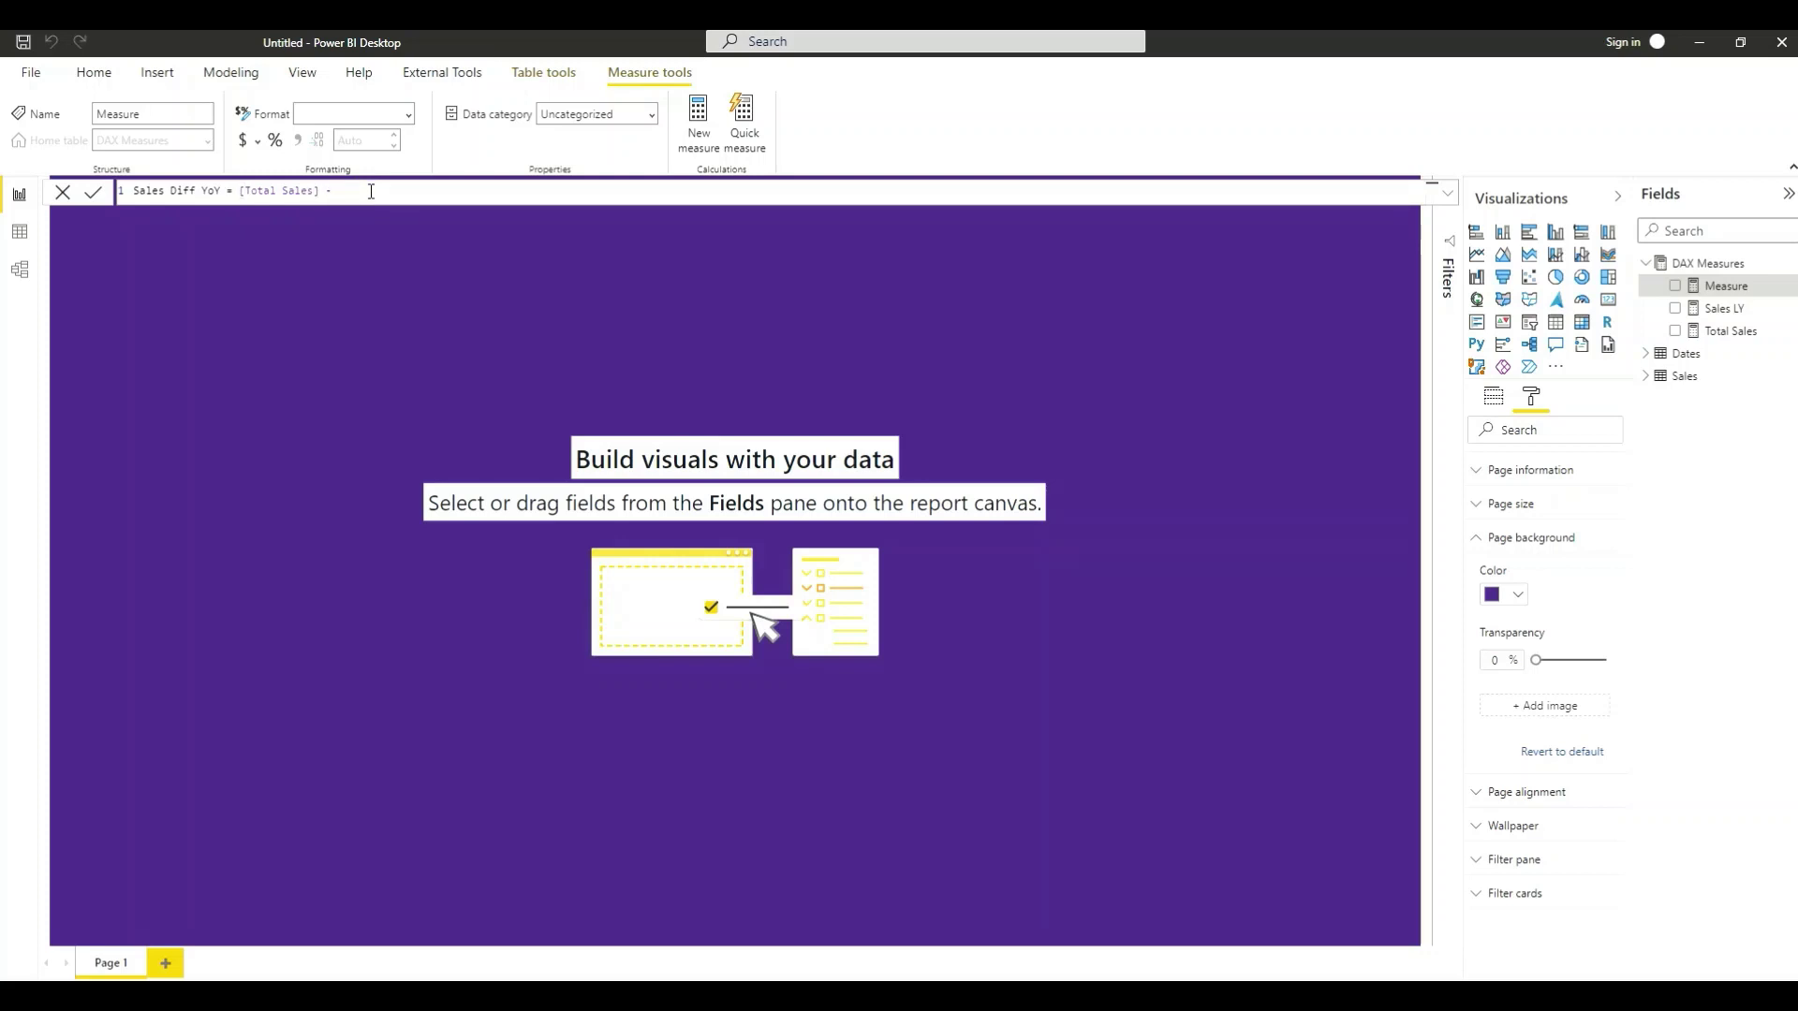
pyautogui.write(' Sal')
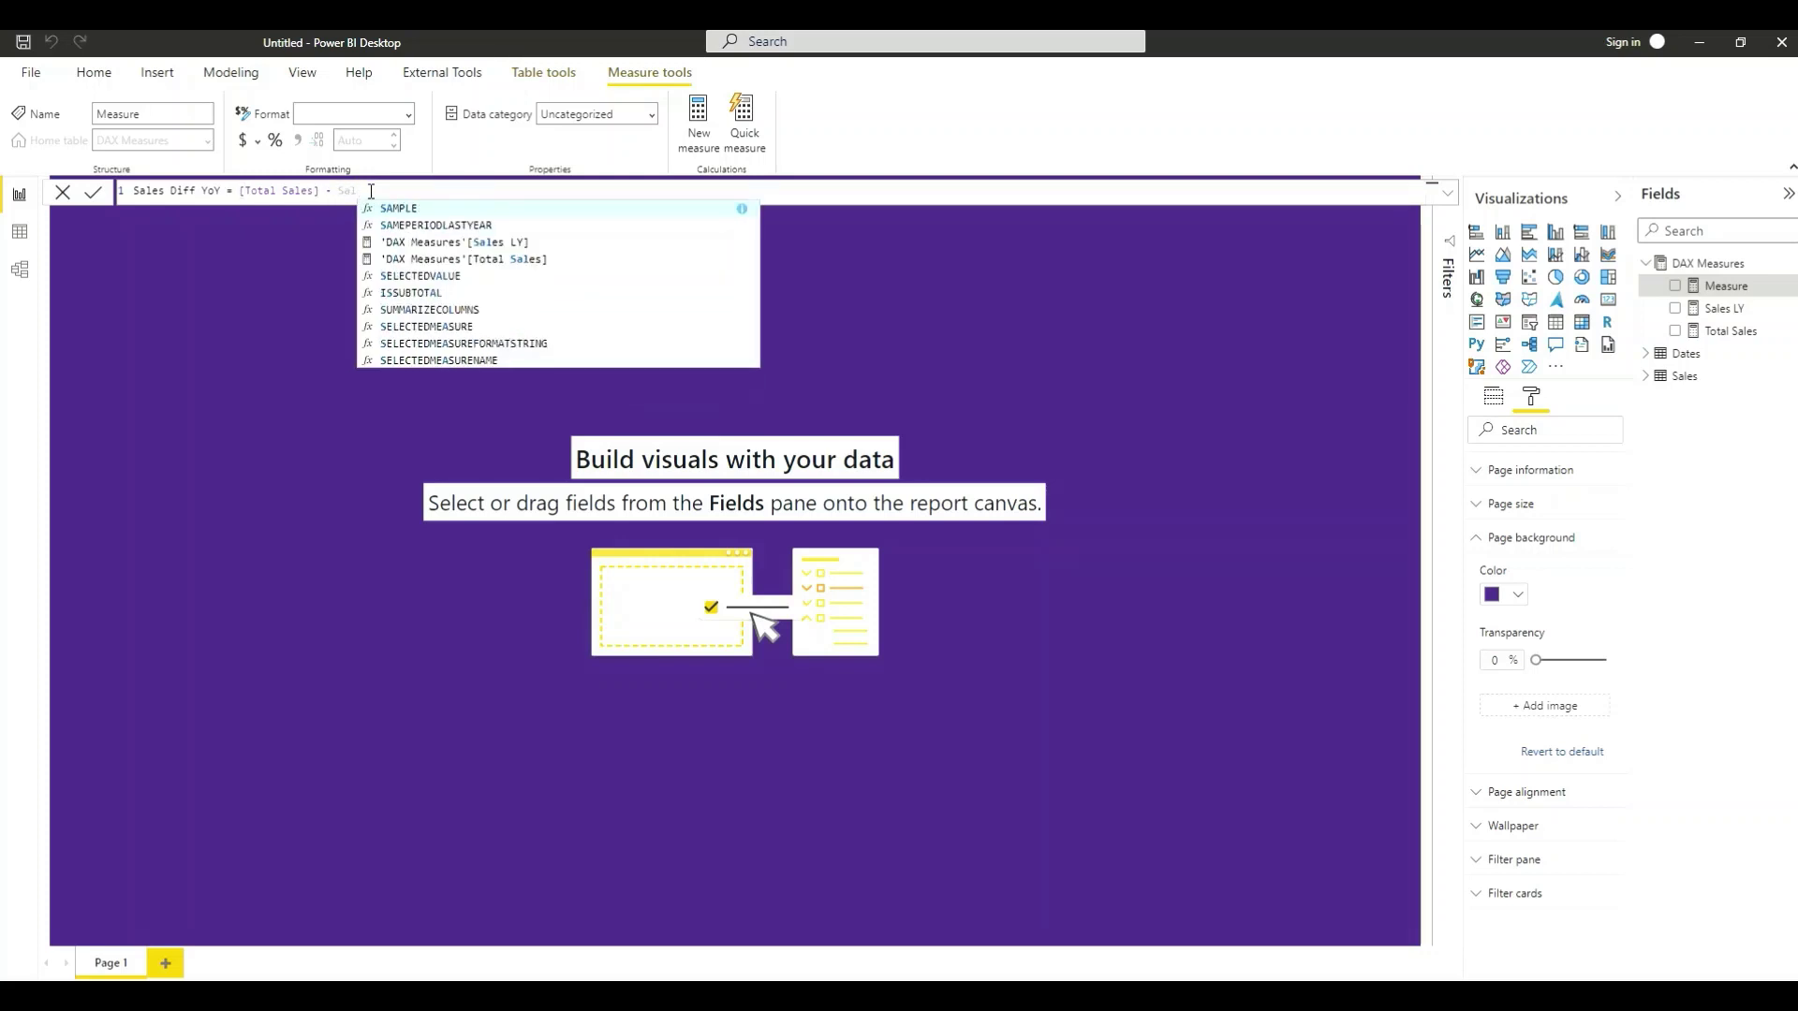
pyautogui.write('es')
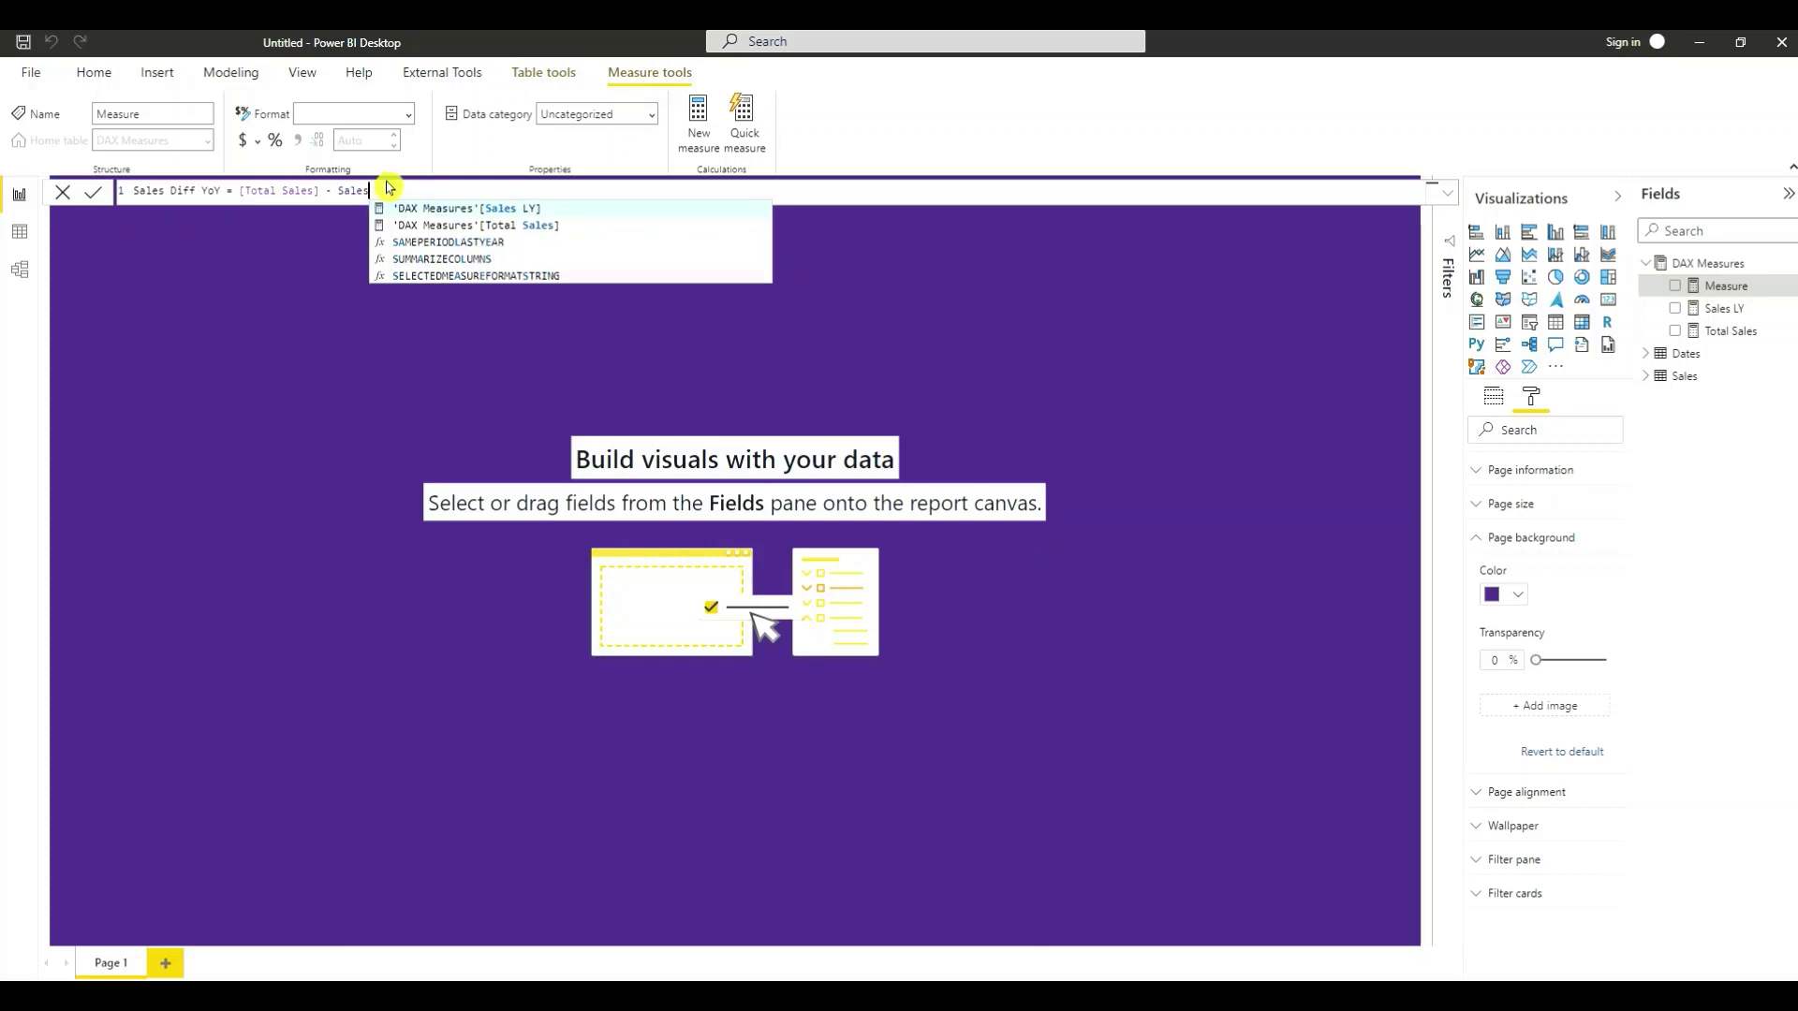
pyautogui.write(' LY')
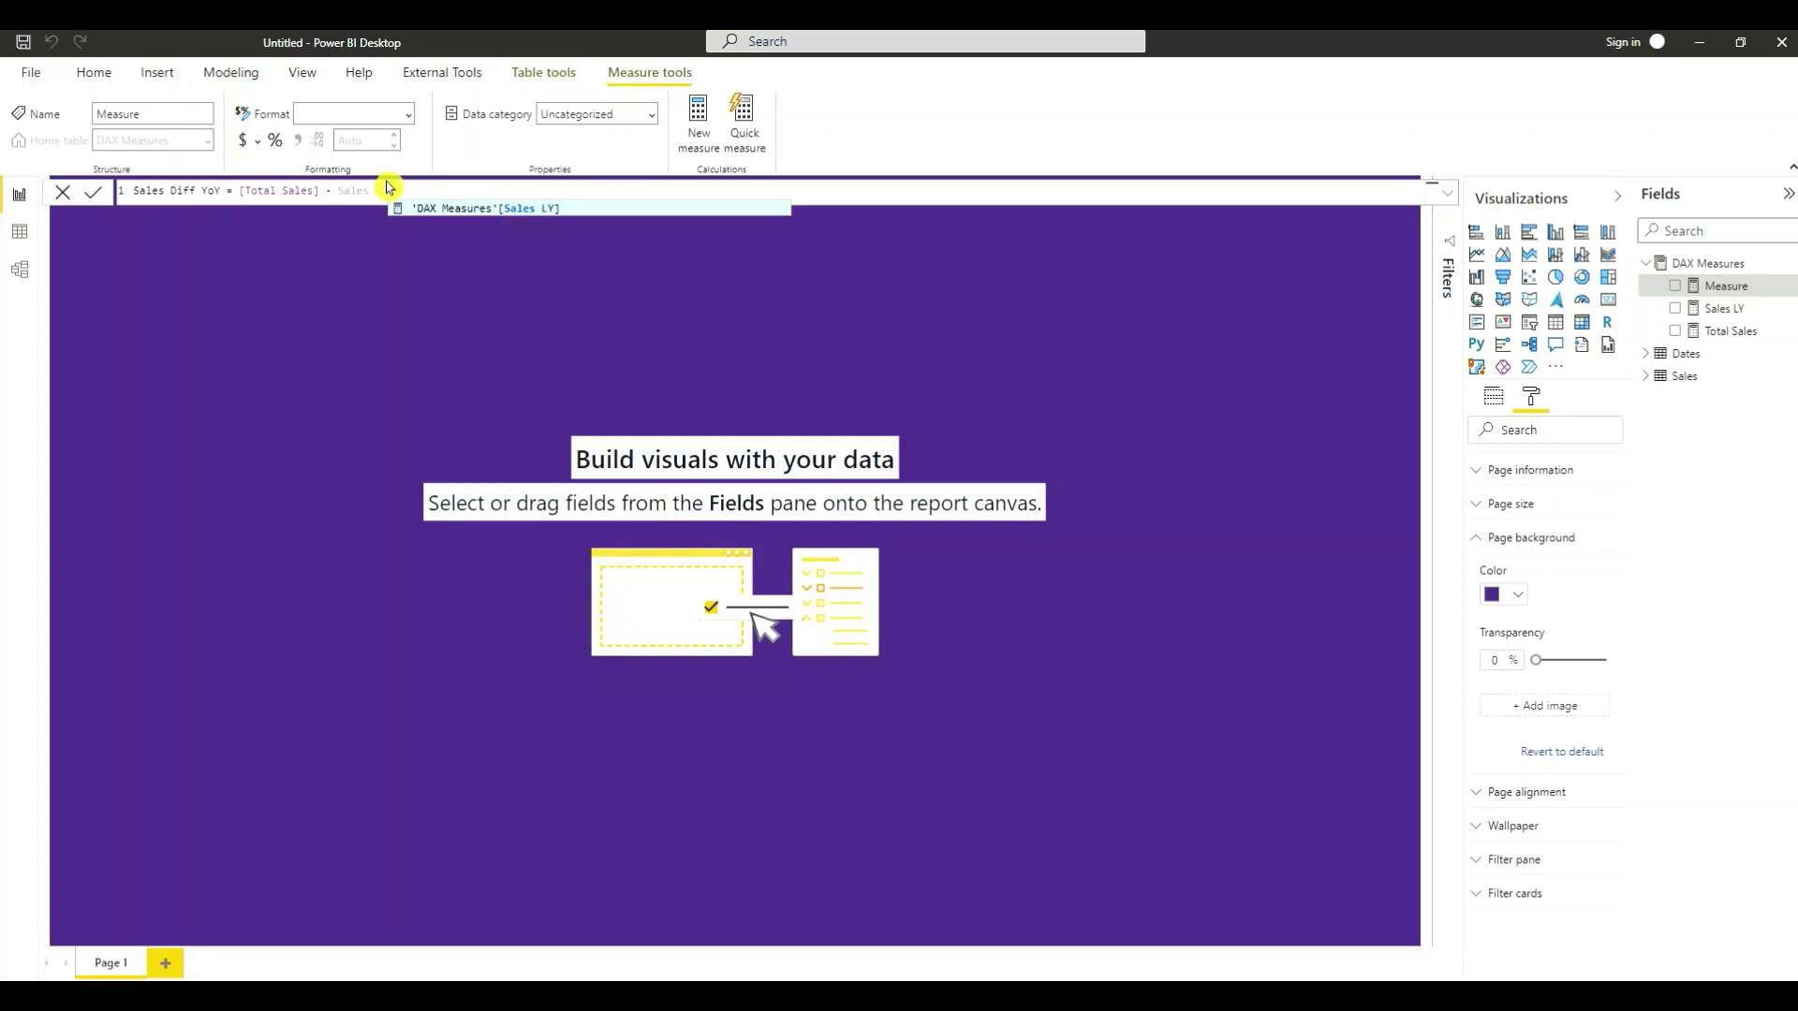
pyautogui.click(460, 211)
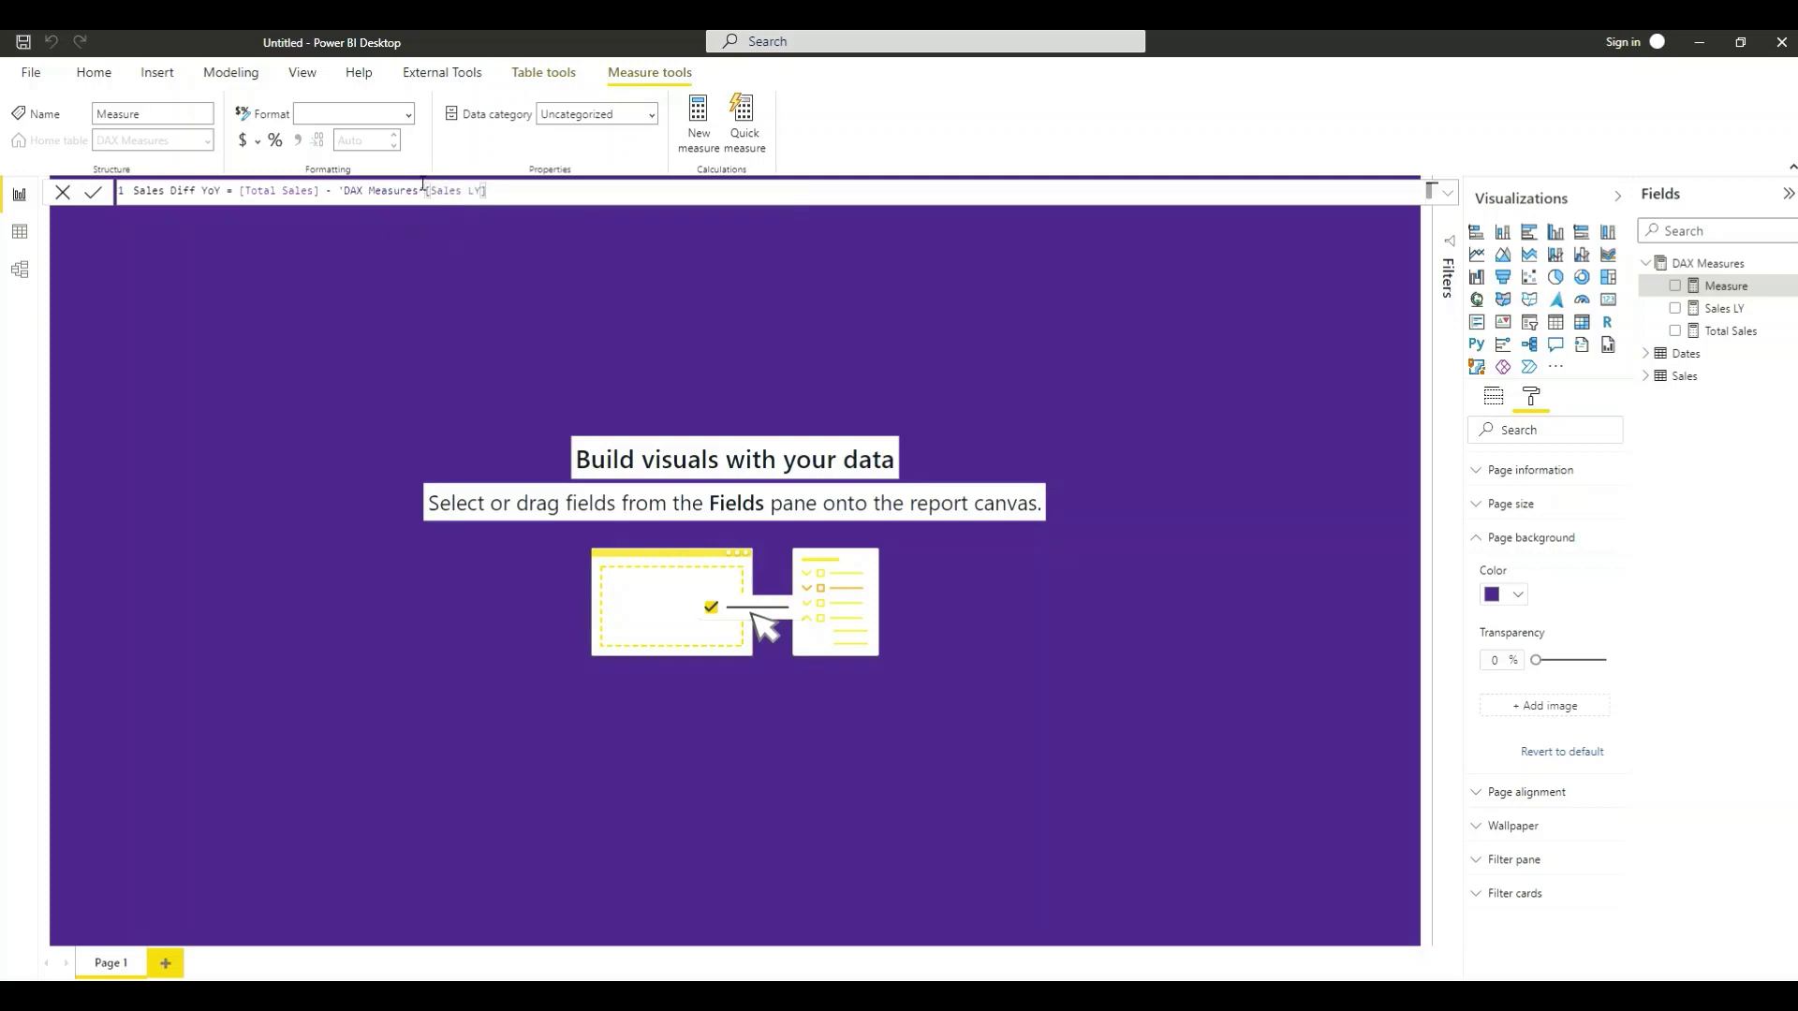
pyautogui.moveTo(426, 190); pyautogui.dragTo(342, 184)
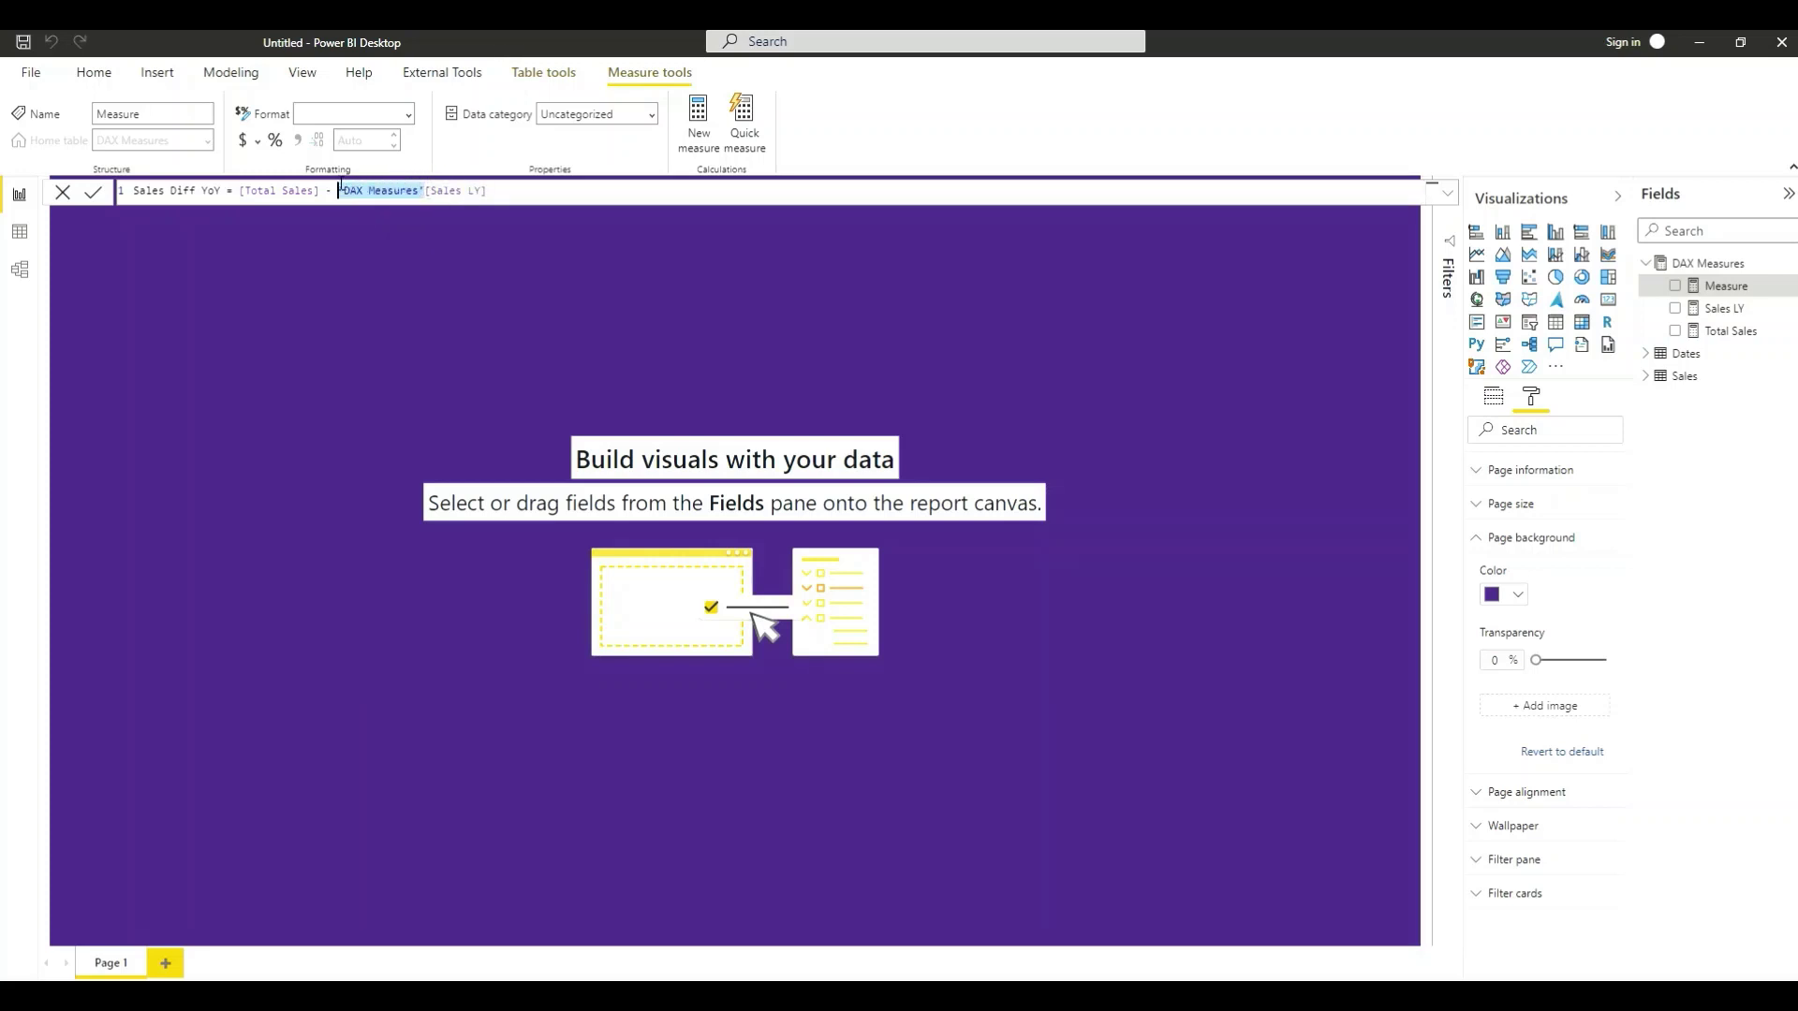
pyautogui.press('BackSpace')
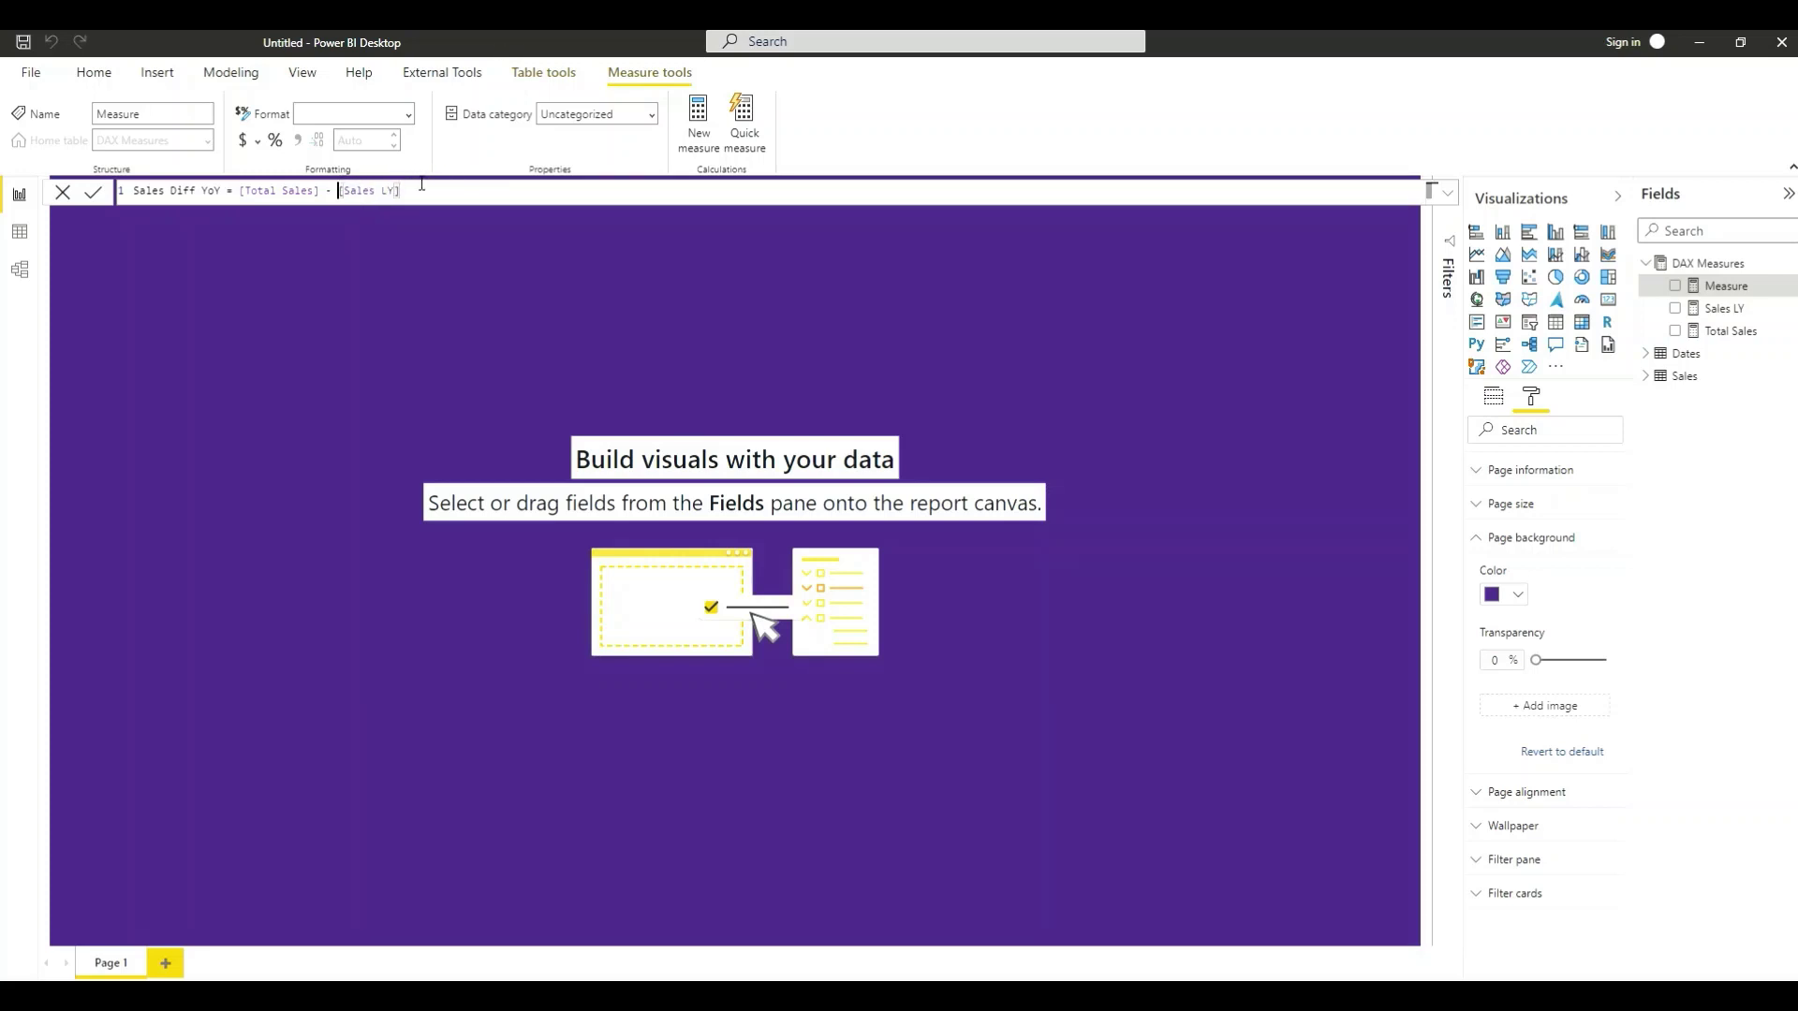
pyautogui.click(95, 196)
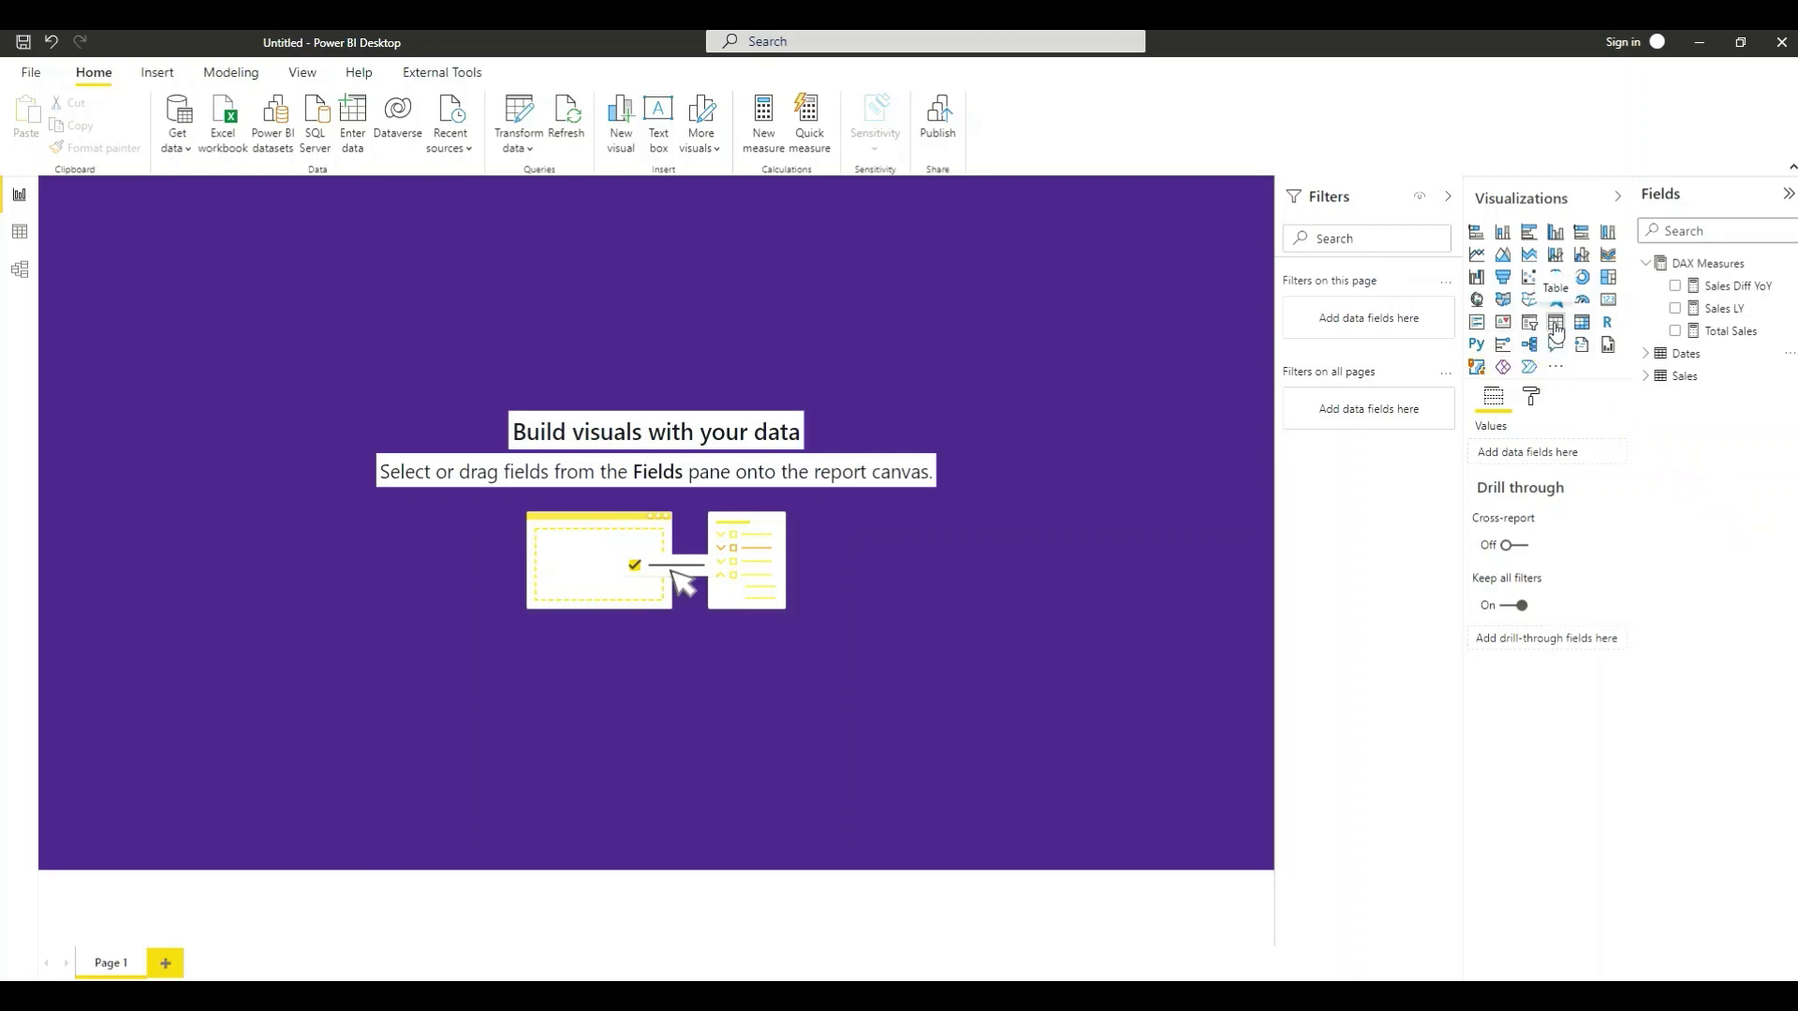
# - Place a table visual mid-canvas and add Month & Year from Dates to it
pyautogui.click(1555, 328)
pyautogui.moveTo(152, 201); pyautogui.dragTo(469, 273)
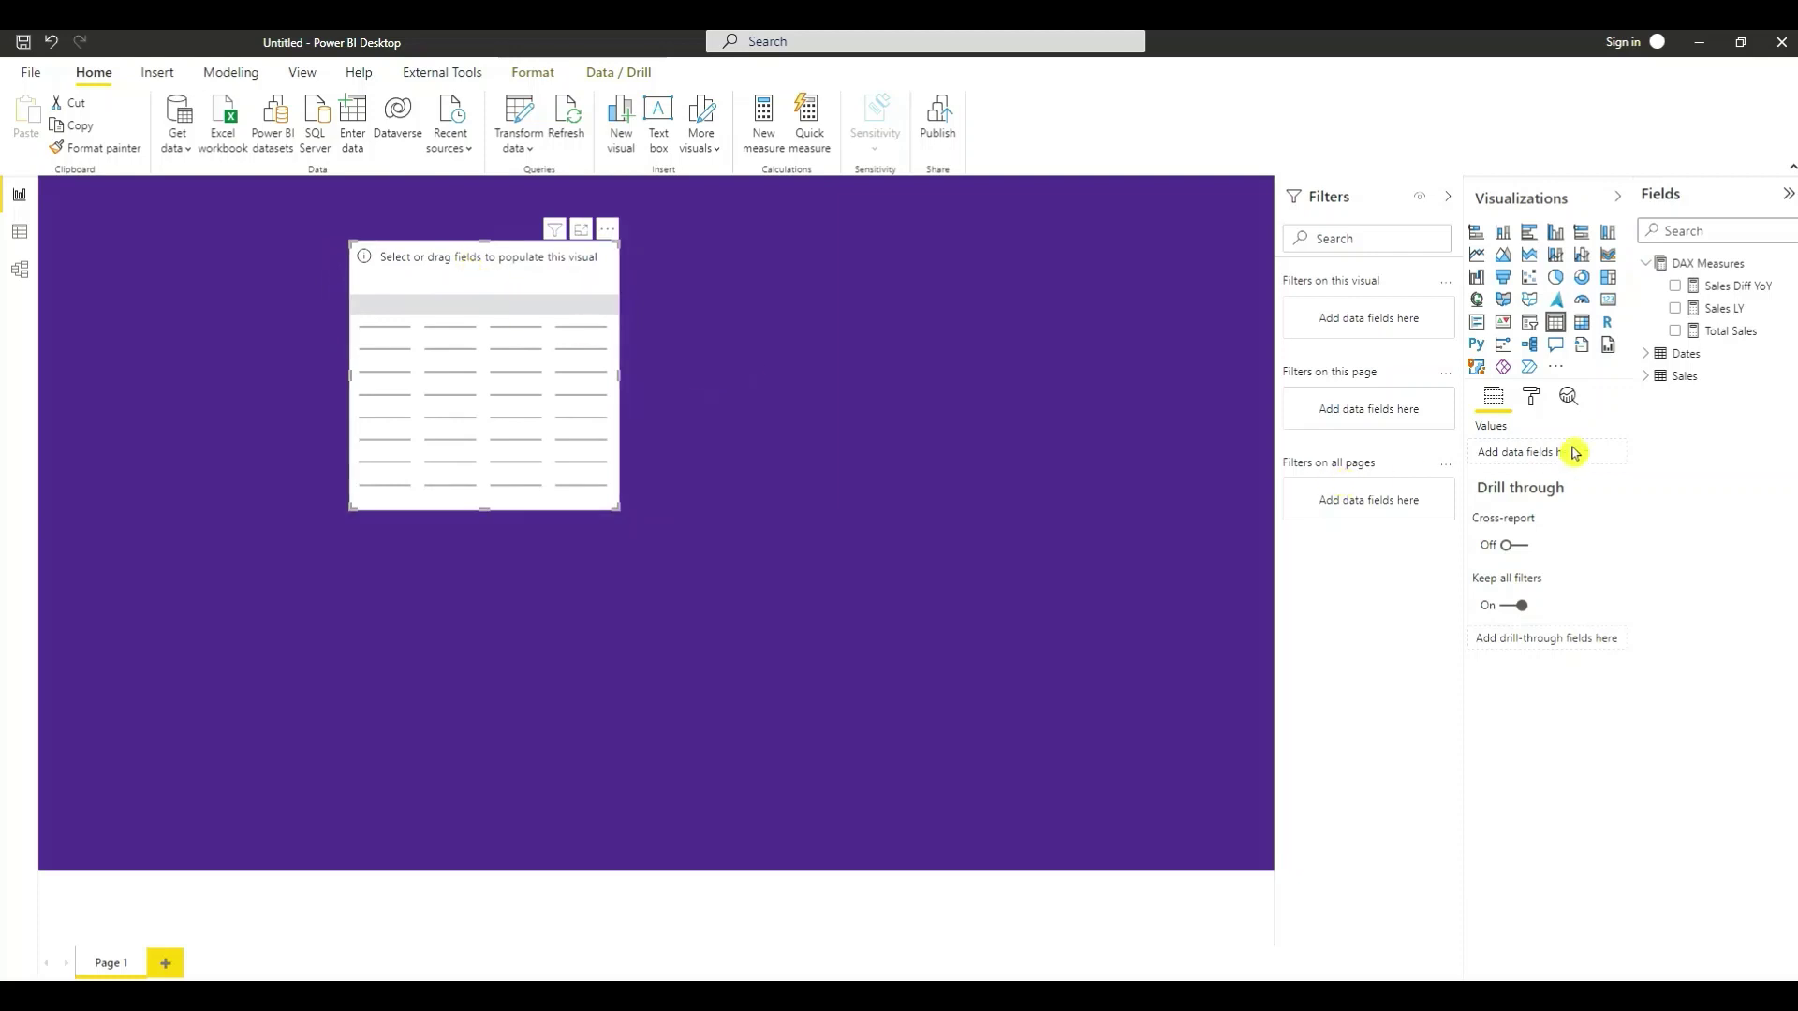
pyautogui.click(1646, 356)
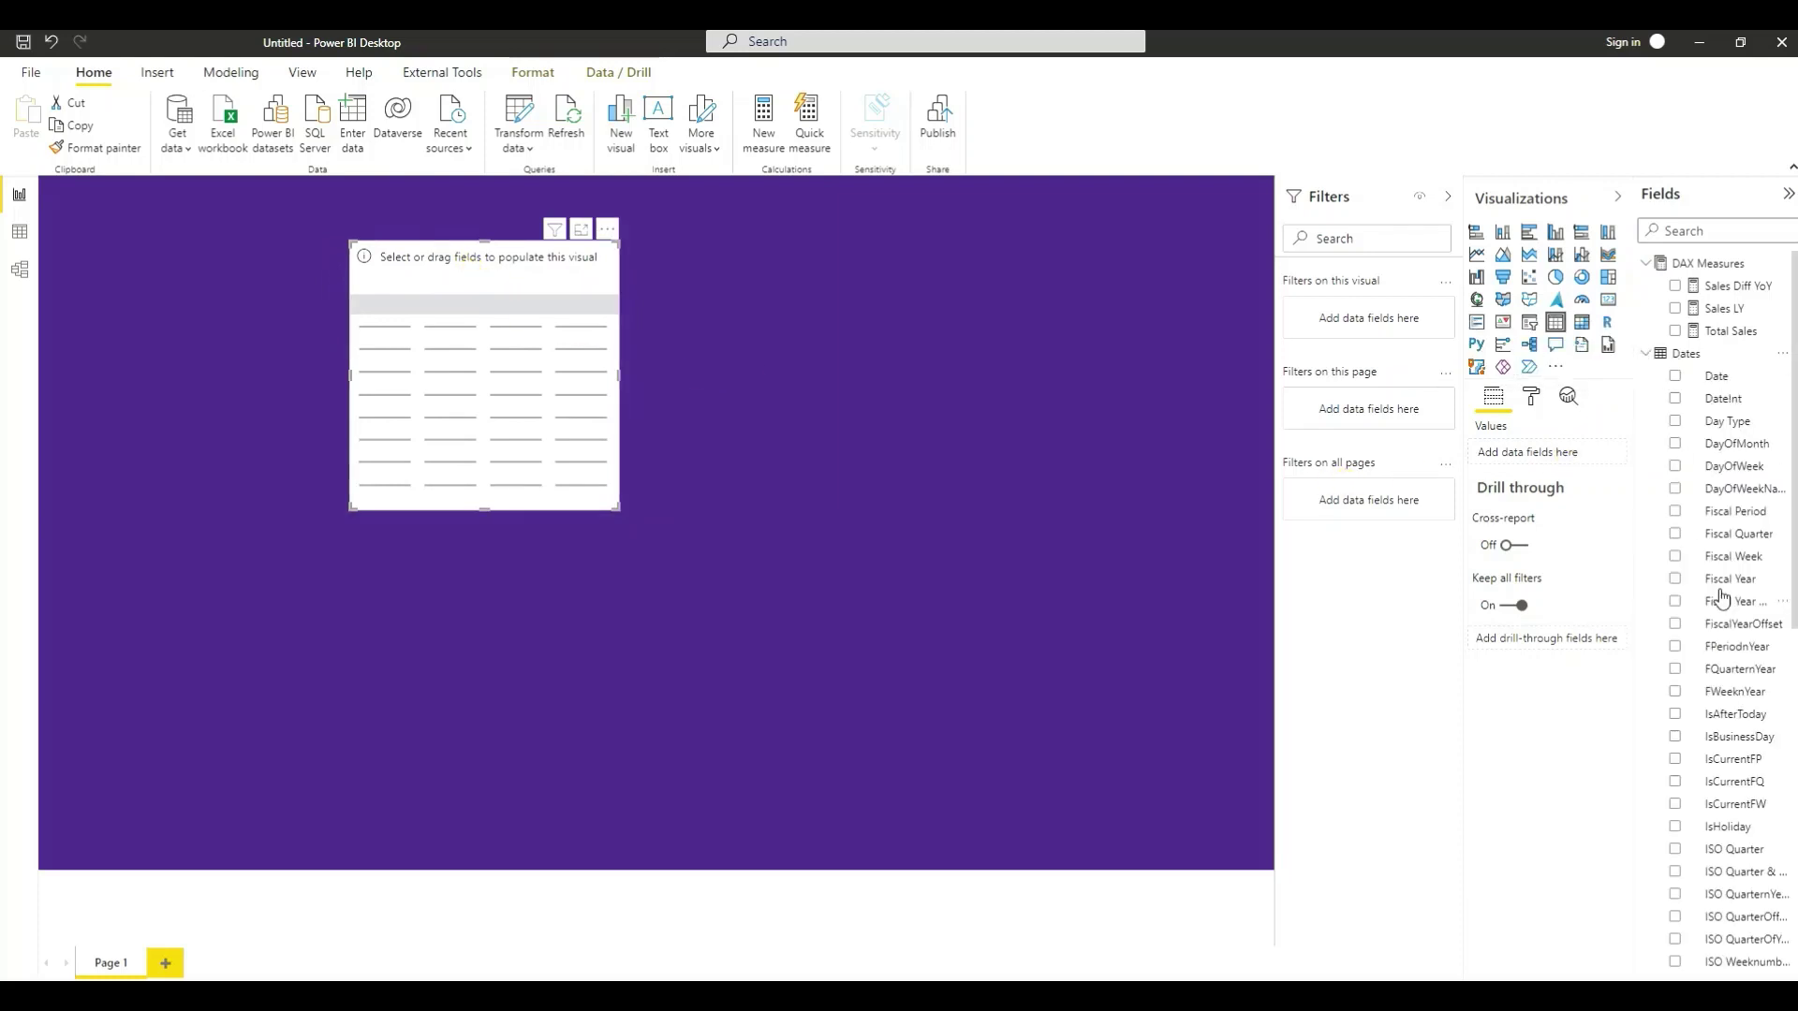
pyautogui.scroll(-10, 1704, 562)
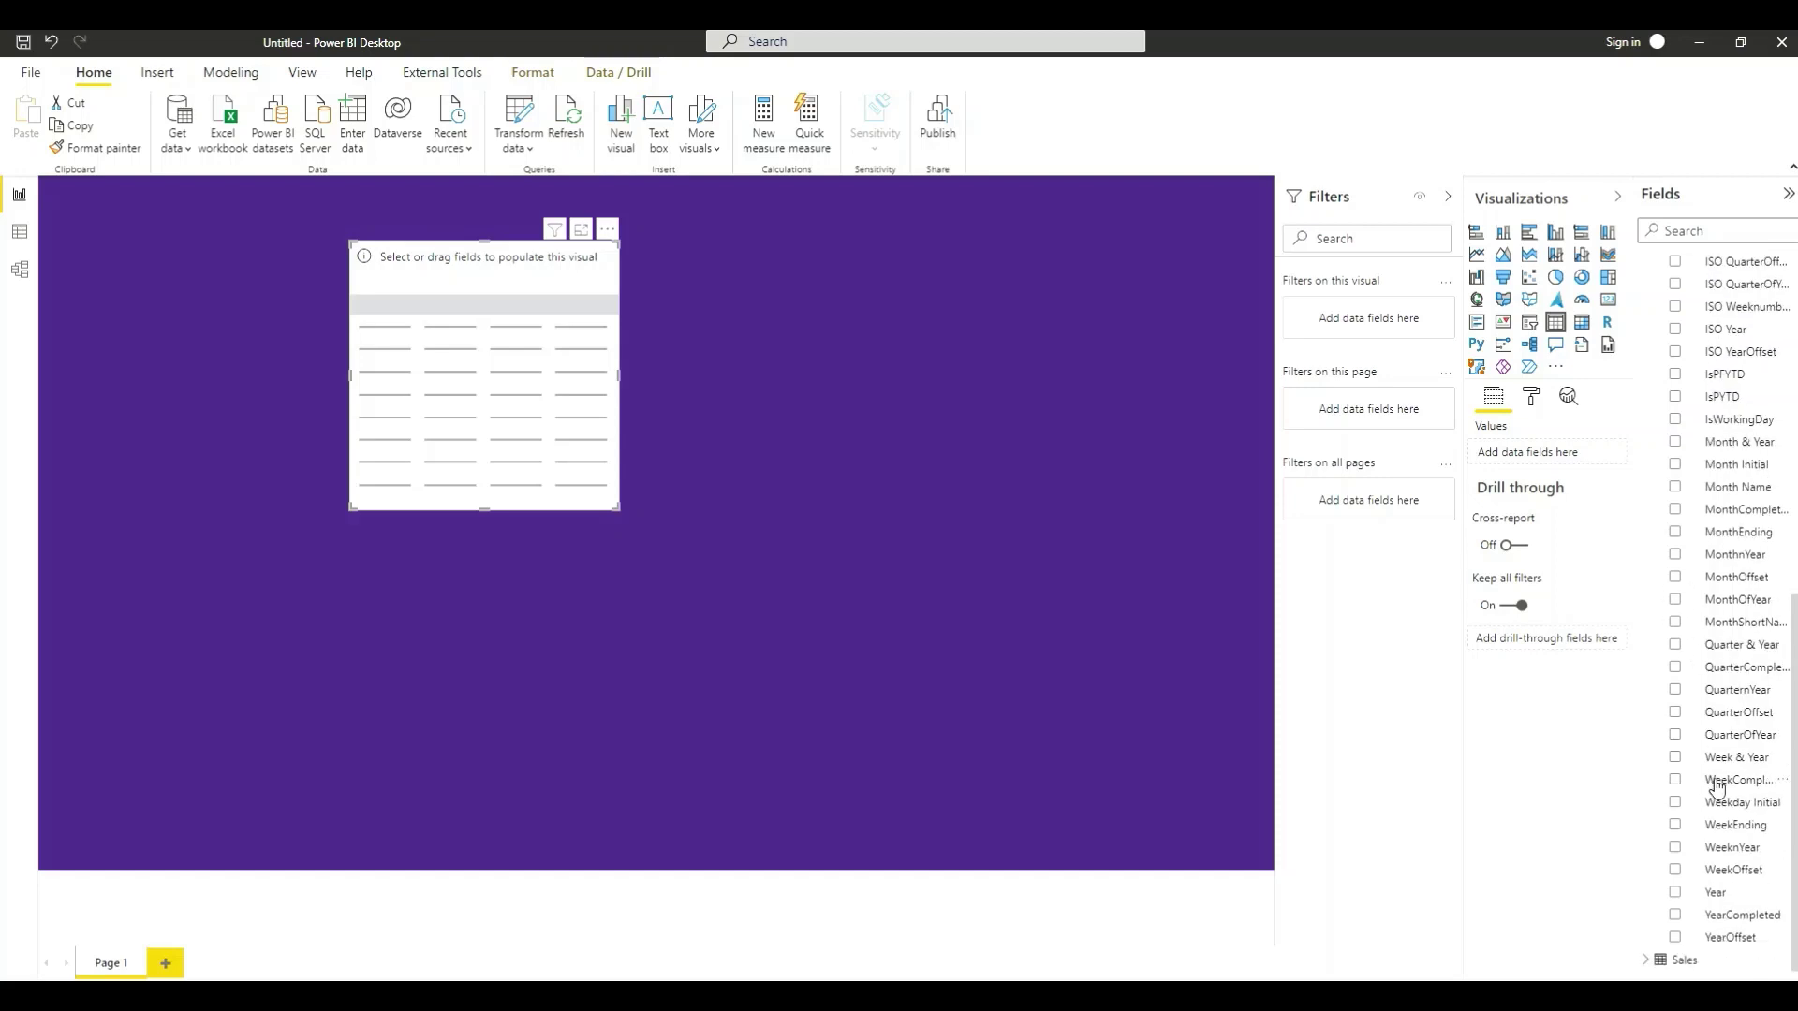
pyautogui.scroll(2, 1712, 599)
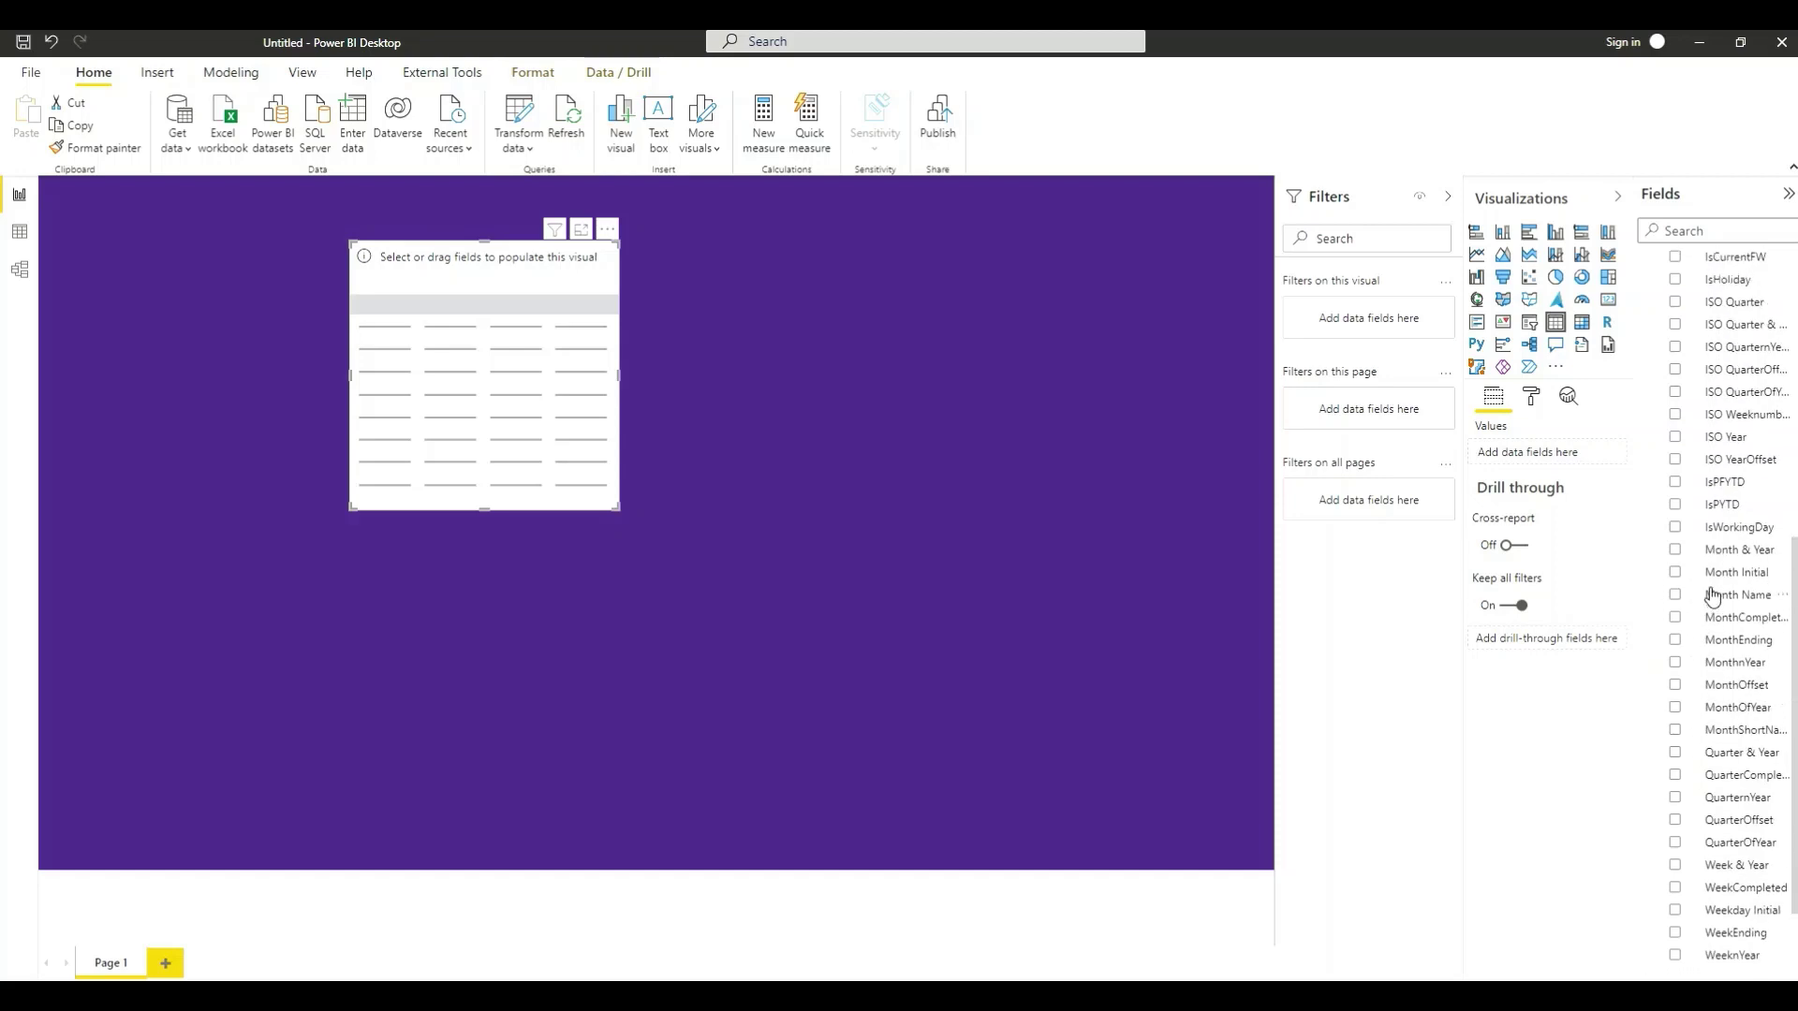
pyautogui.click(1675, 552)
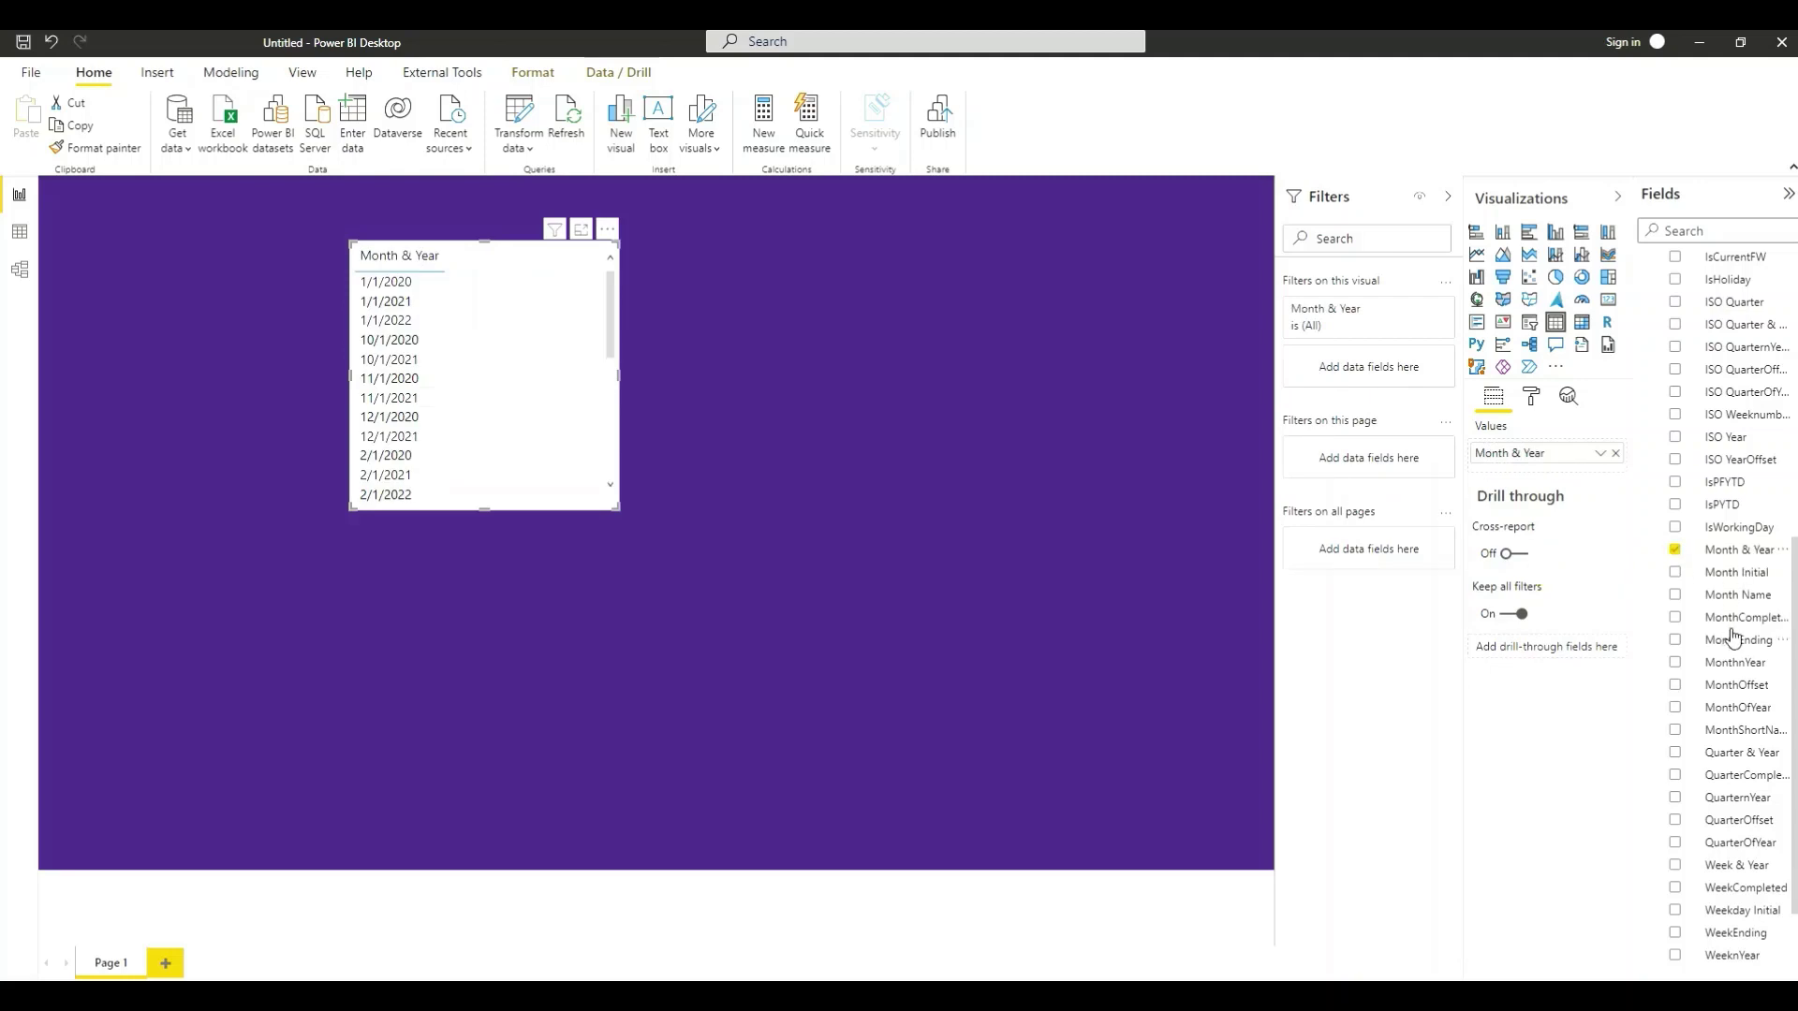
# - Add Total Sales, Sales LY and Sales Diff YoY columns and widen the table
pyautogui.scroll(8, 1695, 538)
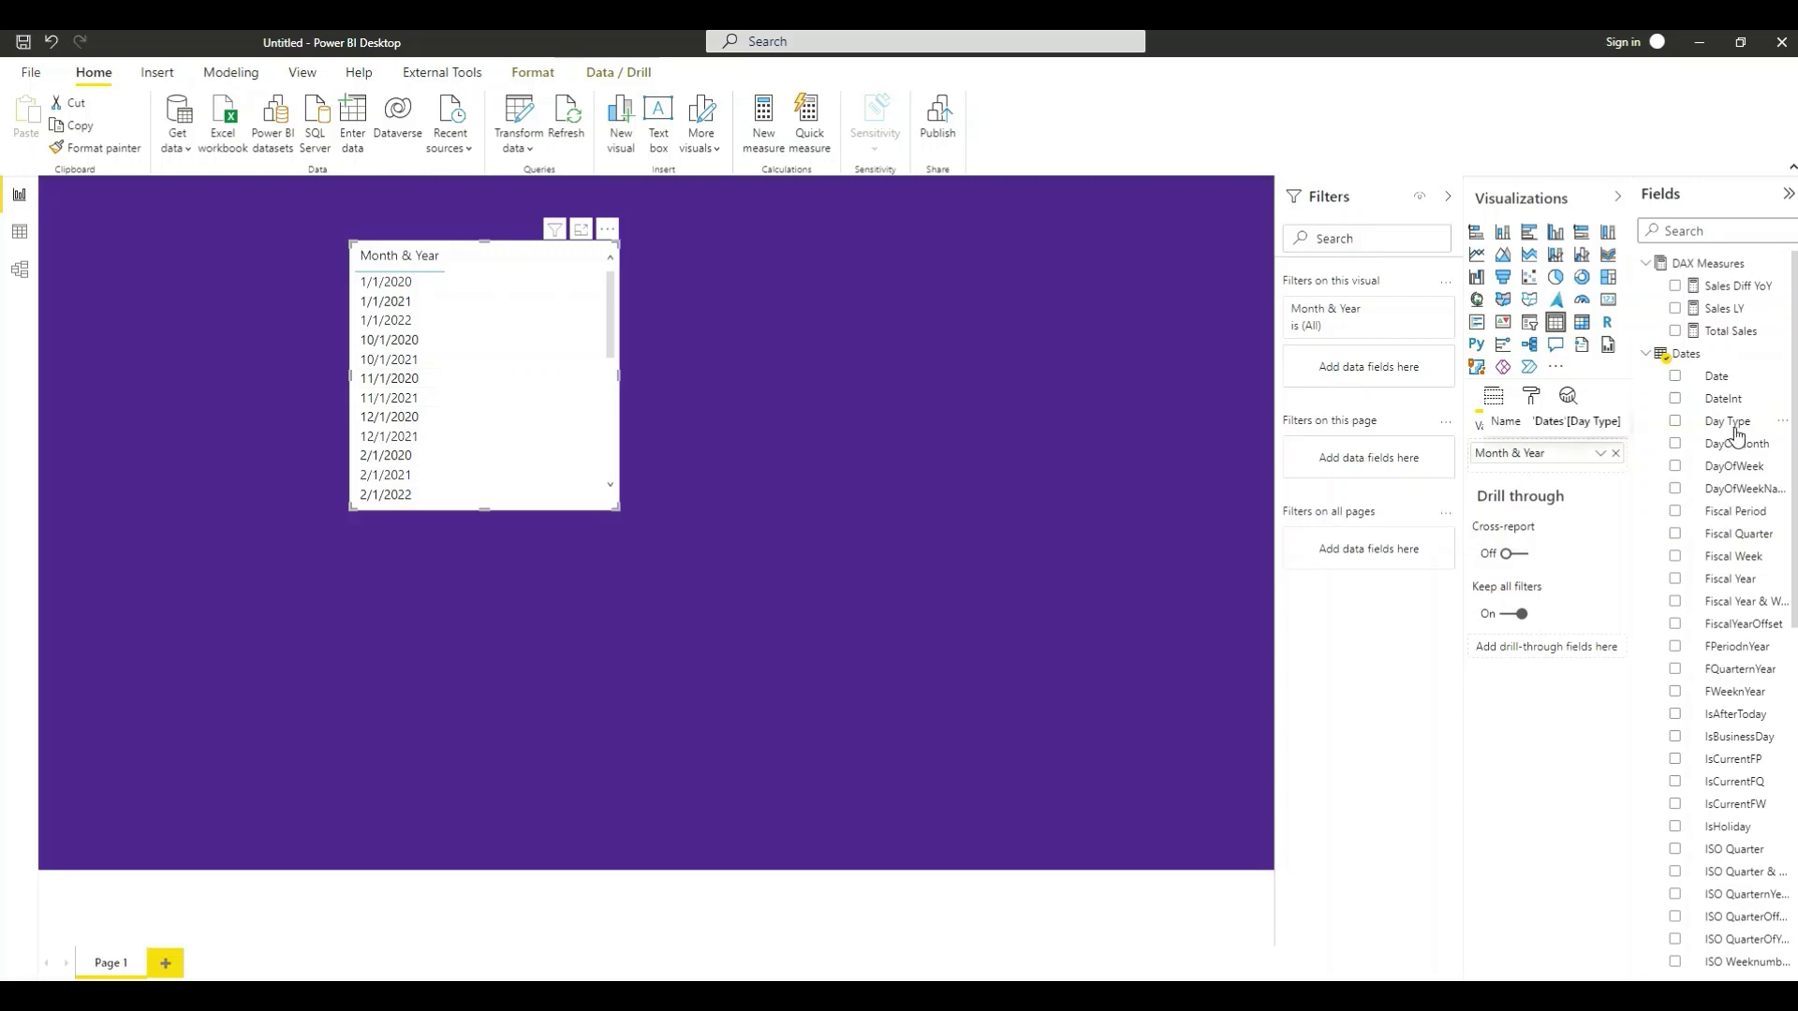
pyautogui.click(1676, 331)
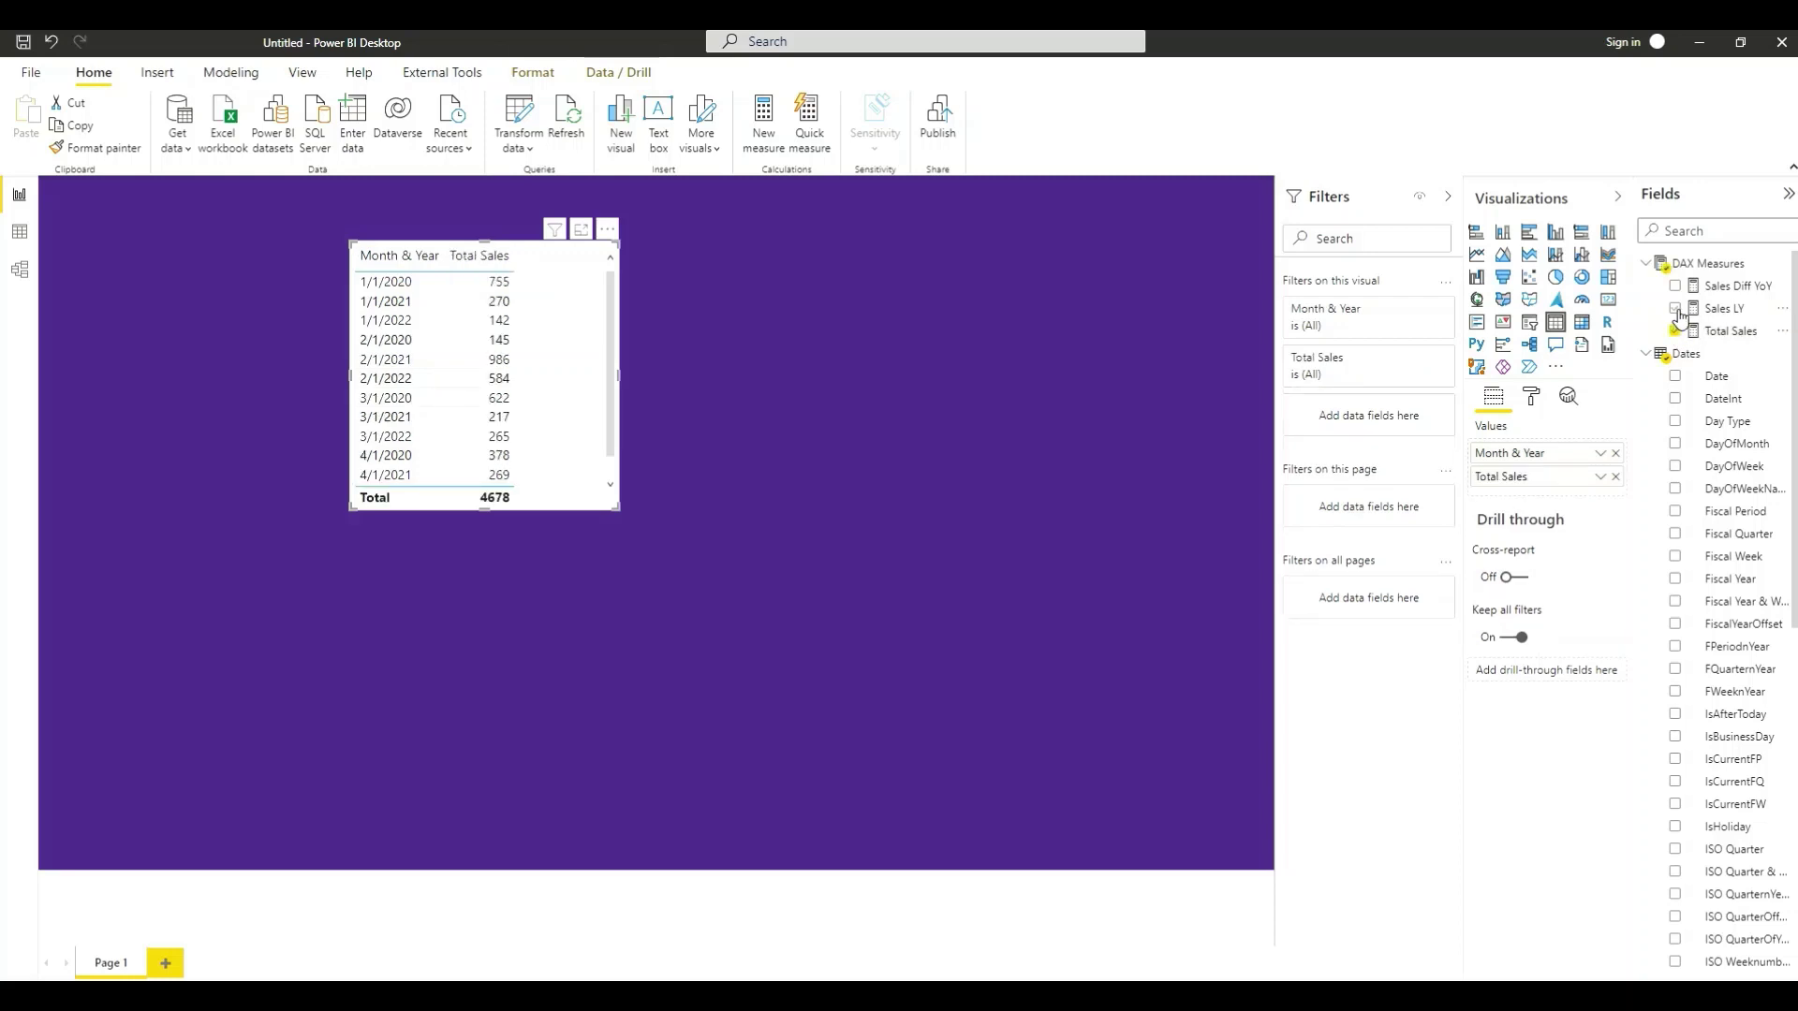
pyautogui.click(1676, 310)
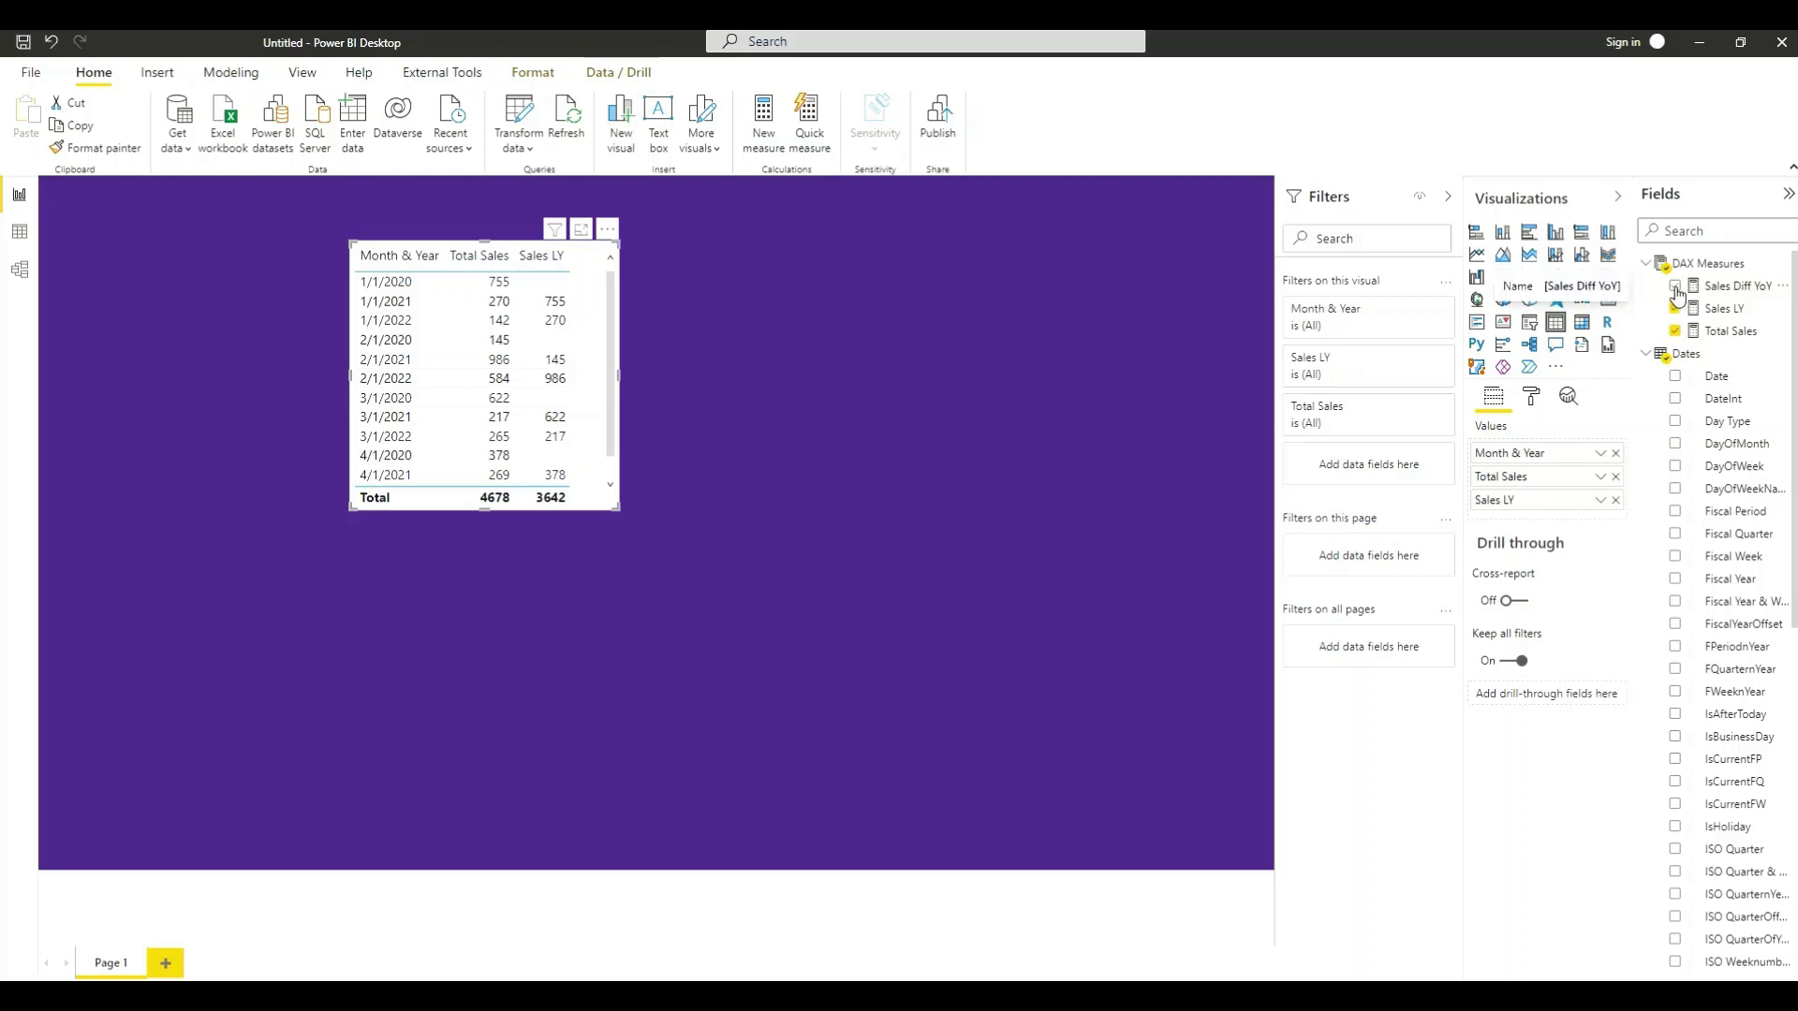
pyautogui.click(1676, 288)
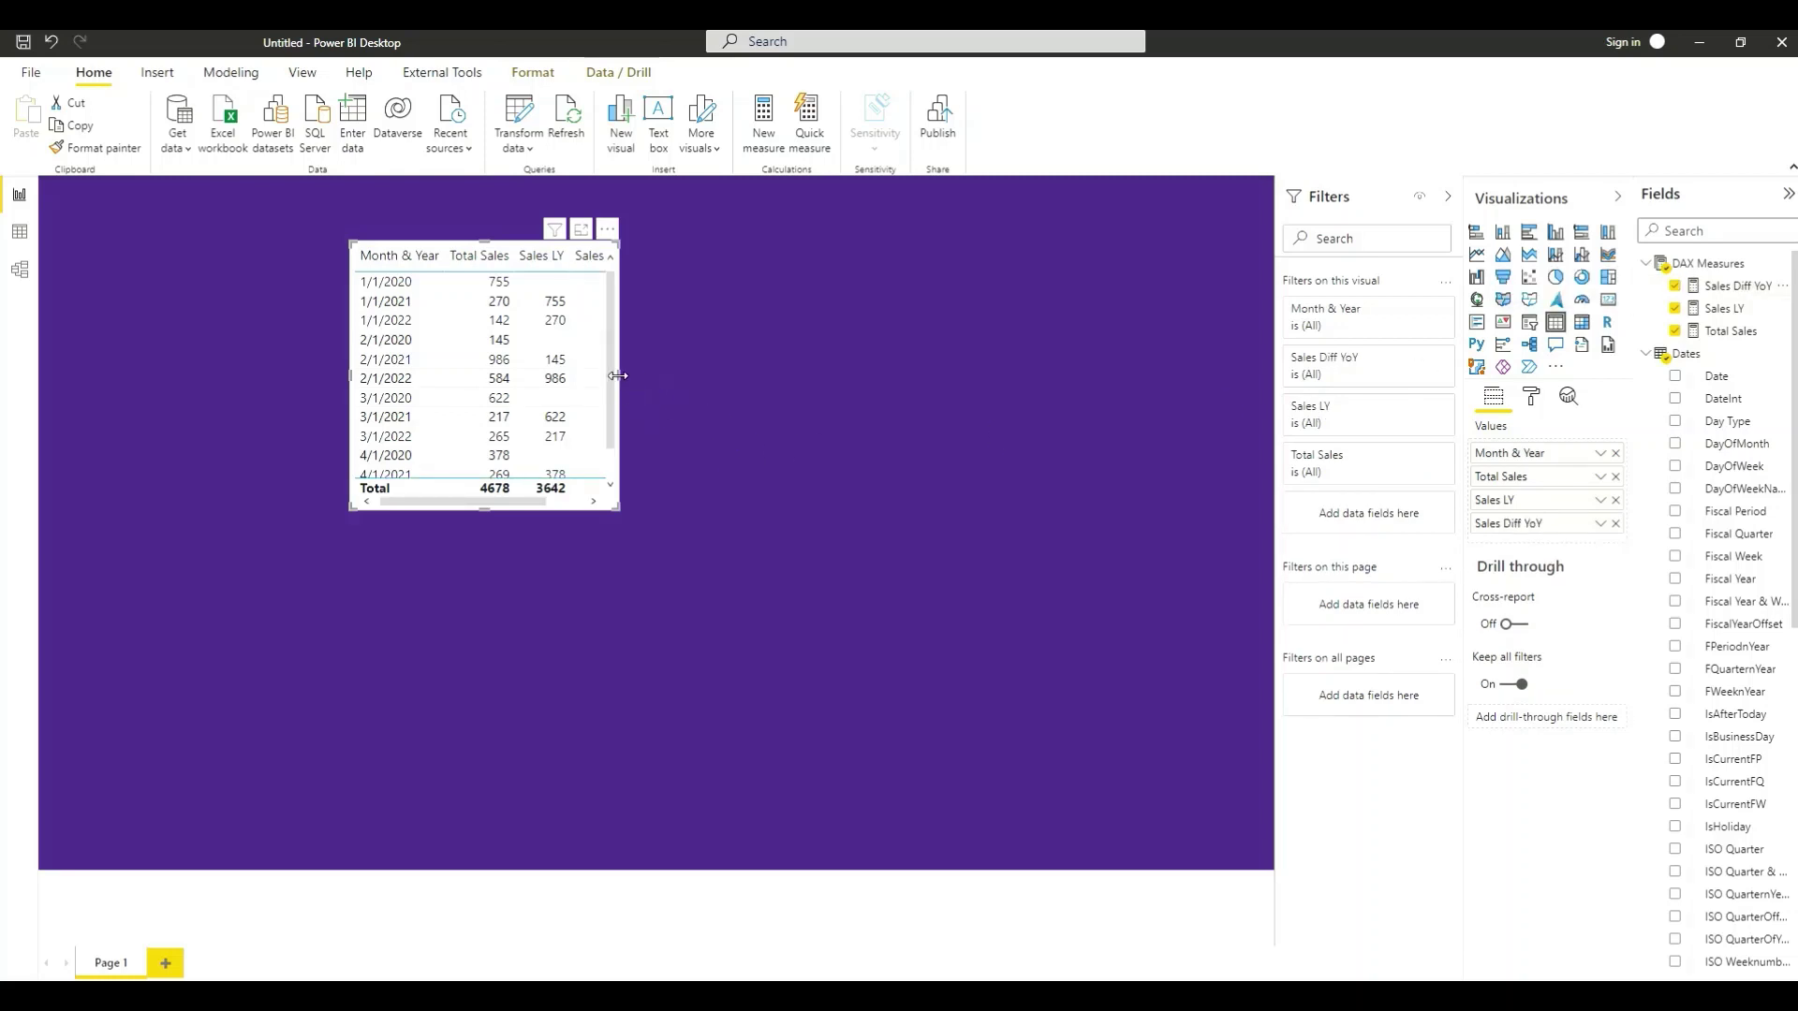
pyautogui.moveTo(617, 376); pyautogui.dragTo(723, 380)
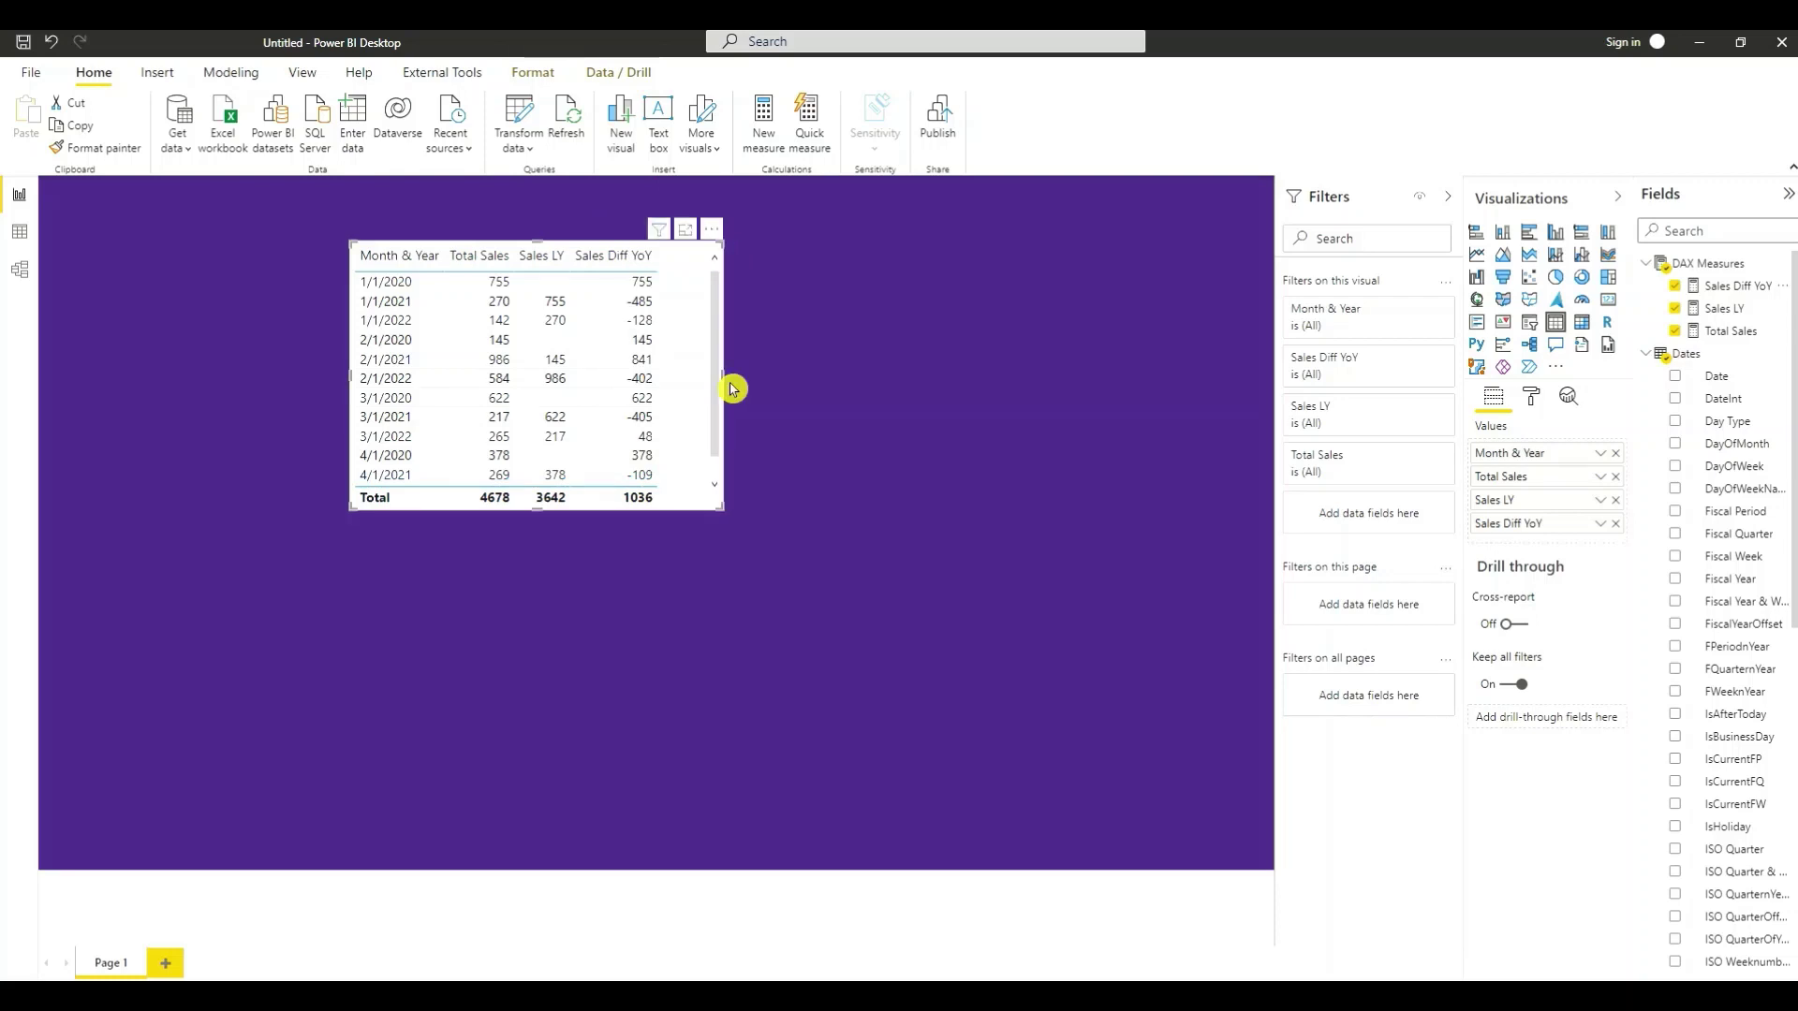
# - Add a slicer on Dates Year displayed as a checkbox list
pyautogui.click(1142, 521)
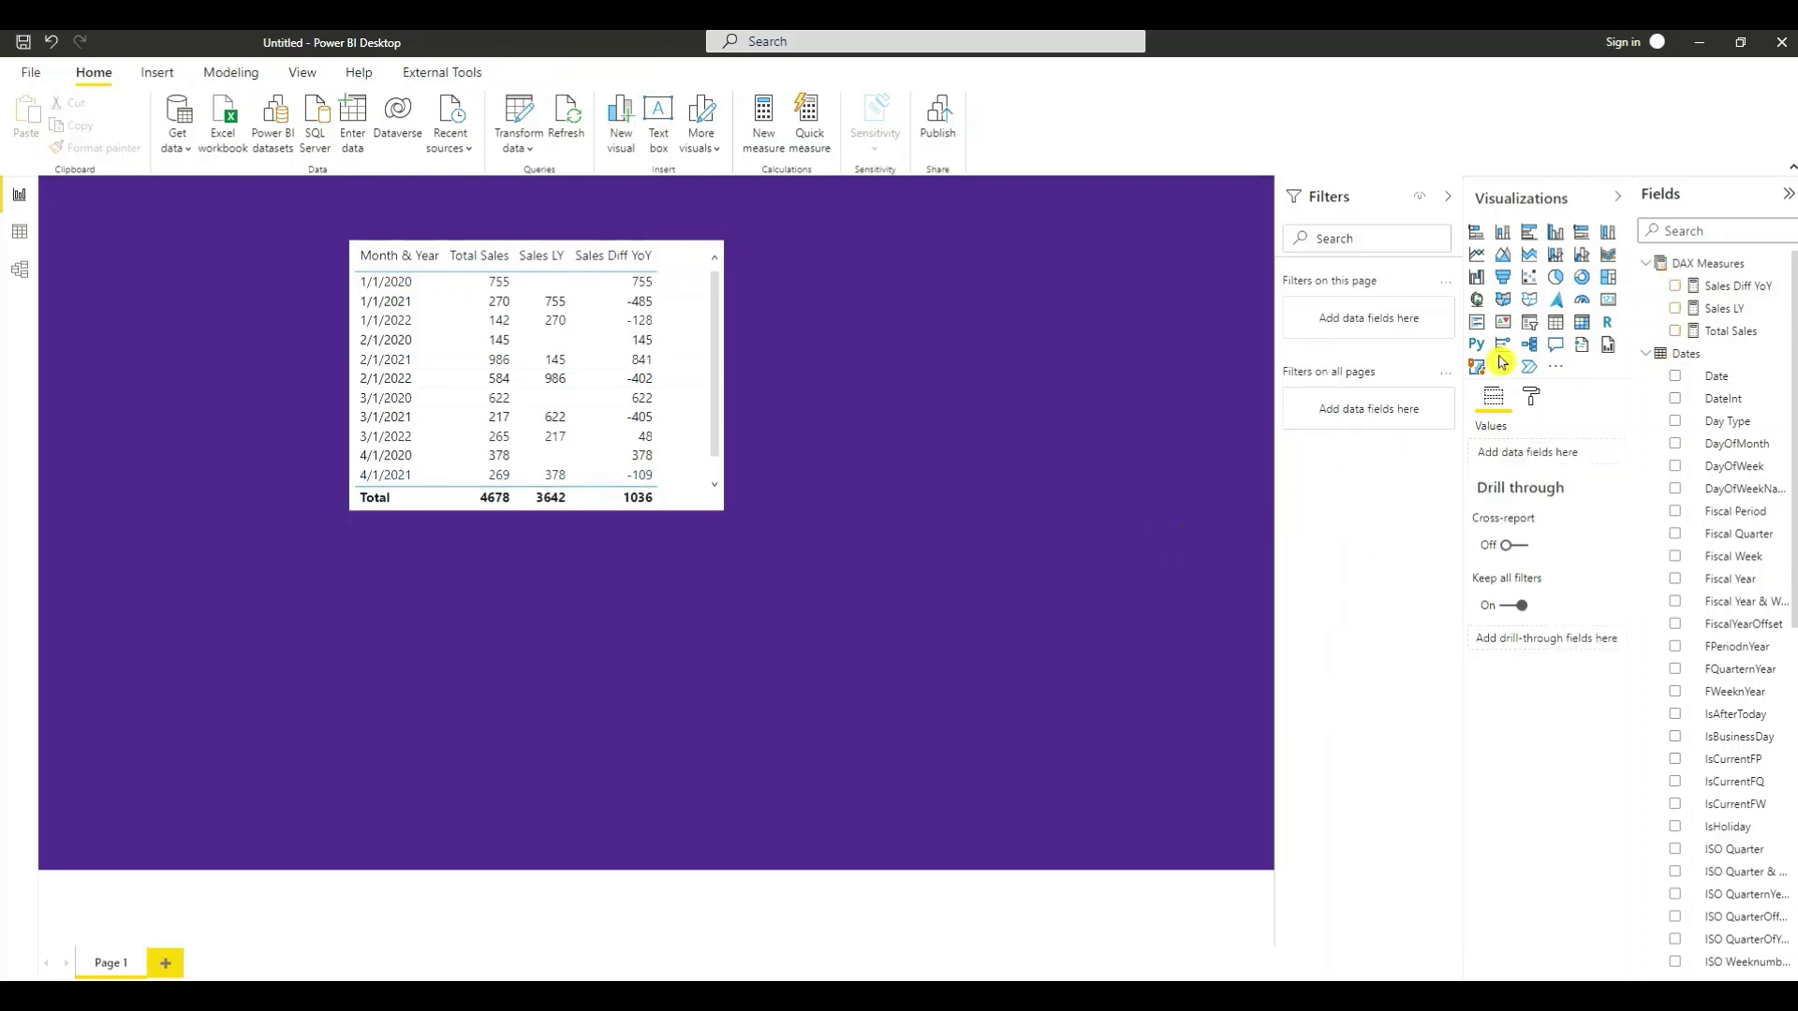
pyautogui.click(1530, 324)
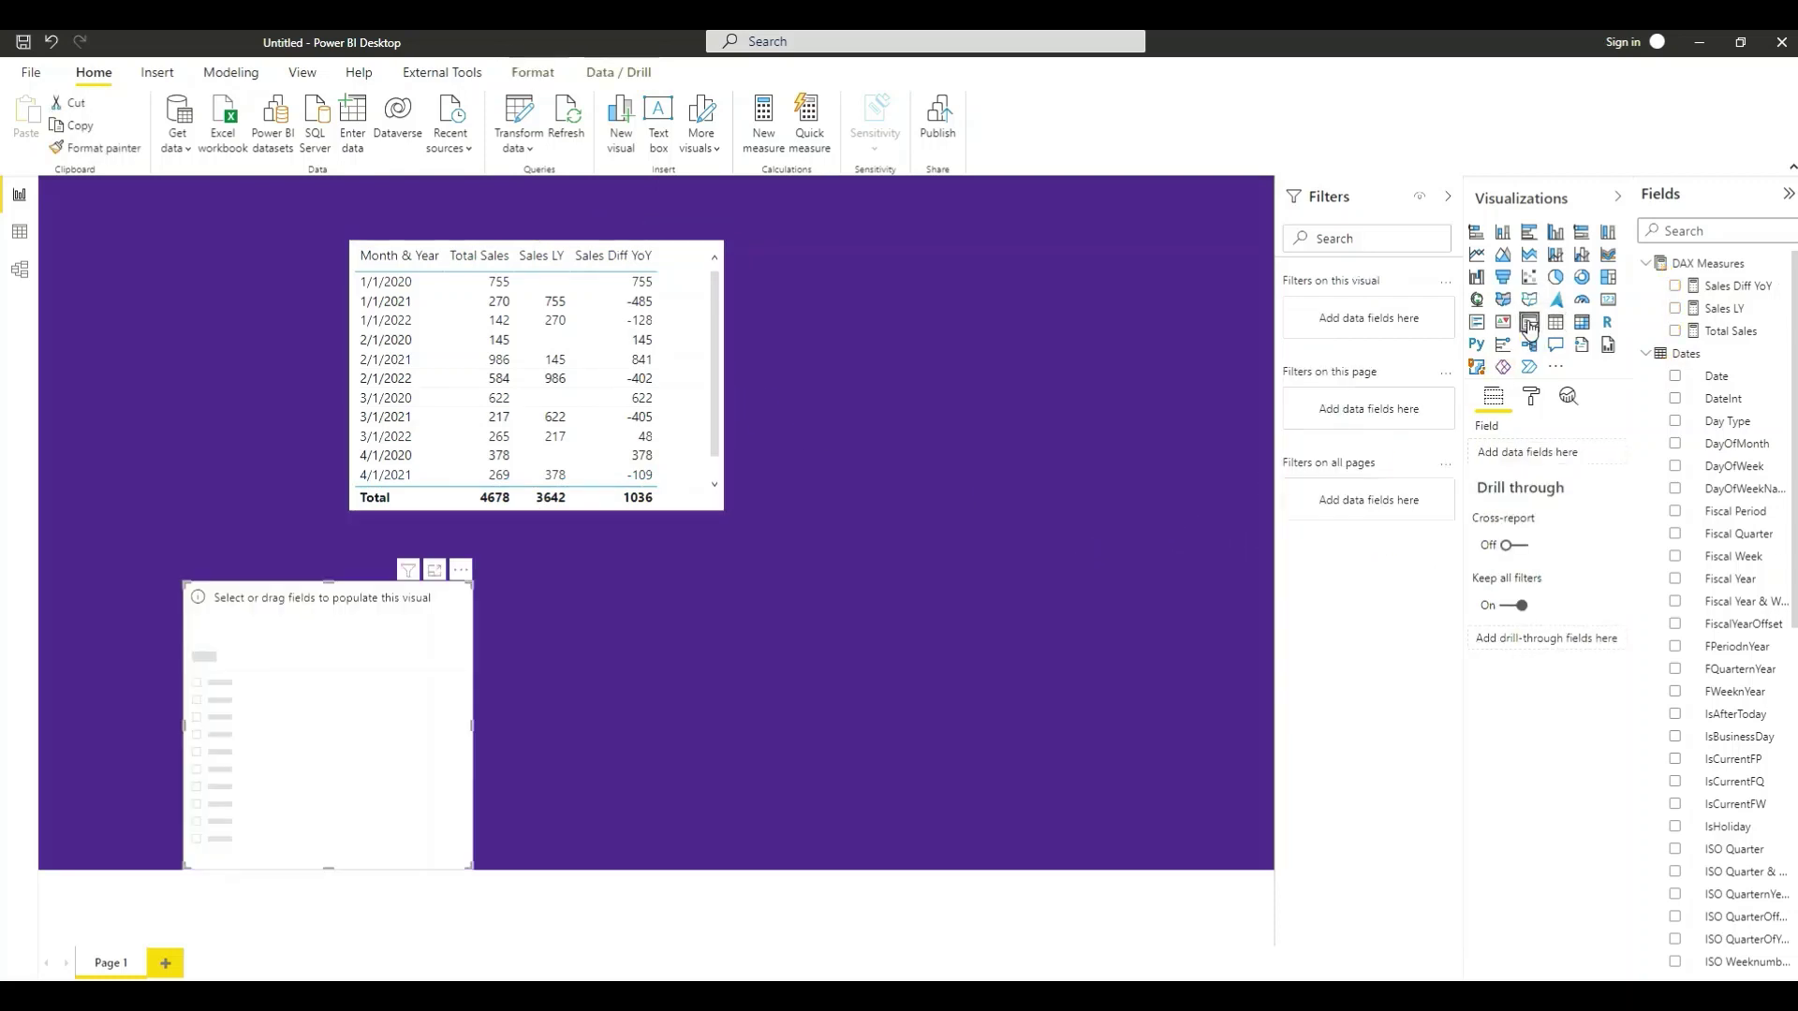
pyautogui.scroll(-10, 1699, 711)
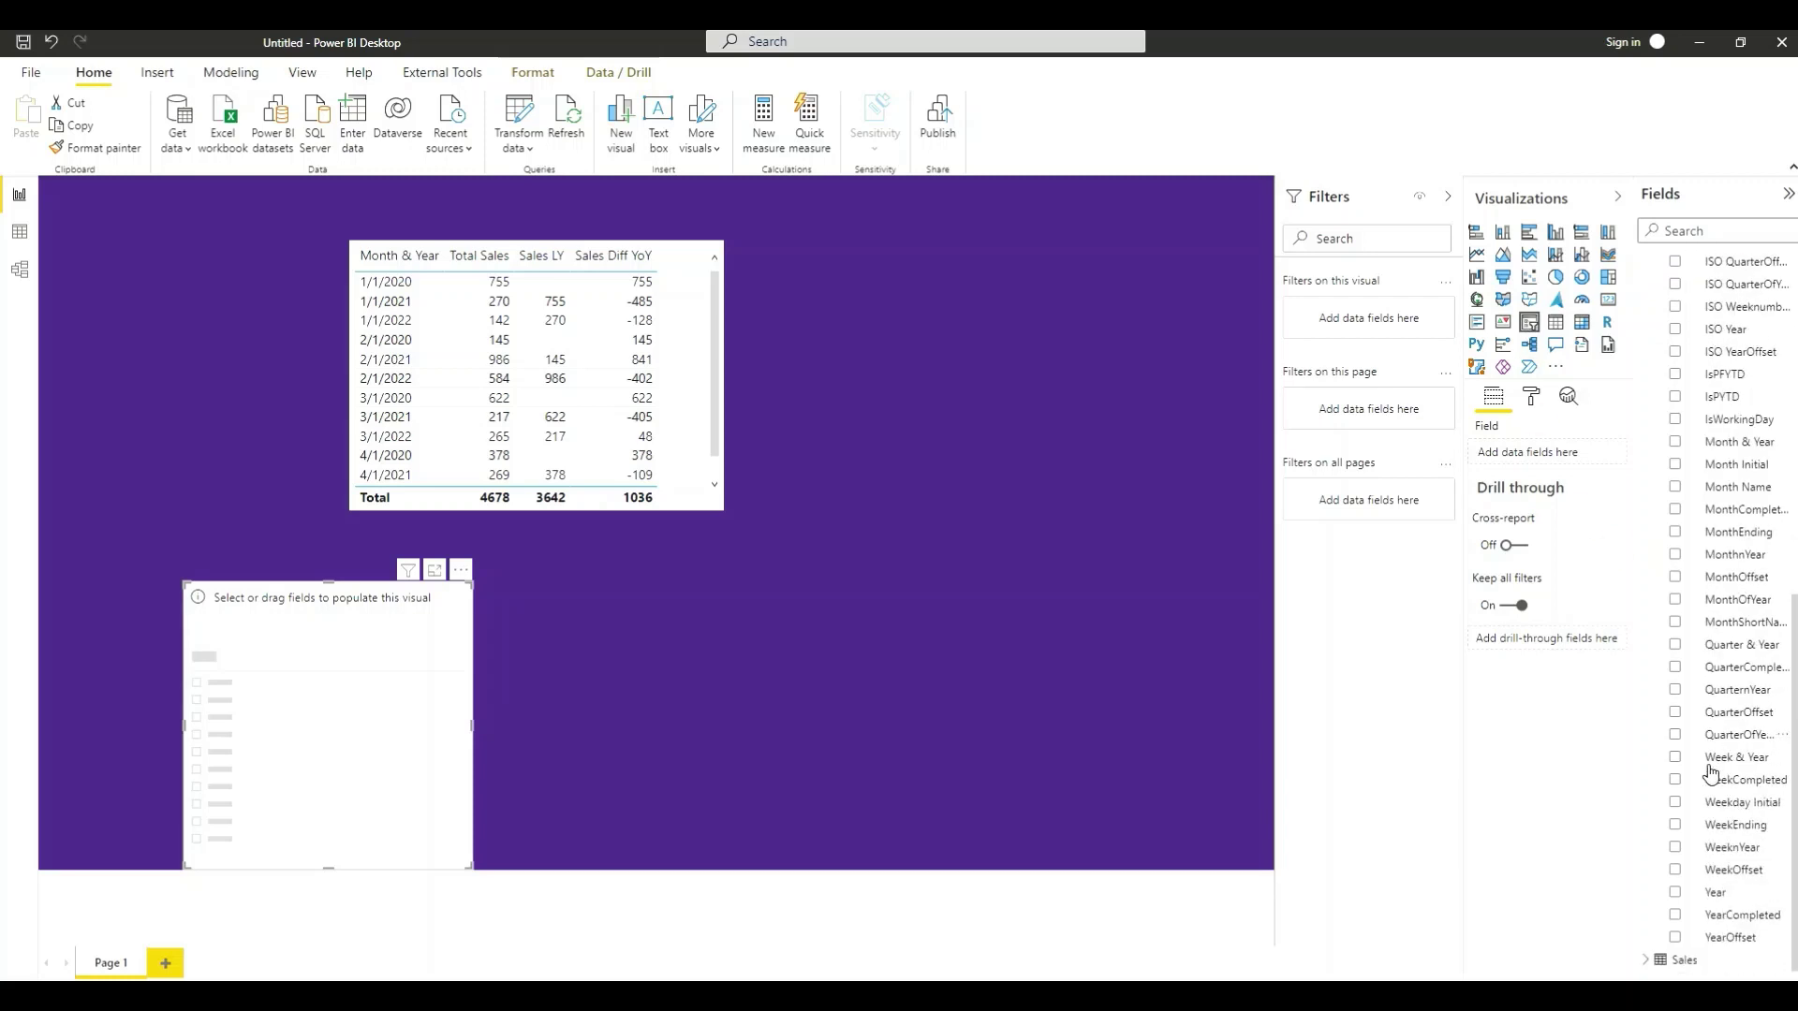
pyautogui.click(1675, 892)
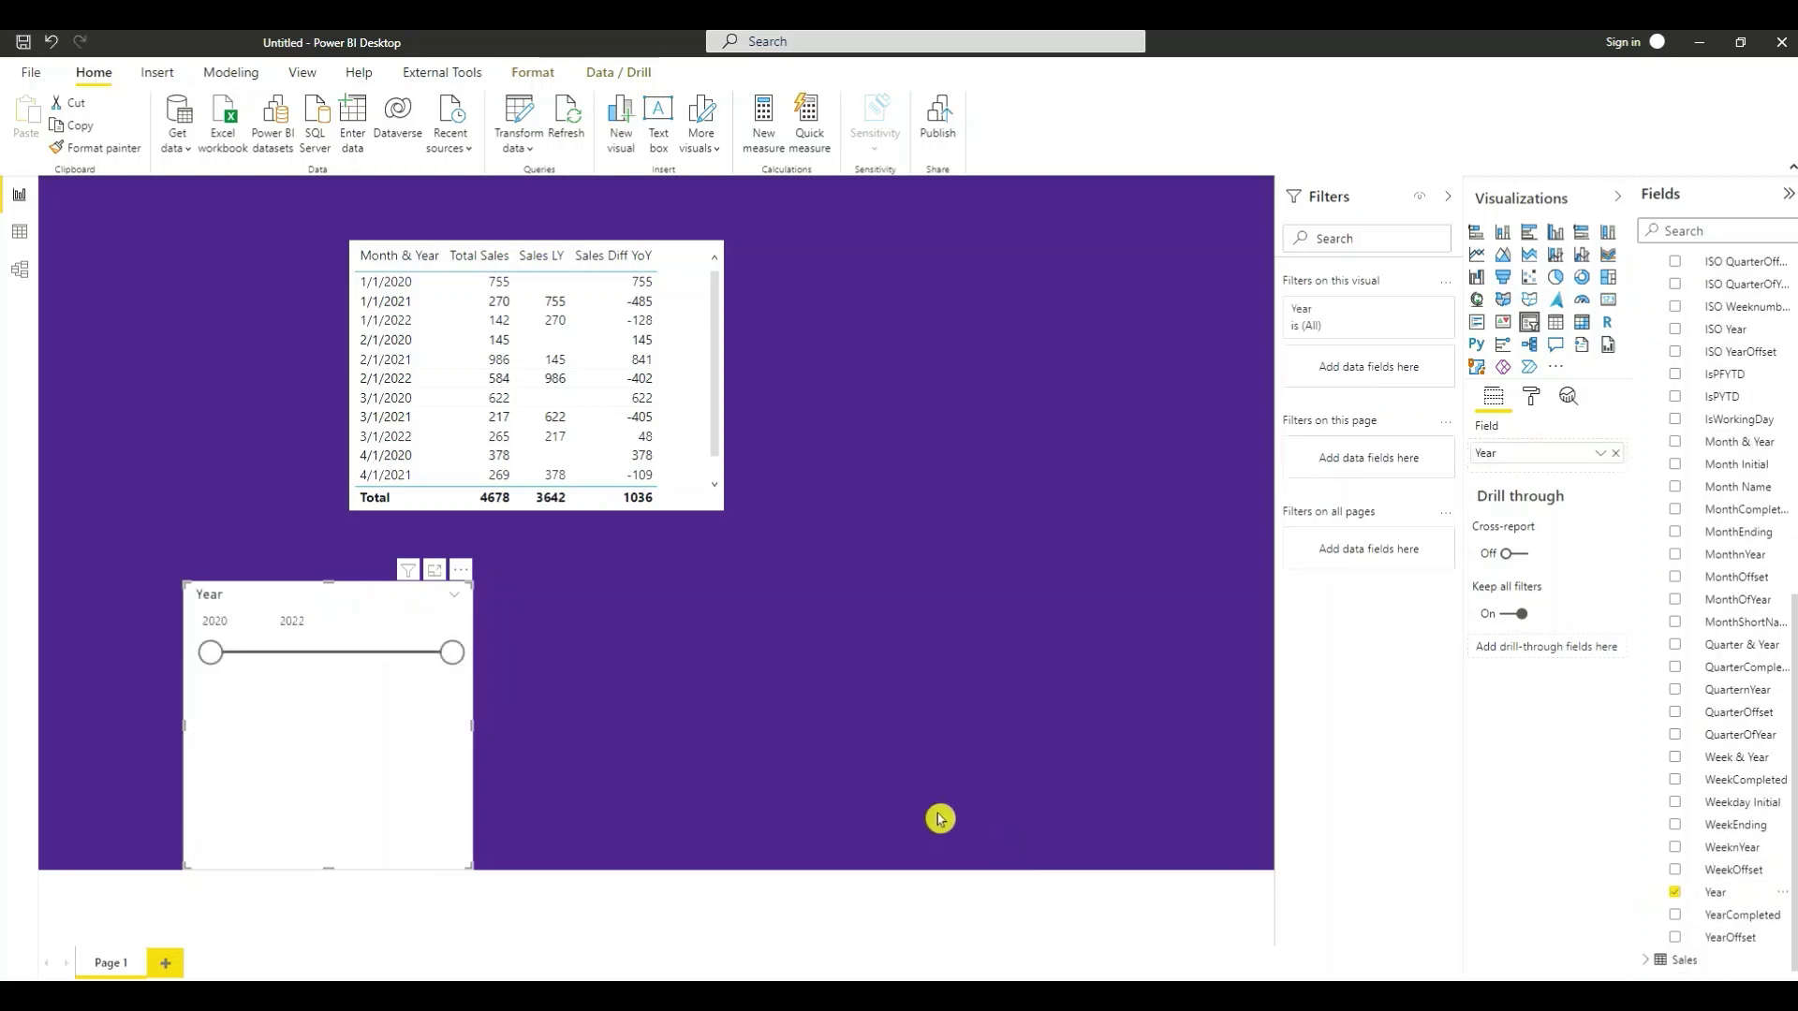
pyautogui.click(453, 598)
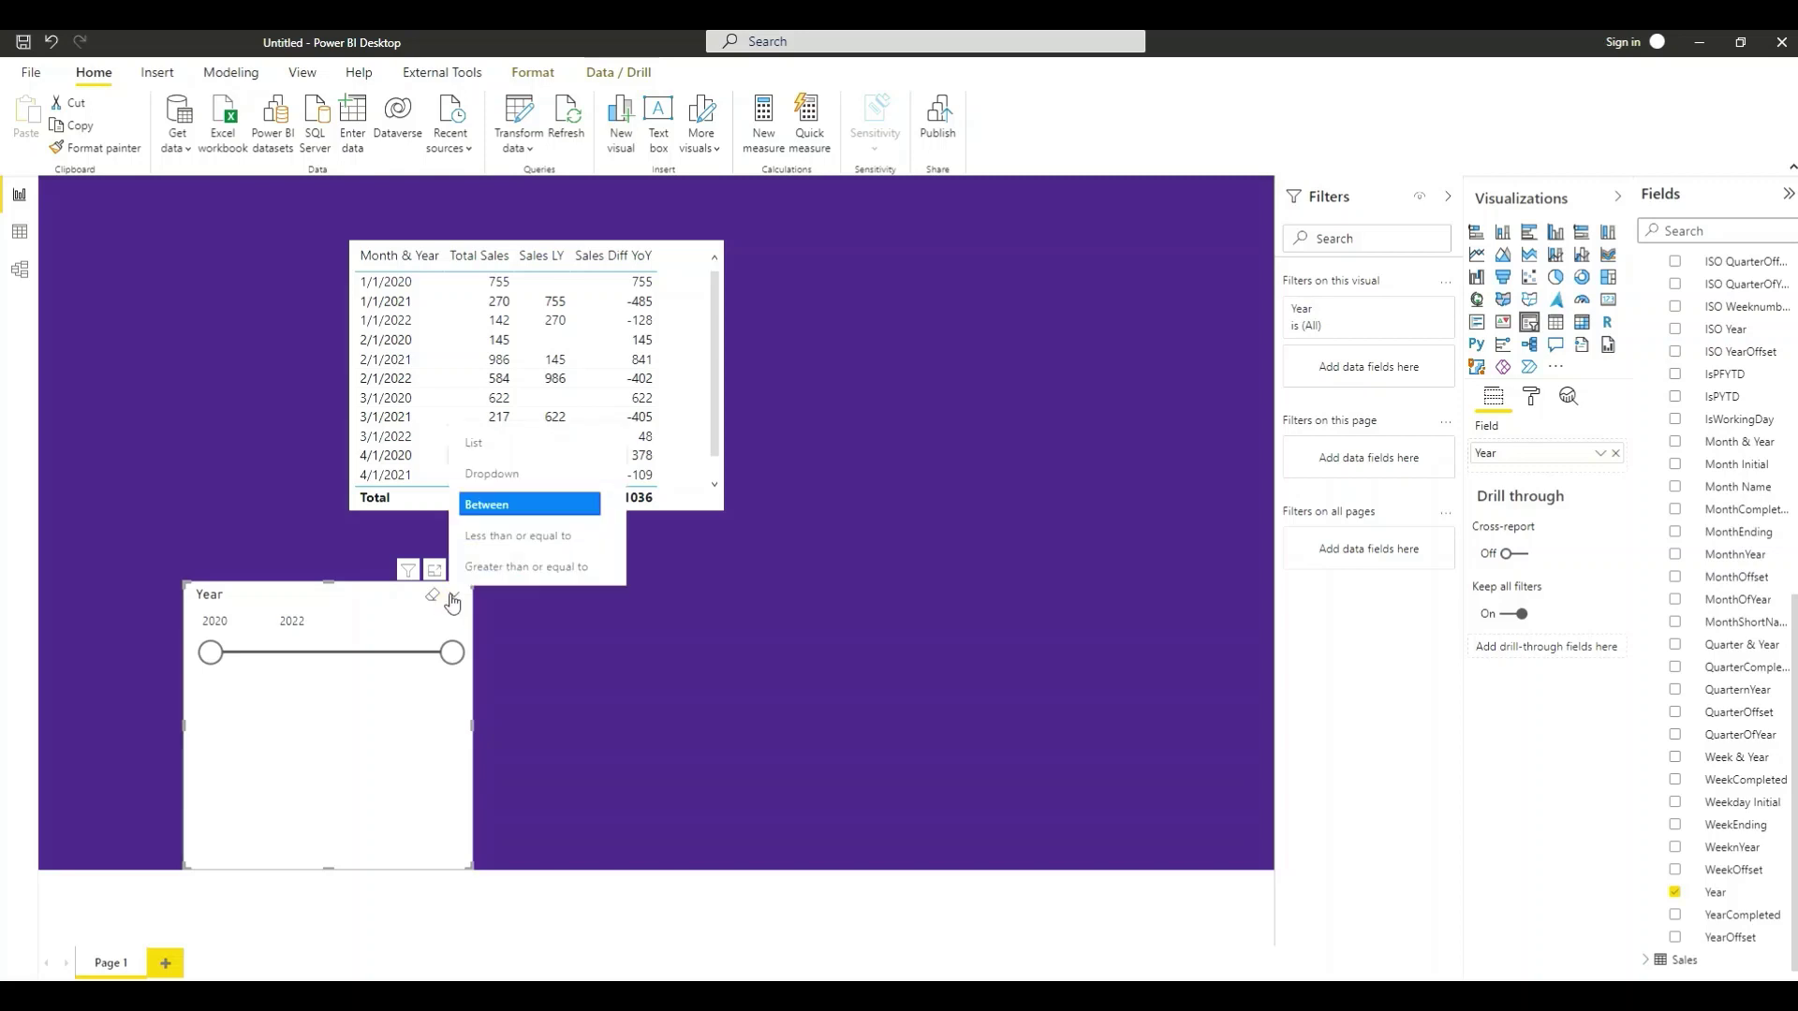
pyautogui.click(483, 442)
# - Shrink the Year slicer at the top-left and align it with the sales table
pyautogui.moveTo(328, 632); pyautogui.dragTo(197, 288)
pyautogui.moveTo(340, 528); pyautogui.dragTo(257, 349)
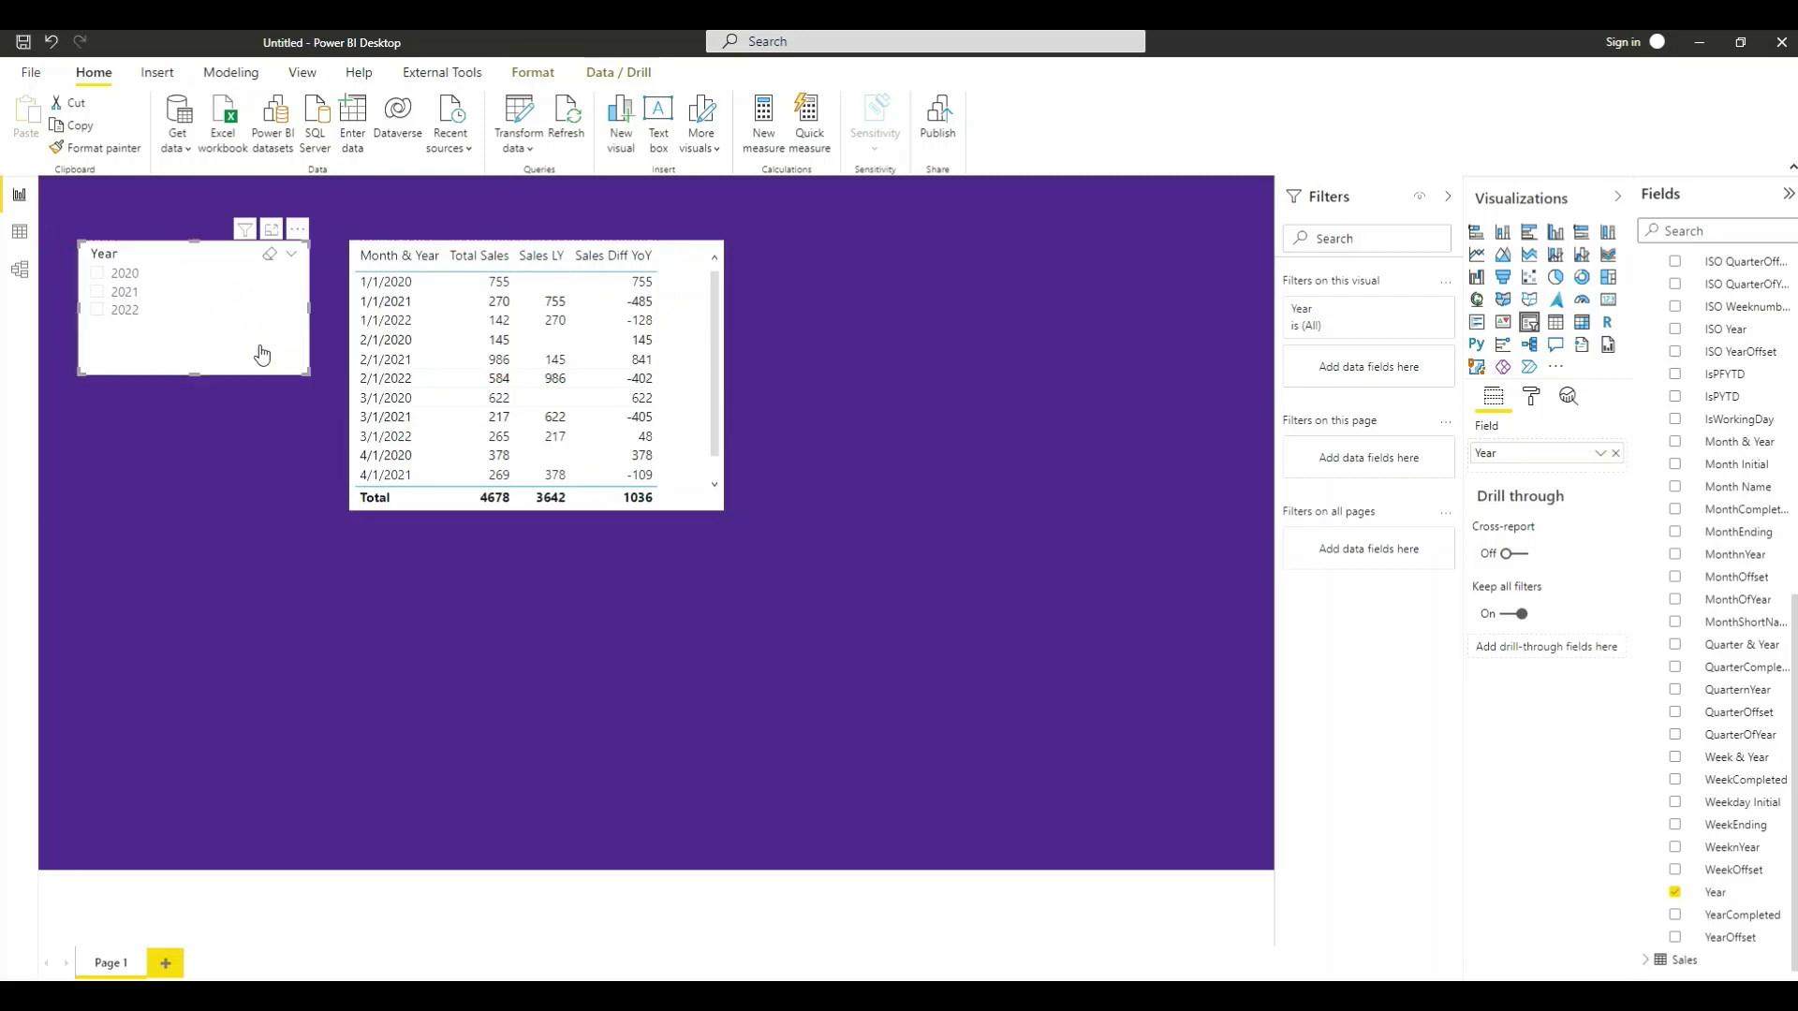
pyautogui.moveTo(644, 309); pyautogui.dragTo(690, 349)
pyautogui.moveTo(254, 328); pyautogui.dragTo(257, 355)
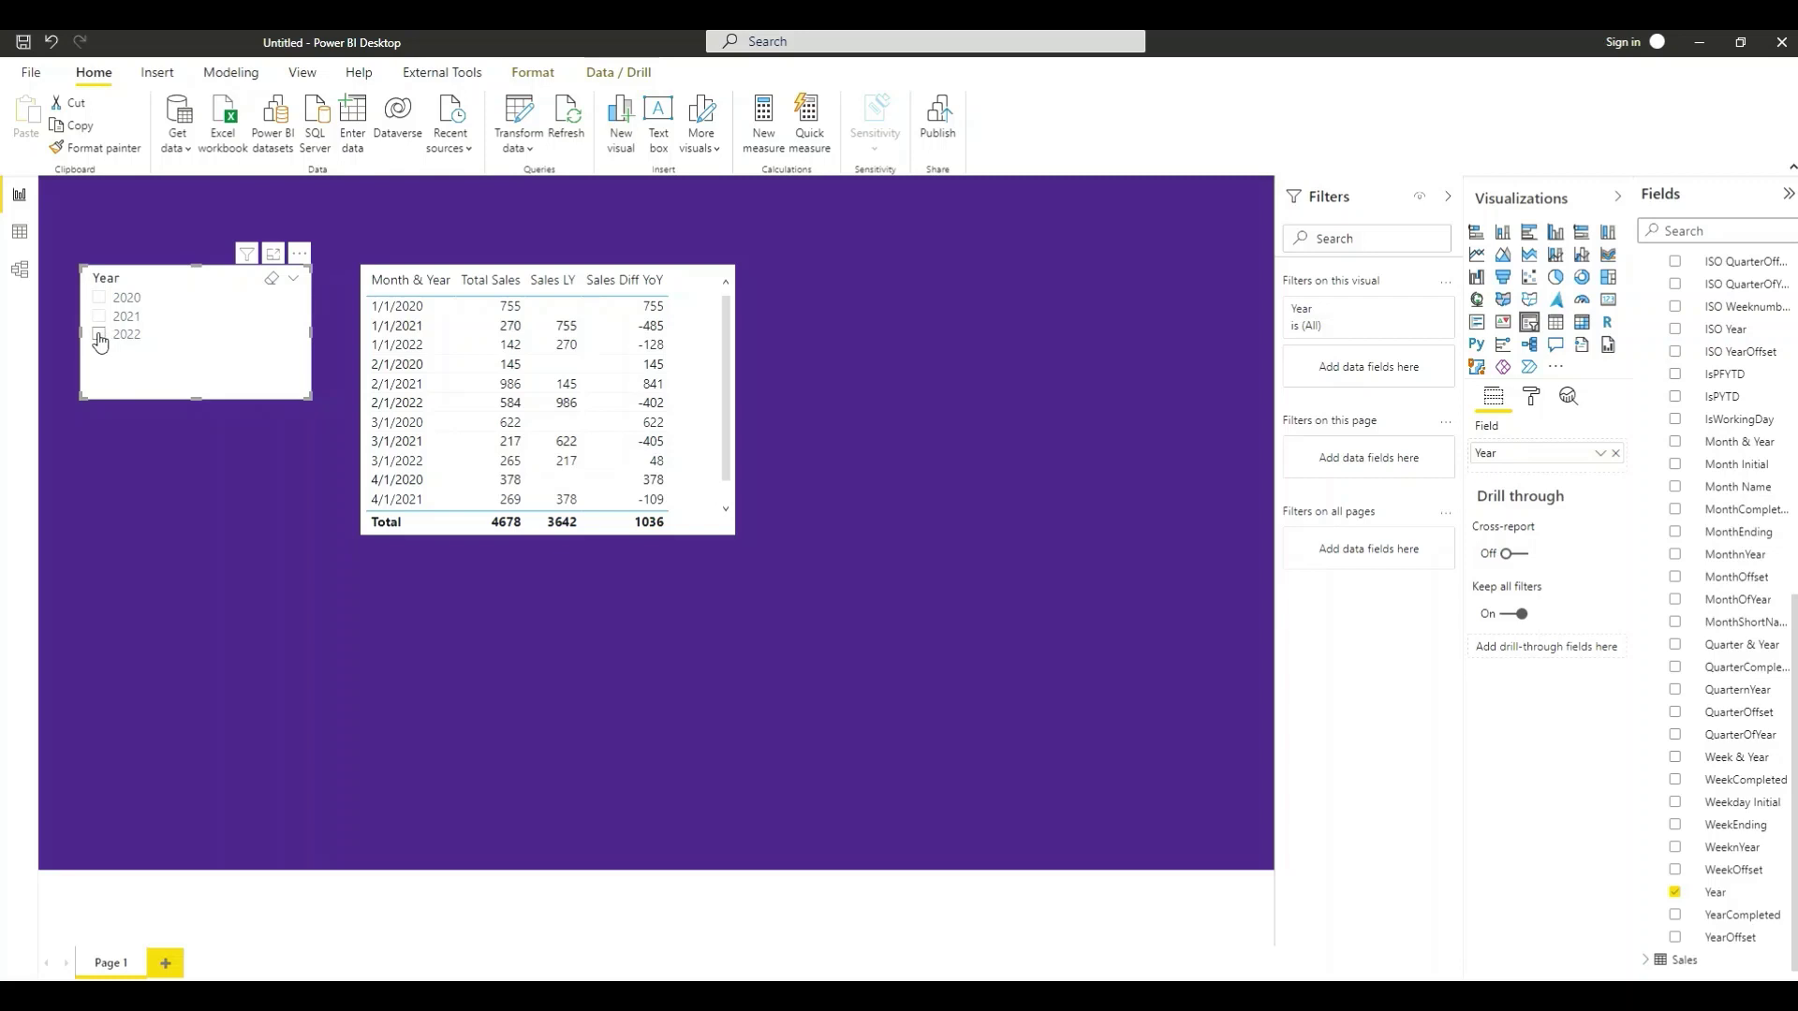
# - Filter the Year slicer to 2022 and shorten the sales table from the bottom
pyautogui.click(99, 335)
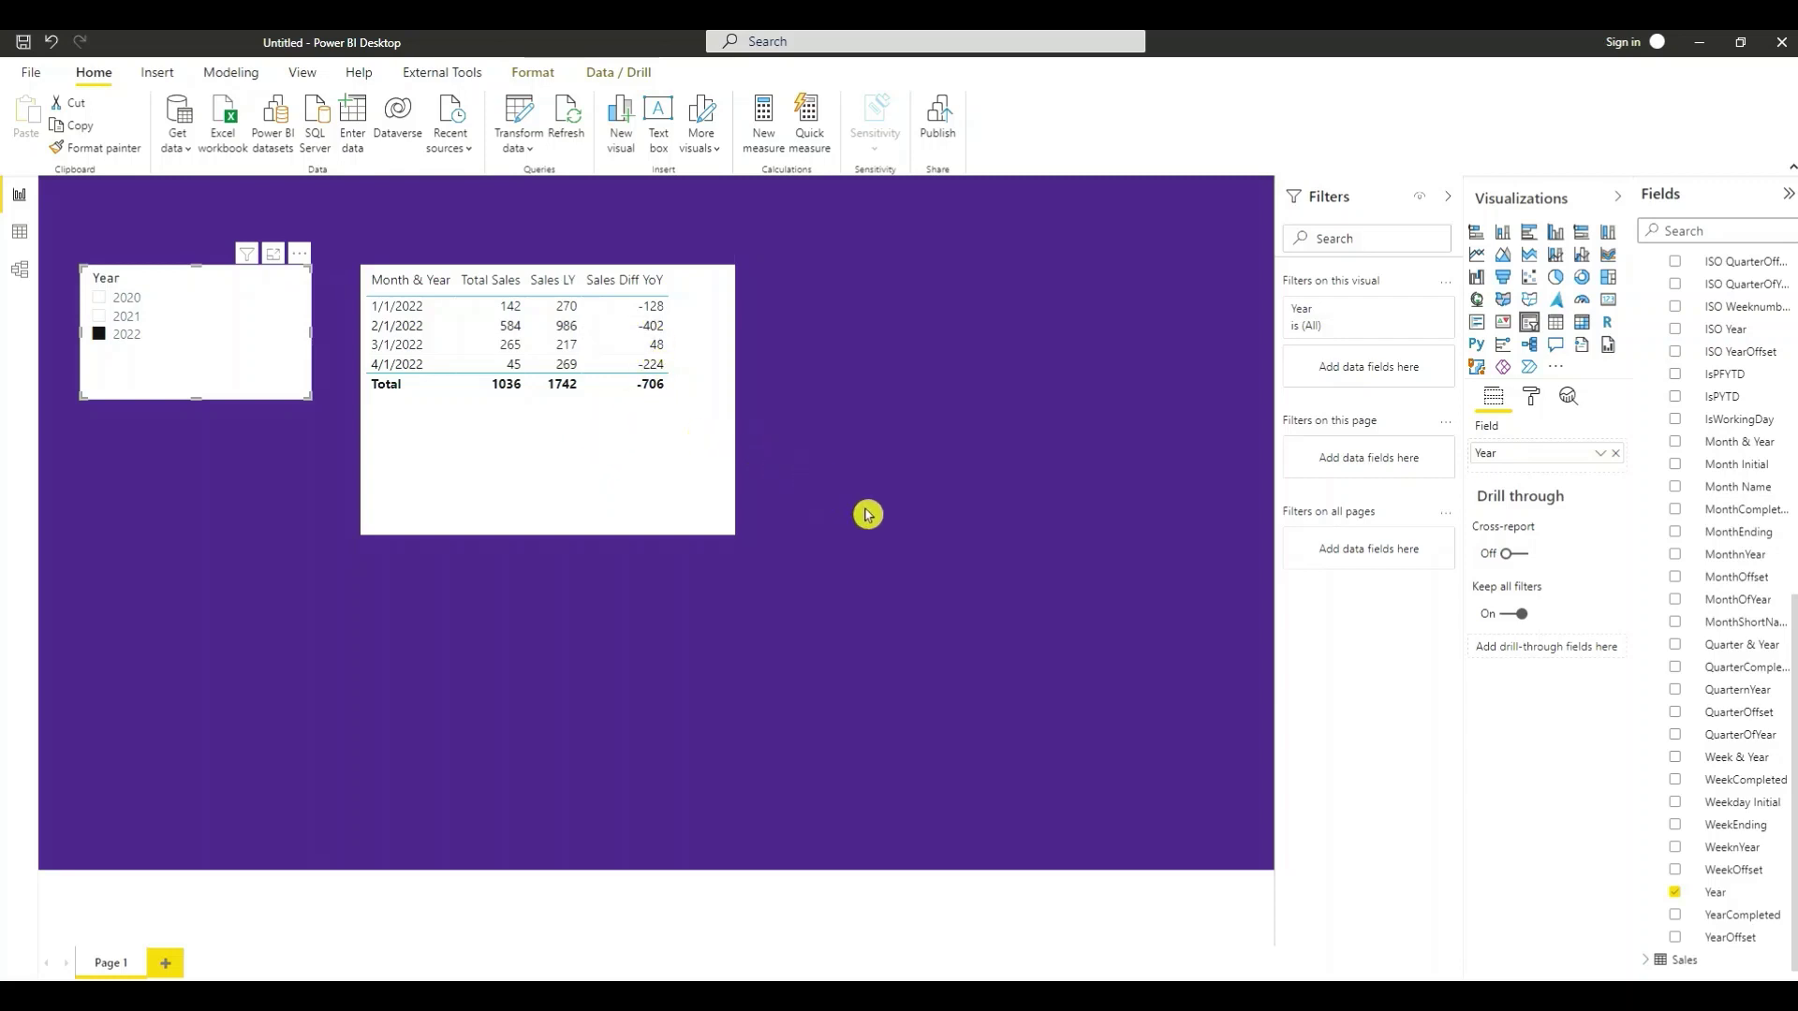
pyautogui.moveTo(552, 534); pyautogui.dragTo(548, 474)
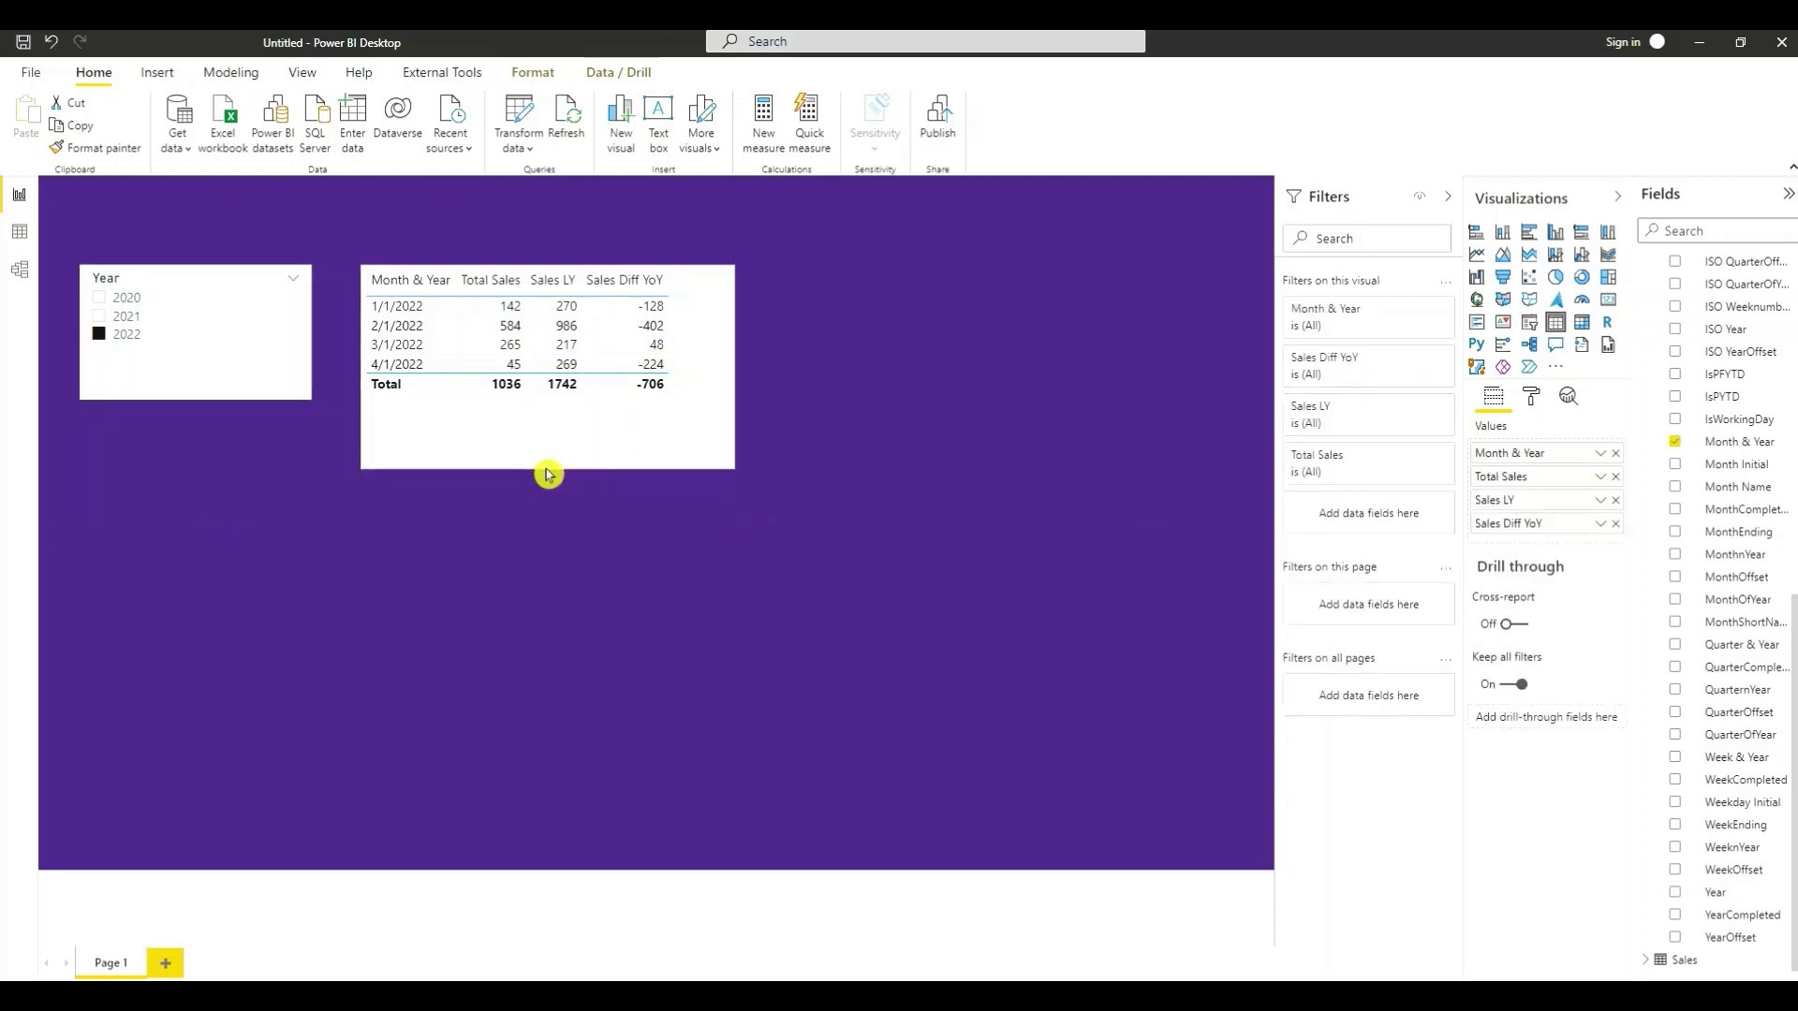
pyautogui.click(685, 503)
pyautogui.click(597, 428)
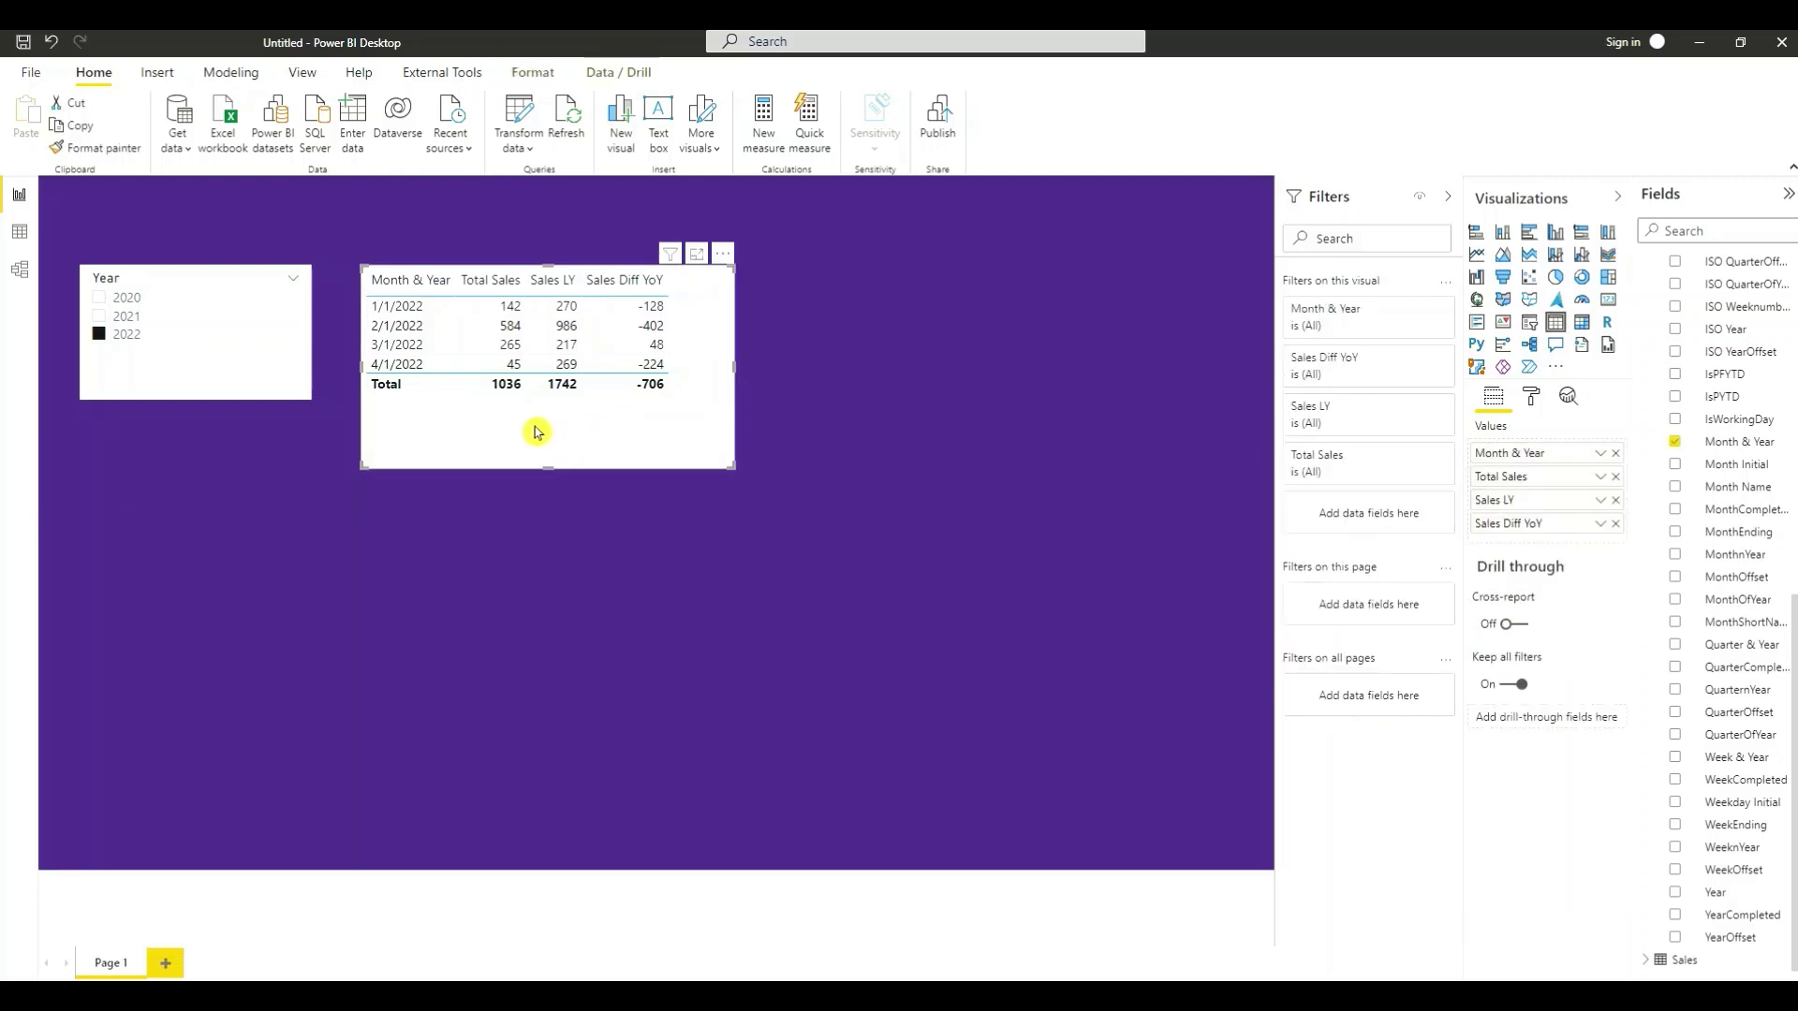
# - Paste a duplicate of the sales table beside the original
pyautogui.click(694, 543)
pyautogui.moveTo(653, 464); pyautogui.dragTo(662, 474)
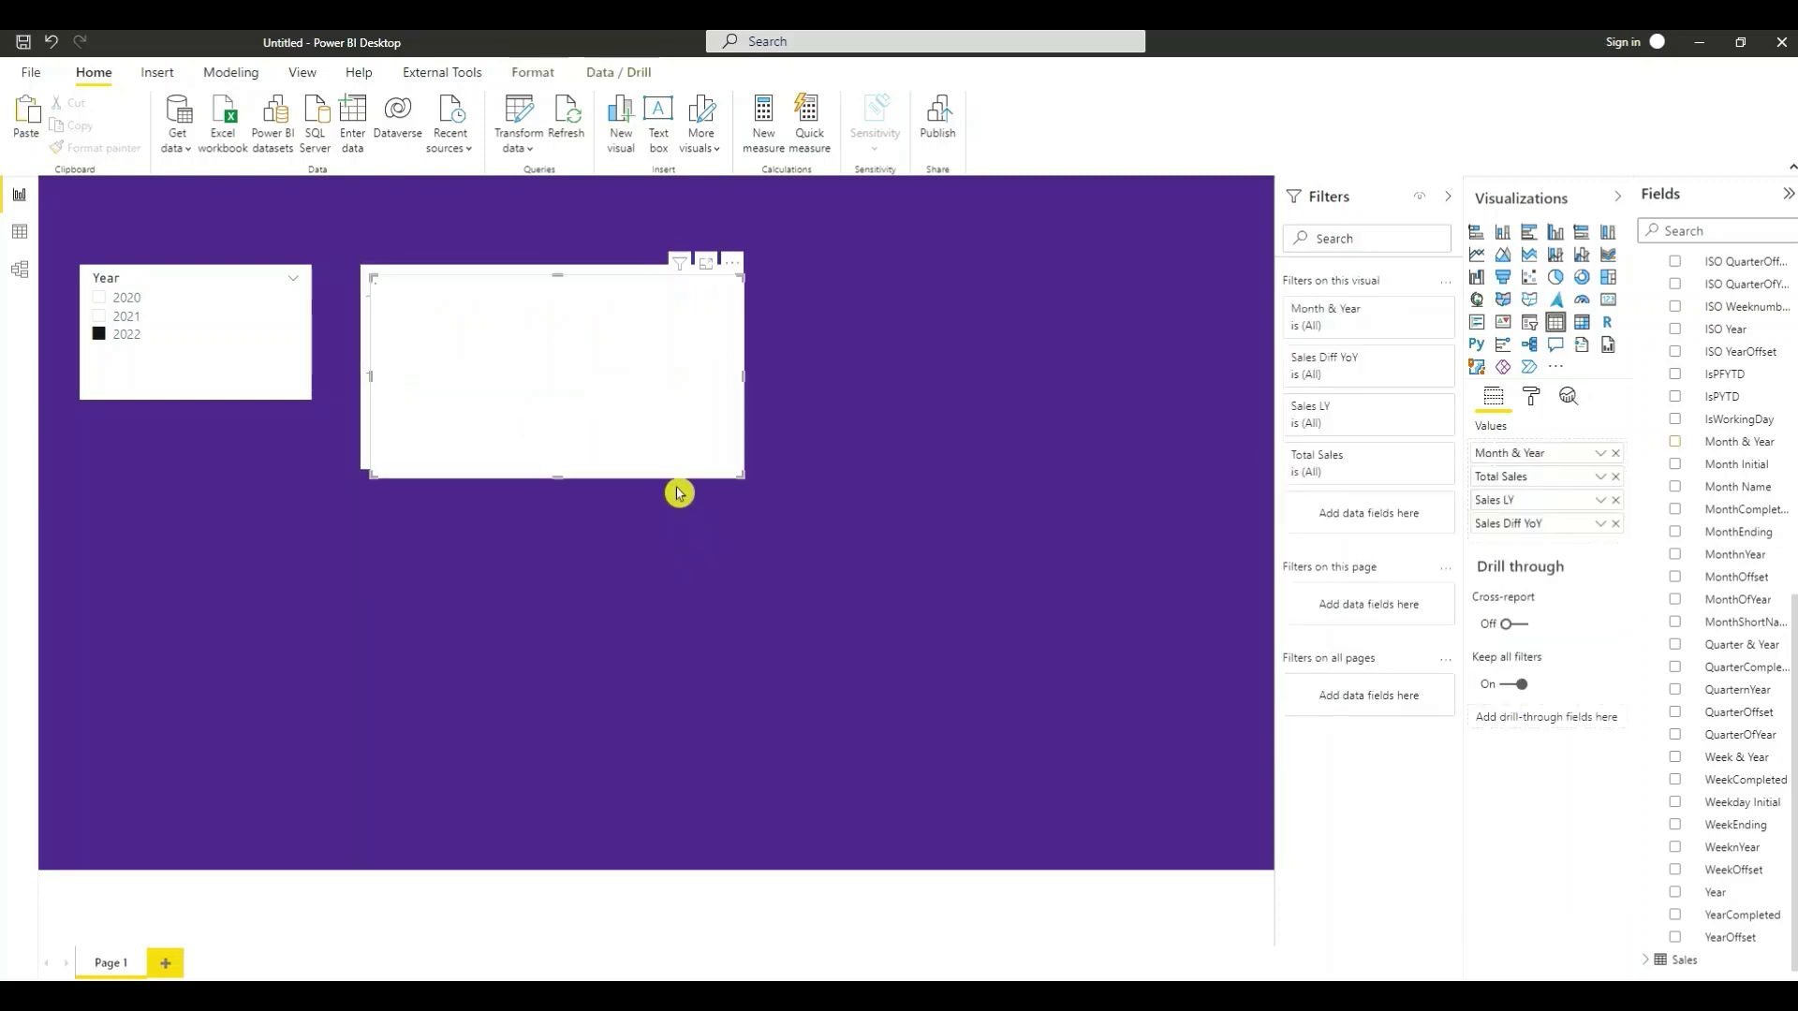
pyautogui.hotkey('ctrl', 'v')
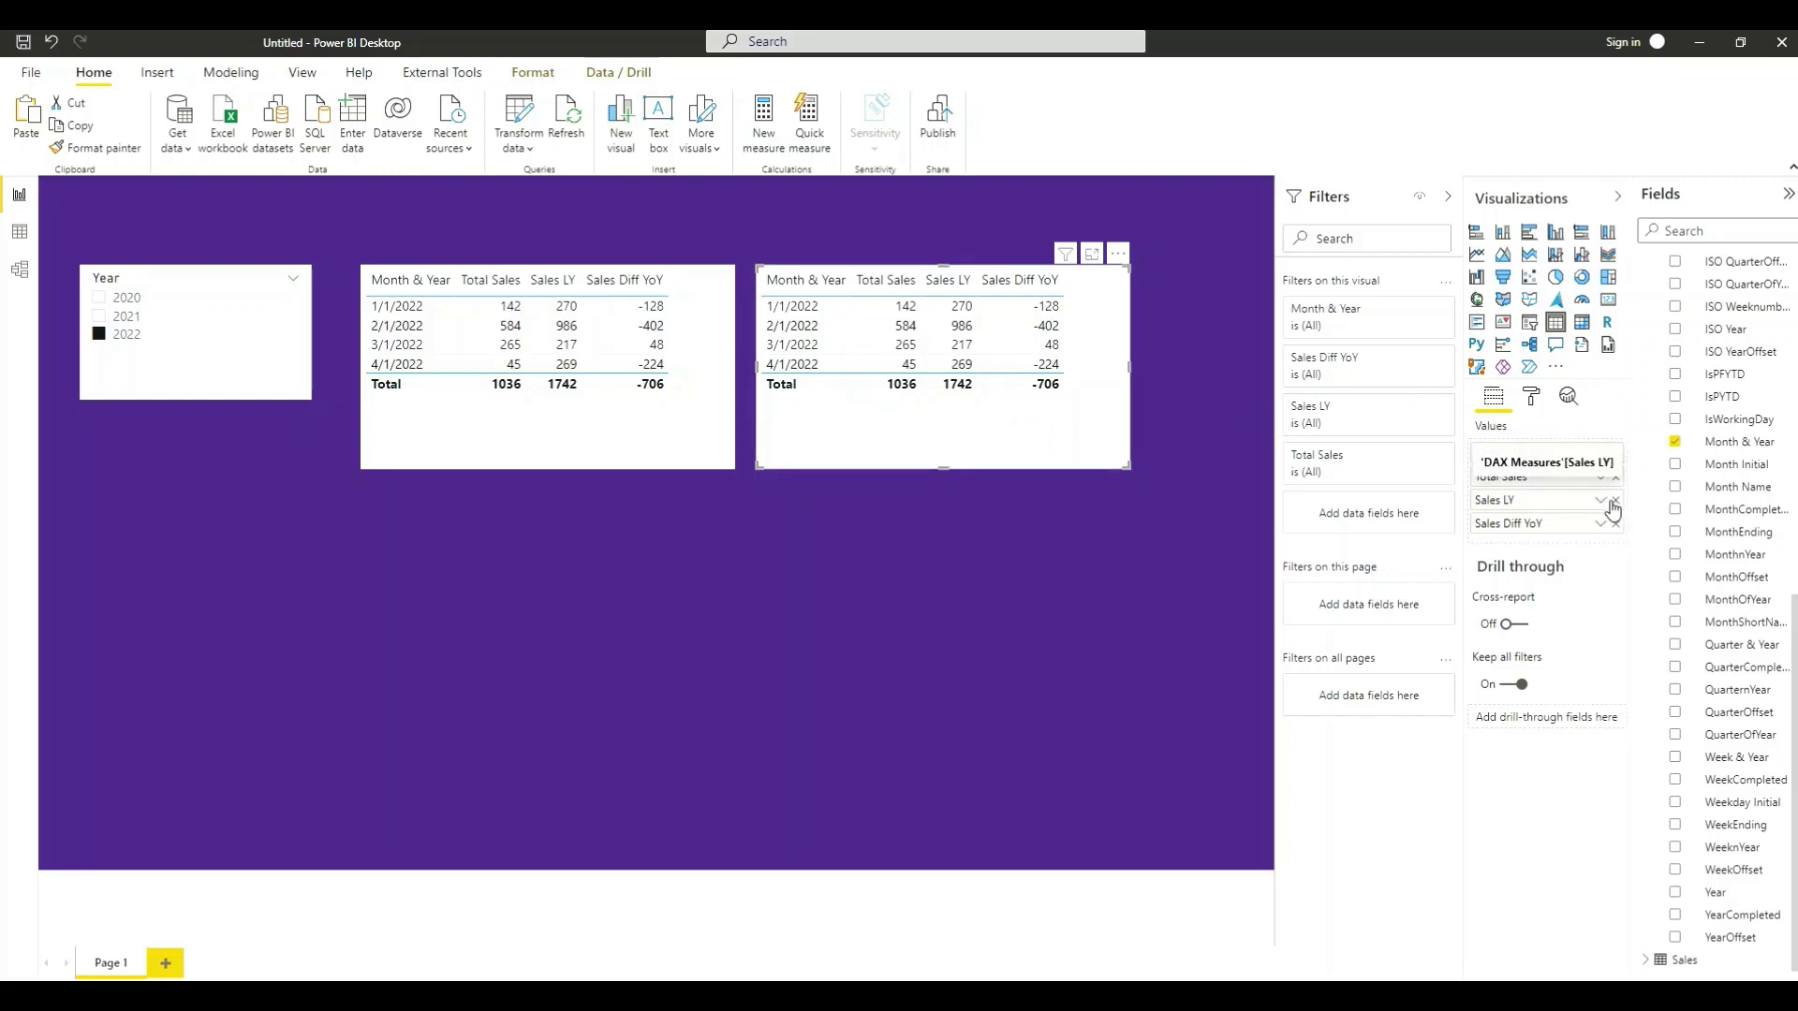
# - Remove Sales LY and Total Sales from the copy and convert it to a slightly wider column chart
pyautogui.click(1615, 502)
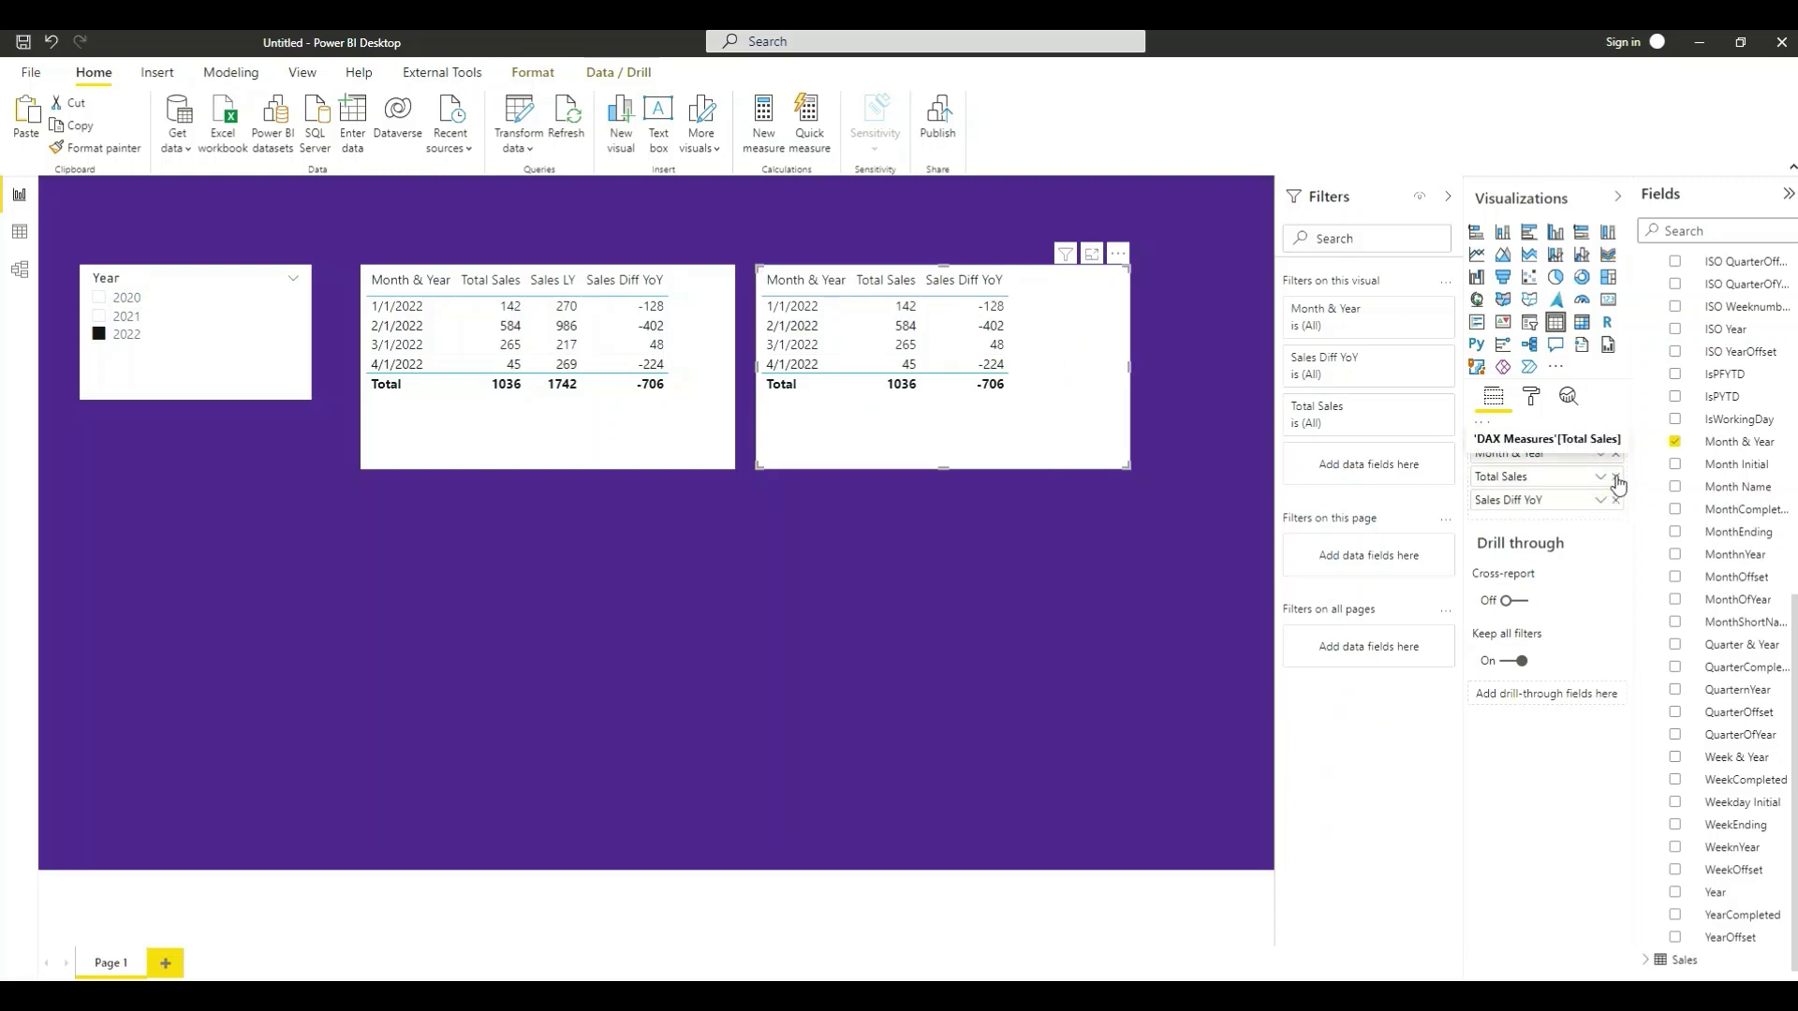
pyautogui.click(1616, 479)
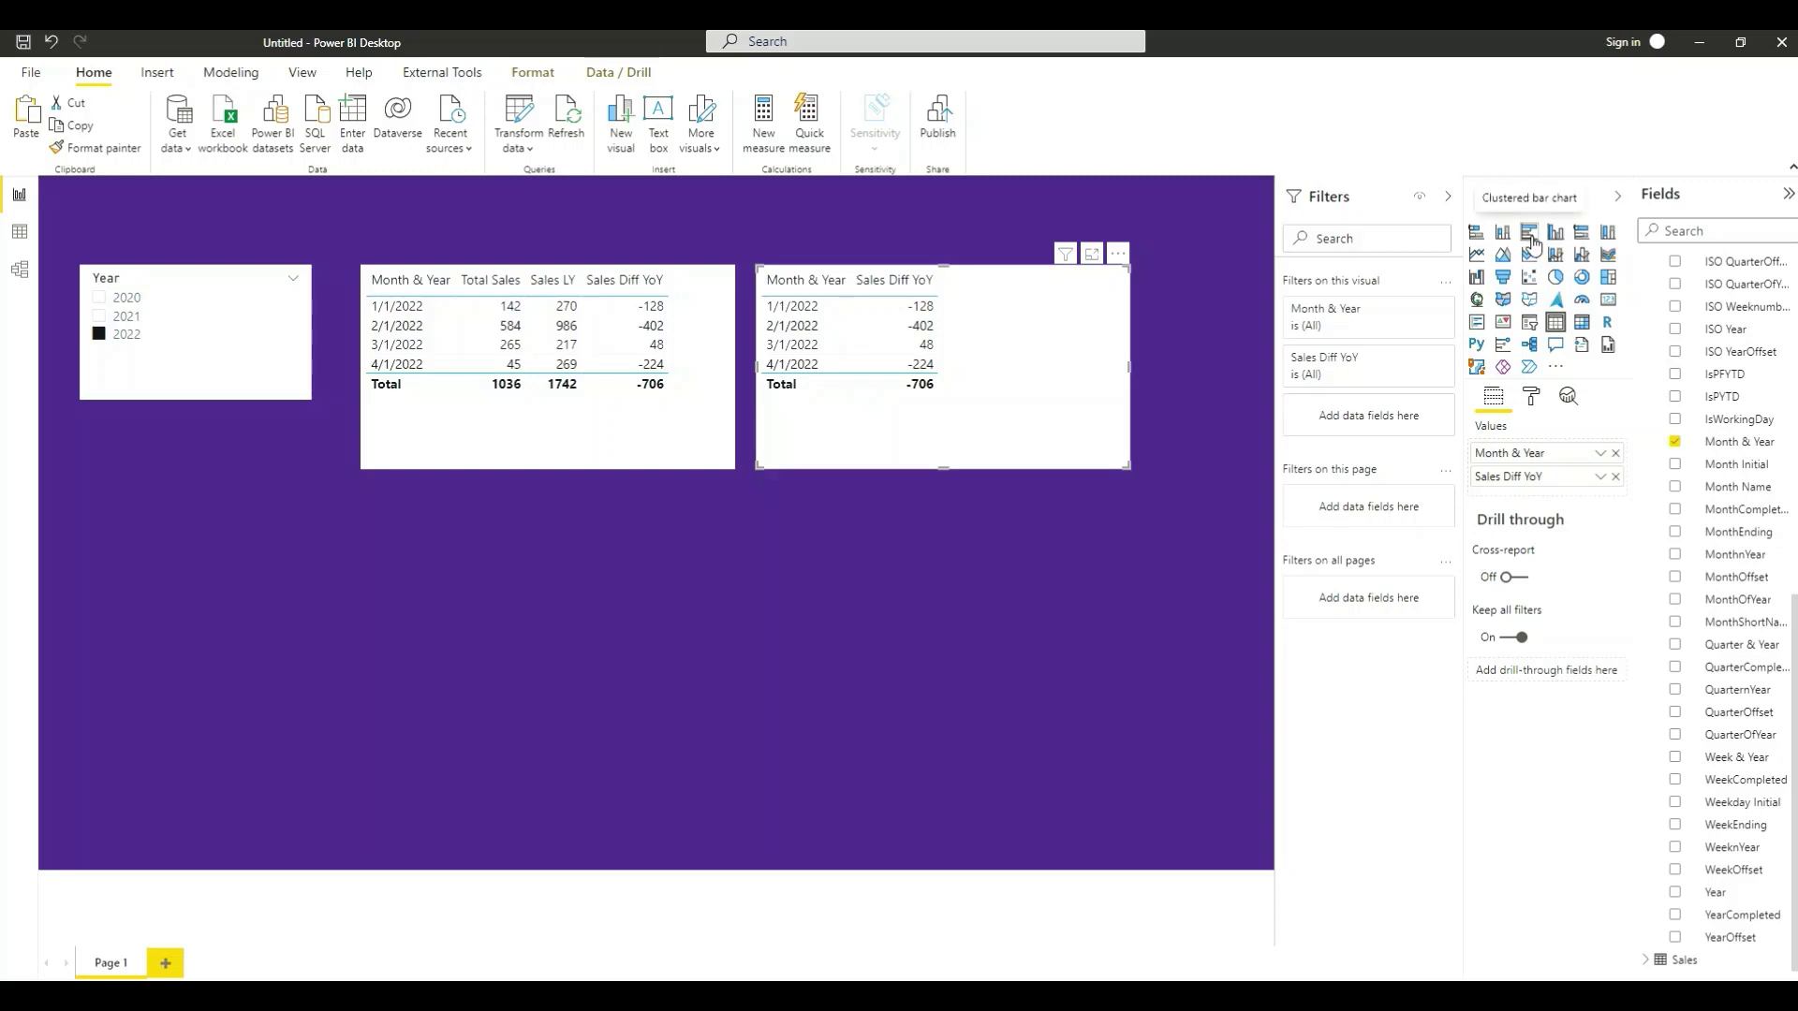
pyautogui.click(1503, 235)
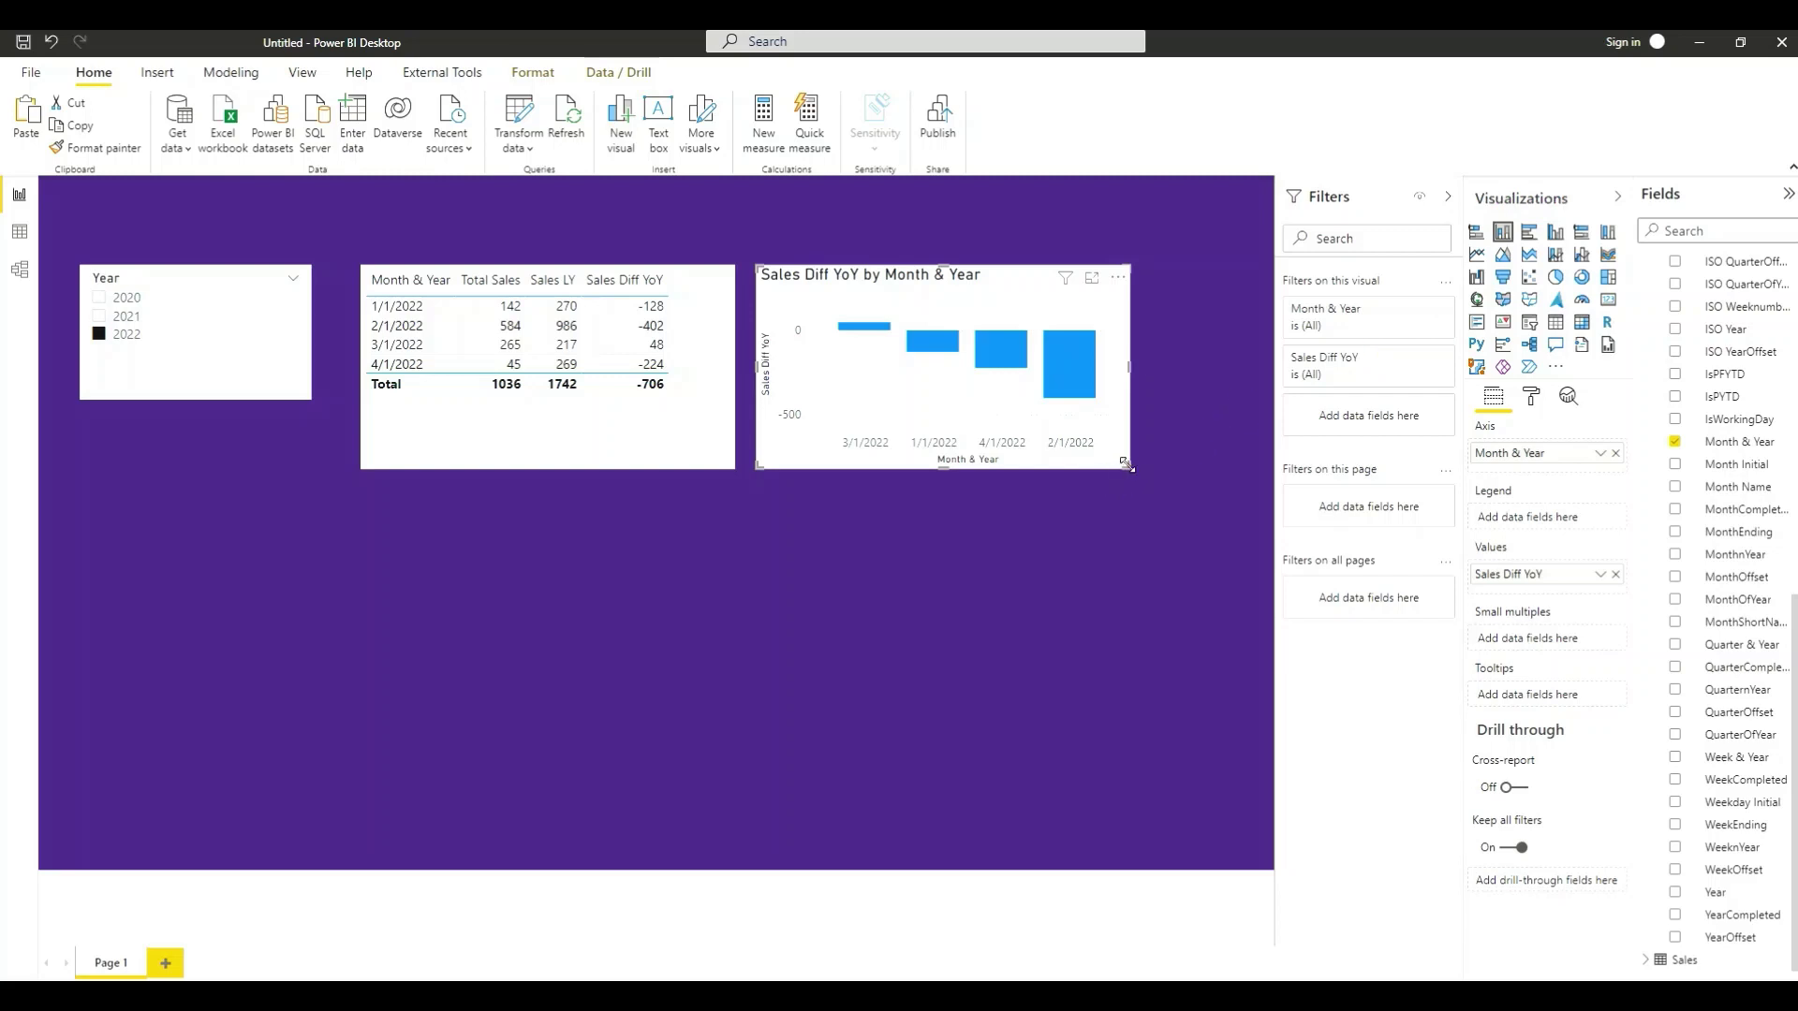
pyautogui.moveTo(1126, 463); pyautogui.dragTo(1144, 468)
pyautogui.click(1128, 556)
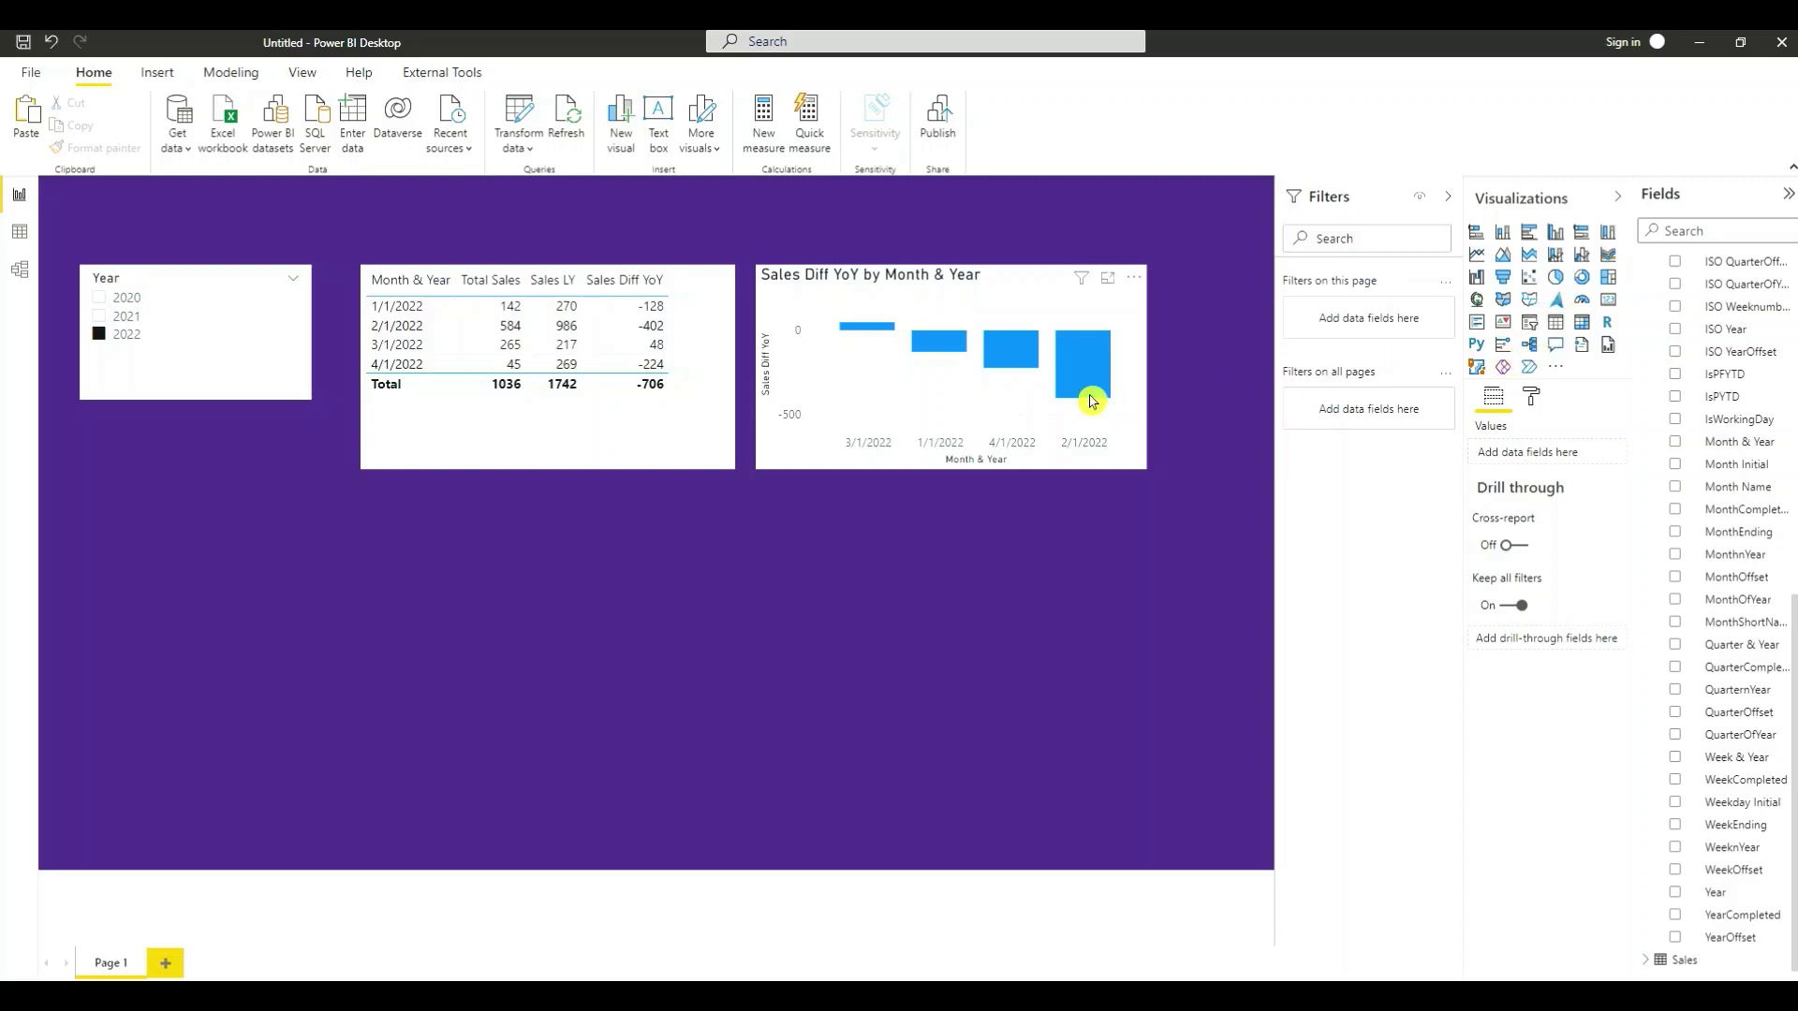
pyautogui.click(798, 446)
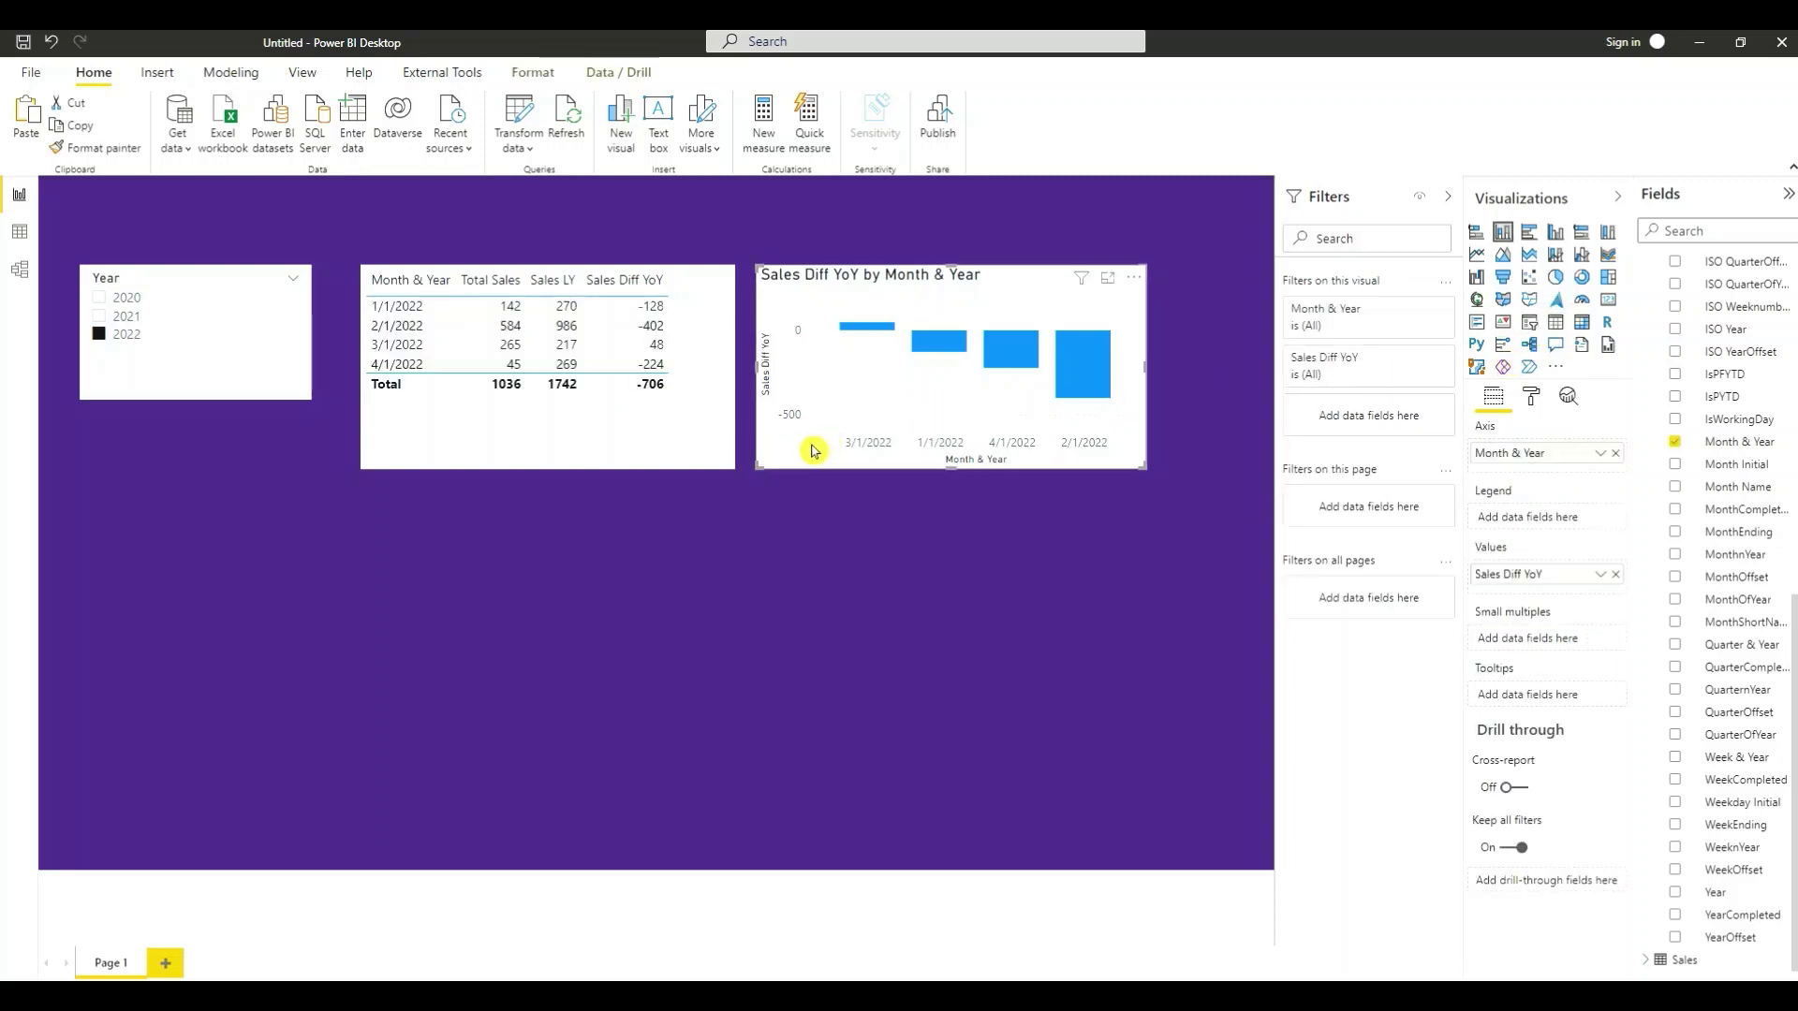
pyautogui.click(723, 551)
pyautogui.click(645, 443)
pyautogui.click(582, 556)
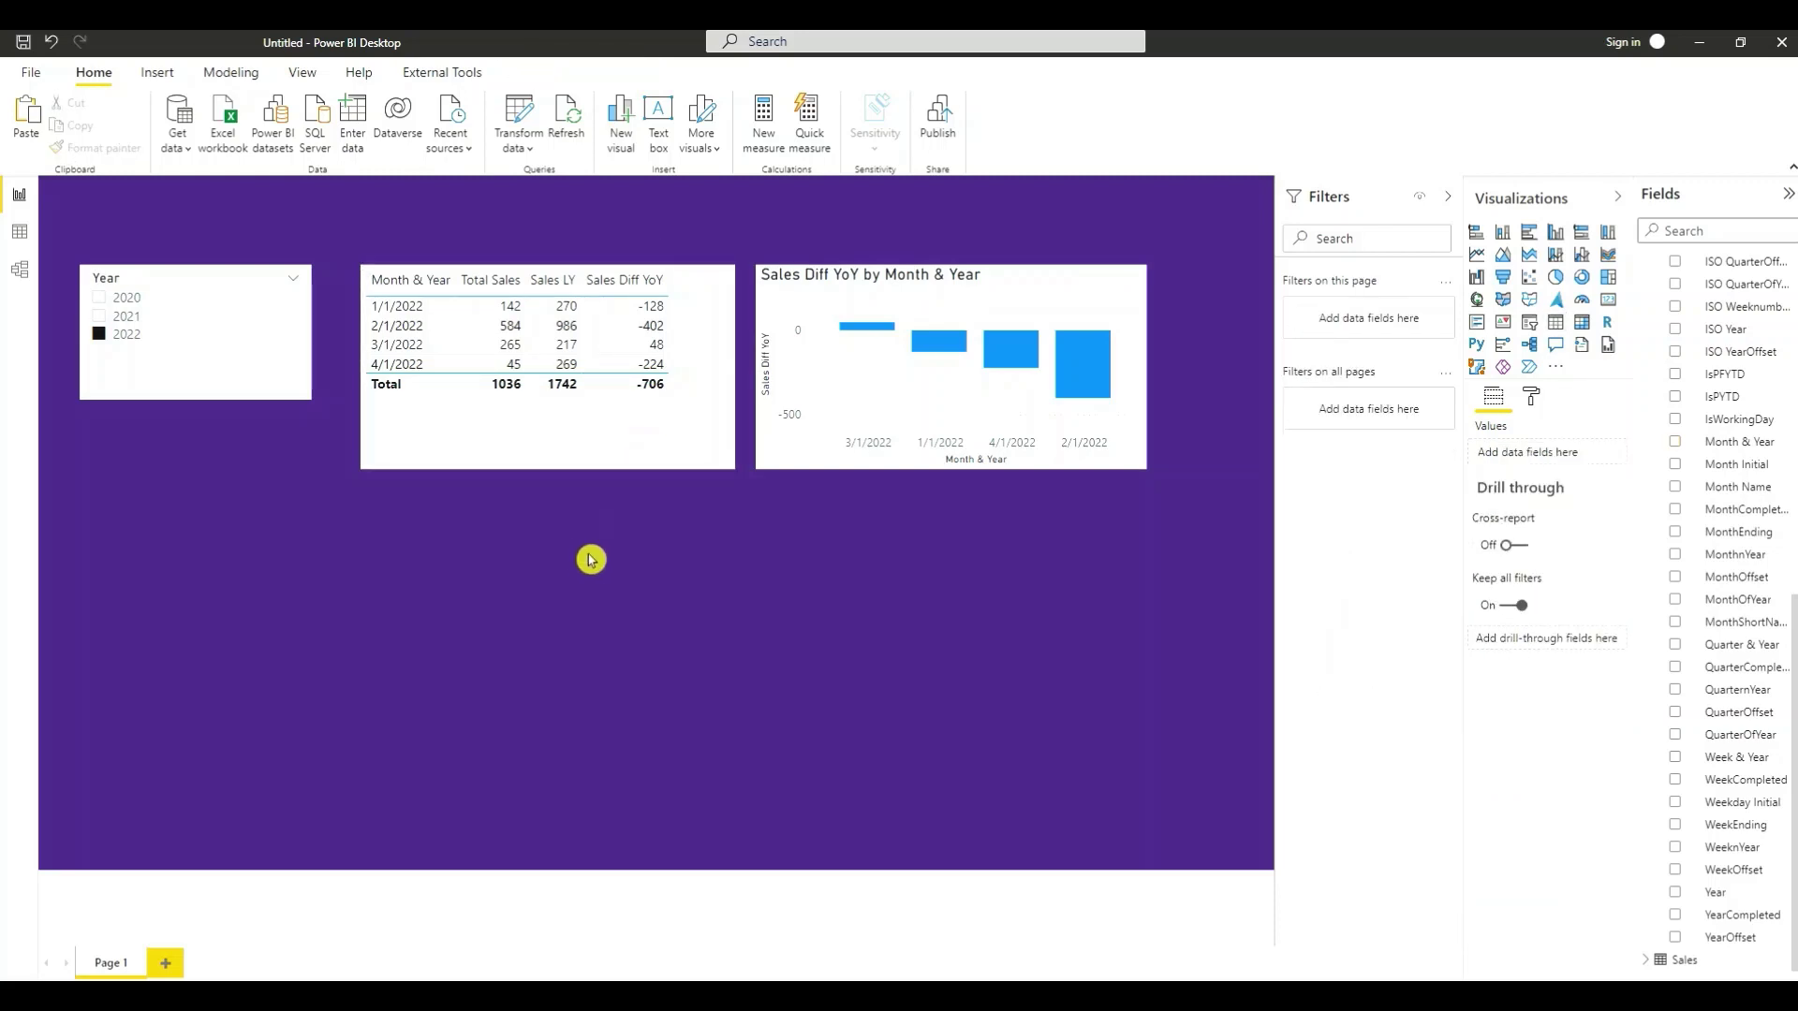
pyautogui.hotkey('ctrl', 'v')
pyautogui.moveTo(604, 440); pyautogui.dragTo(733, 692)
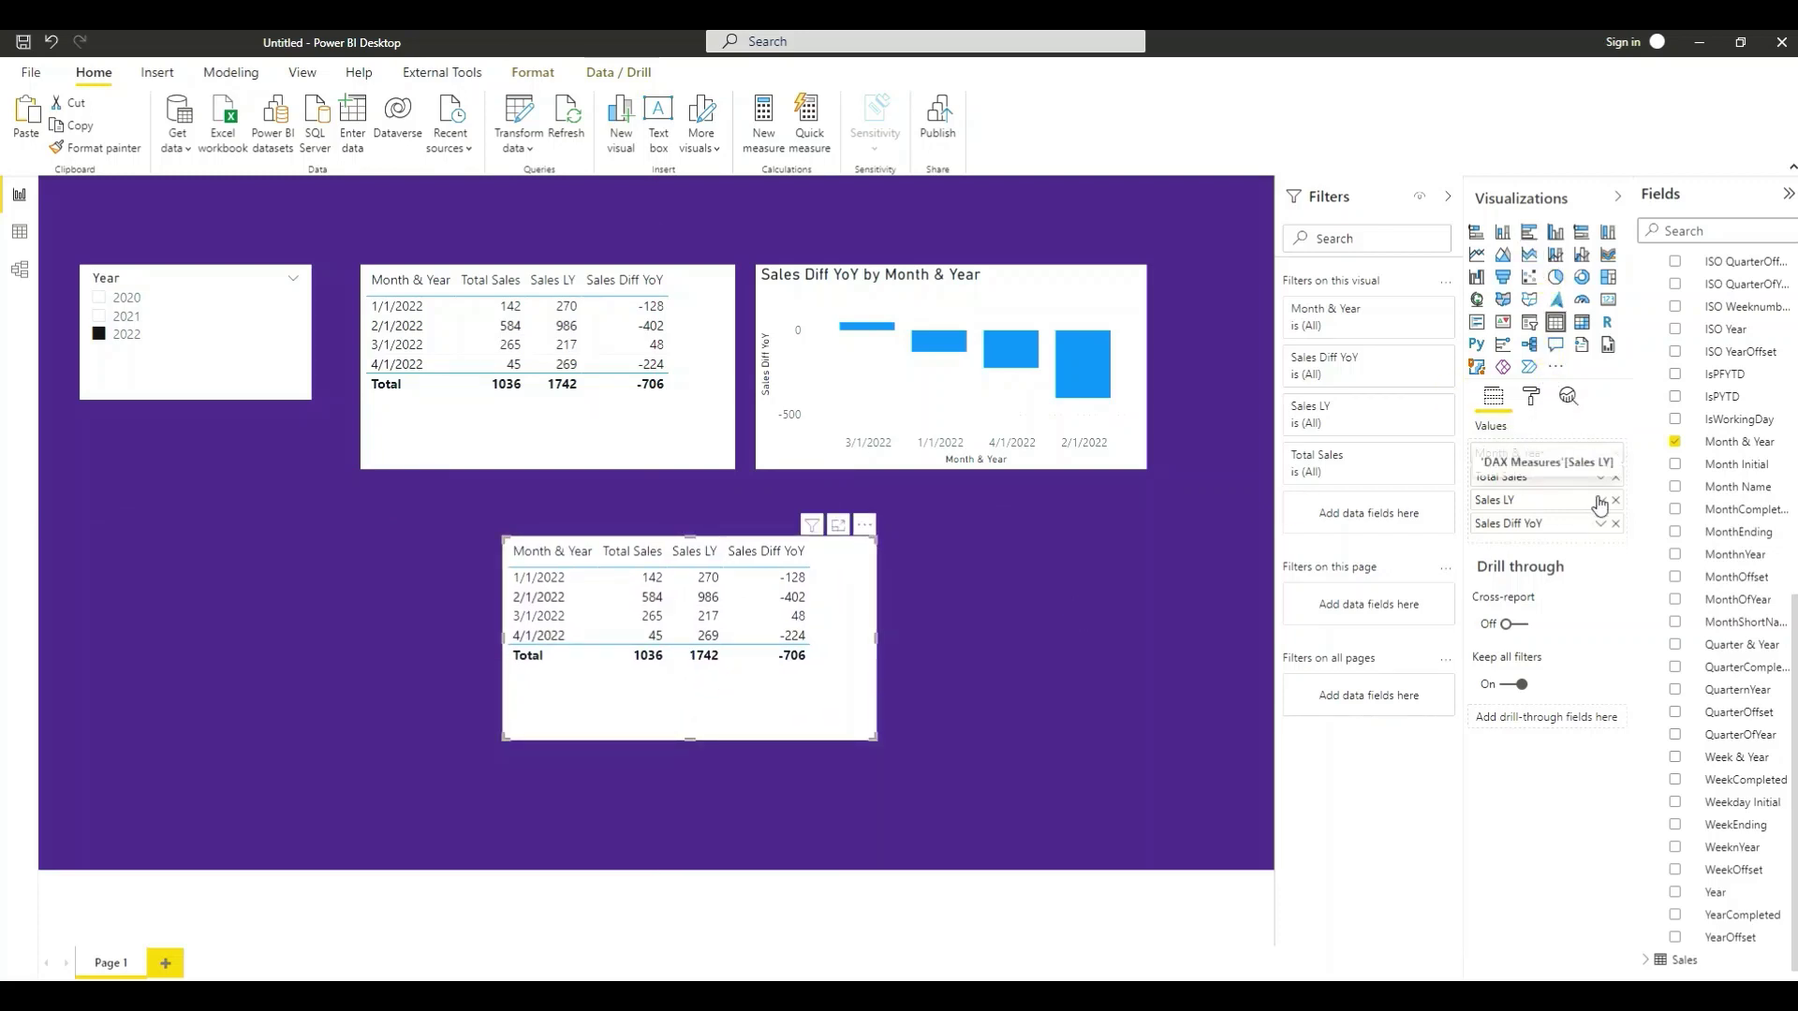
pyautogui.click(1615, 523)
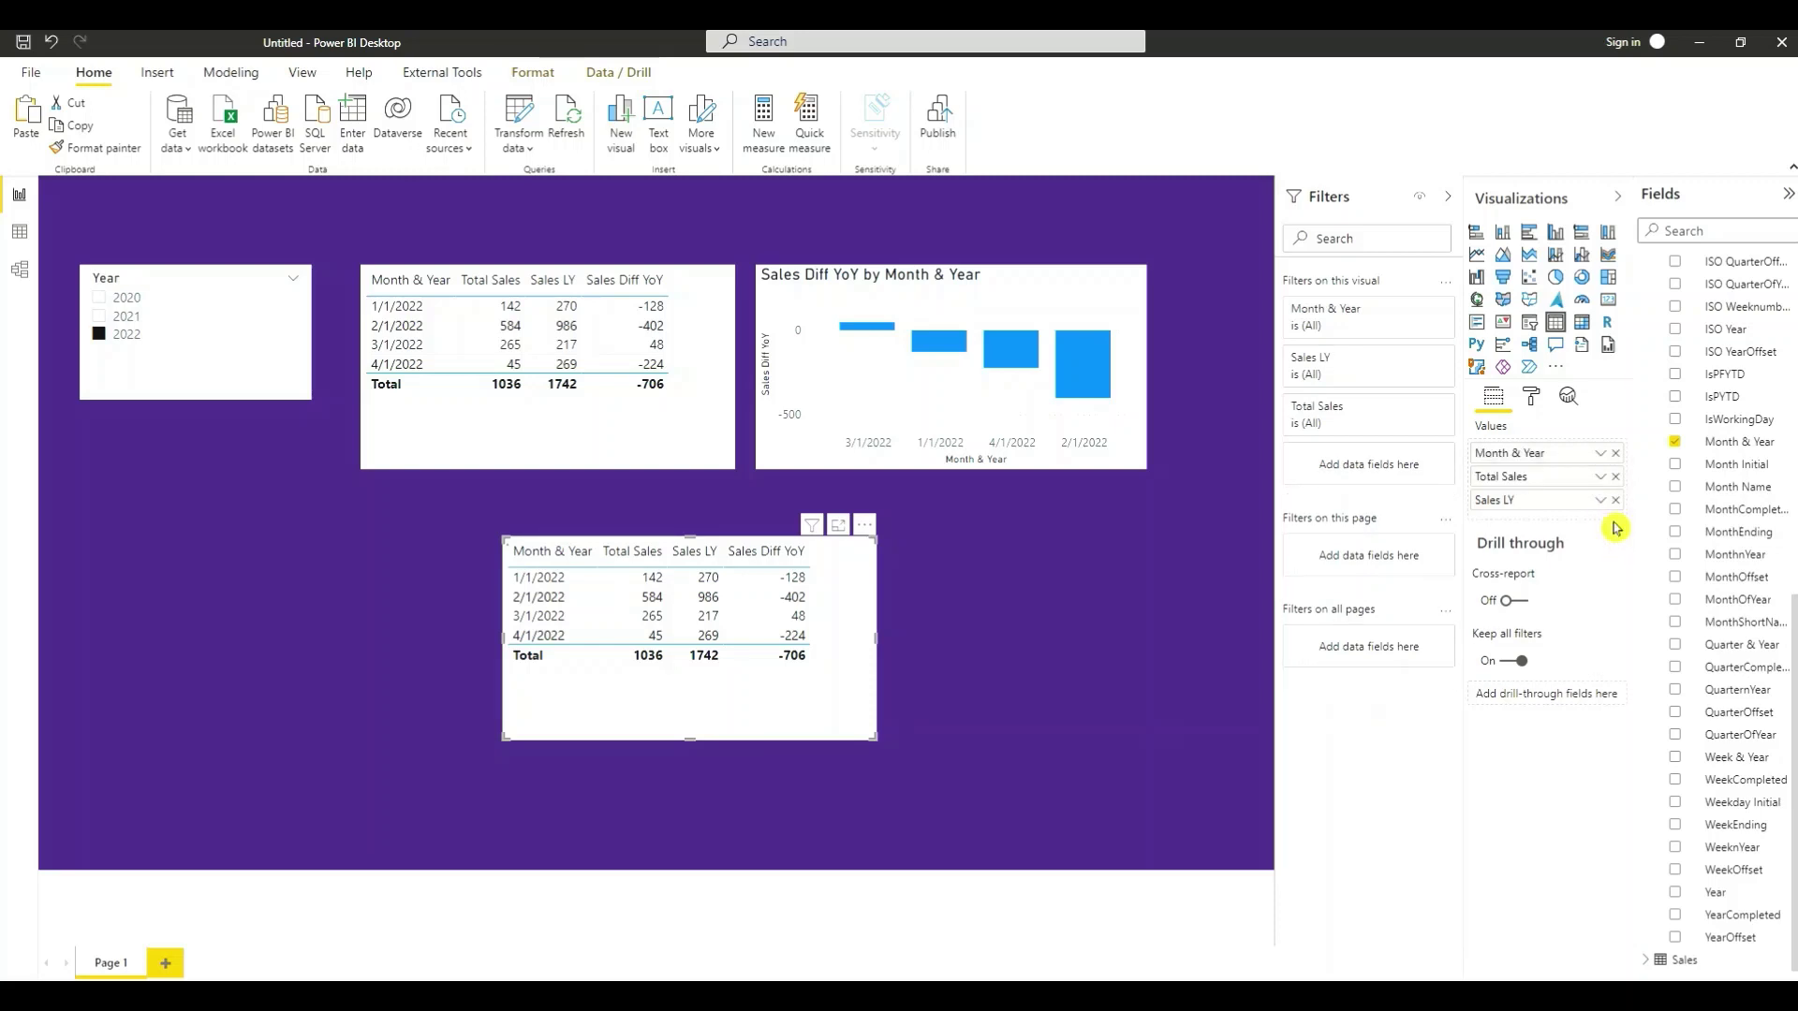
pyautogui.click(1530, 233)
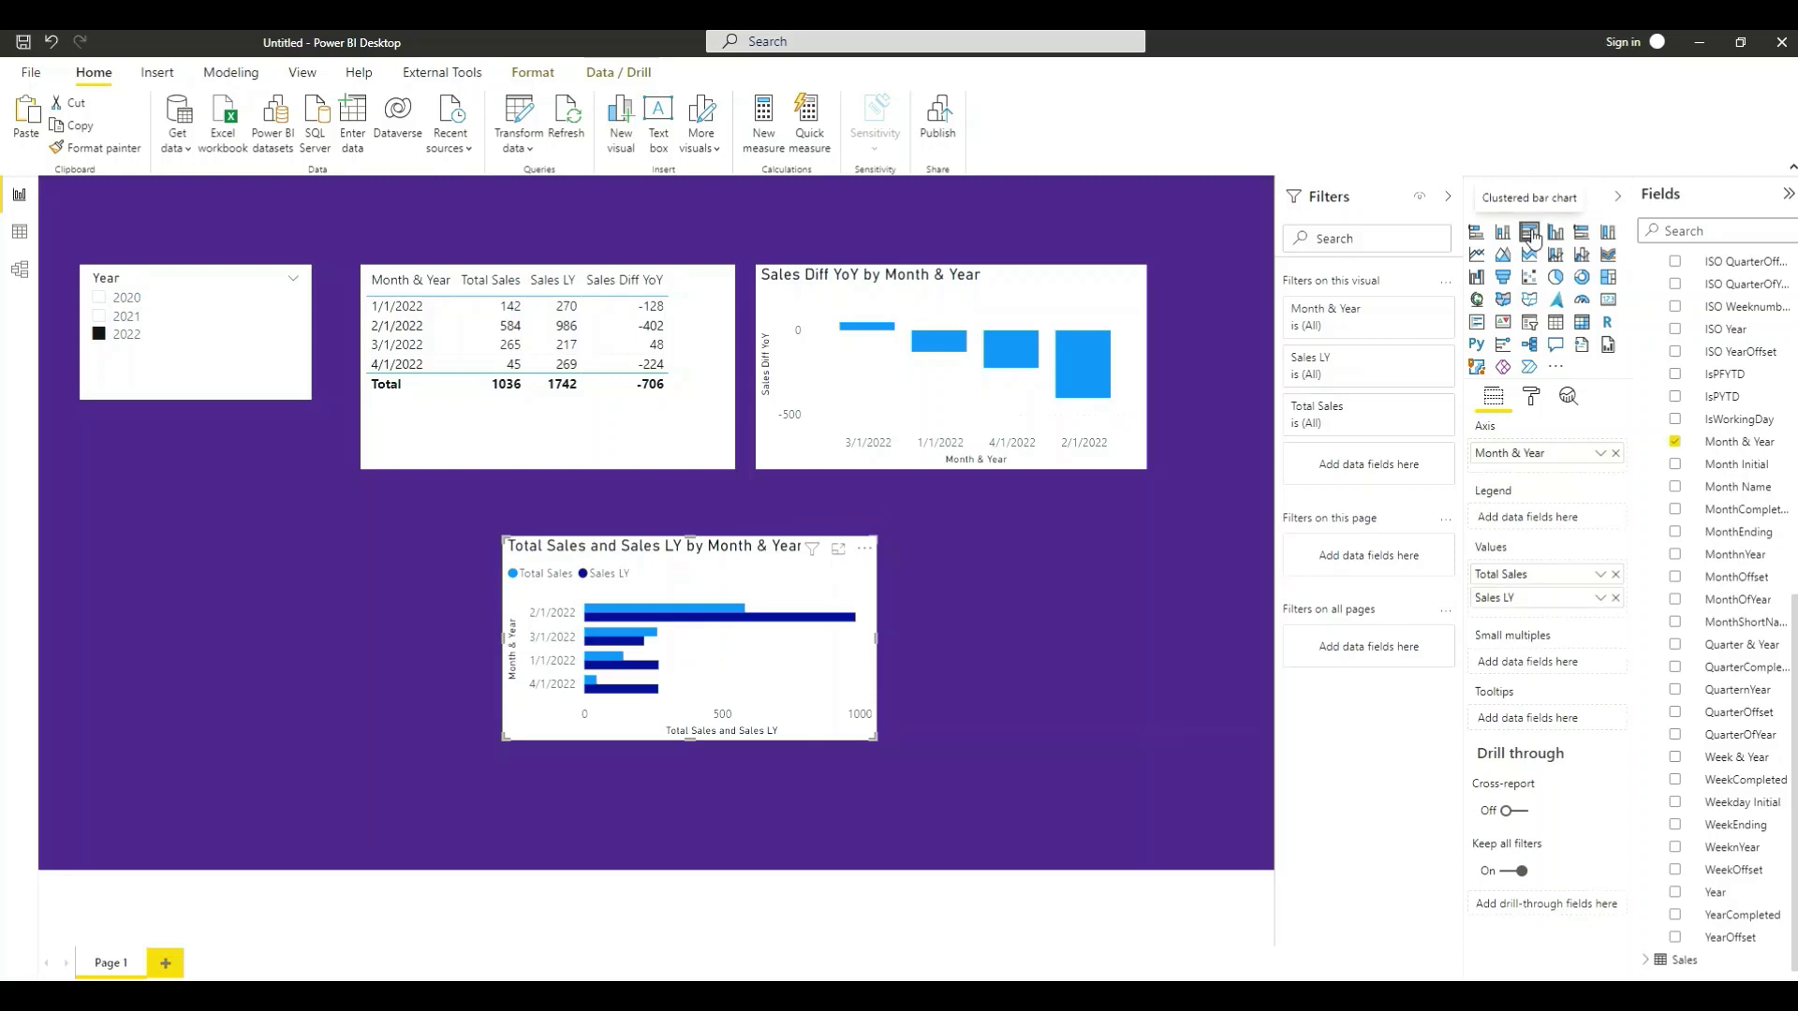
pyautogui.click(1556, 233)
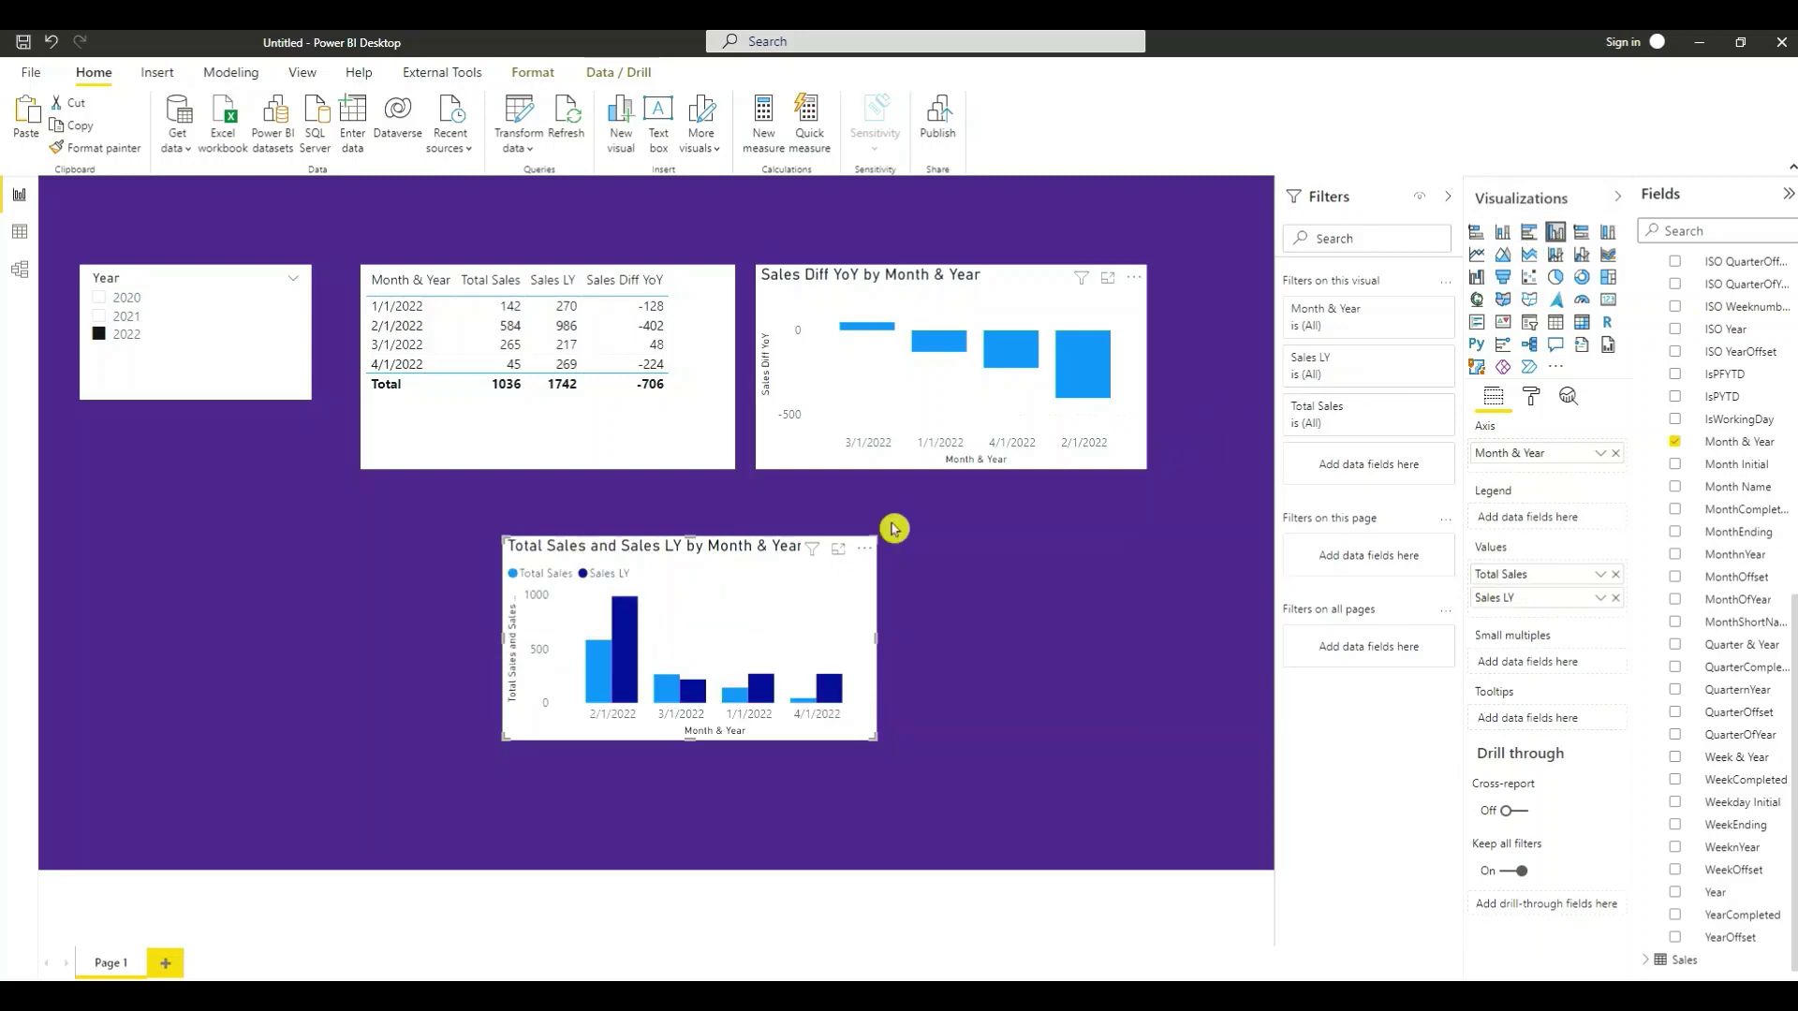
pyautogui.moveTo(812, 548)
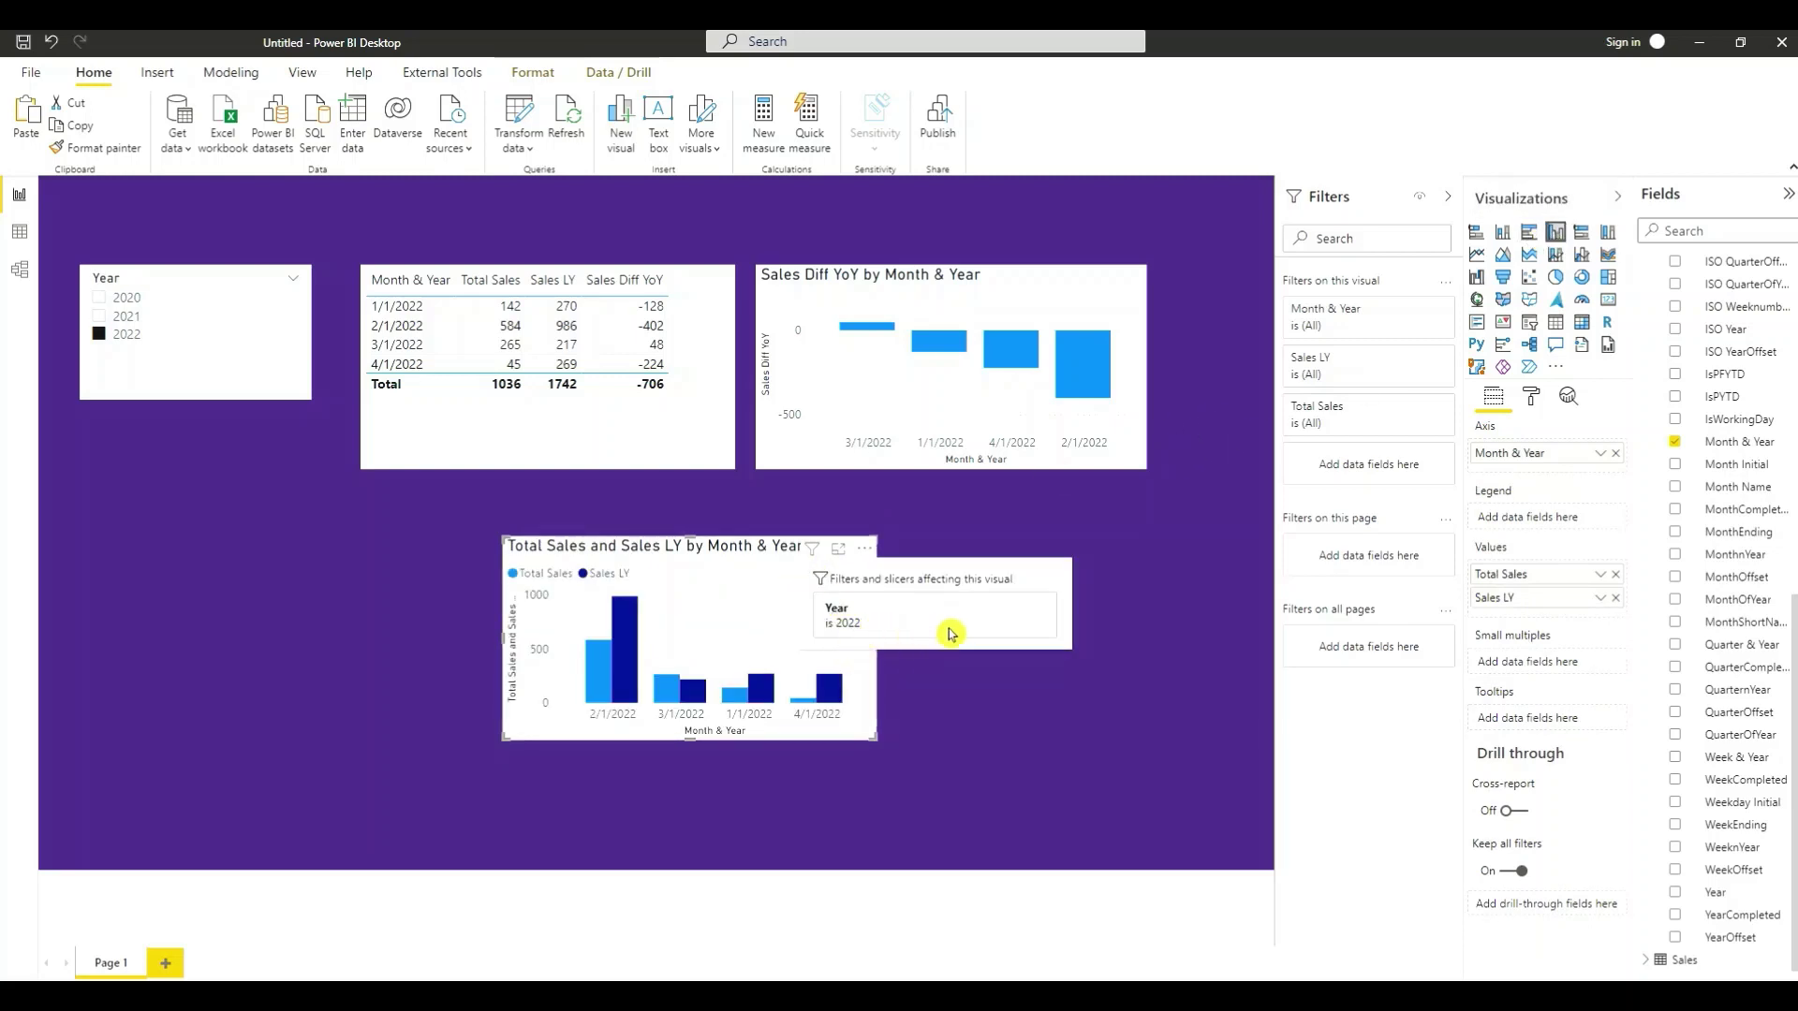
pyautogui.click(1002, 707)
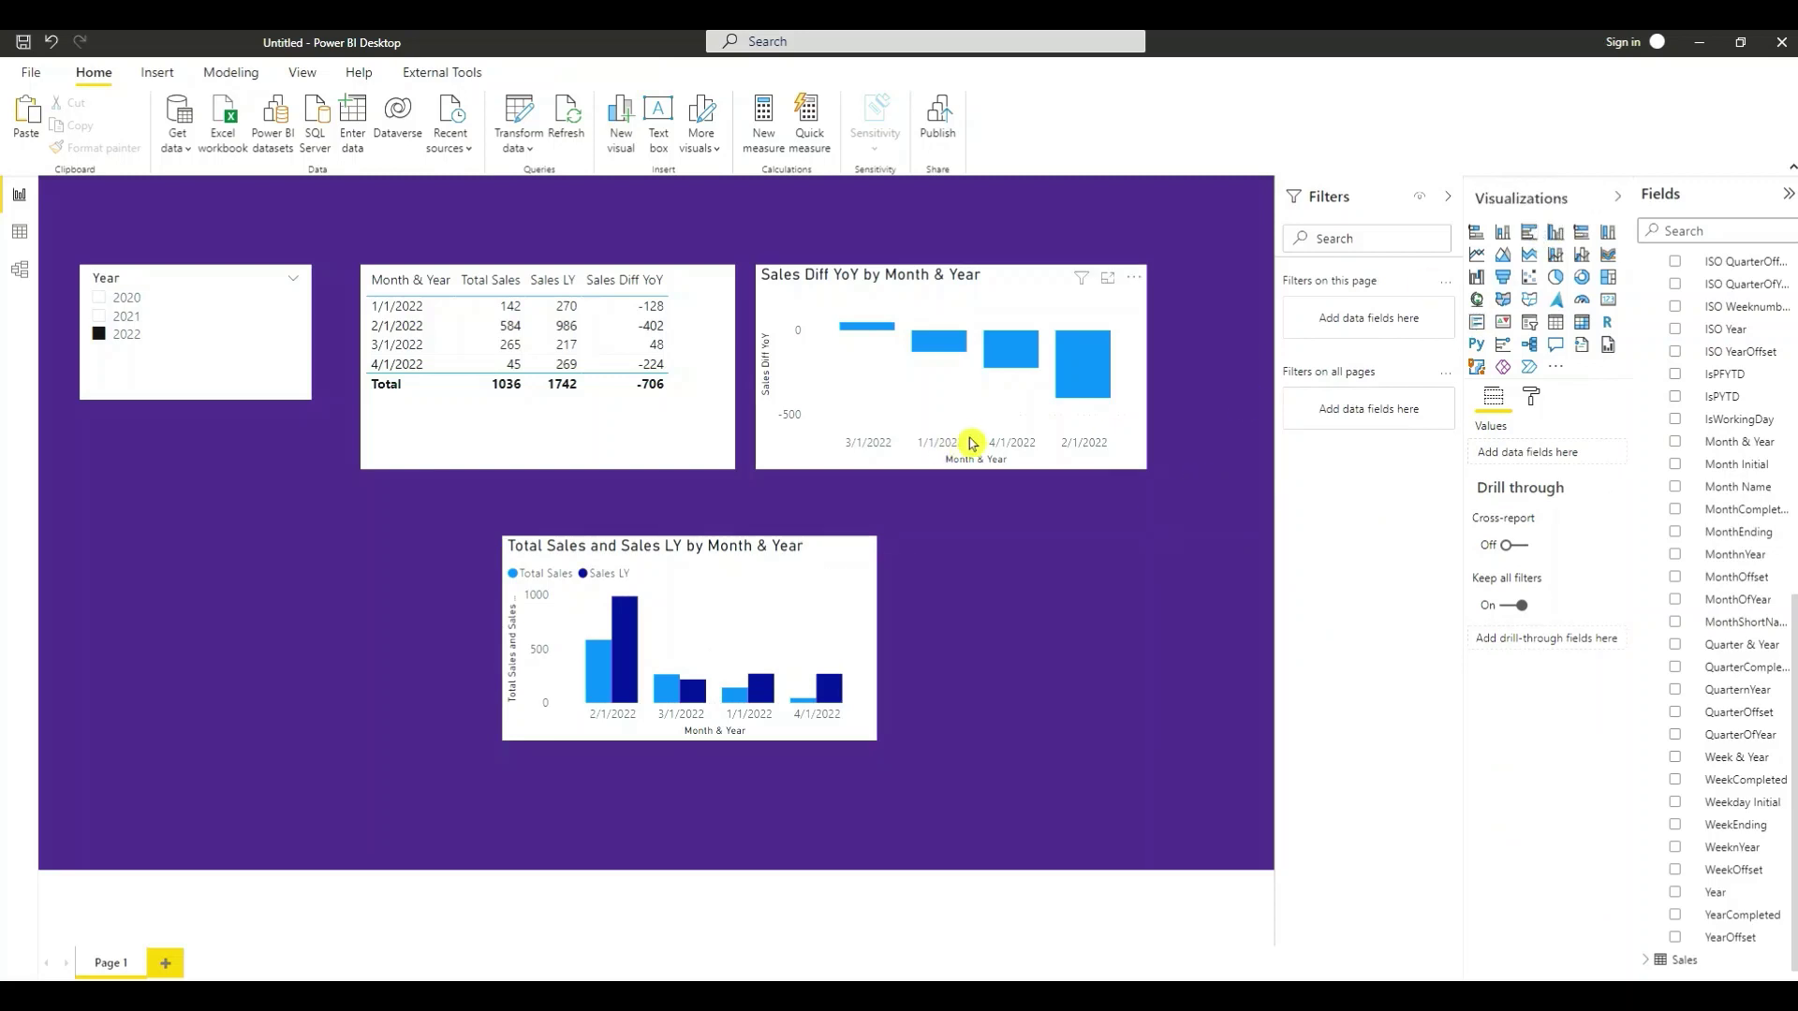
pyautogui.click(799, 637)
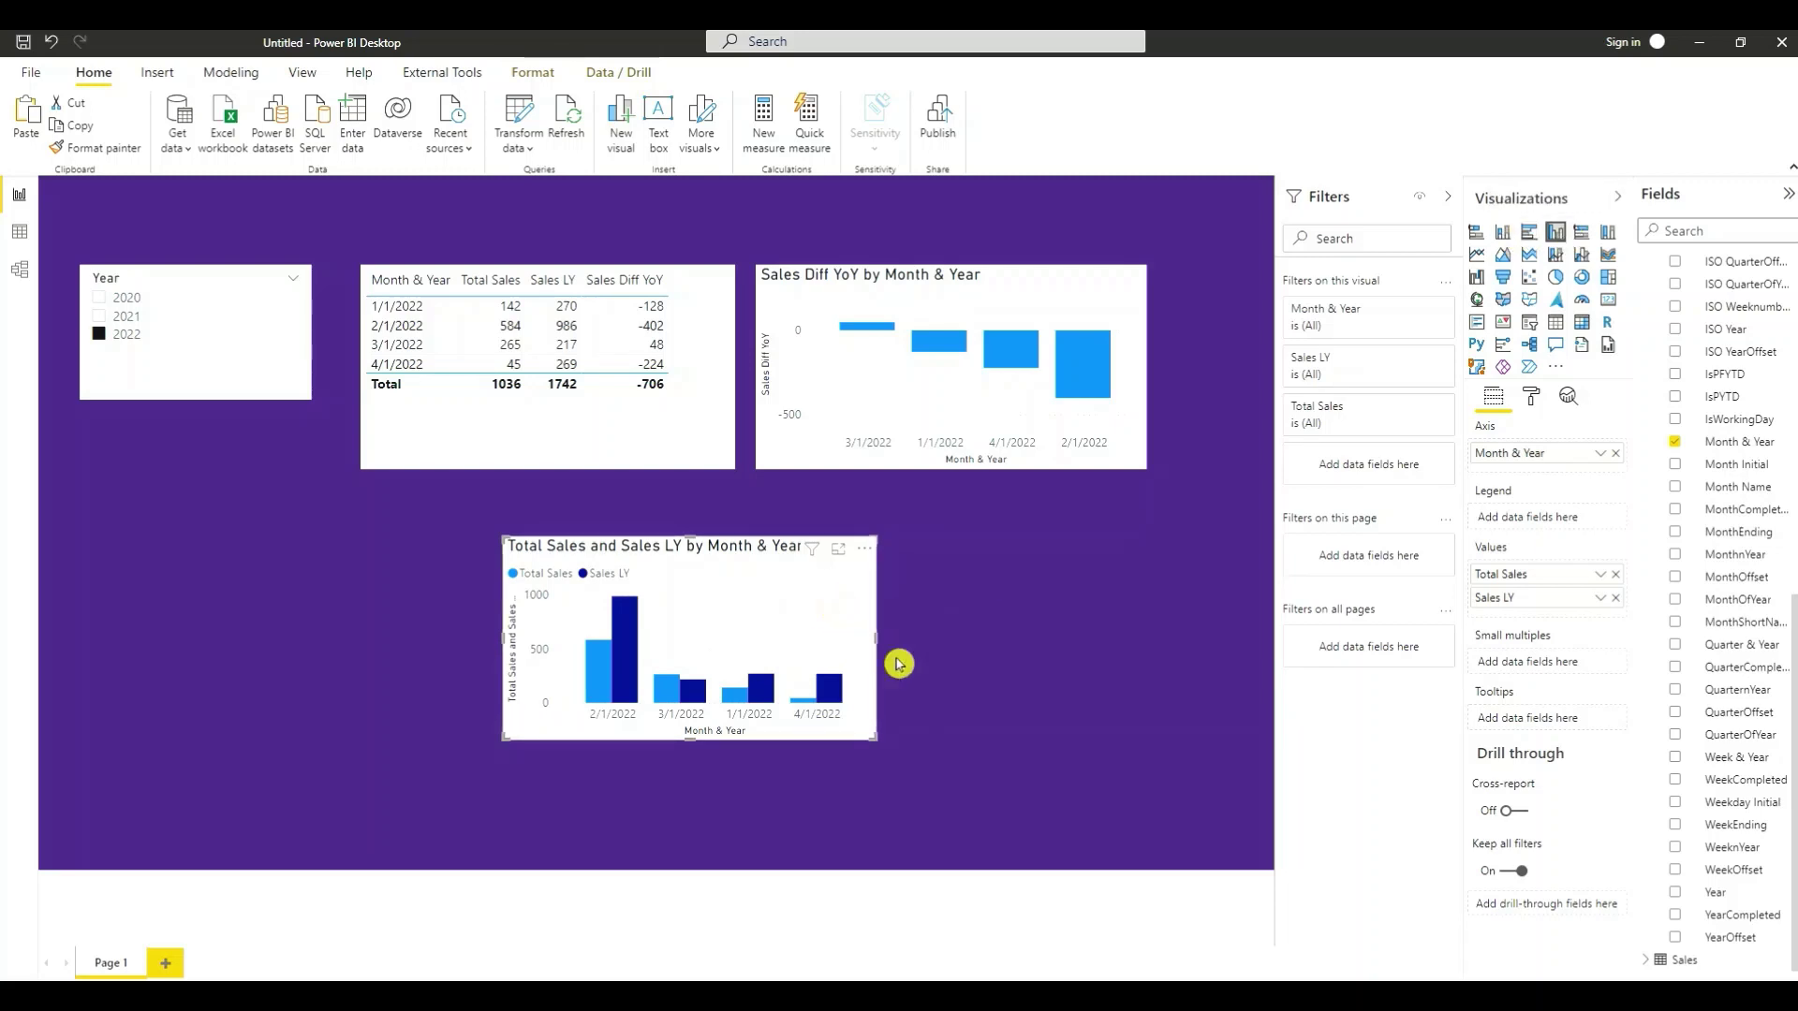
pyautogui.click(936, 669)
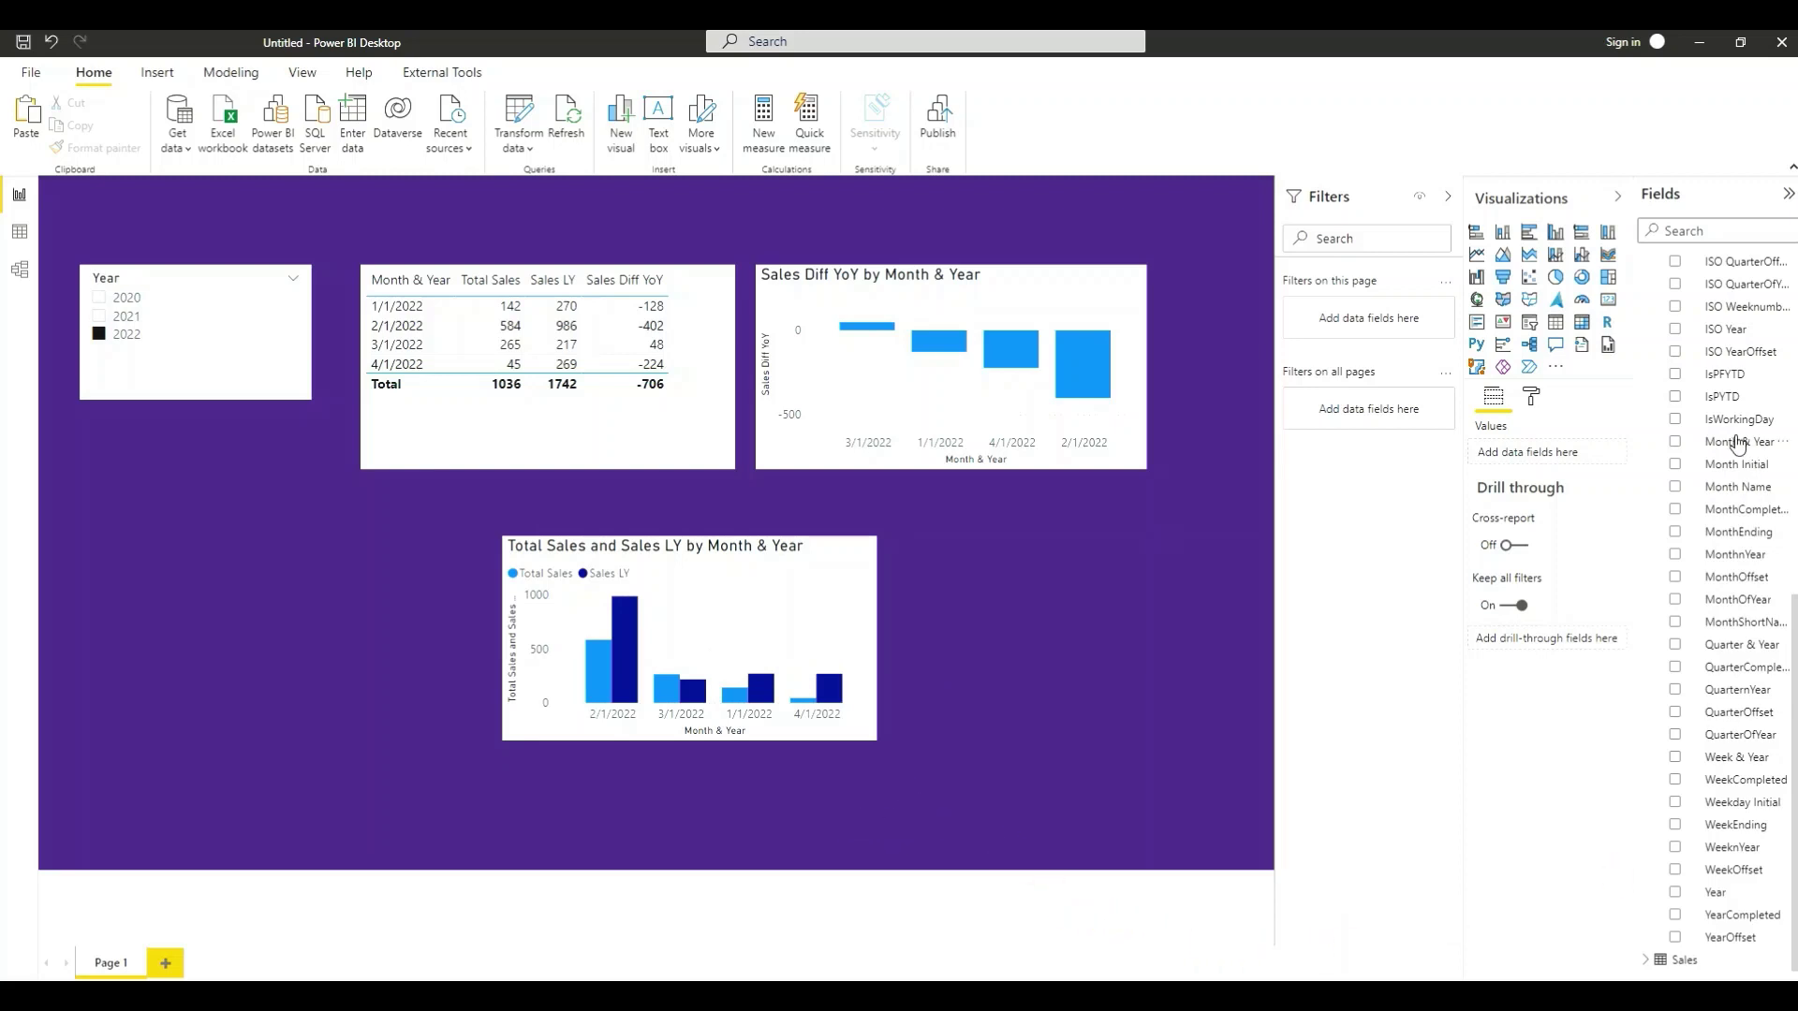
pyautogui.scroll(10, 1738, 443)
pyautogui.click(1645, 354)
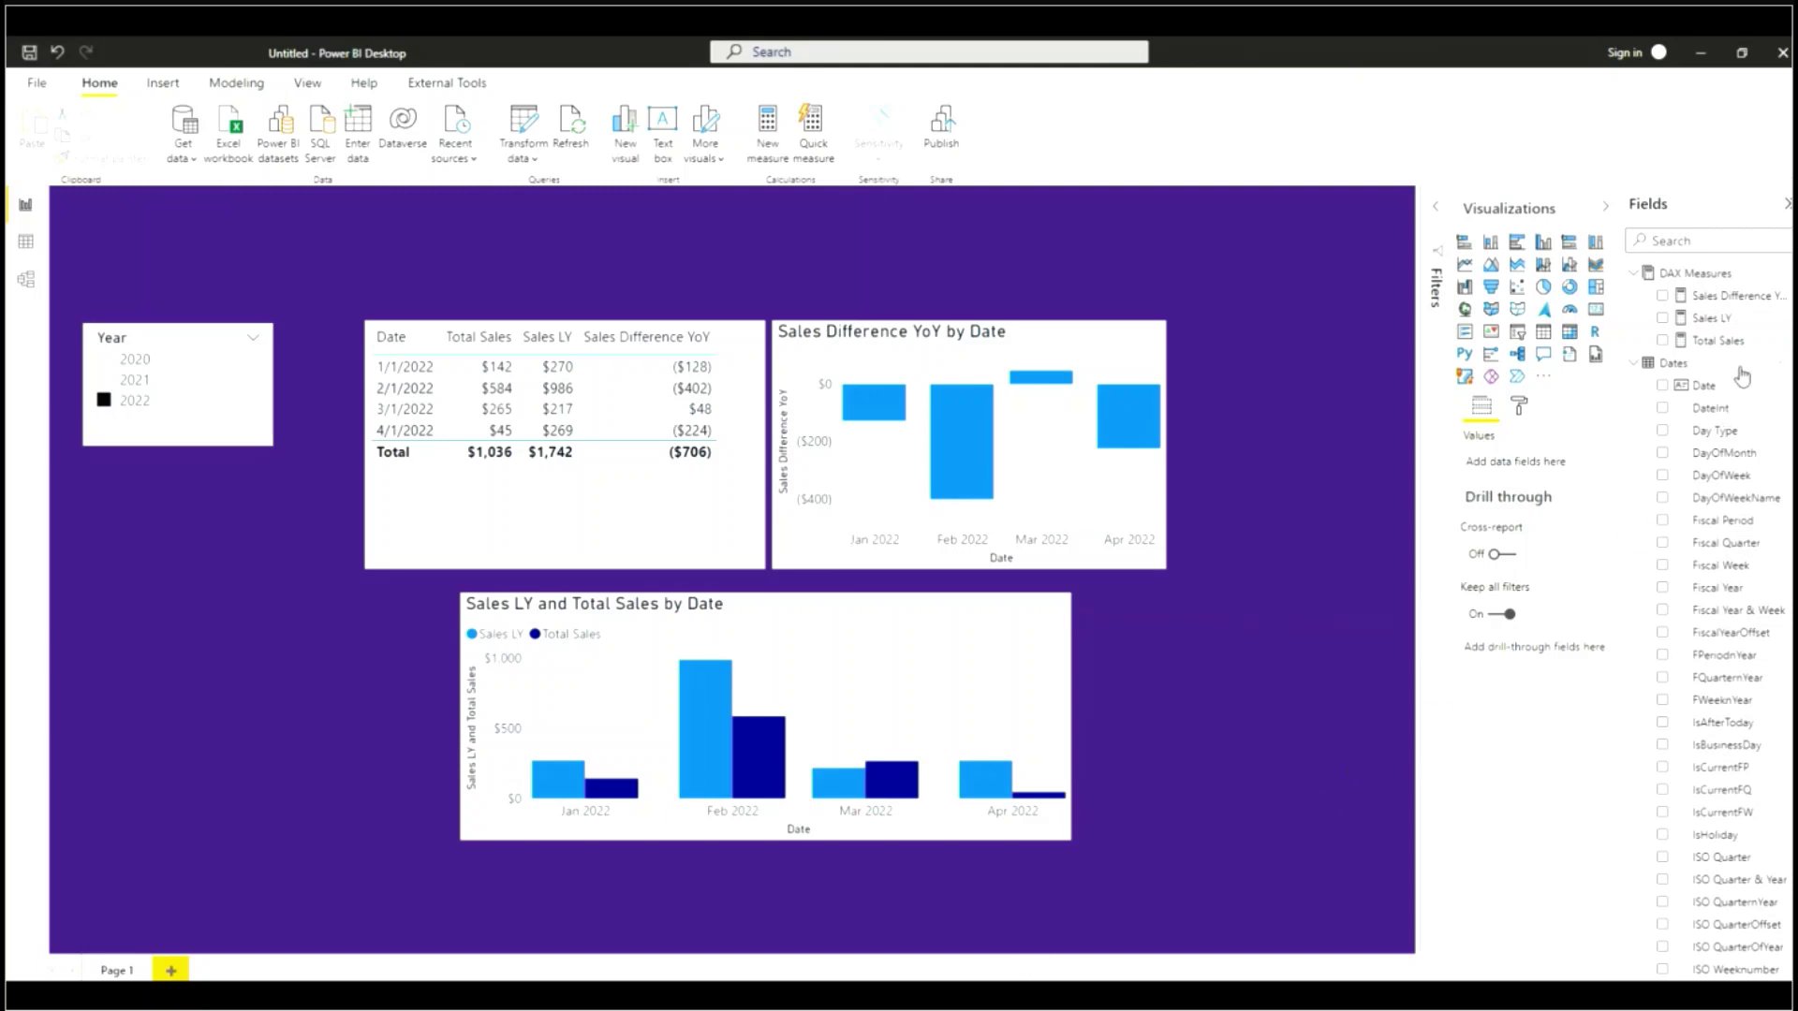
# - Create a new blank measure in the DAX Measures table
pyautogui.click(1694, 272)
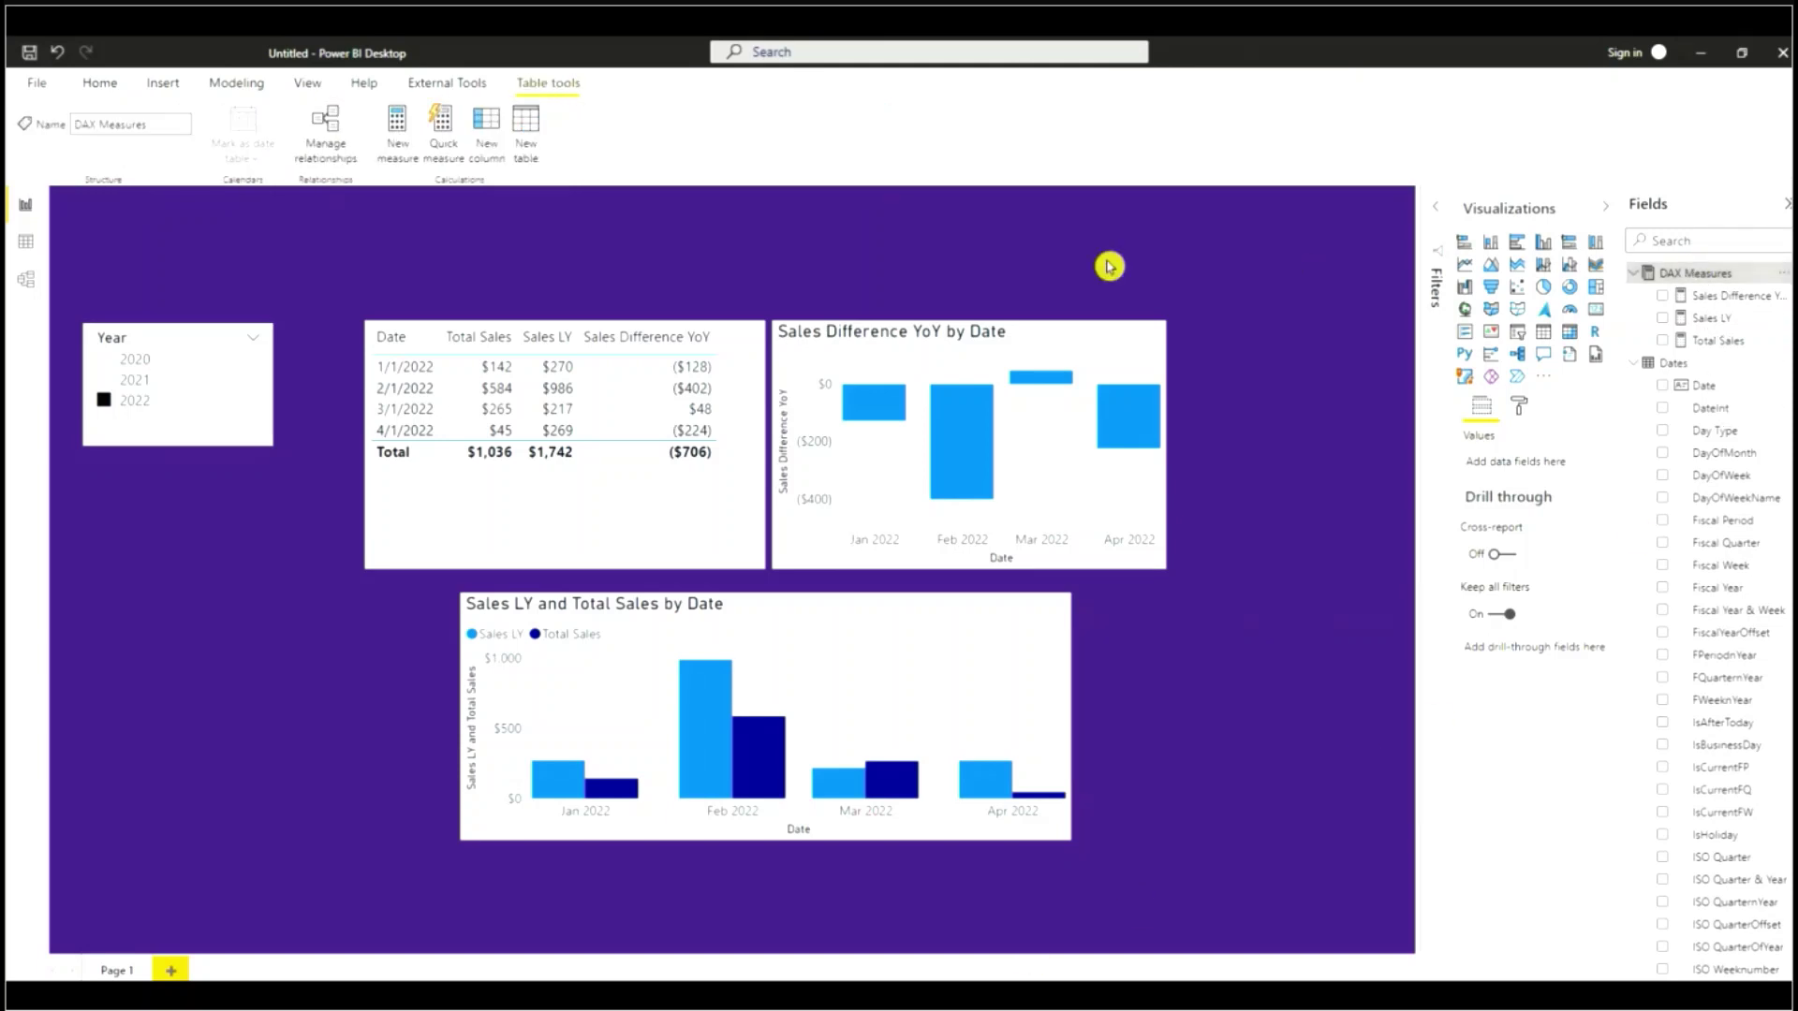
pyautogui.click(394, 150)
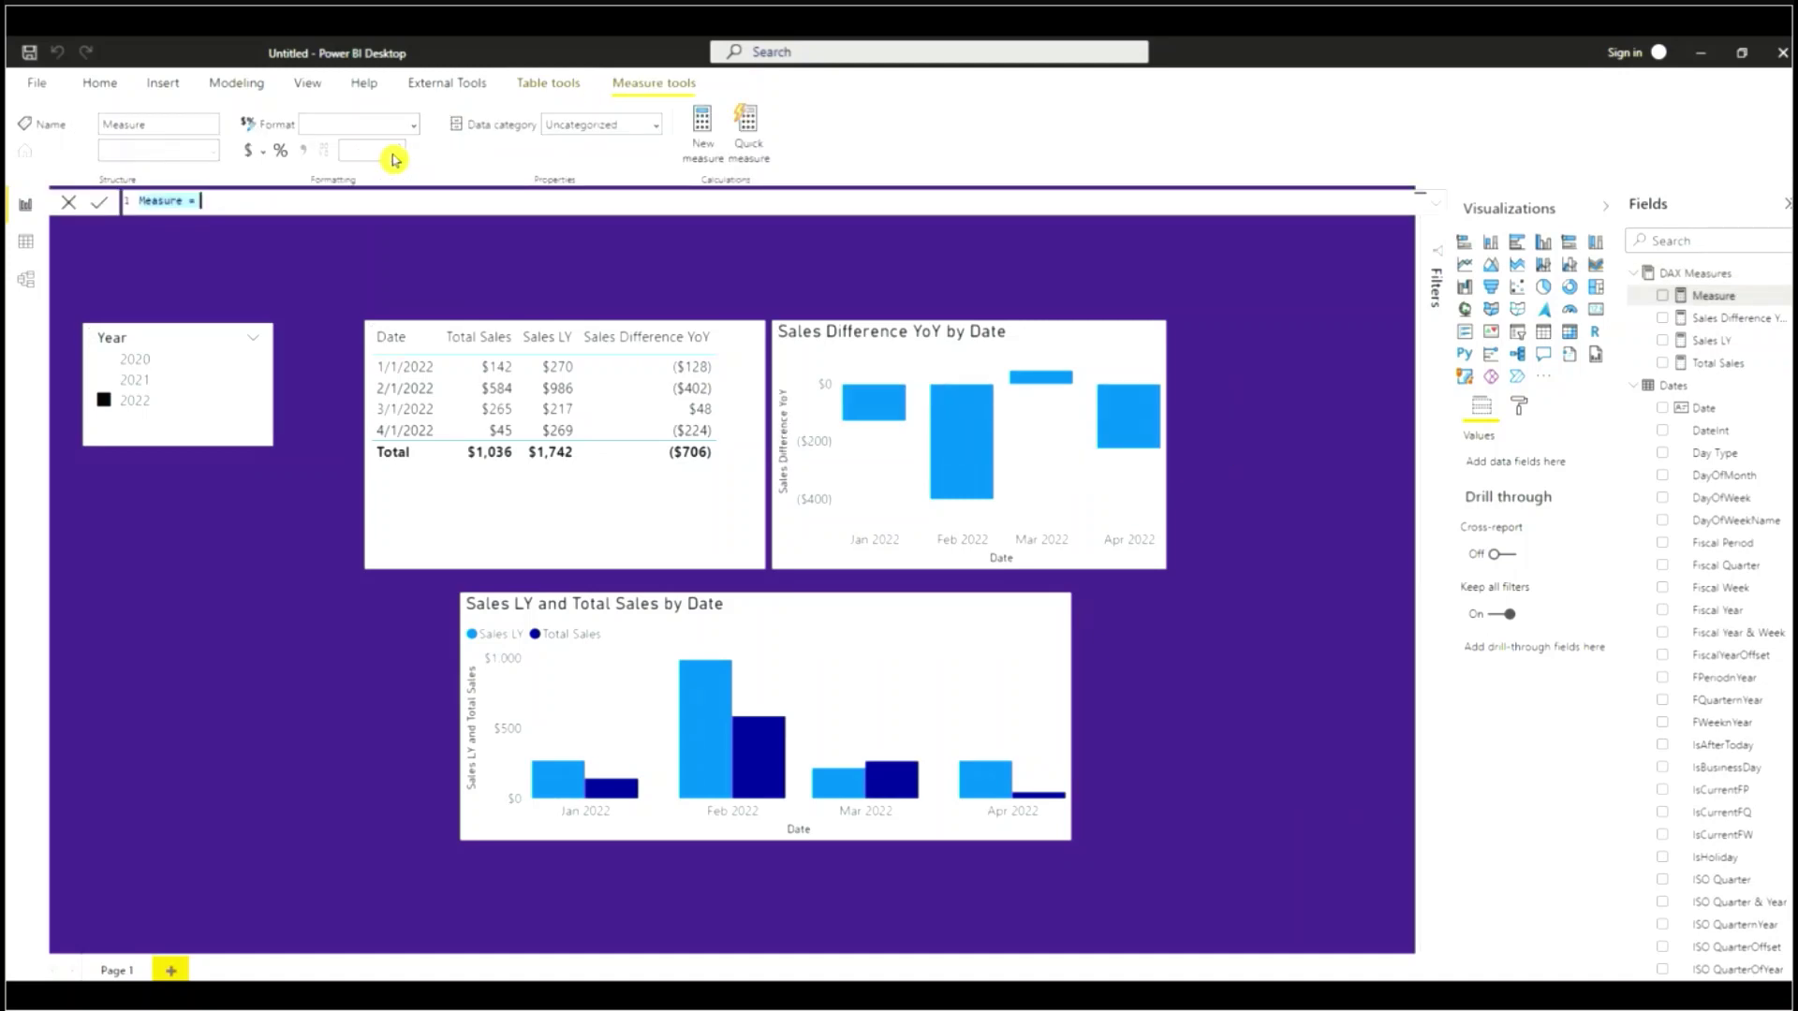
# - Define the Comparison Title measure as 'Comparison in Sales Between' the selected year 'and' the previous year
pyautogui.write('Comparison Title = "Comparison in Sales Between " &SELECTEDVALUE(Dates[Year]) & " and " & SELECTEDVALUE(Dates[Year])-1')
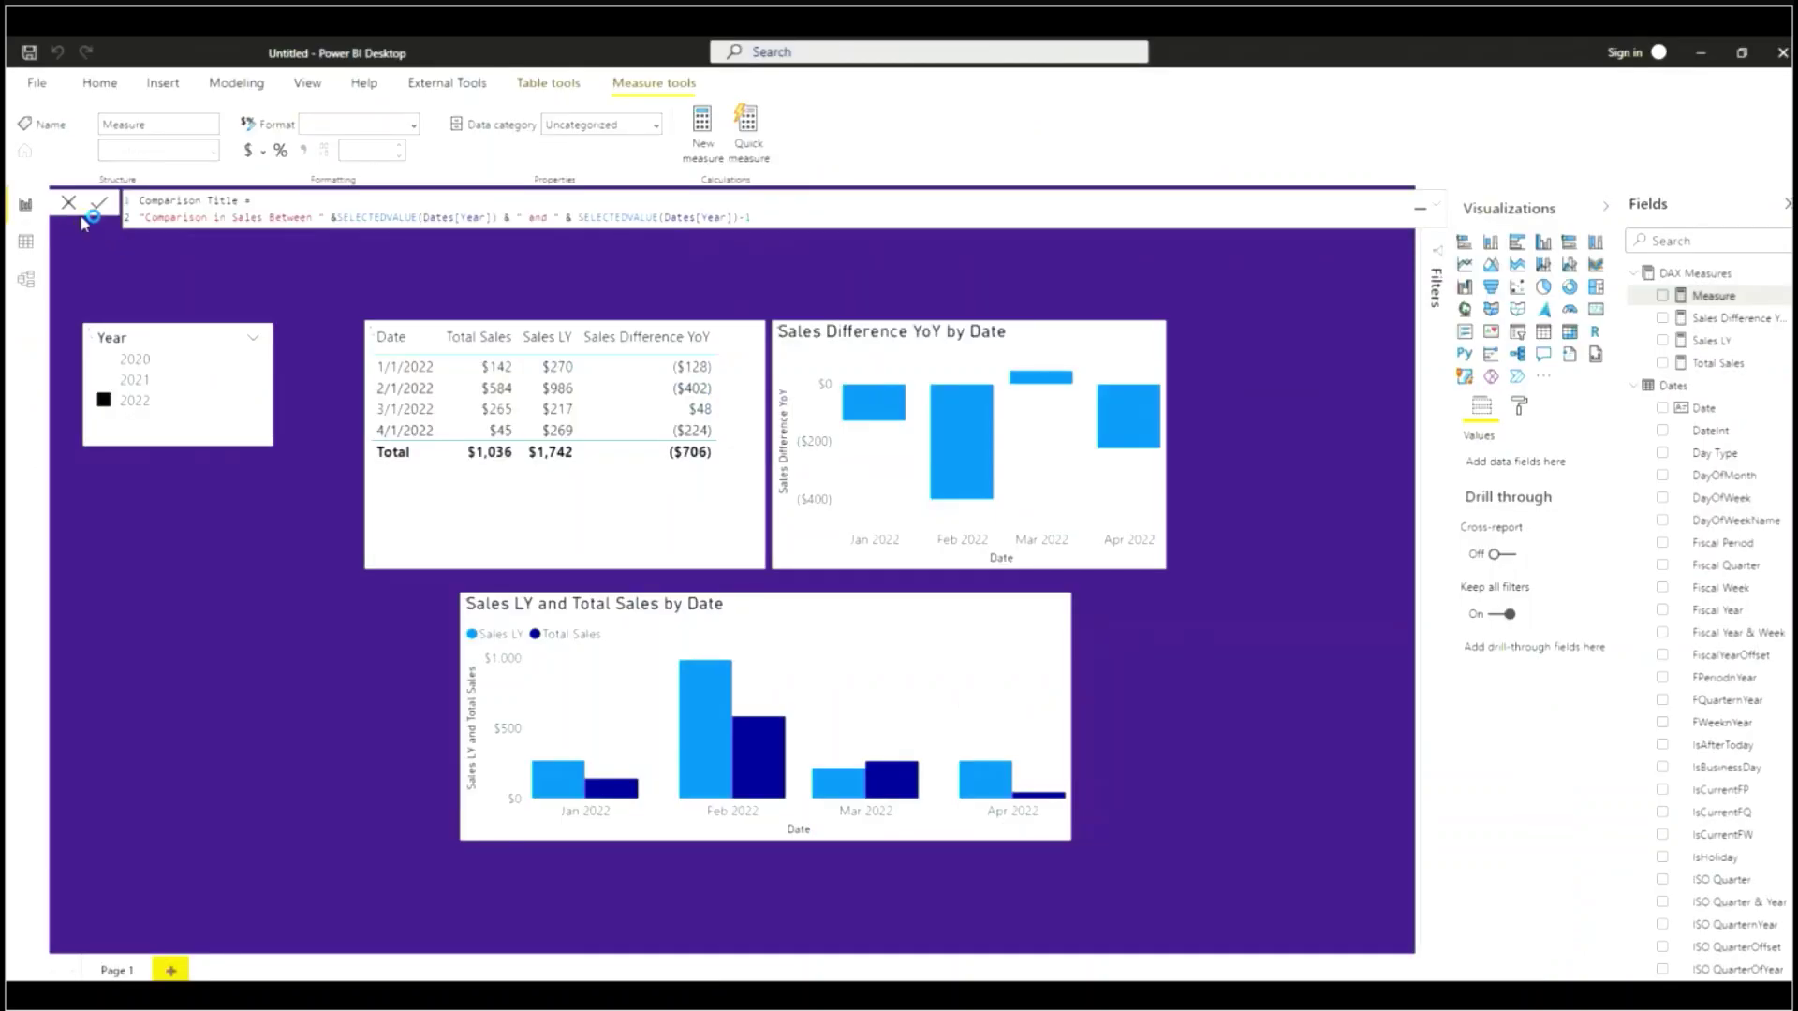
pyautogui.press('Return')
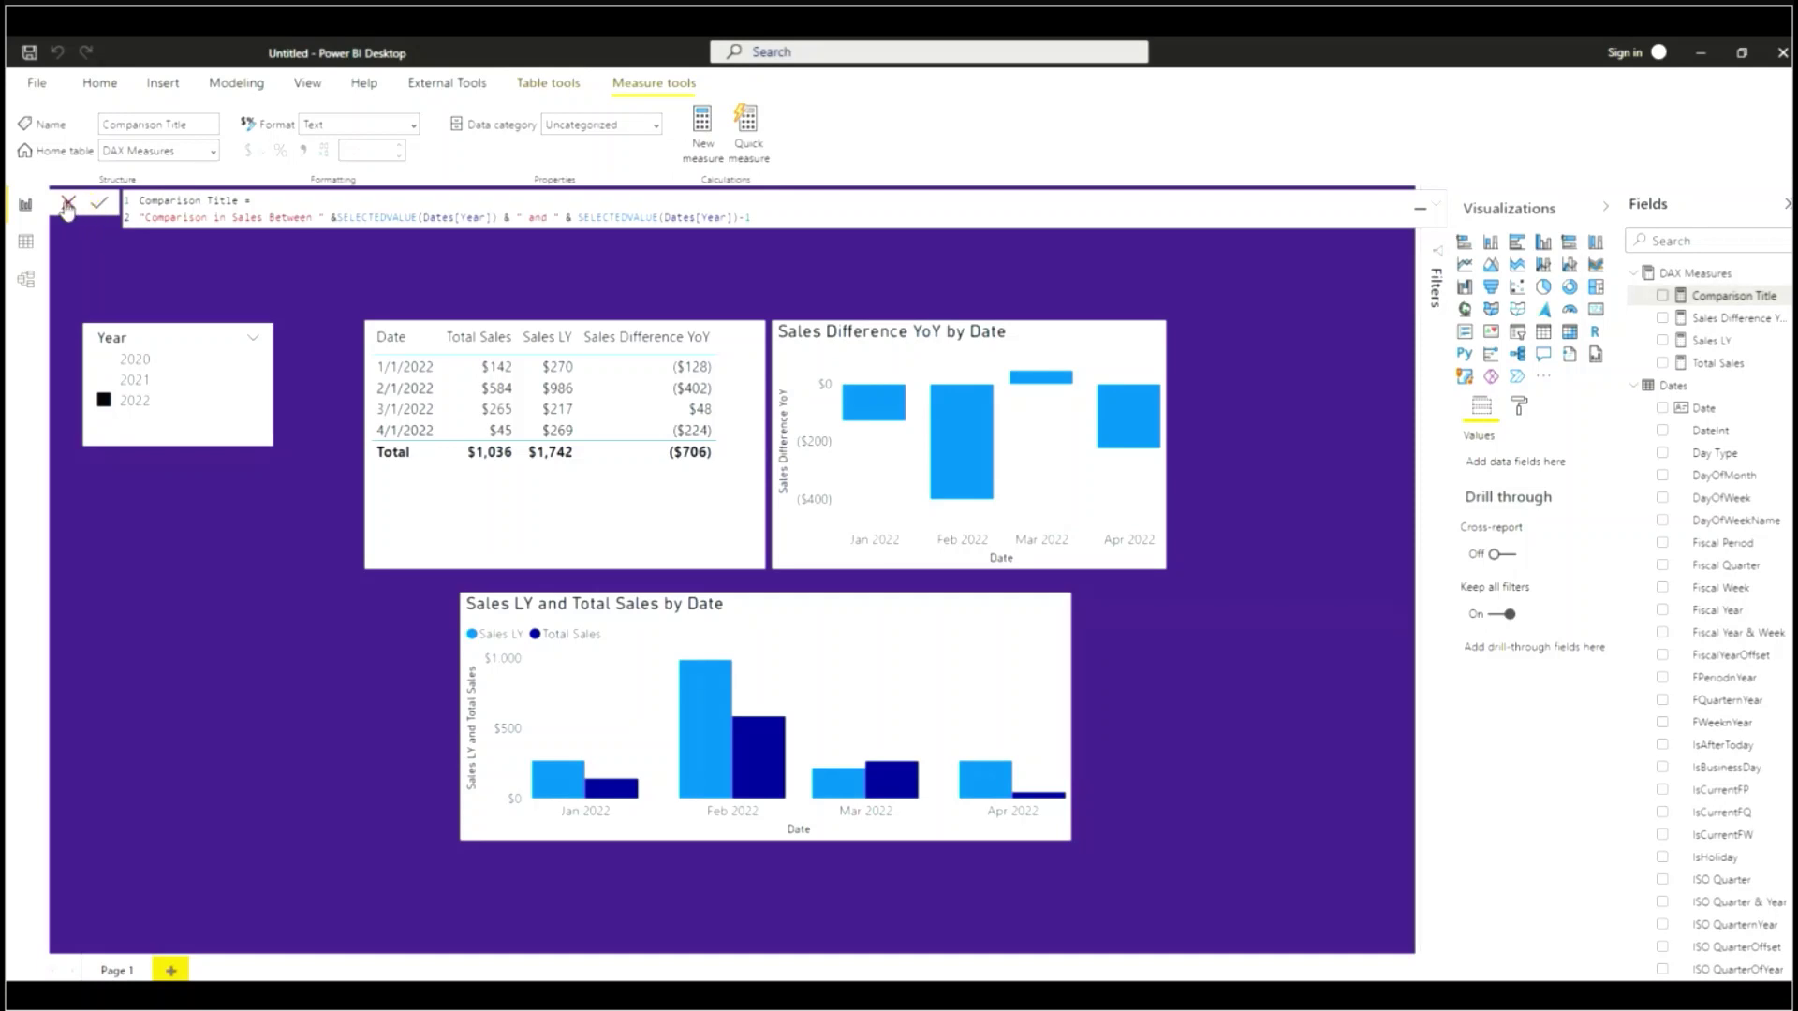
pyautogui.click(100, 208)
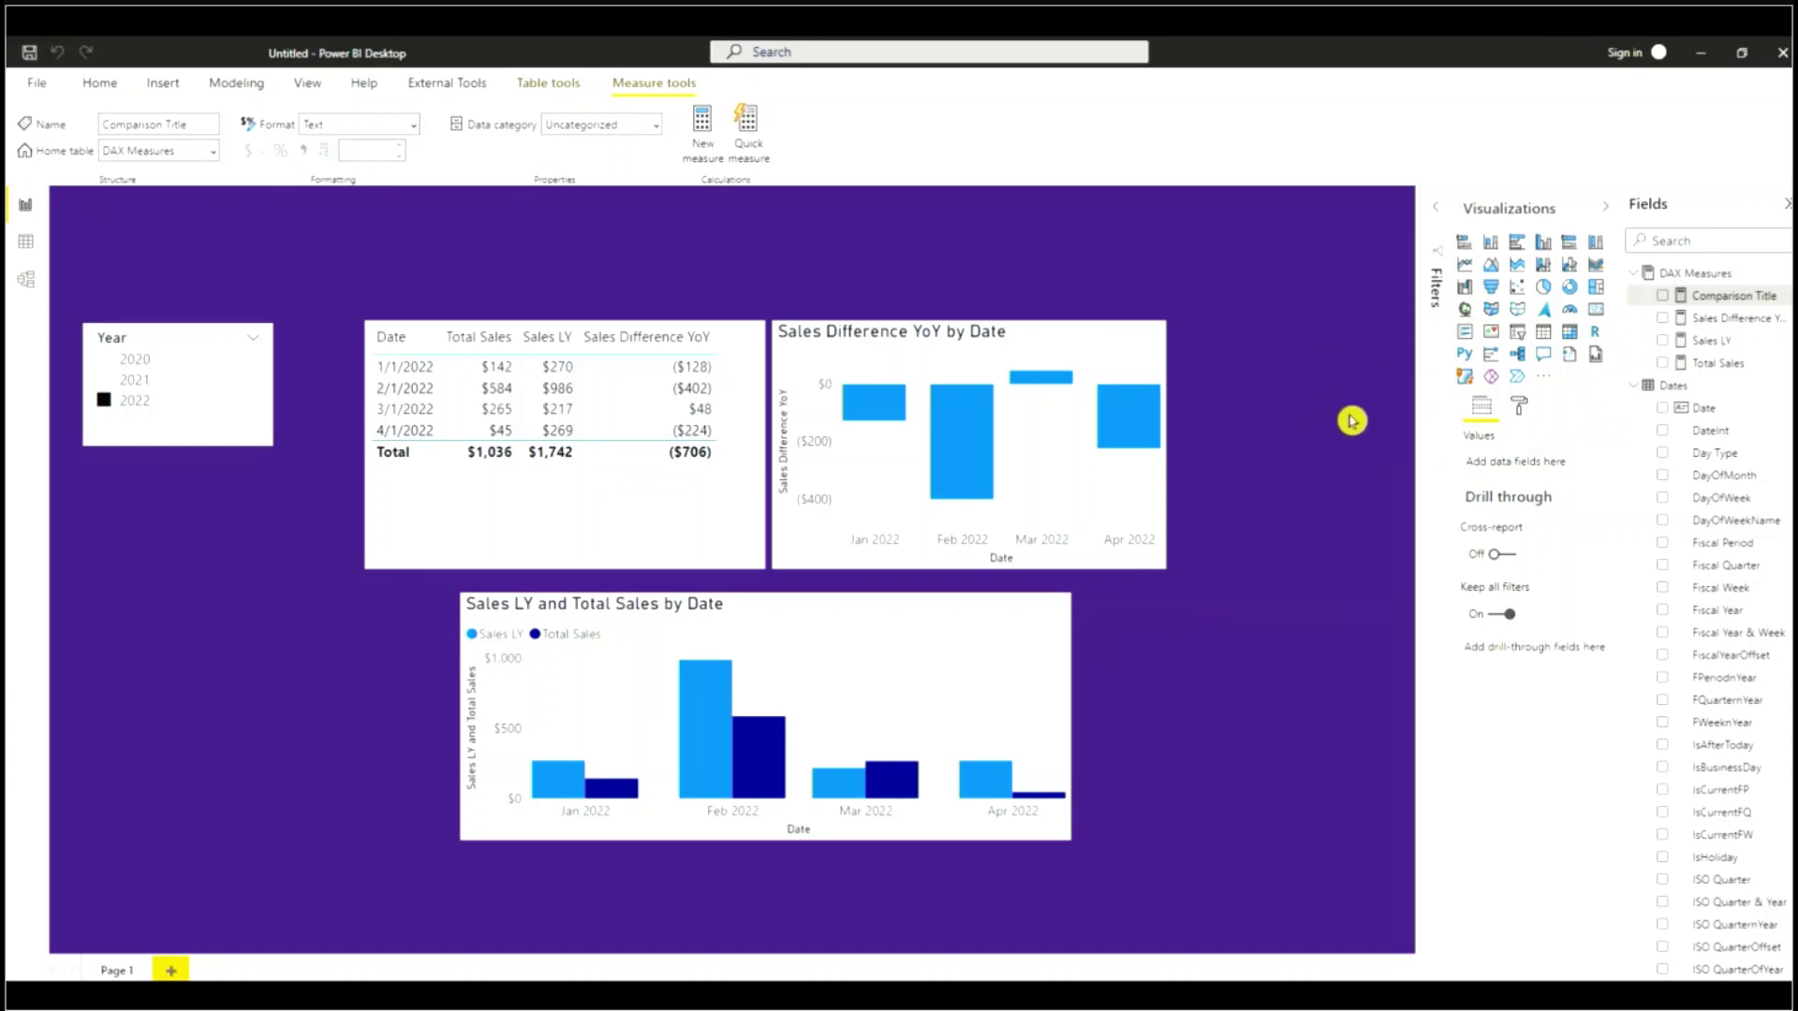
# - Set the Sales LY and Total Sales chart title to the Comparison Title measure as a field value
pyautogui.click(1360, 375)
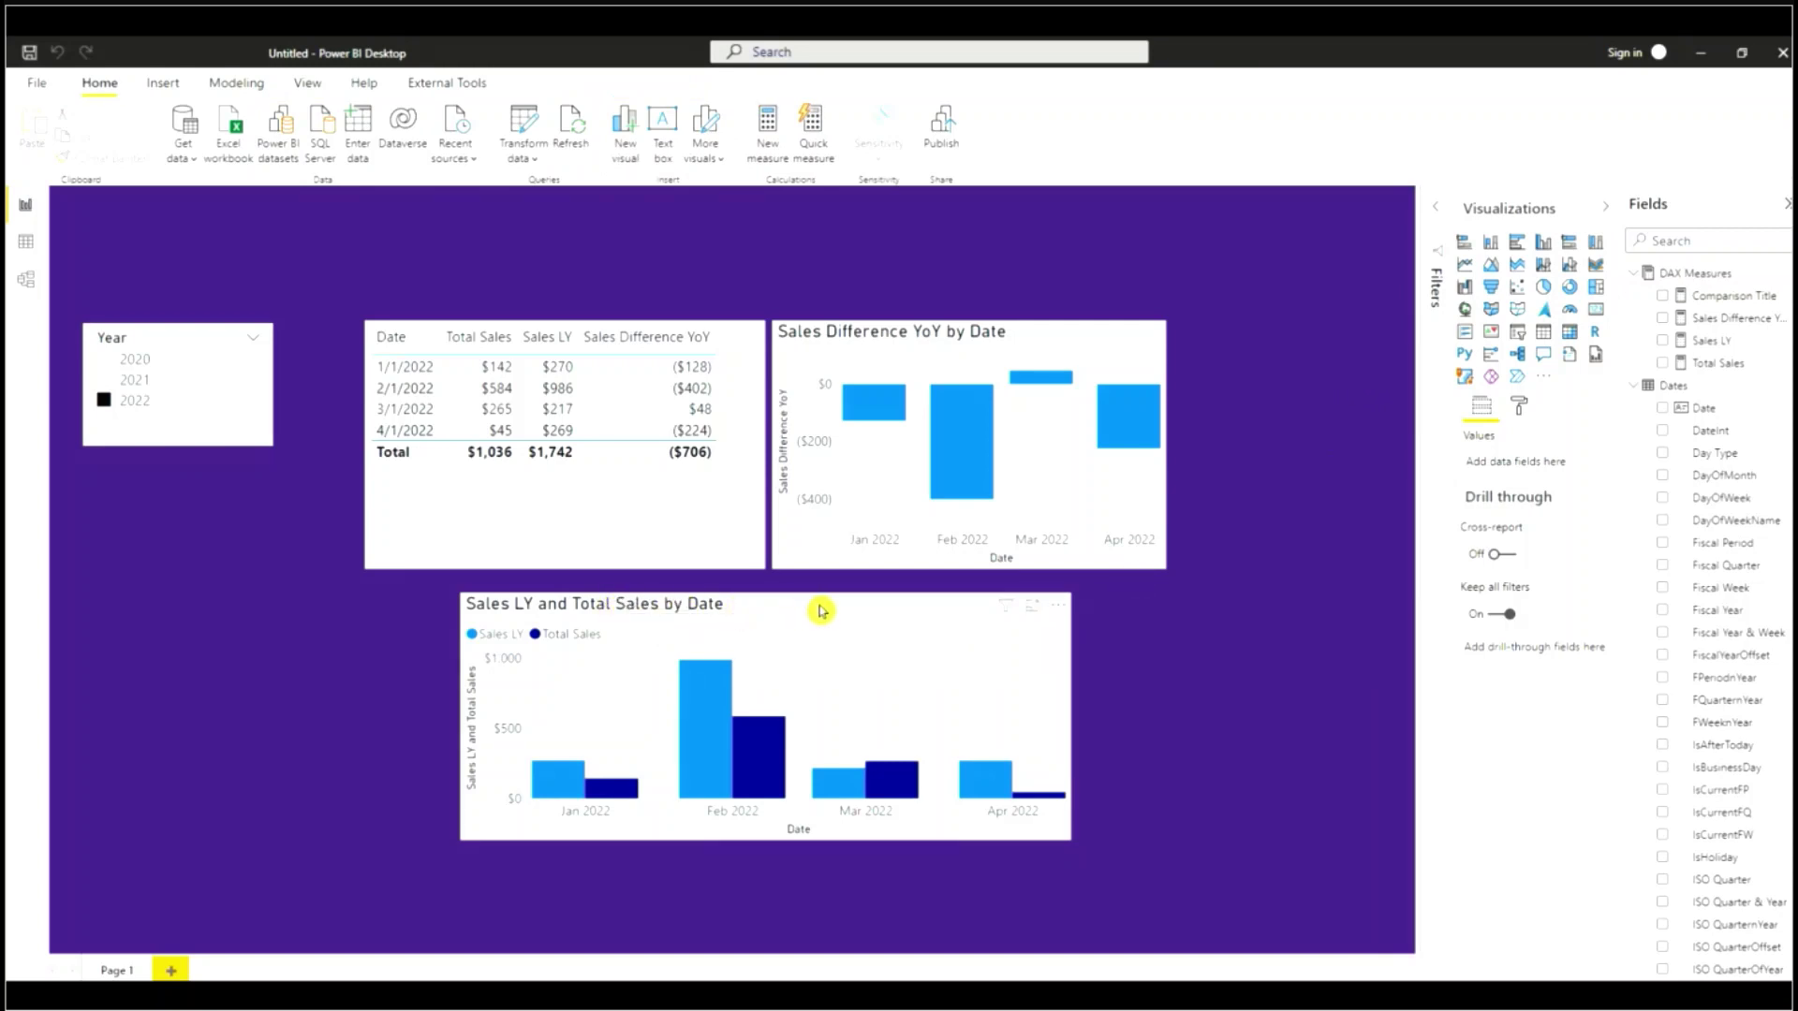
pyautogui.click(768, 607)
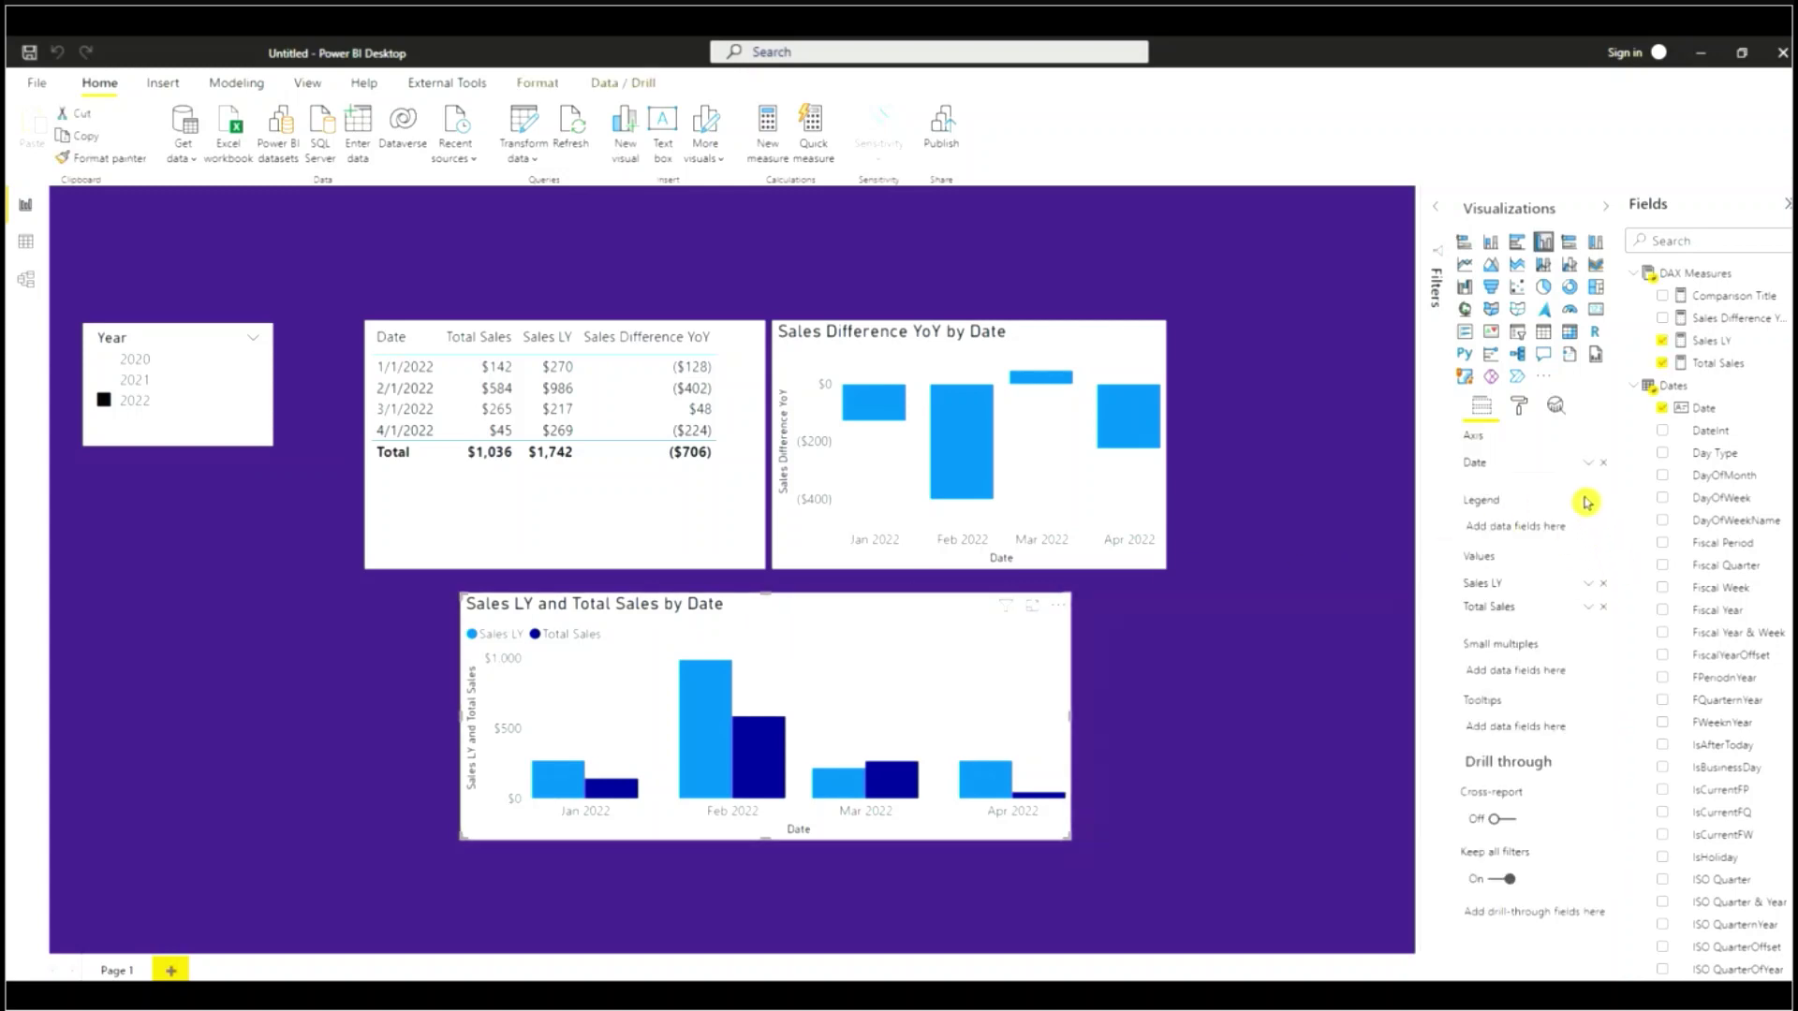
pyautogui.click(1520, 414)
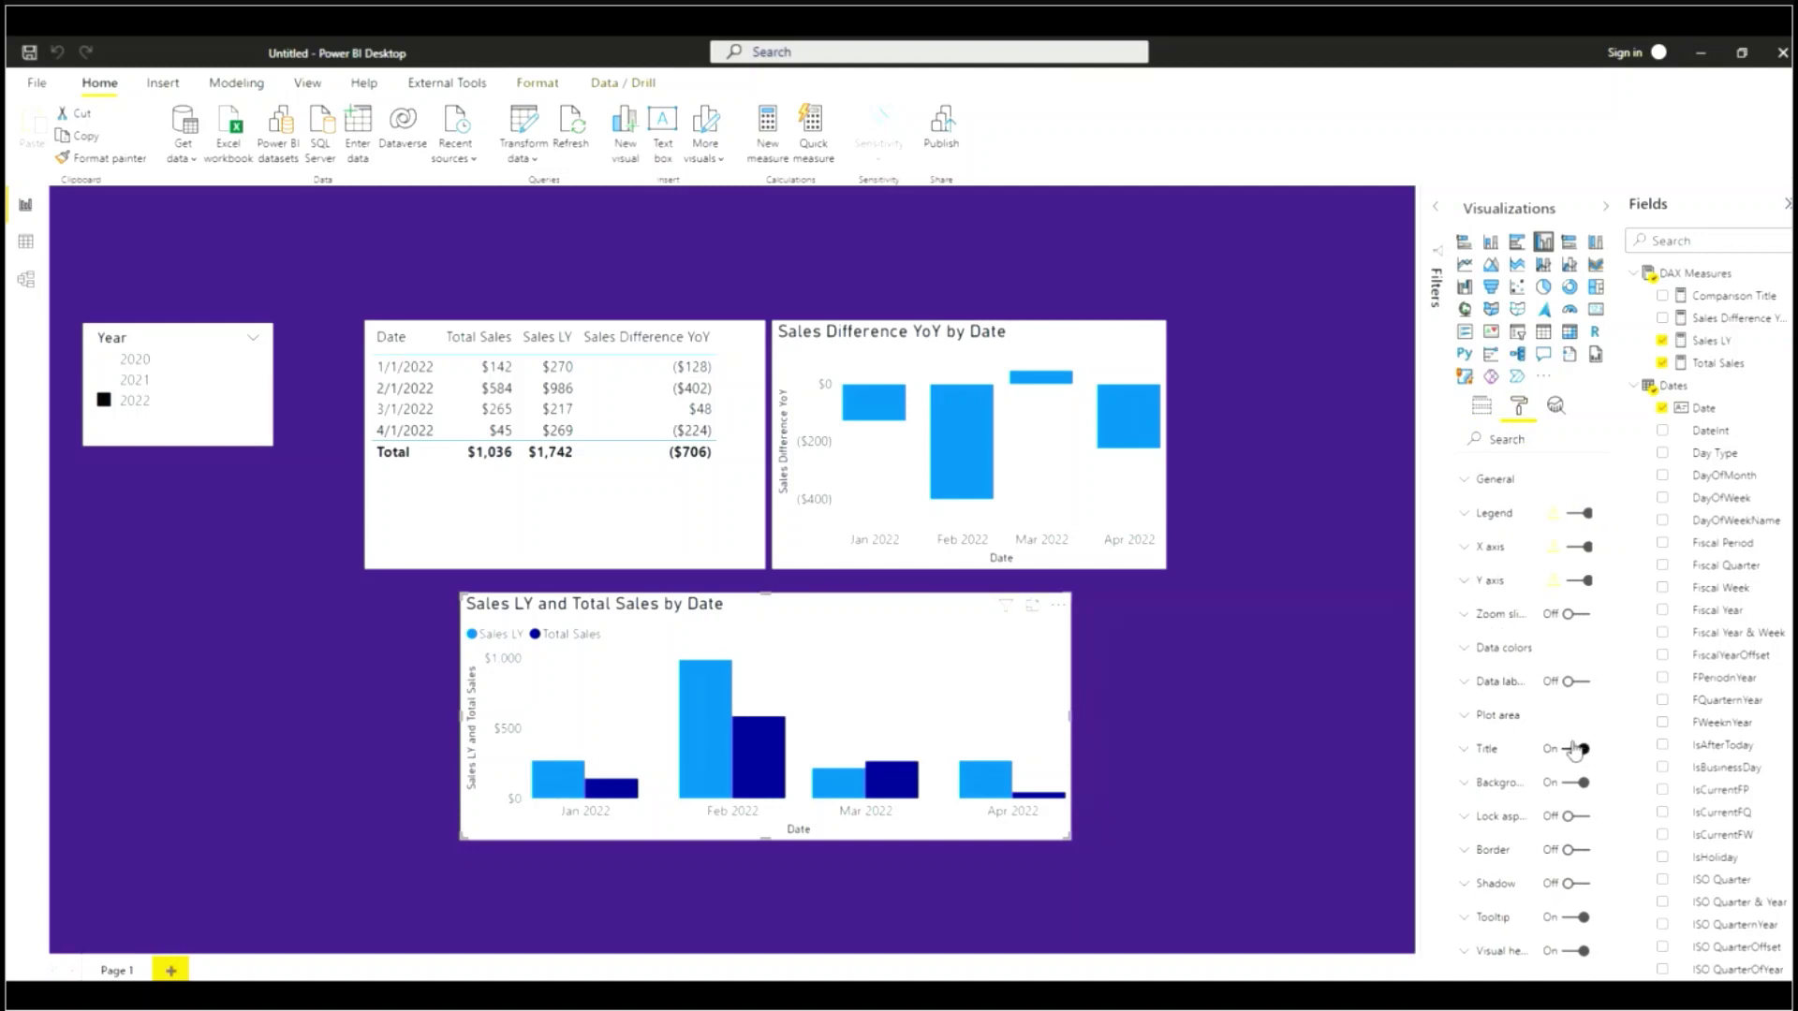
pyautogui.click(1473, 750)
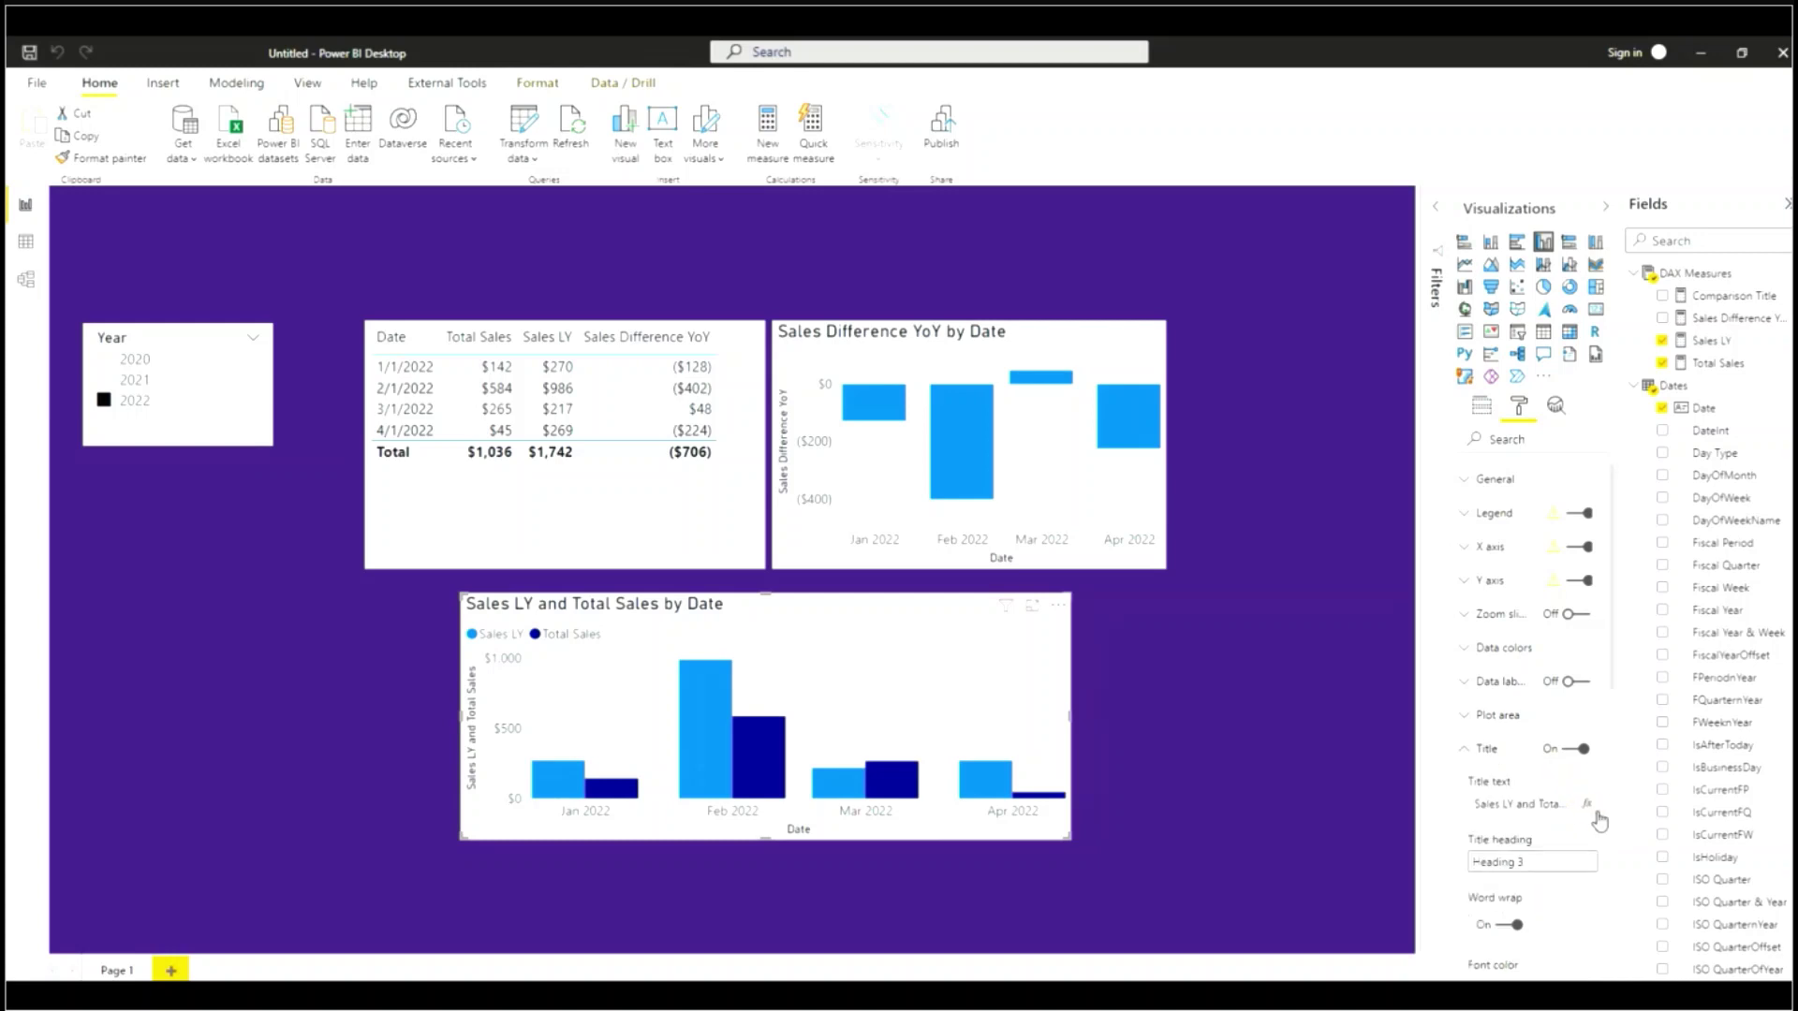
pyautogui.click(1586, 804)
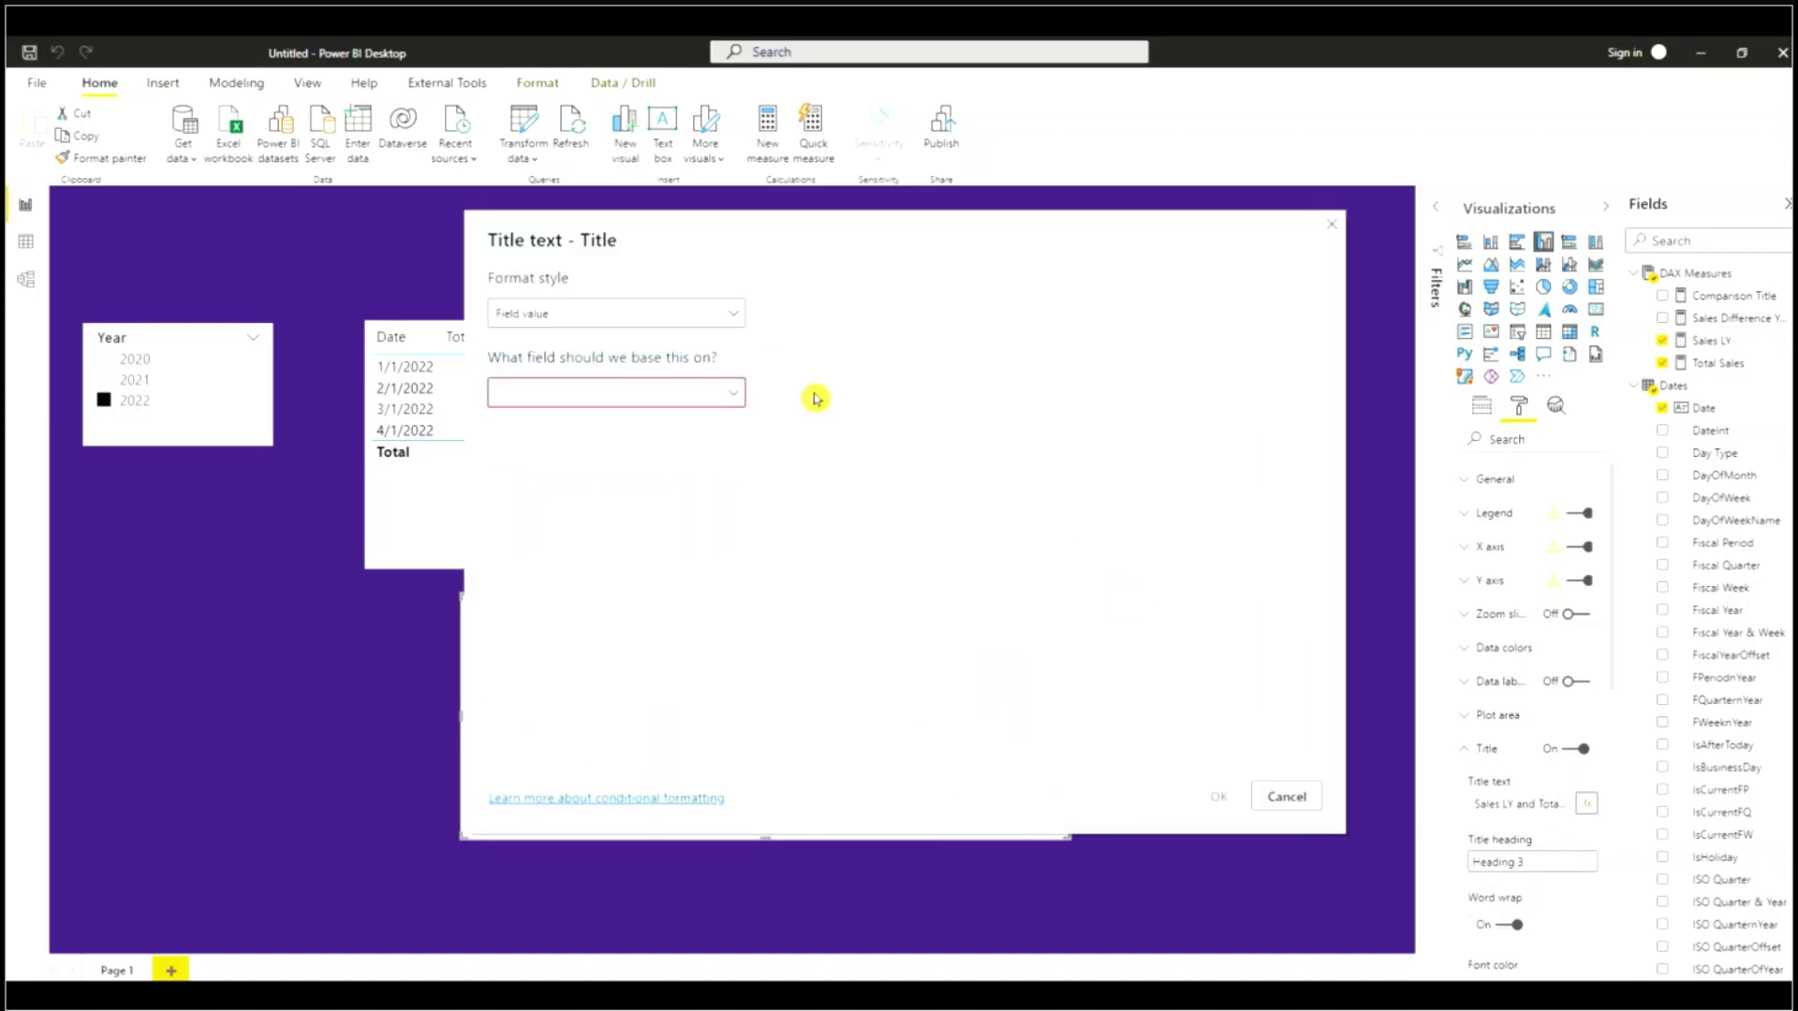
pyautogui.click(734, 394)
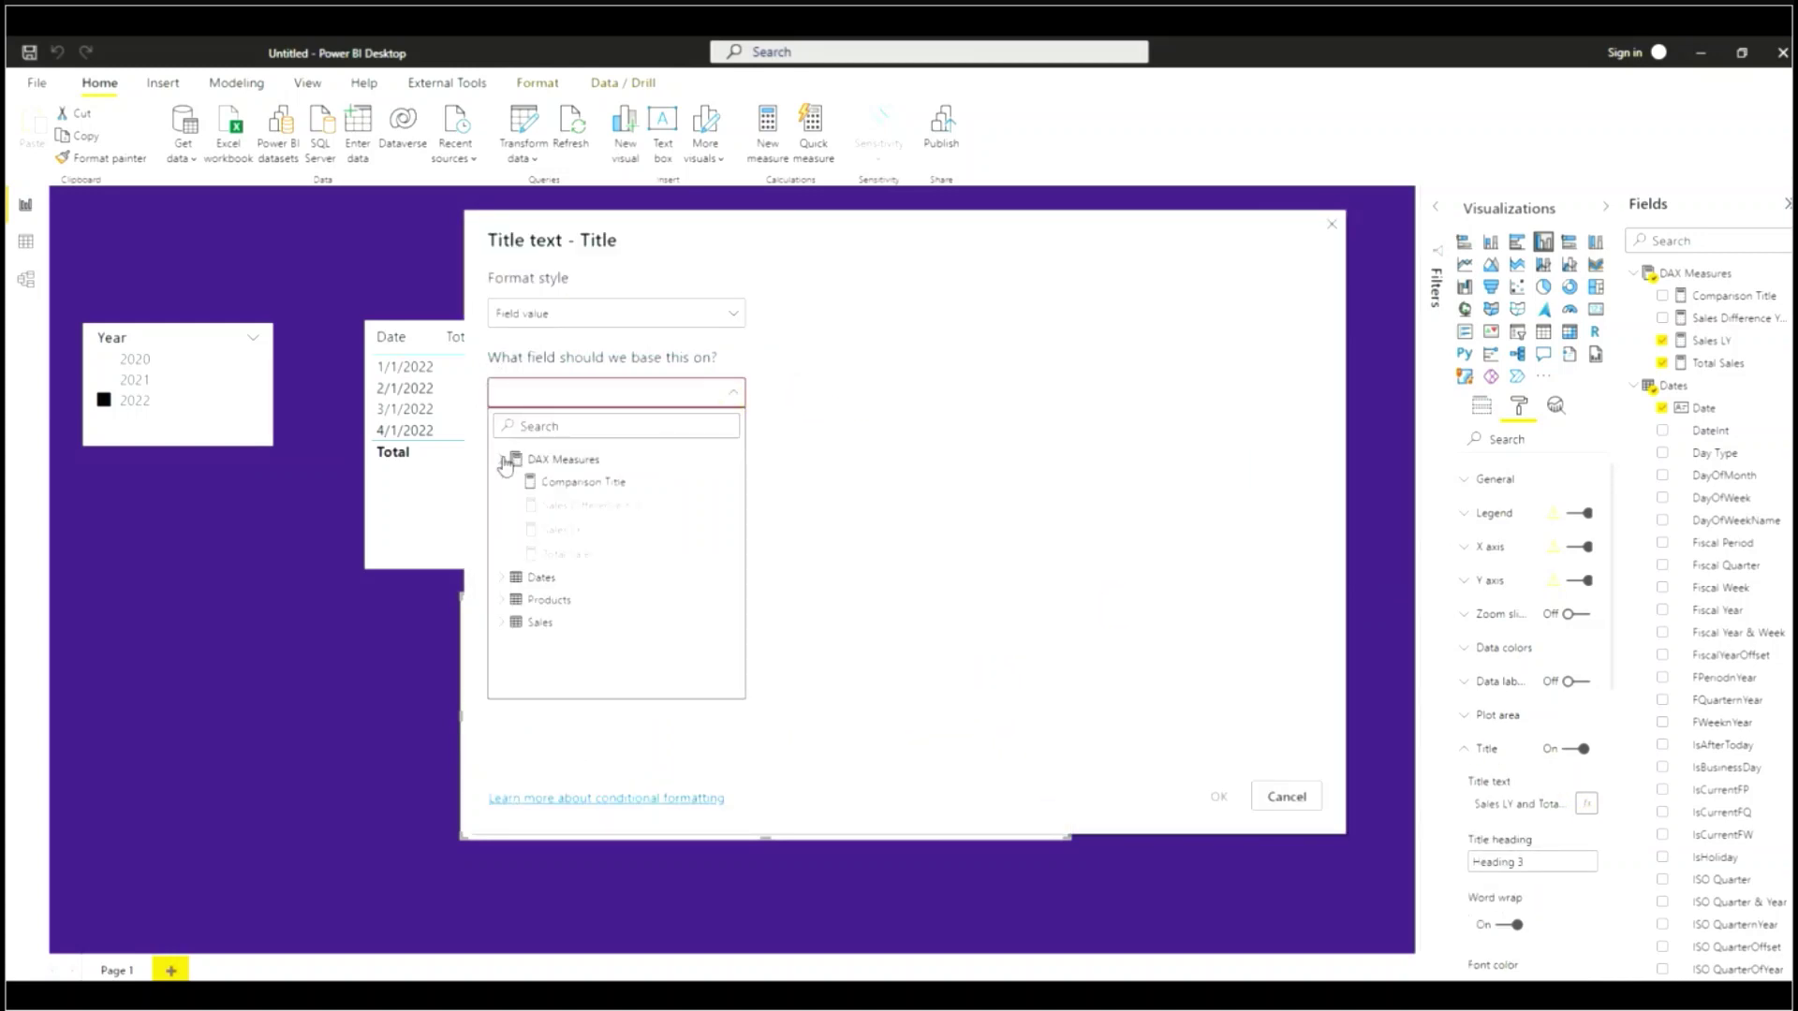
pyautogui.click(569, 482)
pyautogui.click(1210, 802)
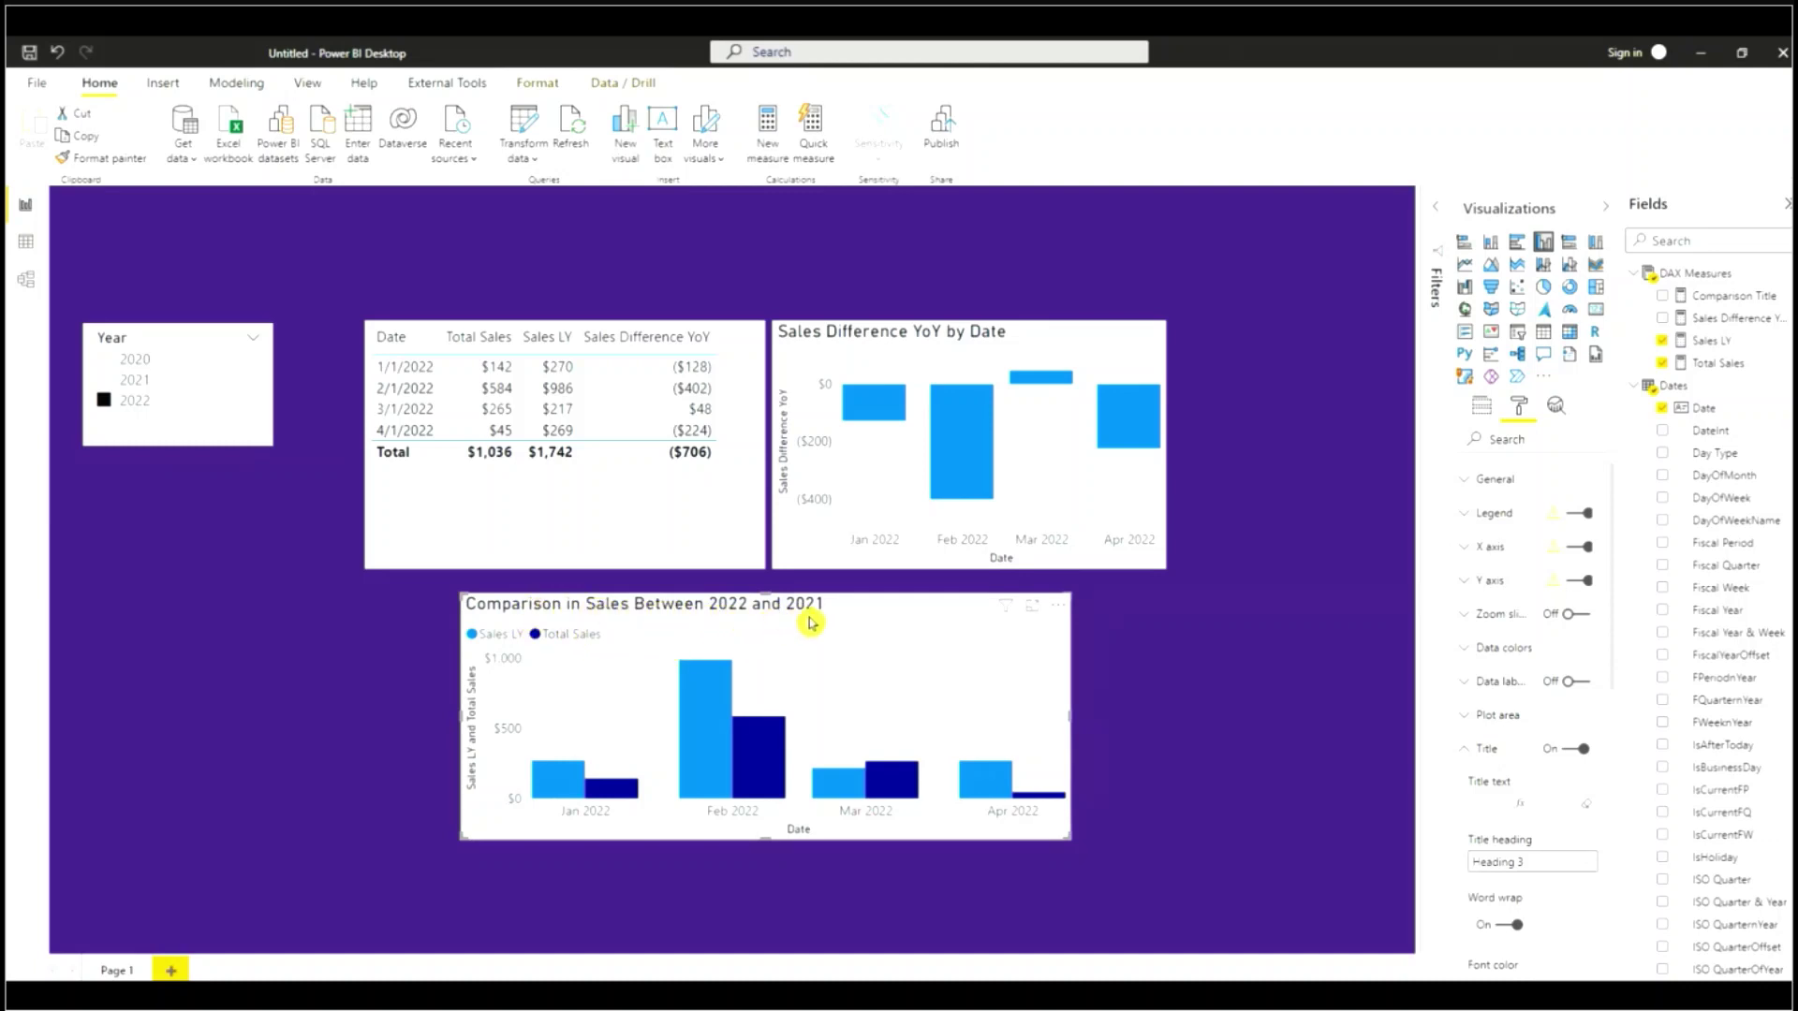
pyautogui.click(1241, 626)
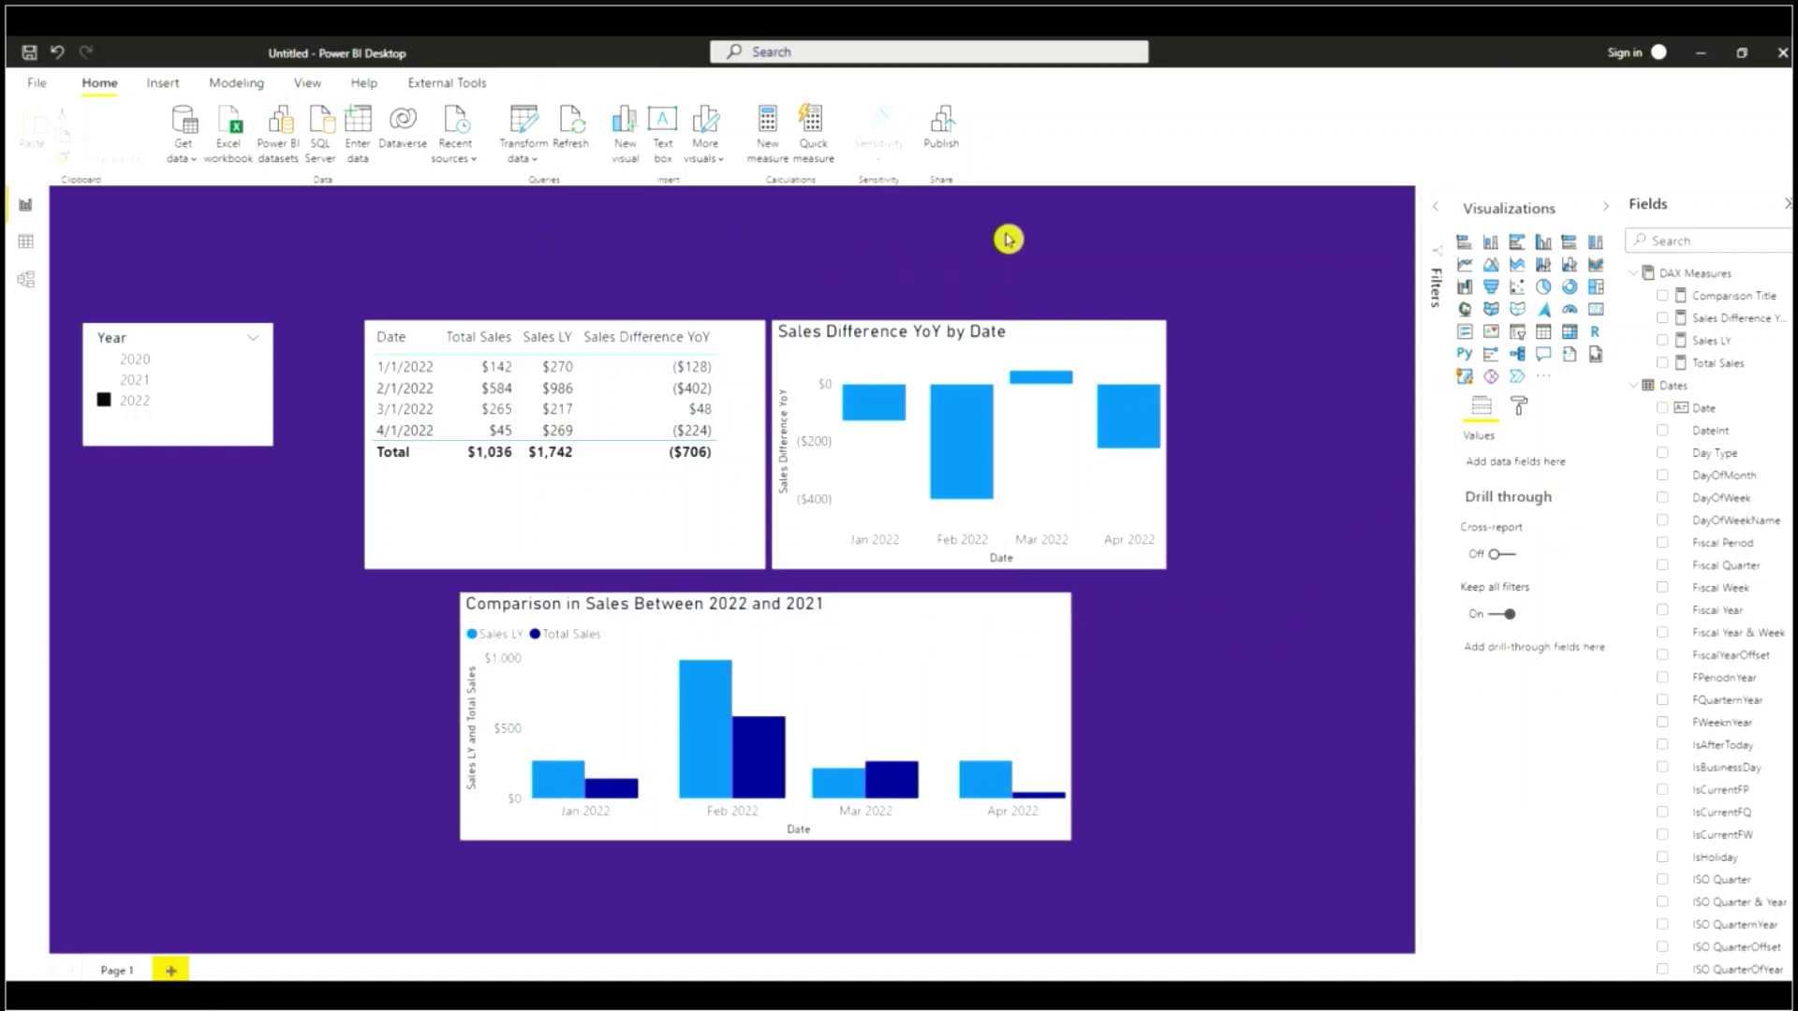
# - Add a card as a wide strip across the top showing the Comparison Title measure
pyautogui.click(1599, 321)
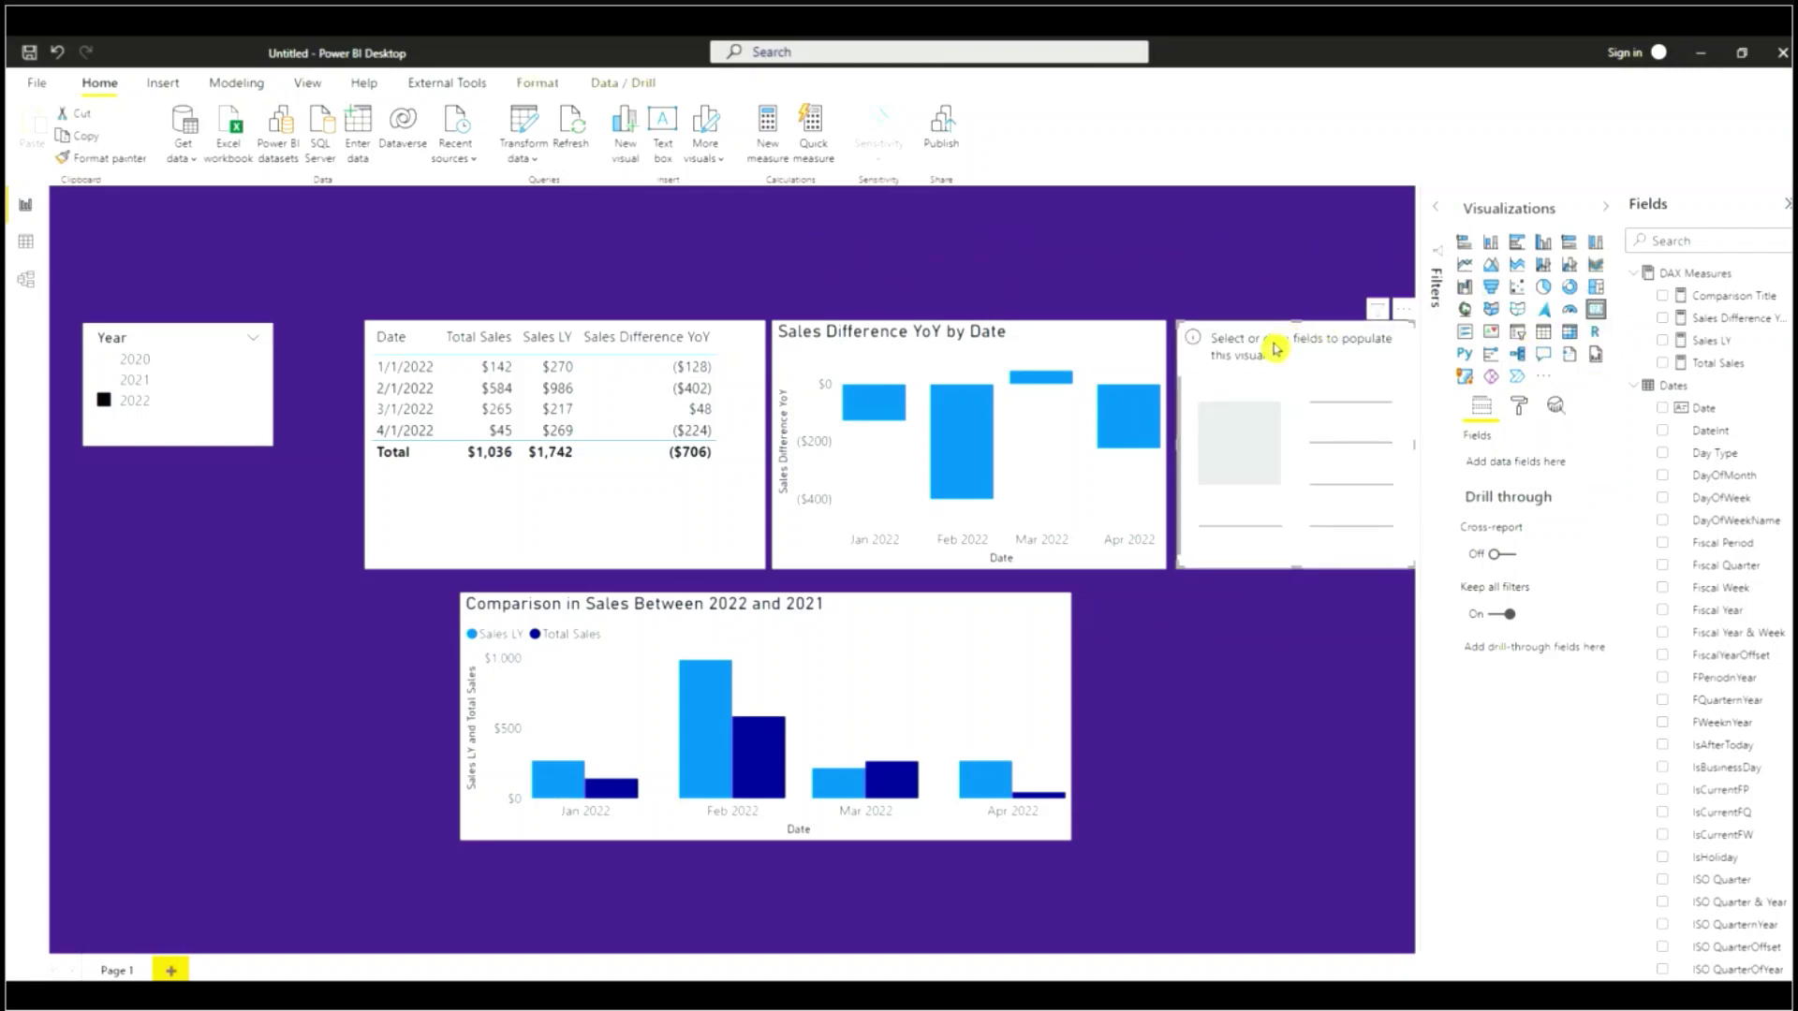
pyautogui.moveTo(1276, 348); pyautogui.dragTo(548, 196)
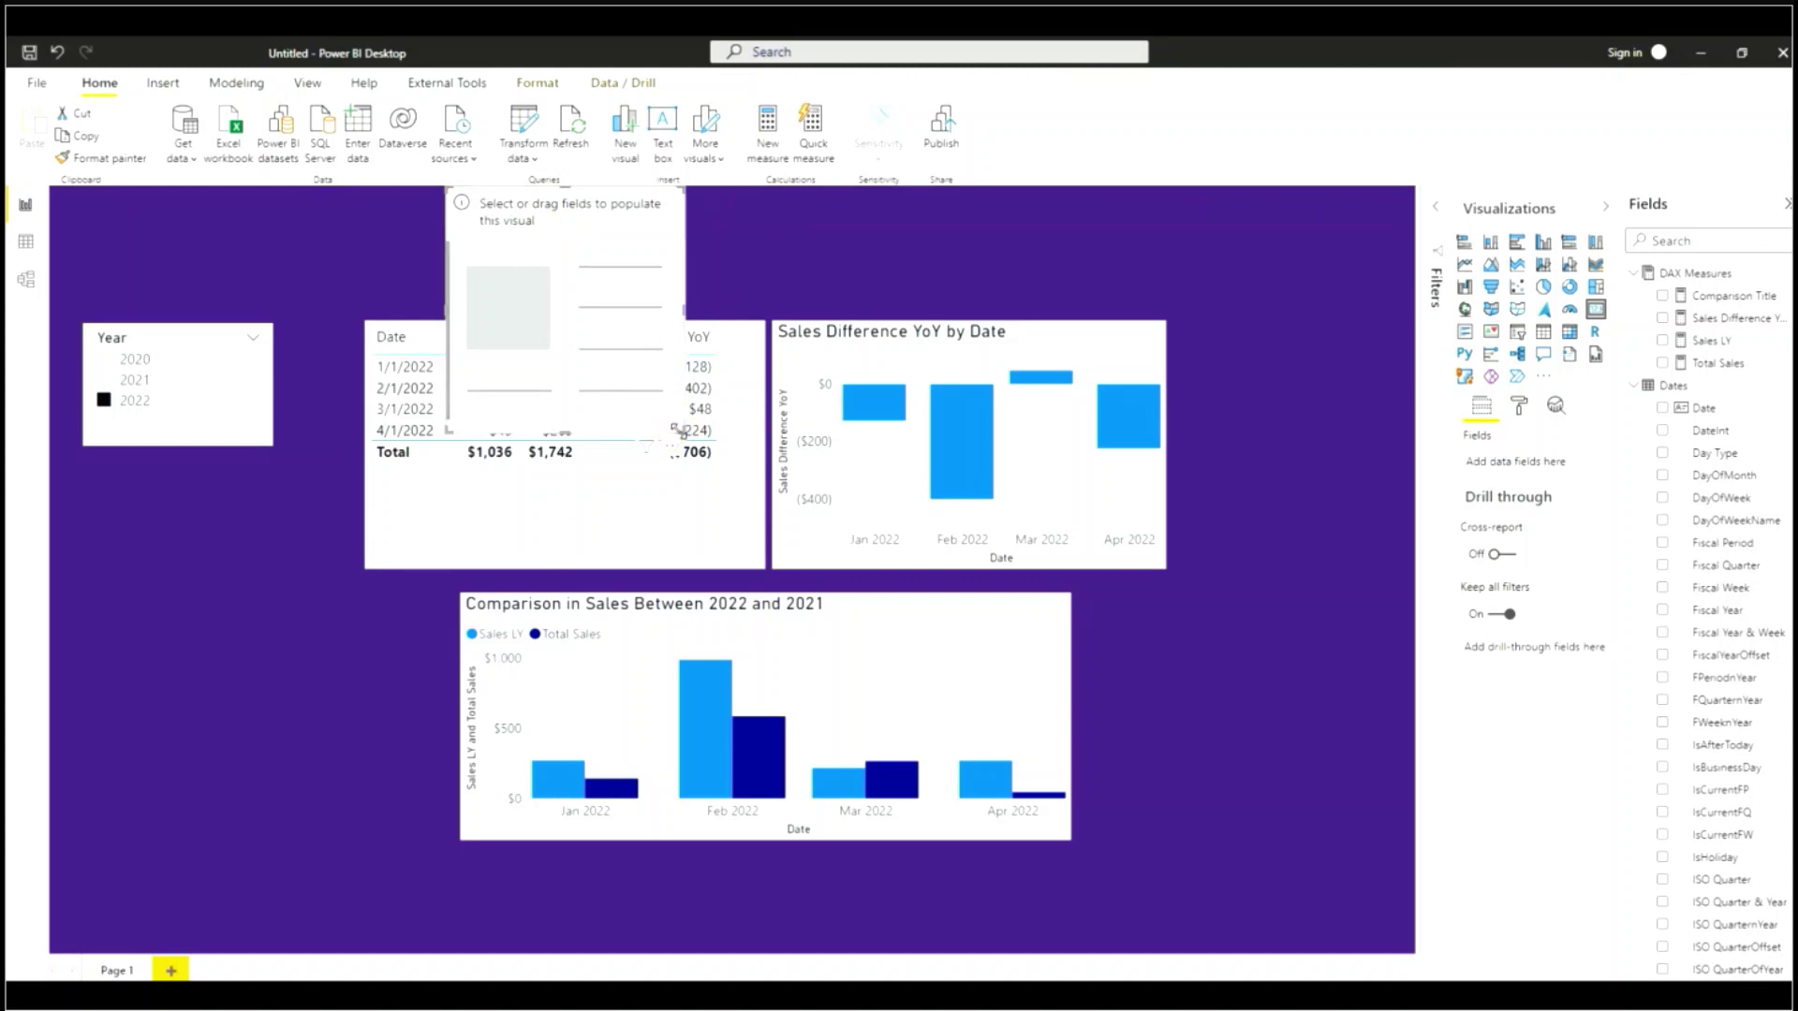
pyautogui.moveTo(674, 434); pyautogui.dragTo(1123, 285)
pyautogui.moveTo(1027, 257); pyautogui.dragTo(997, 271)
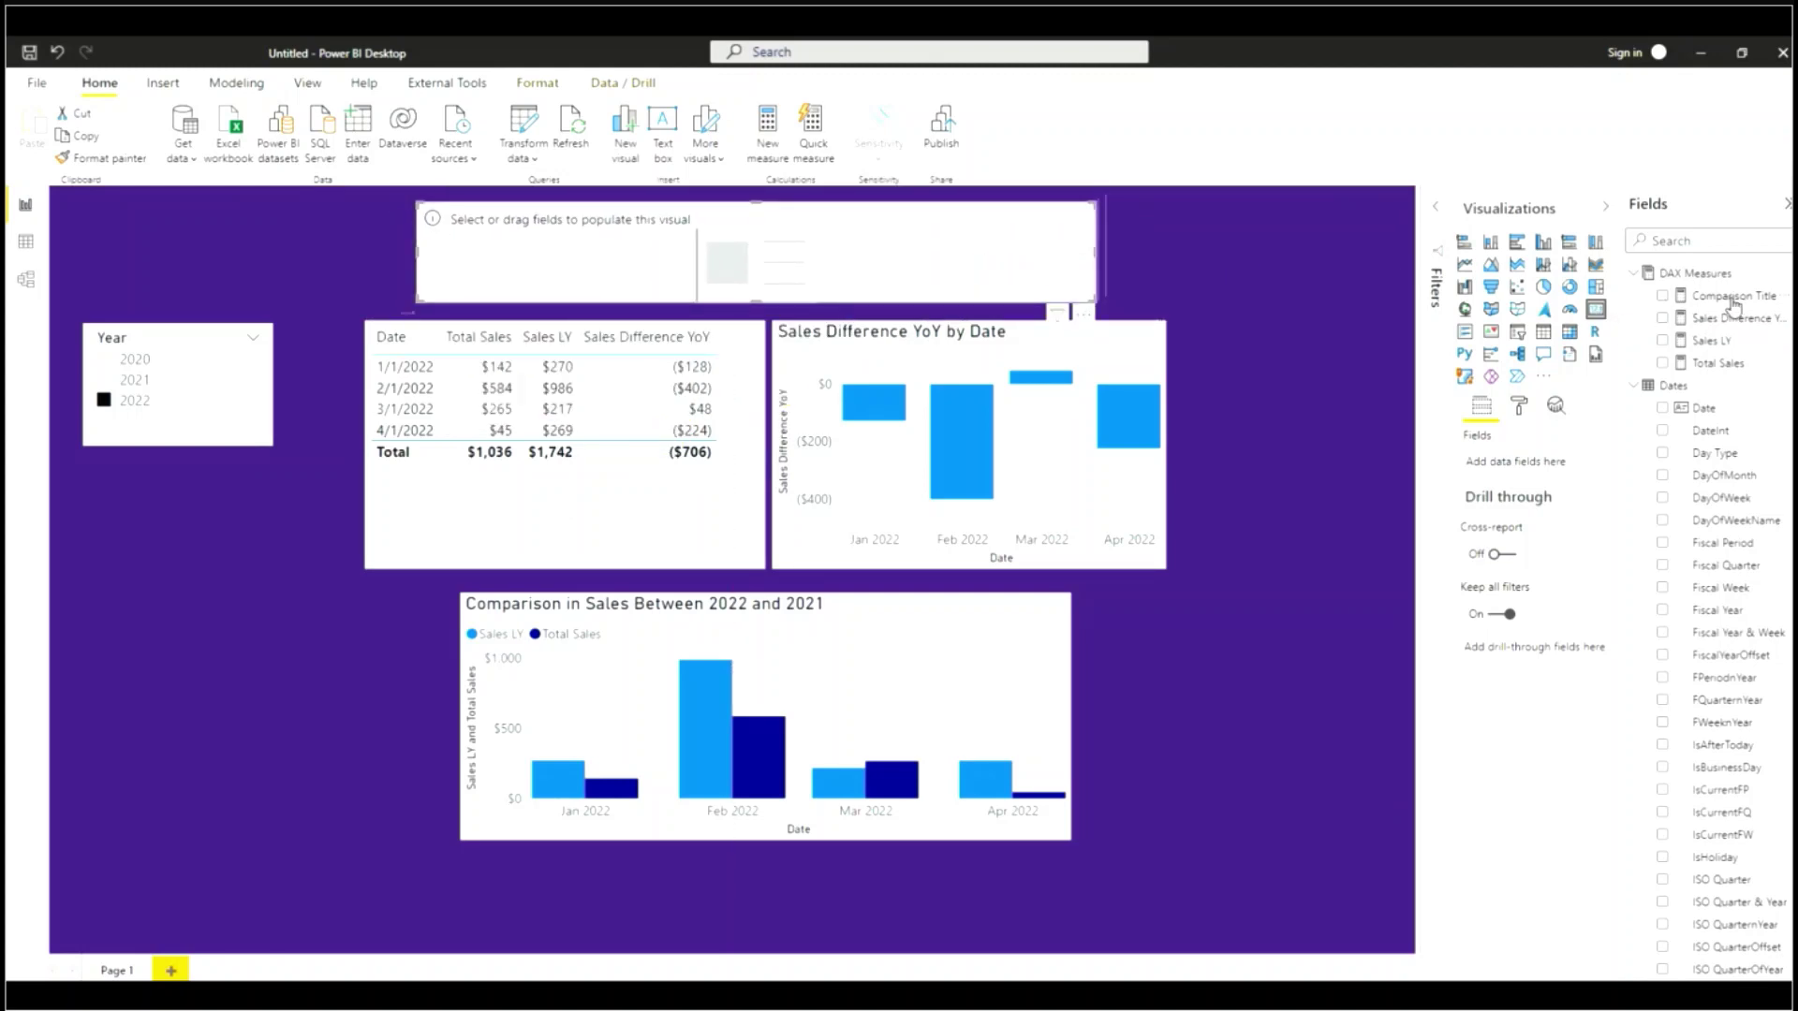
pyautogui.moveTo(1734, 307); pyautogui.dragTo(1503, 465)
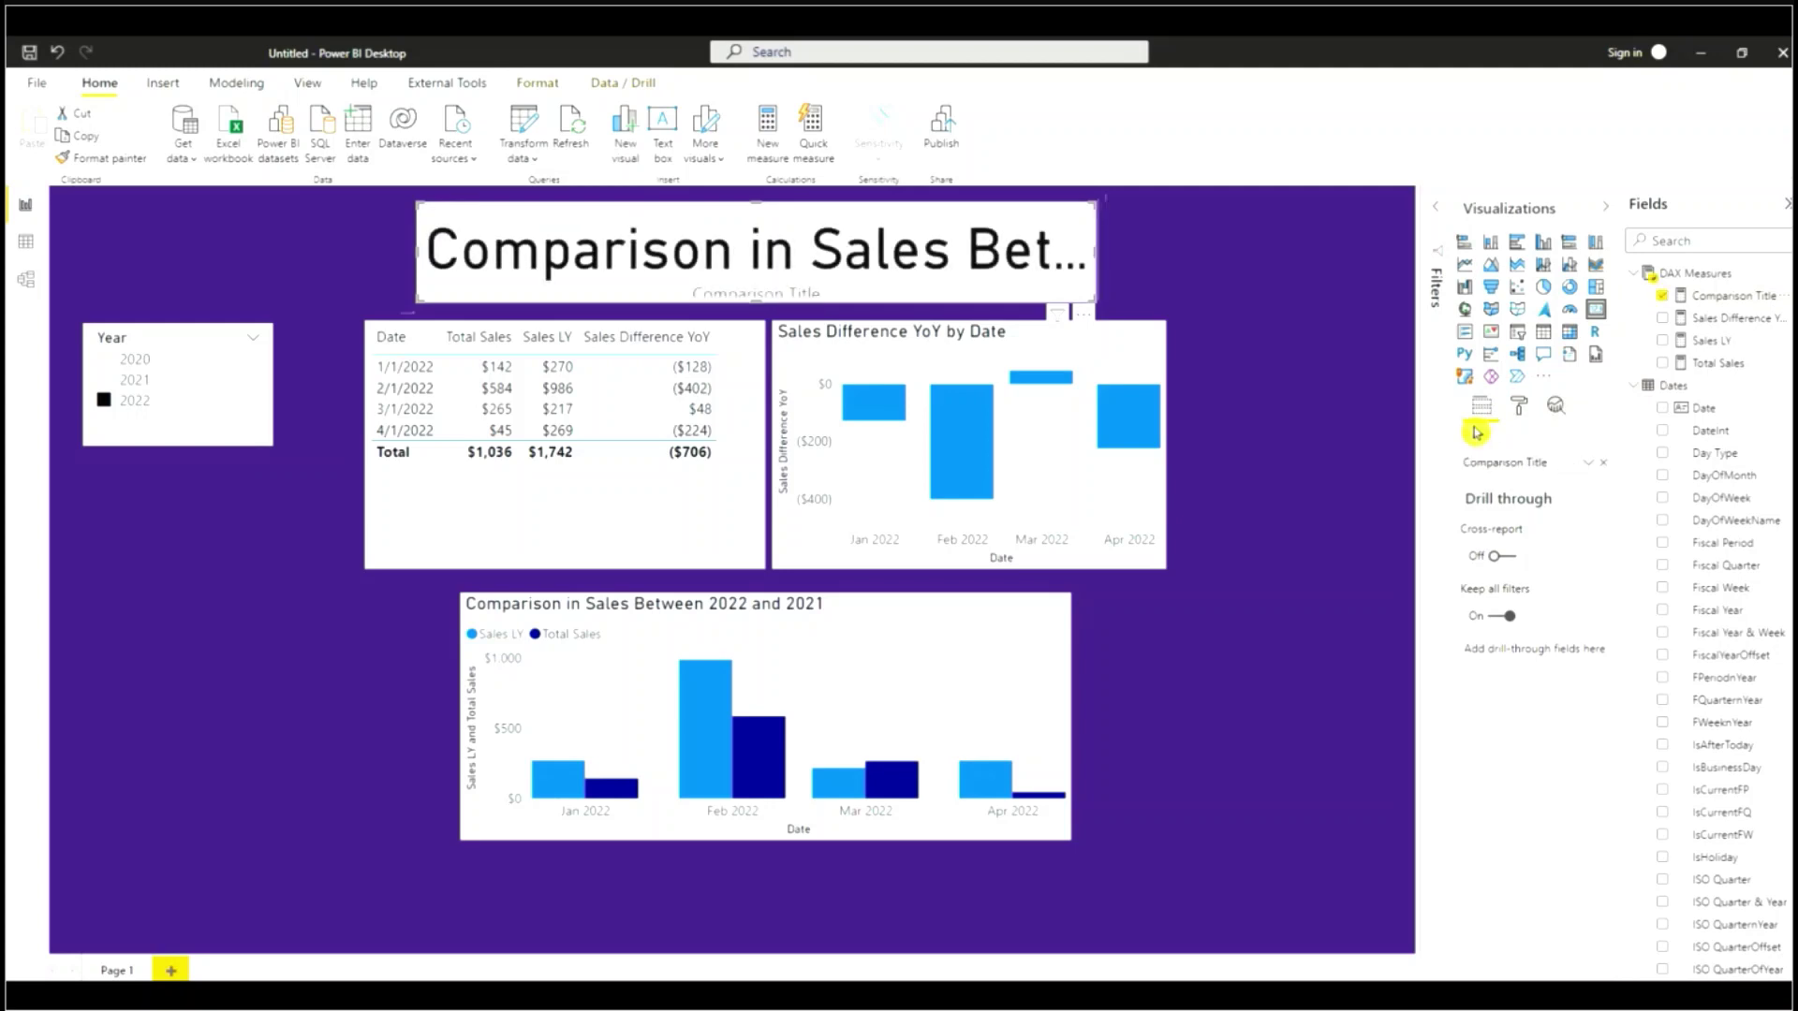
# - Turn off the card's category label, use 25 pt data label text, and widen it to one line
pyautogui.click(1519, 407)
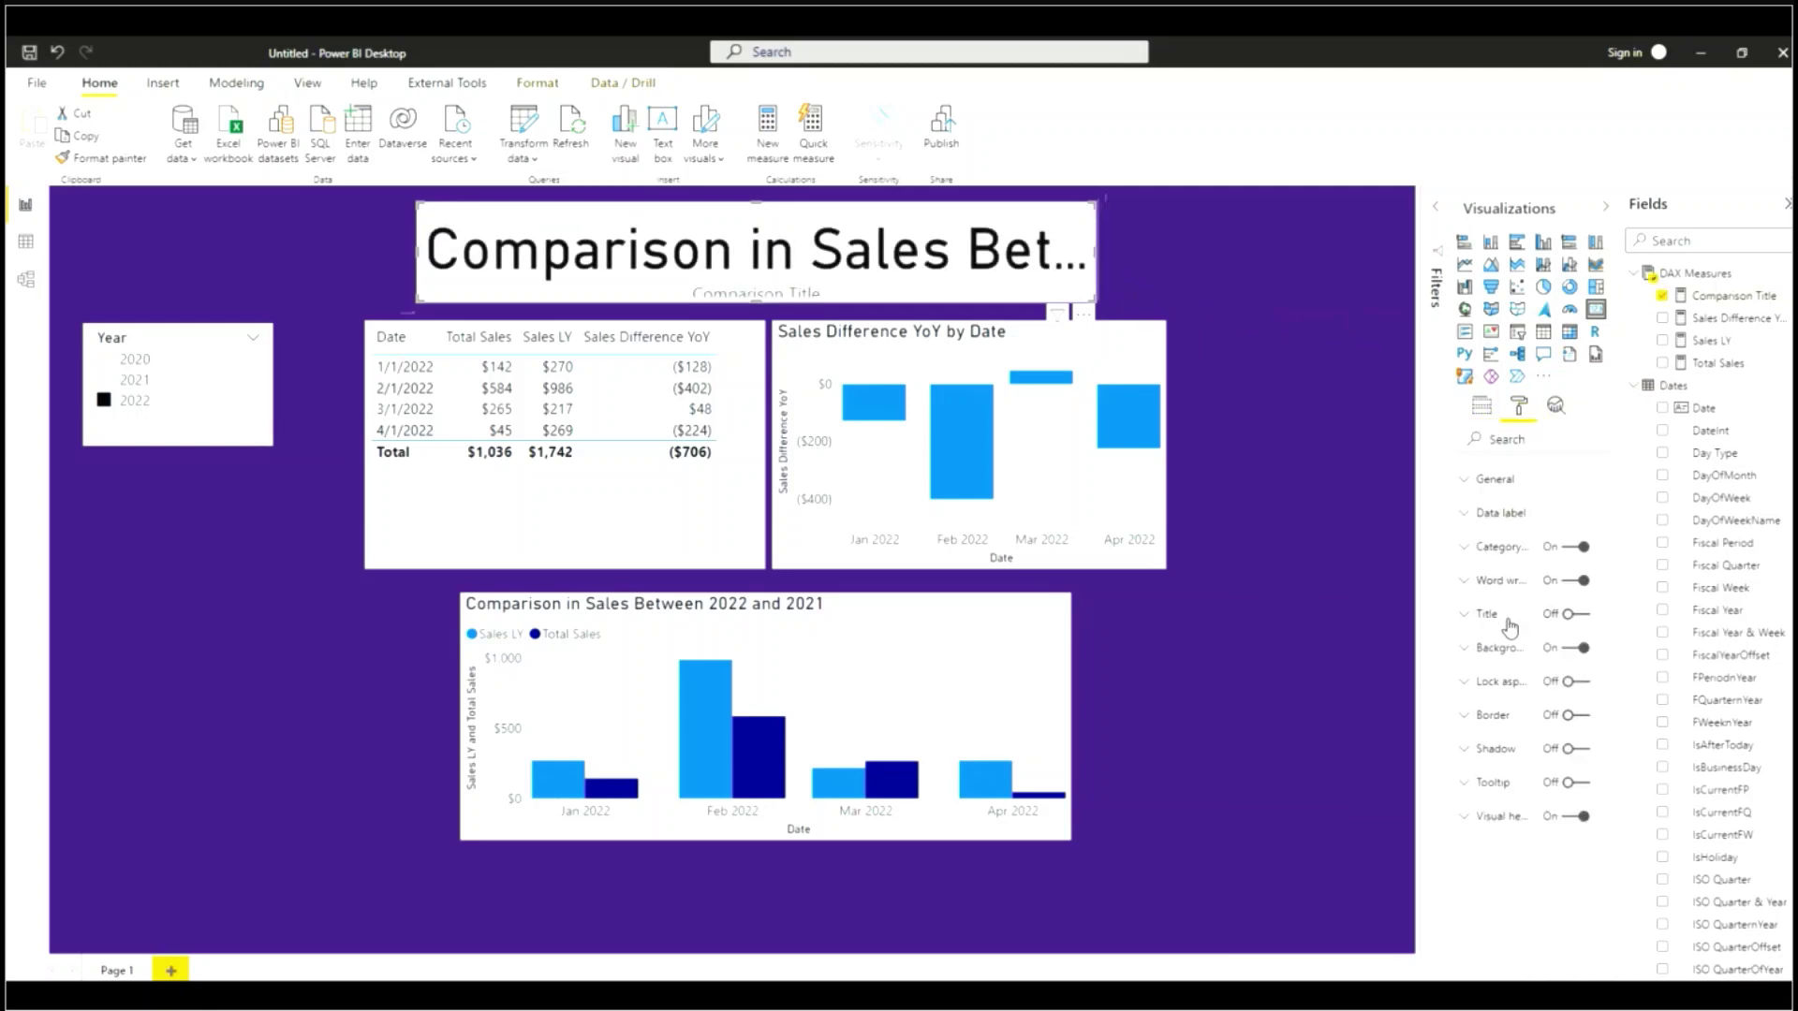
pyautogui.click(1568, 550)
pyautogui.click(1461, 515)
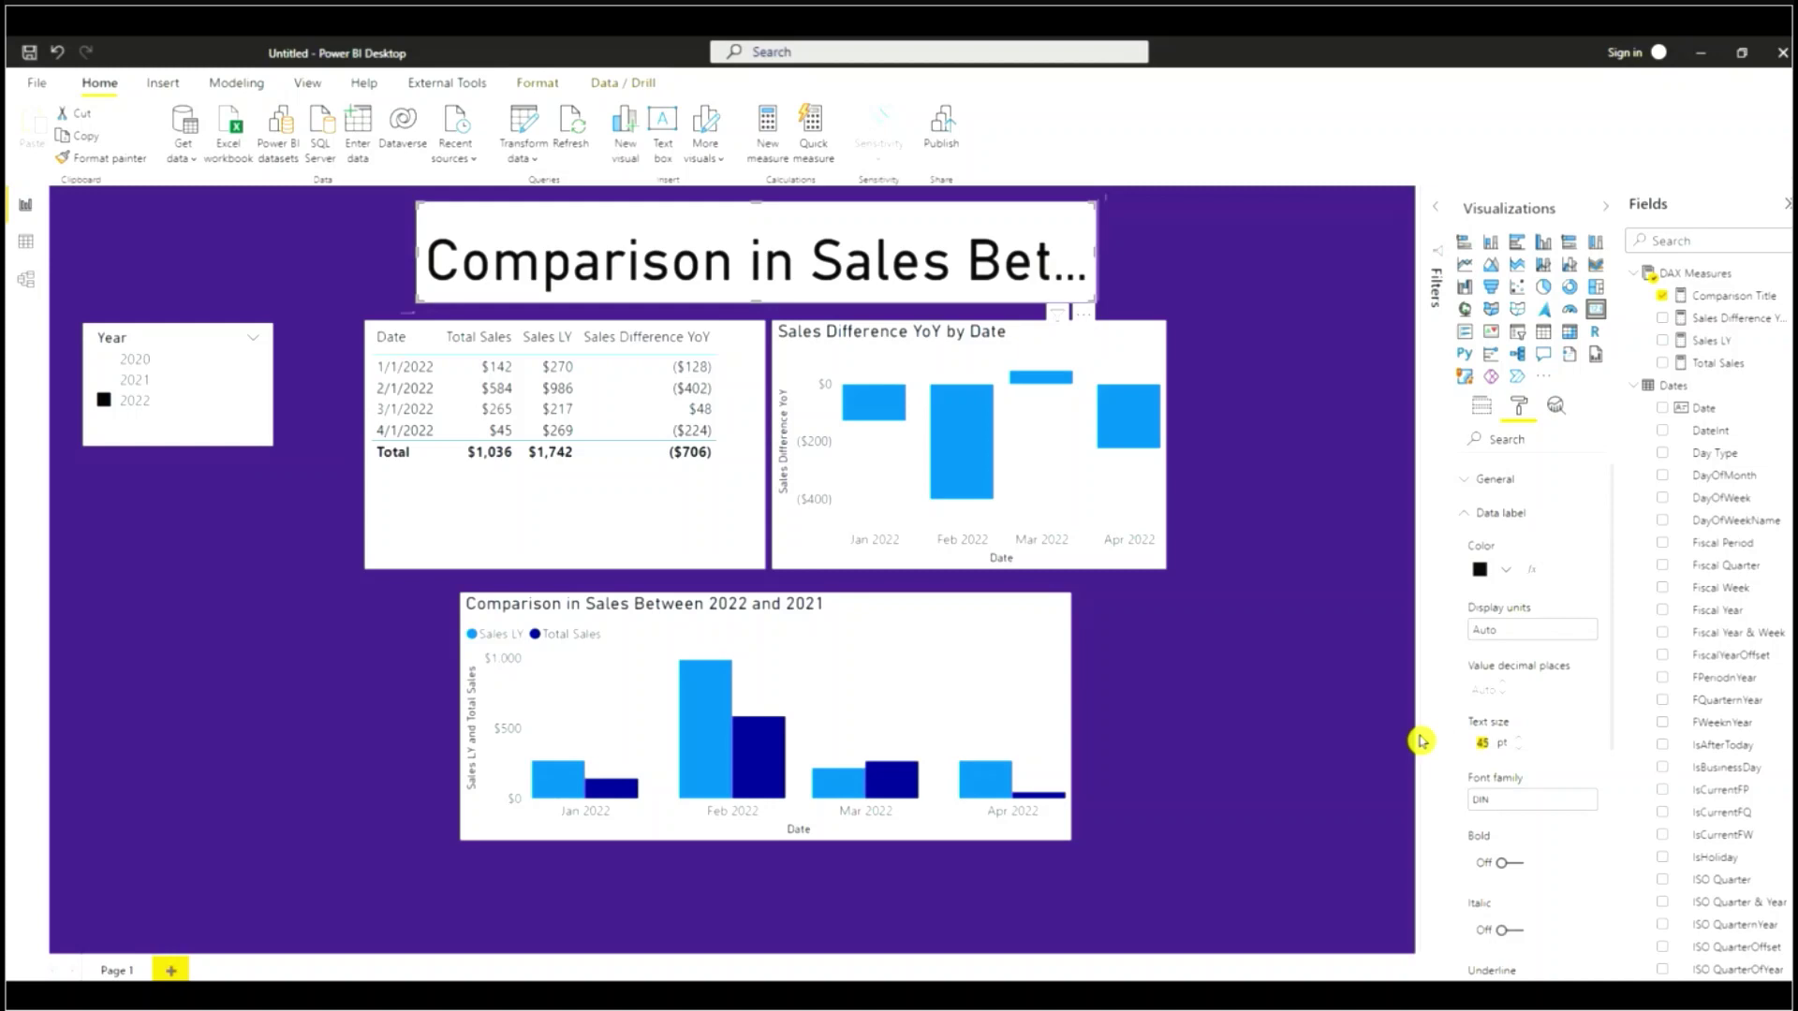
pyautogui.write('25')
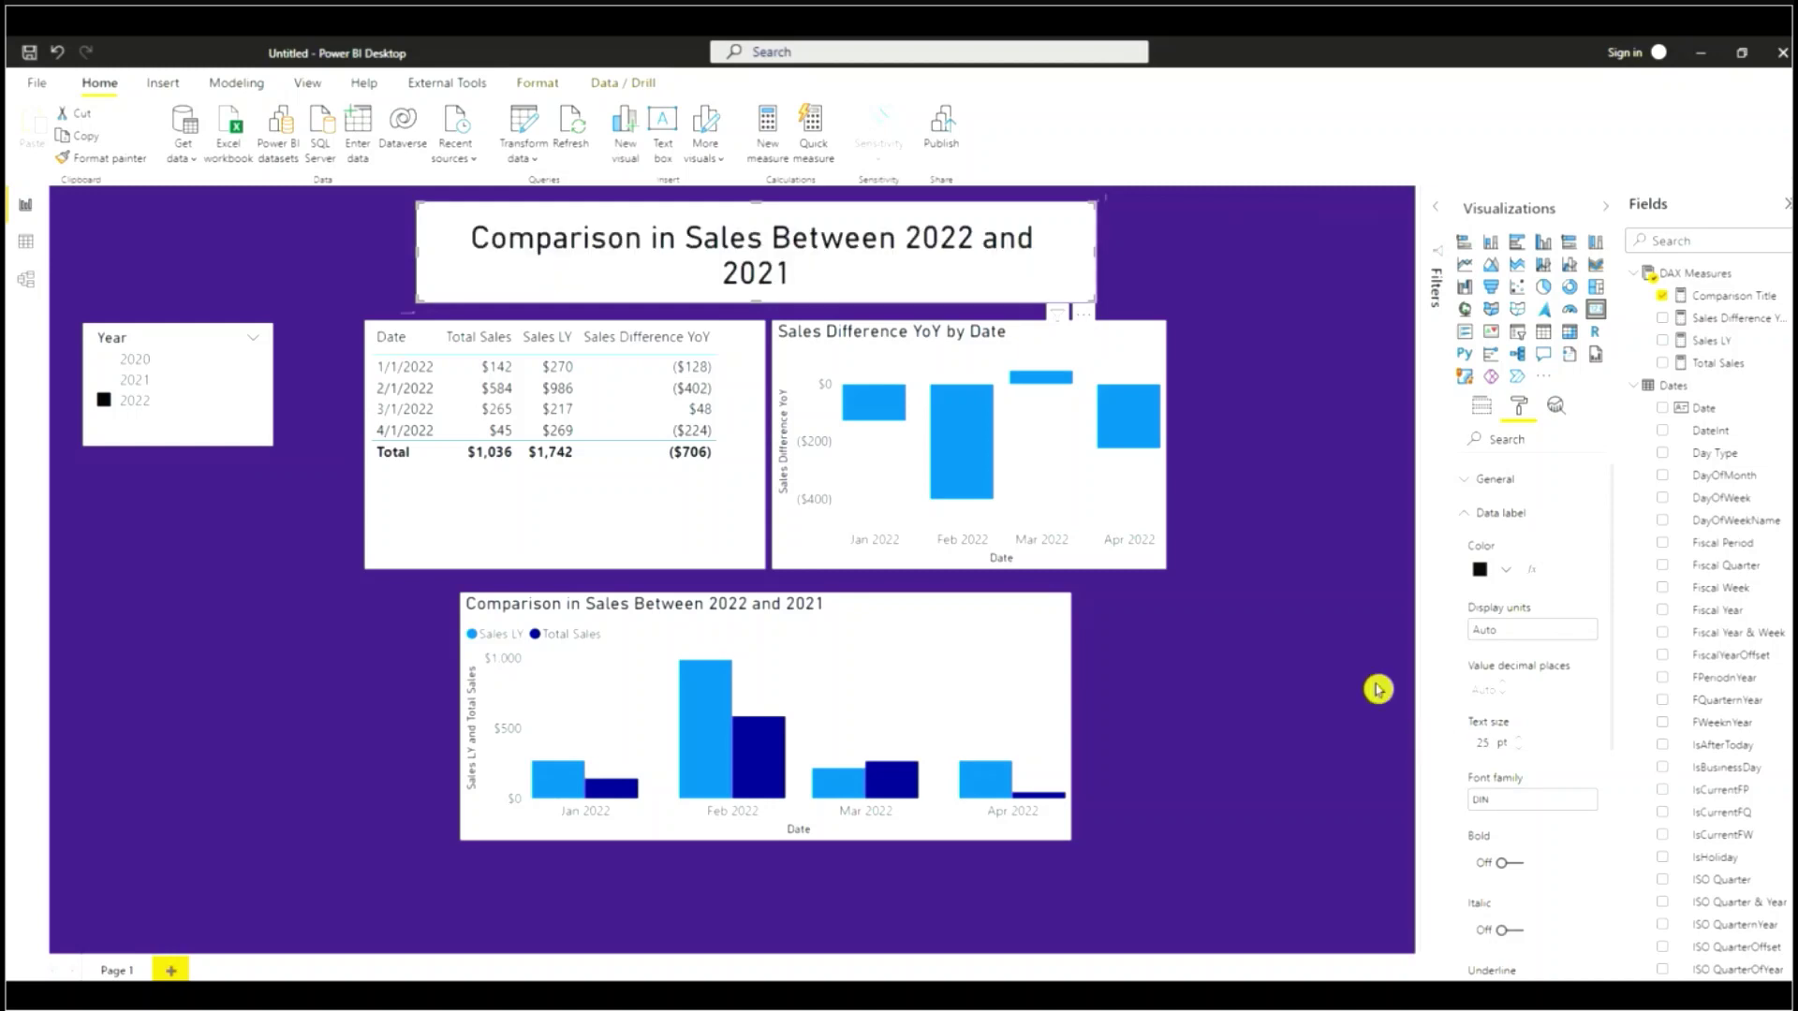
pyautogui.moveTo(1094, 251); pyautogui.dragTo(1139, 250)
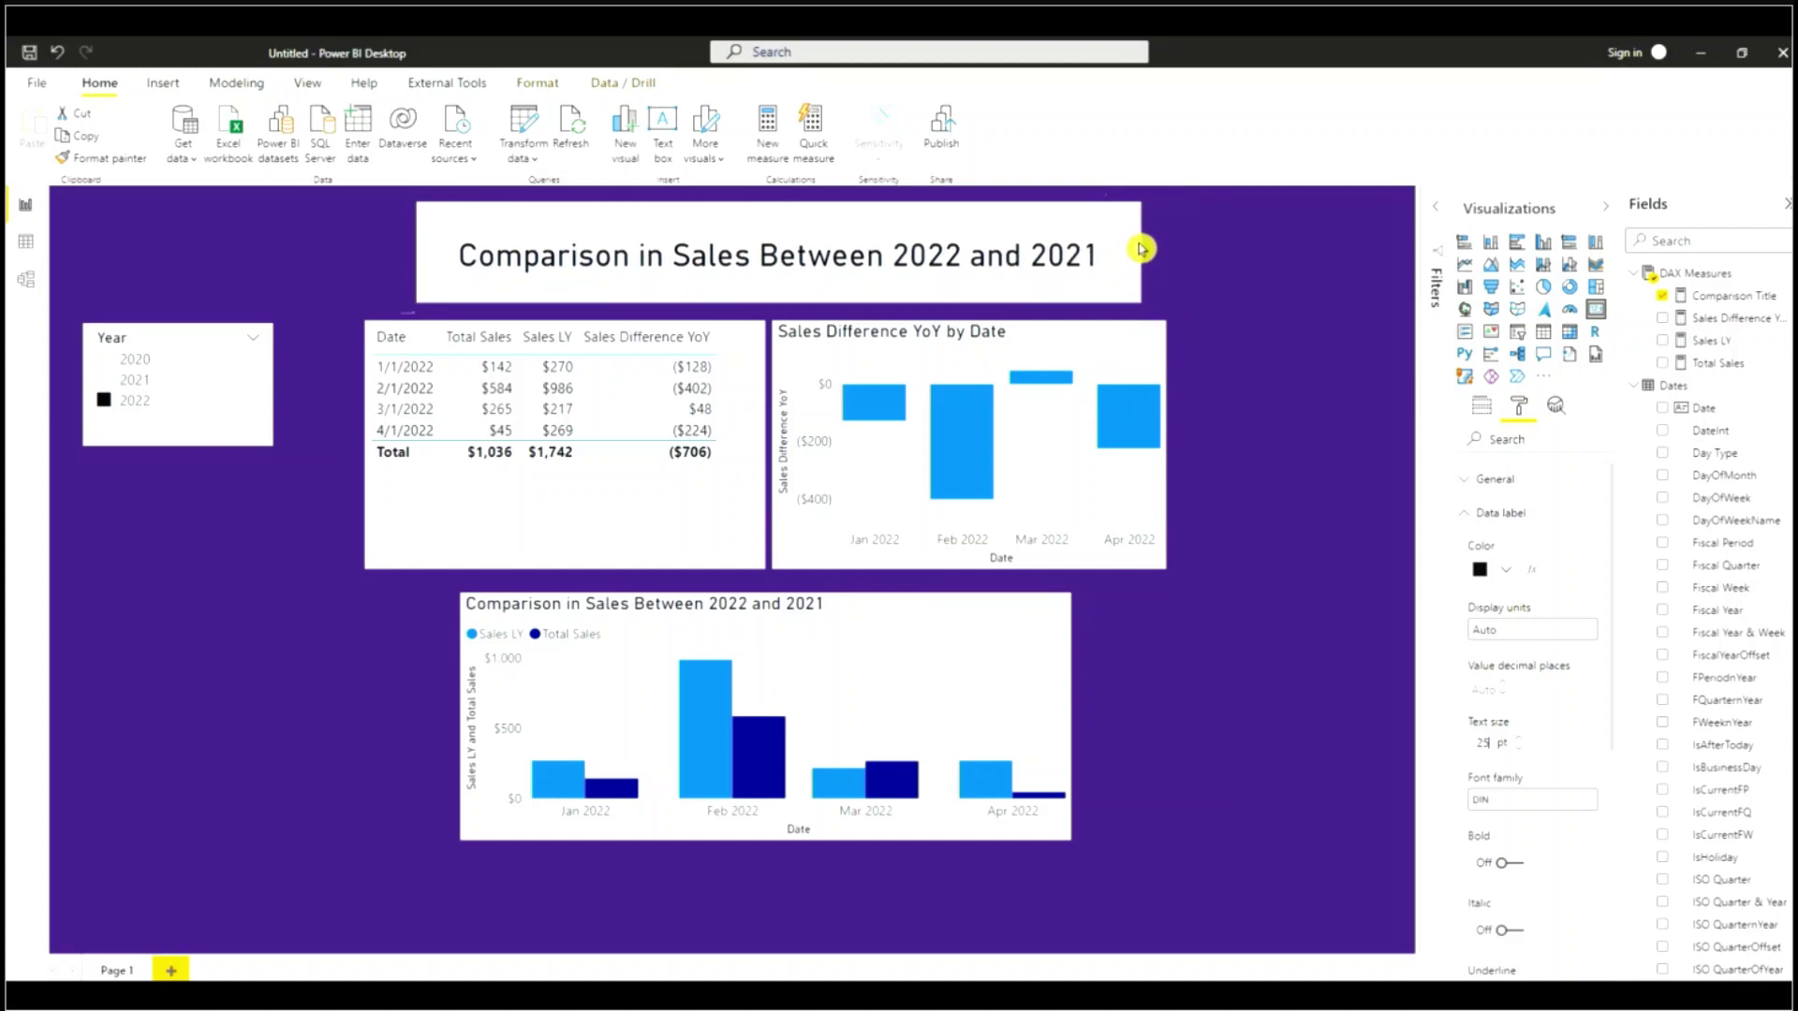
pyautogui.click(370, 254)
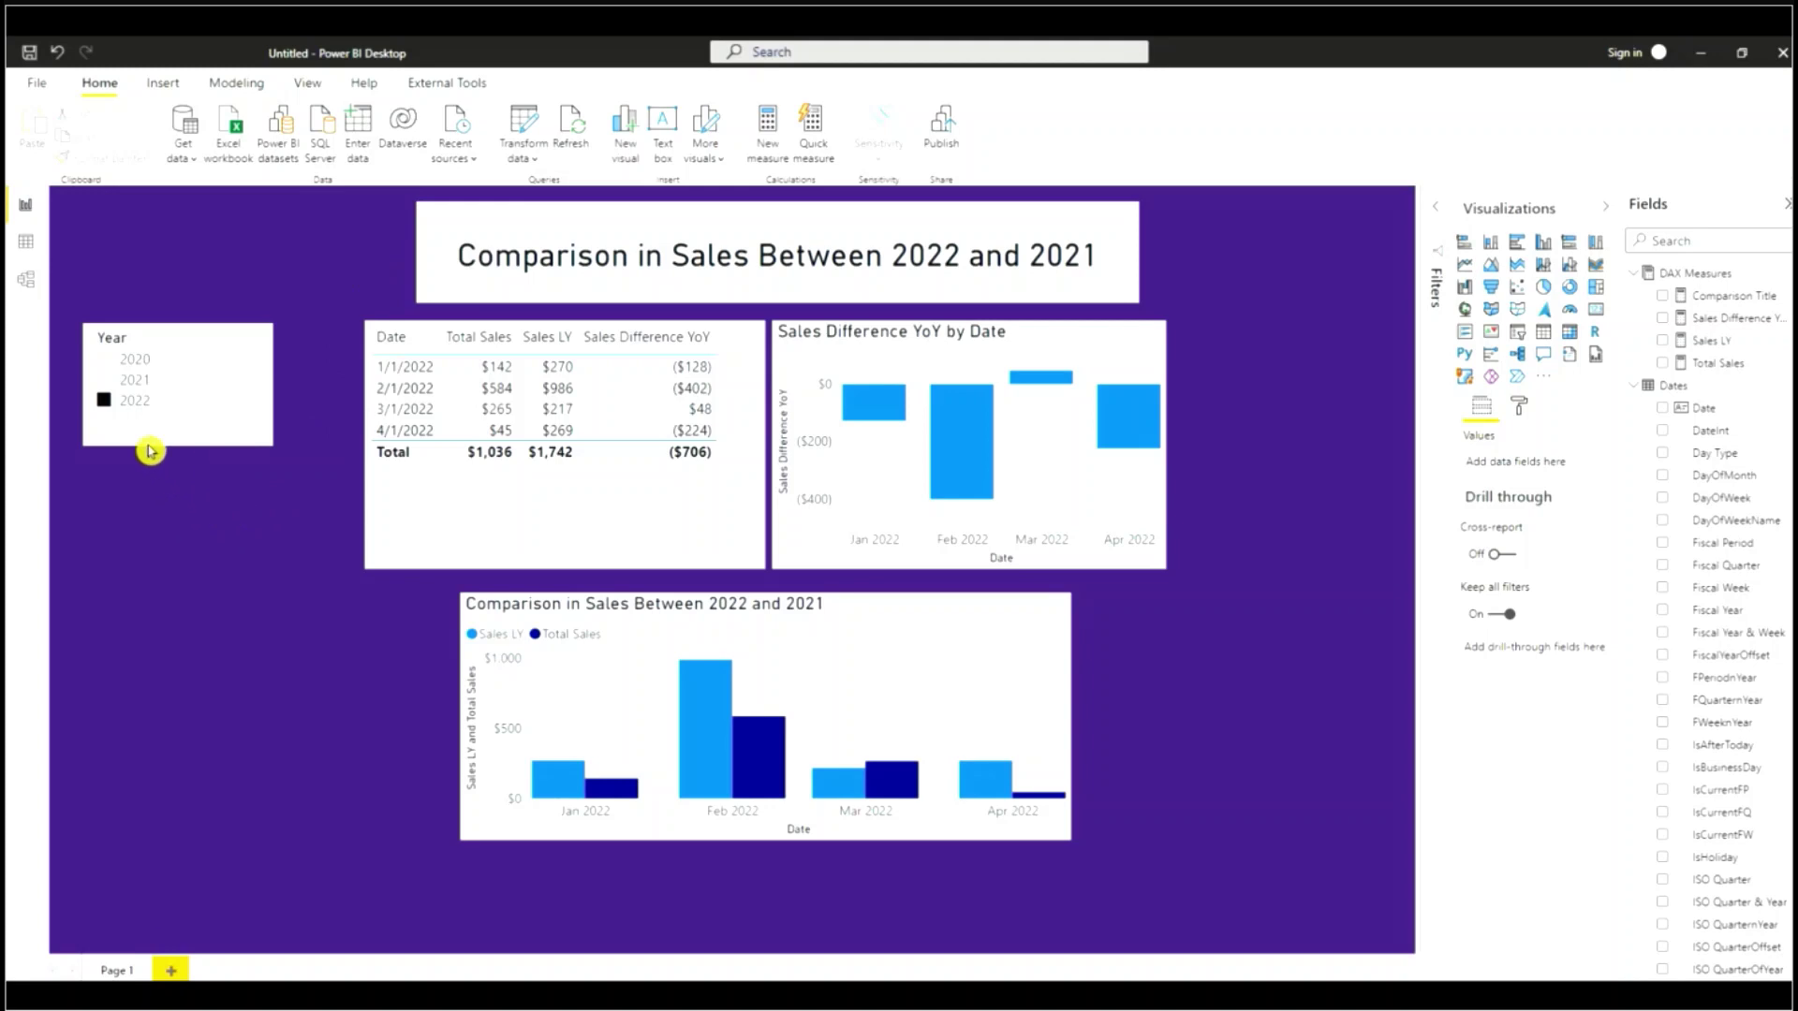
# - Select 2021 in the Year slicer so the report compares 2021 with 2020
pyautogui.click(127, 384)
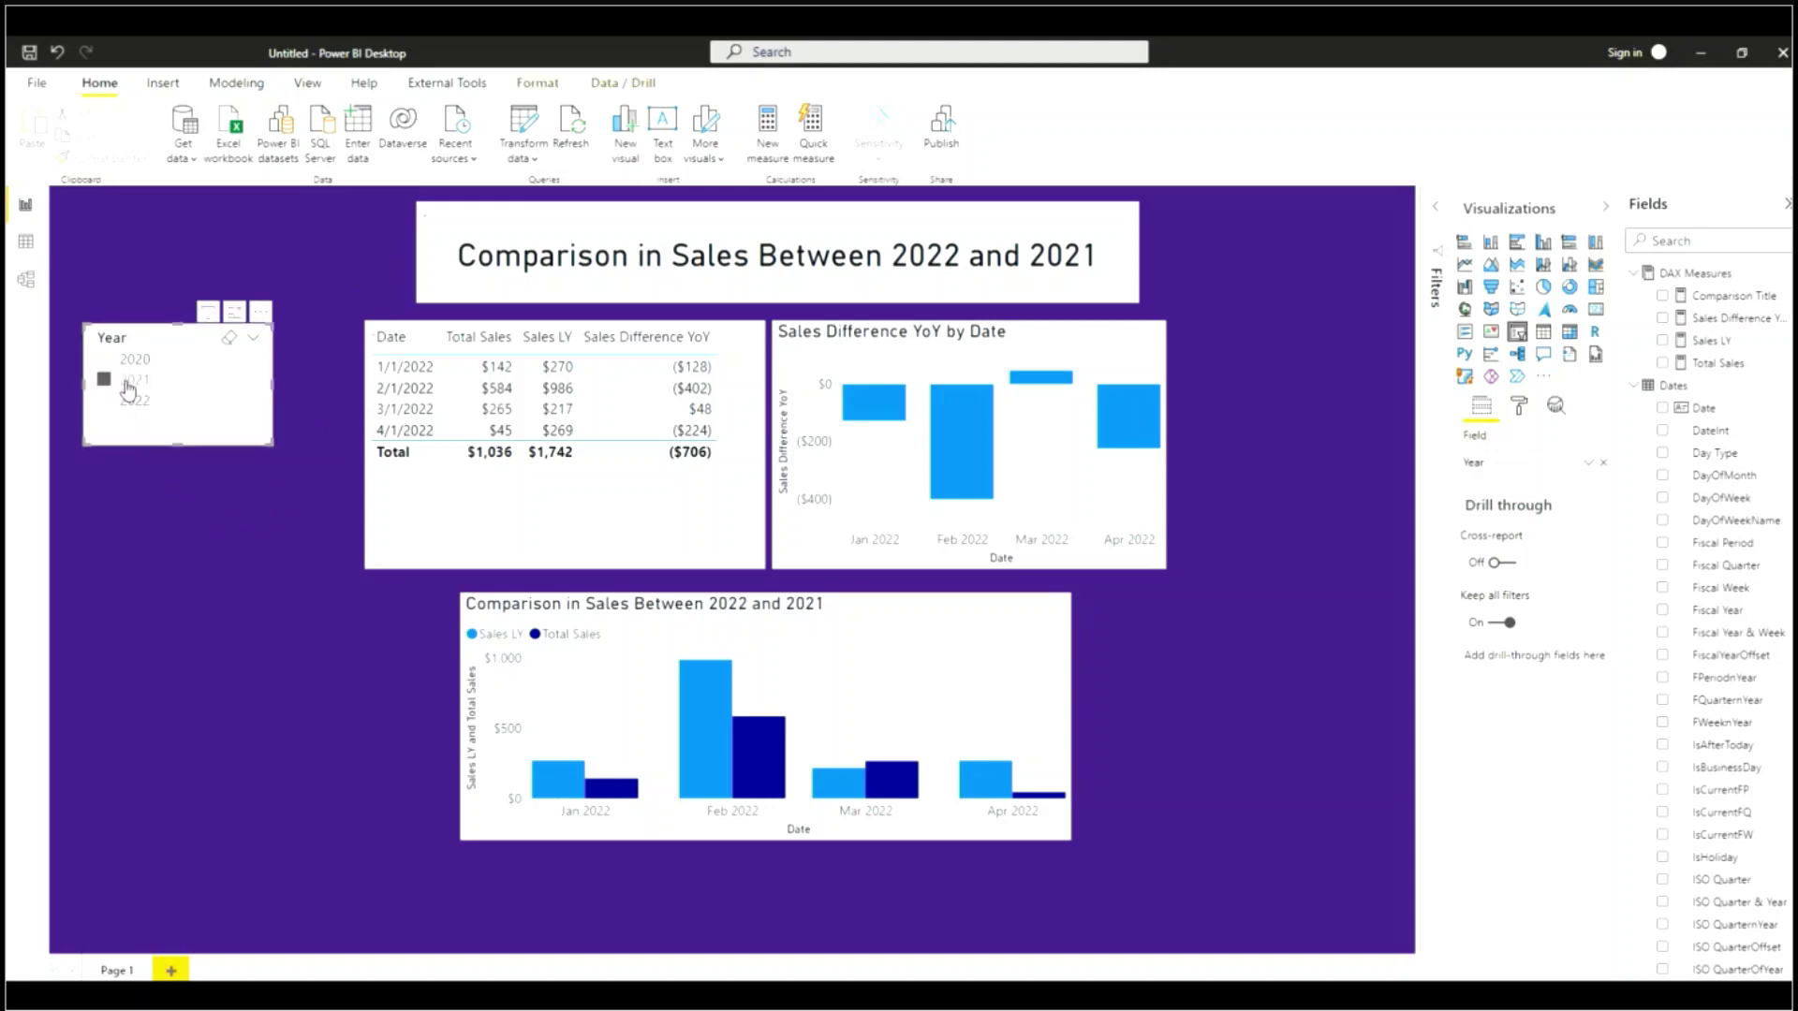